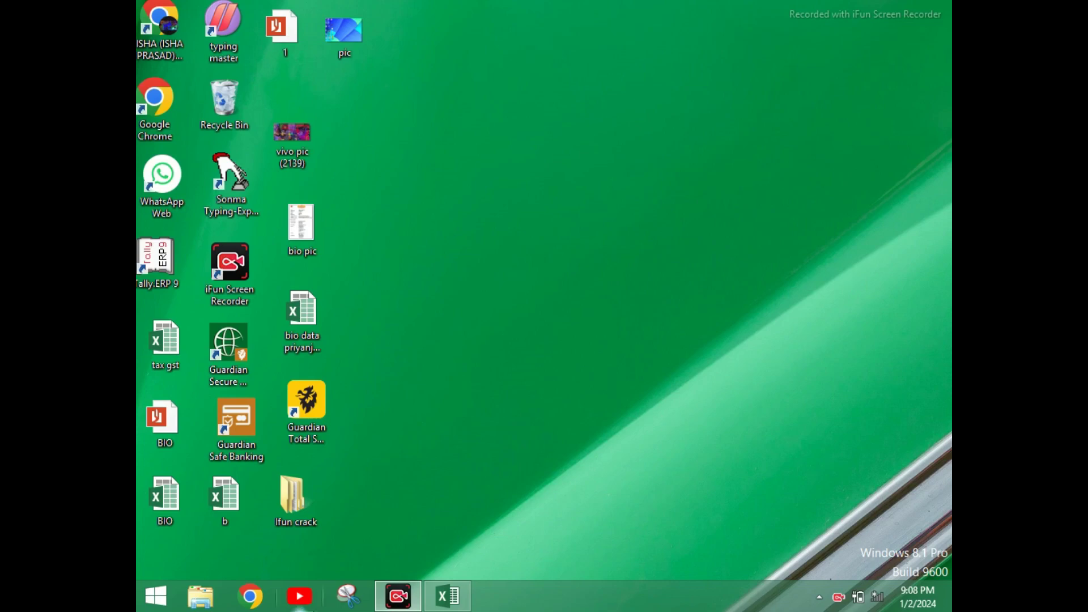
Open the Book1 workbook in Excel and look through its finished calendar from Jan-24 to Dec-24
{"action": "left_click", "coordinate": [448, 596]}
{"action": "left_click", "coordinate": [335, 238]}
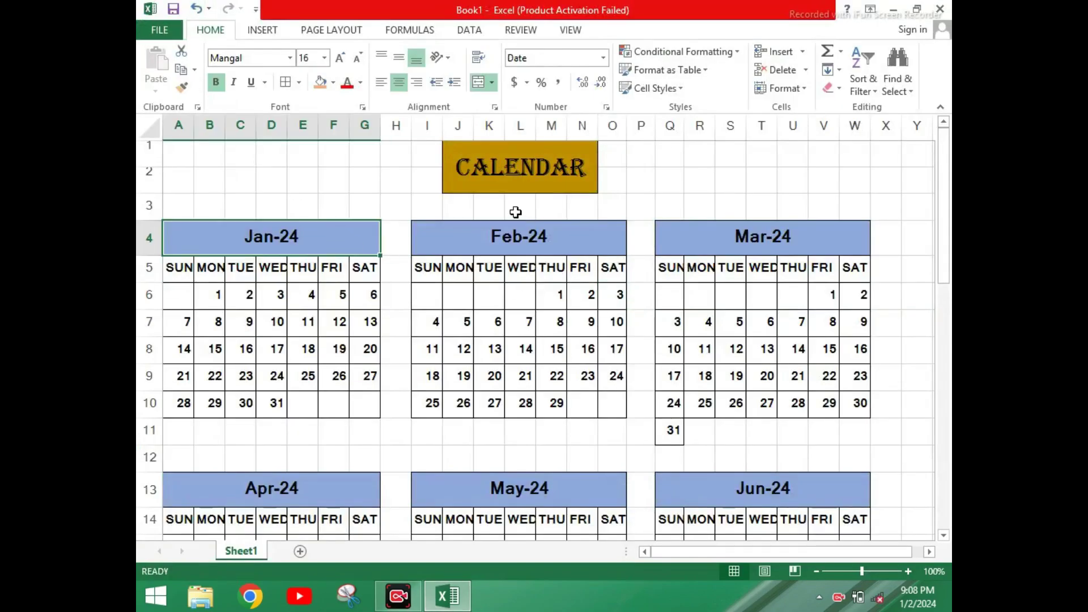
{"action": "left_click", "coordinate": [506, 173]}
{"action": "left_click", "coordinate": [331, 249]}
{"action": "left_click", "coordinate": [511, 236]}
{"action": "left_click", "coordinate": [719, 259]}
{"action": "scroll", "coordinate": [444, 351], "scroll_direction": "down", "scroll_amount": 4}
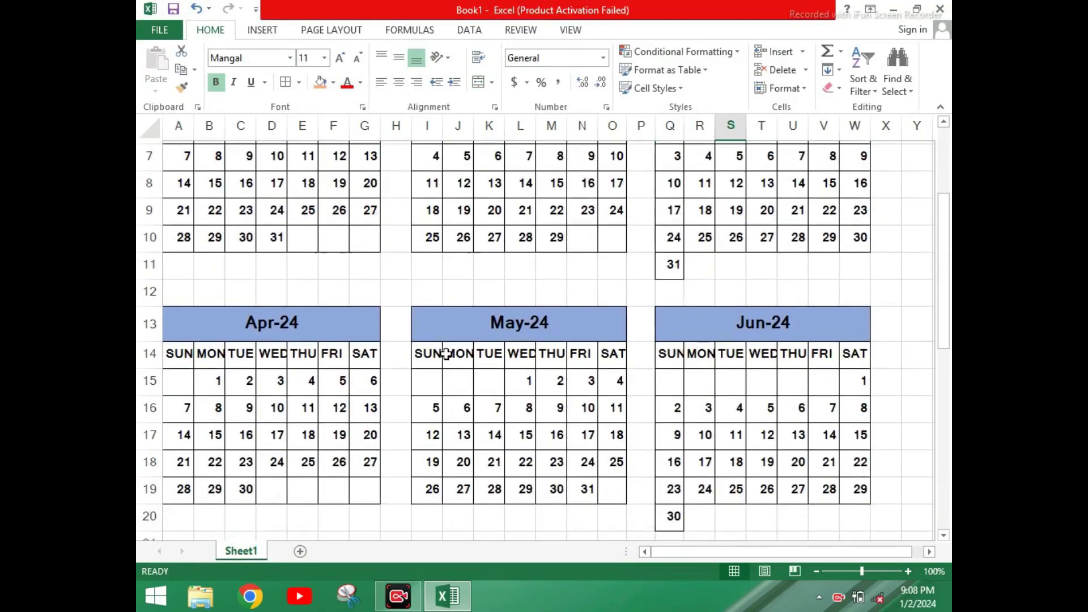
{"action": "scroll", "coordinate": [454, 347], "scroll_direction": "down", "scroll_amount": 4}
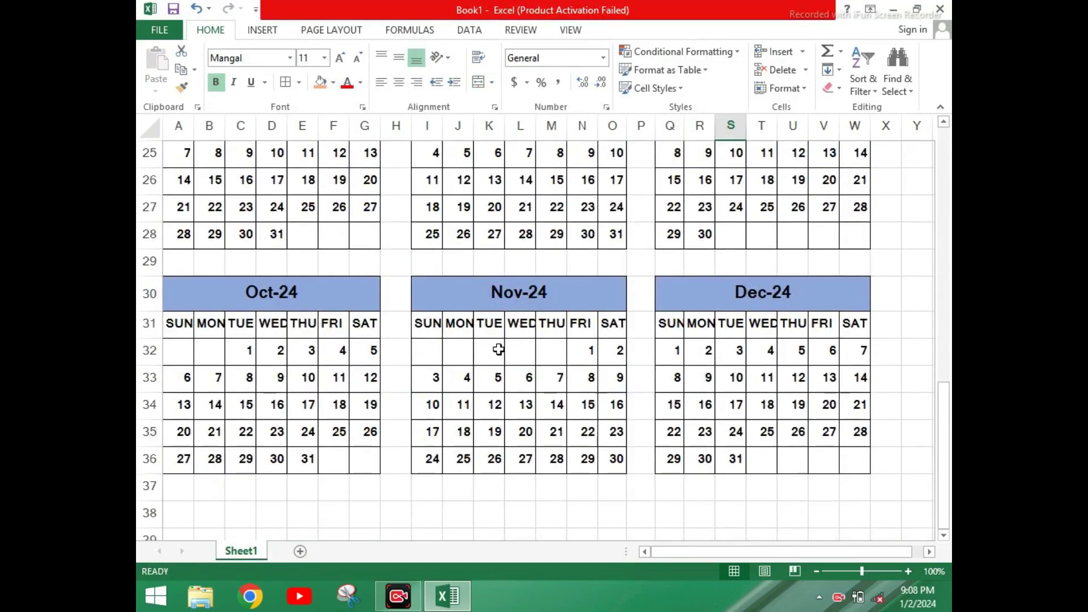
{"action": "left_click", "coordinate": [520, 330]}
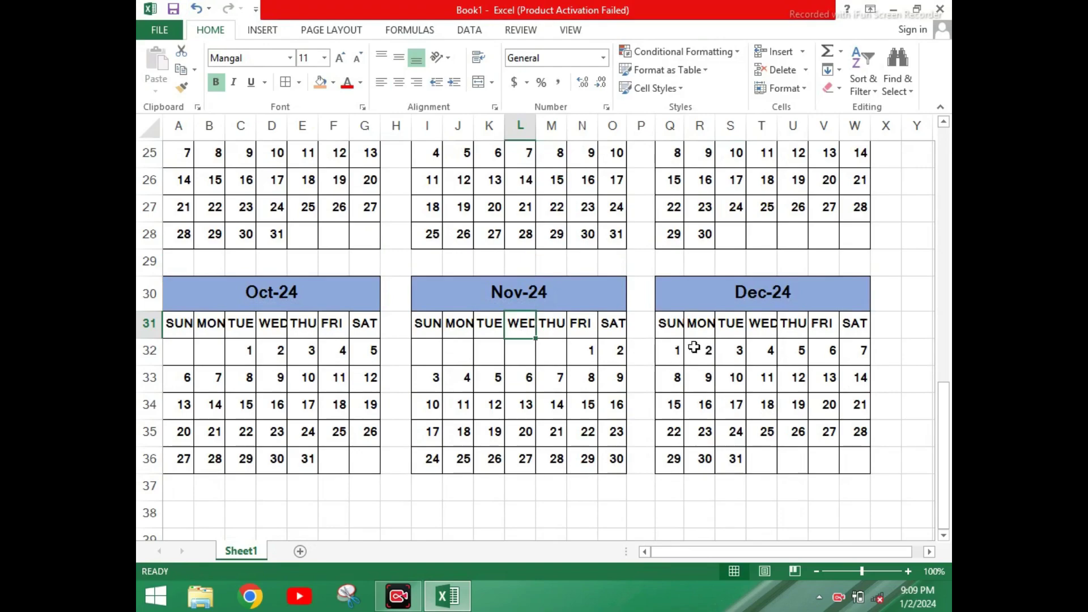
{"action": "scroll", "coordinate": [667, 365], "scroll_direction": "up", "scroll_amount": 4}
{"action": "scroll", "coordinate": [666, 365], "scroll_direction": "up", "scroll_amount": 4}
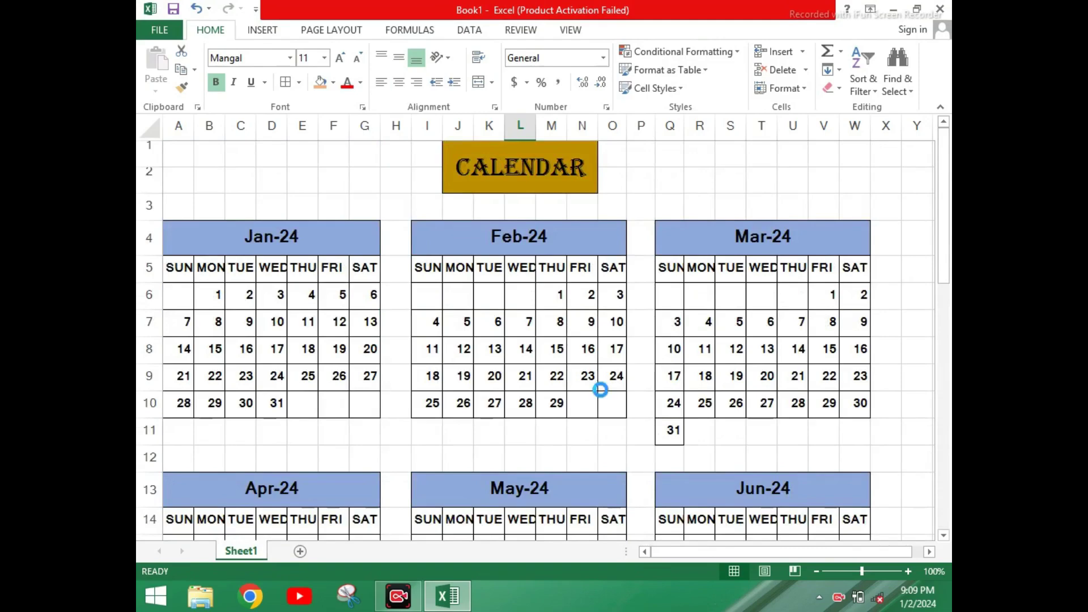
Create a new blank workbook and narrow all of the sheet's columns equally to calendar-cell width
{"action": "key", "text": "ctrl+n"}
{"action": "left_click", "coordinate": [197, 118]}
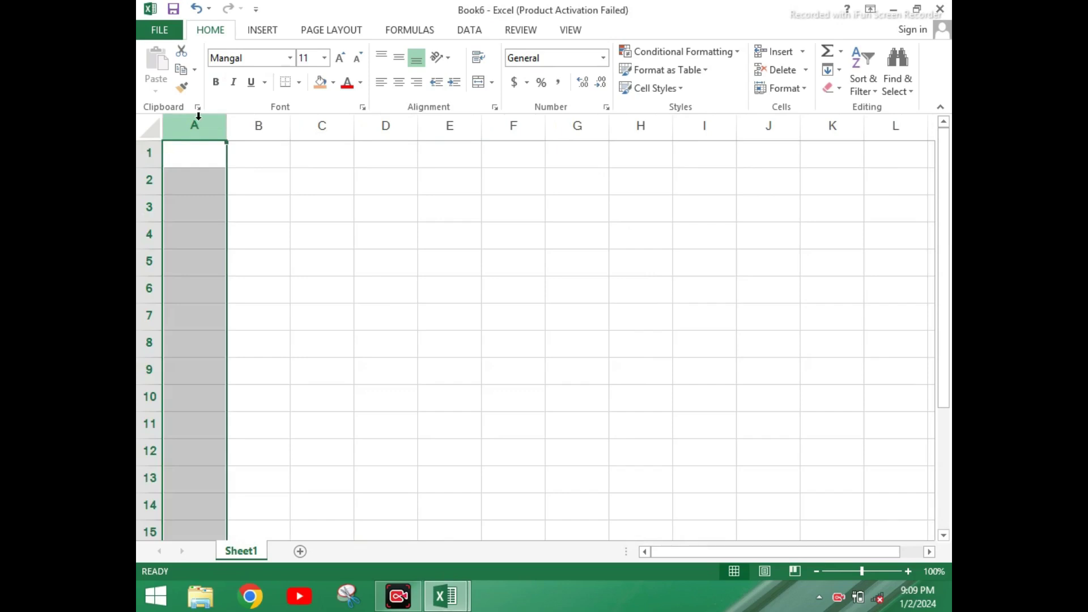
{"action": "key", "text": "ctrl+a"}
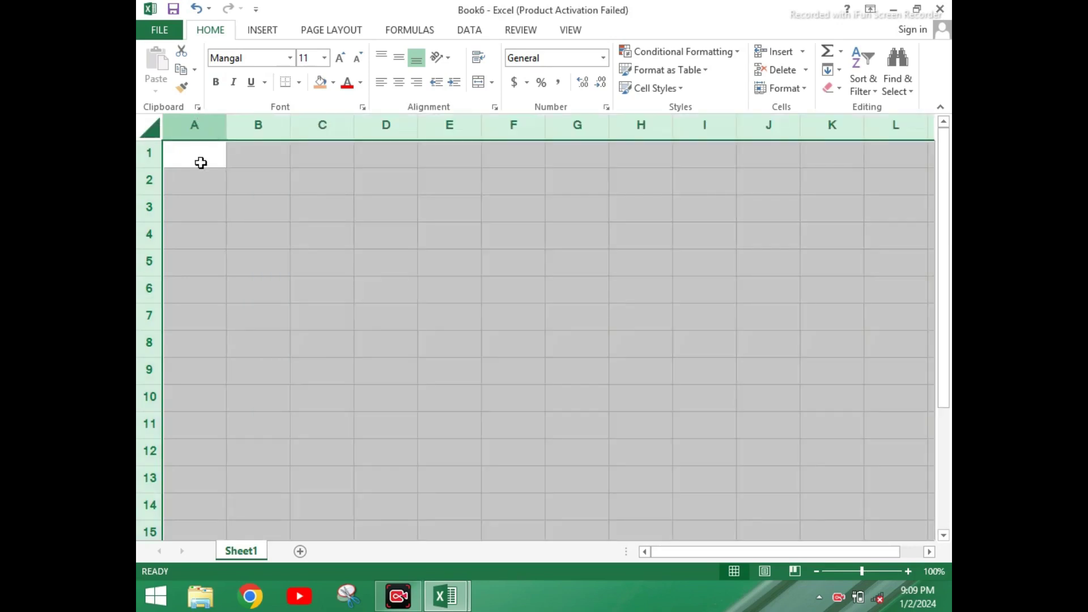
{"action": "left_click_drag", "start_coordinate": [226, 129], "coordinate": [193, 140]}
{"action": "left_click", "coordinate": [231, 225]}
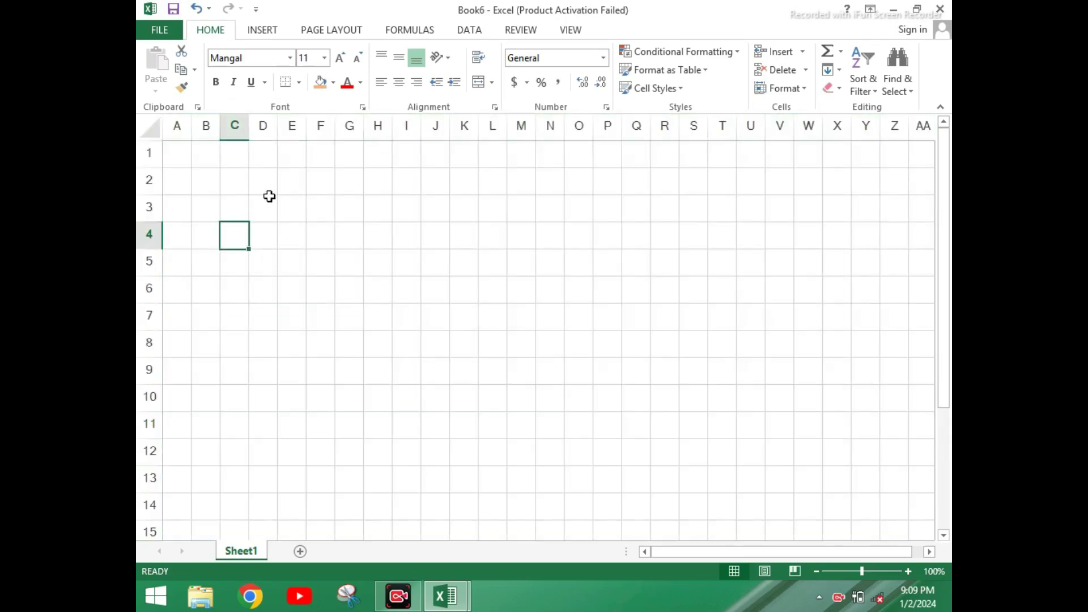
{"action": "left_click", "coordinate": [338, 272]}
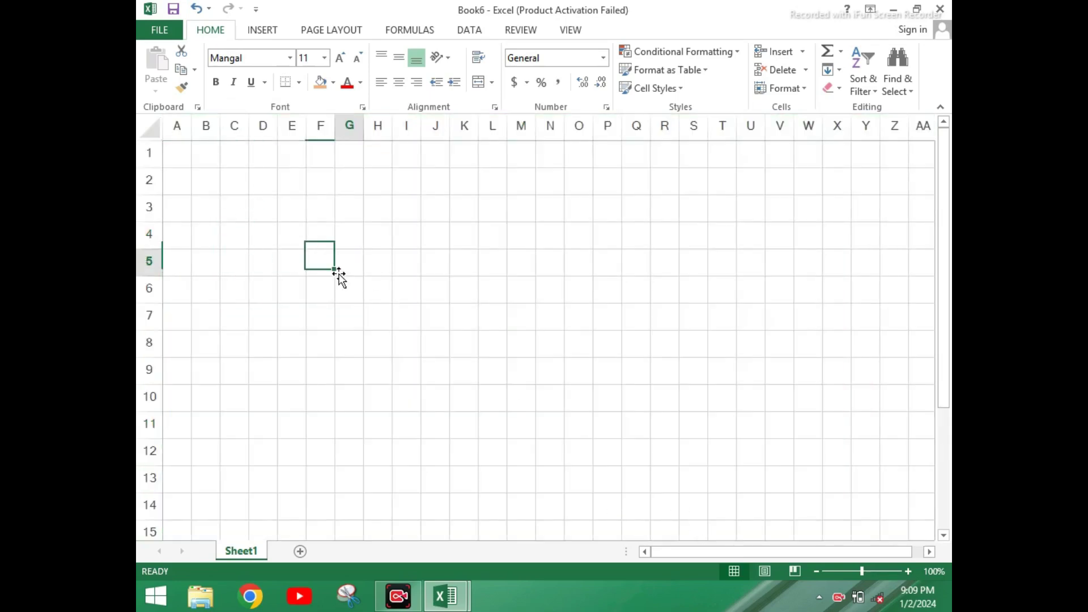
Merge and center cells J1:O2 and enter the title CALENDER in them
{"action": "left_click_drag", "start_coordinate": [442, 160], "coordinate": [586, 178]}
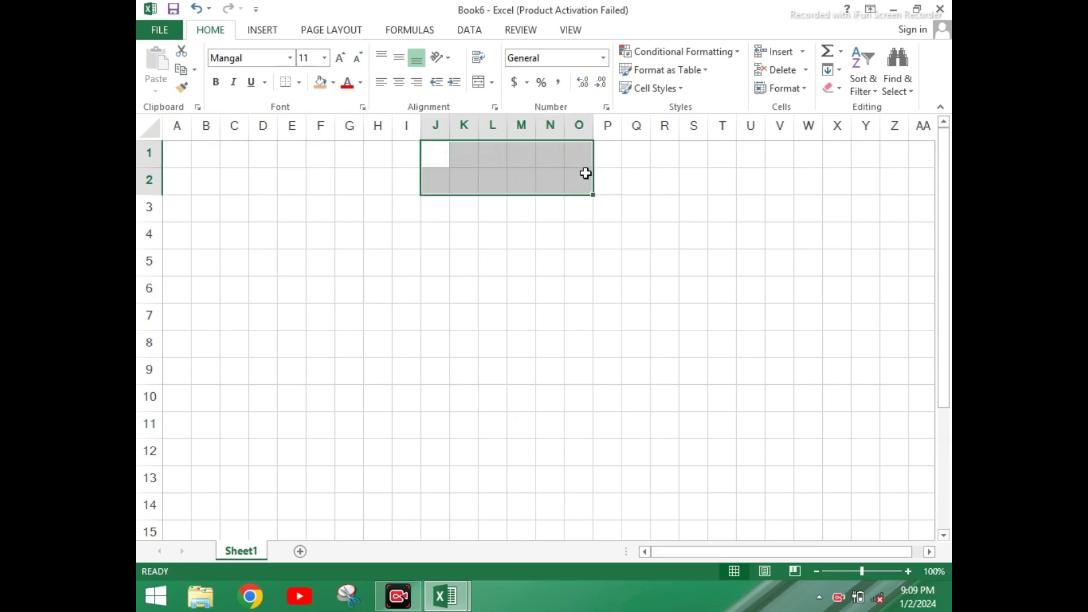
{"action": "left_click", "coordinate": [481, 83]}
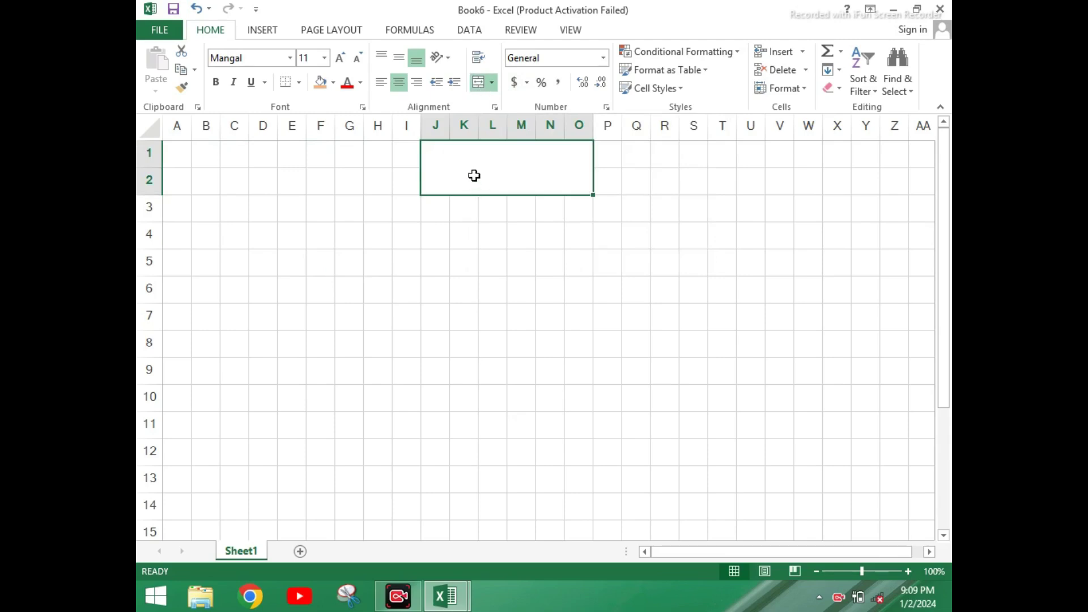
{"action": "type", "text": "CALEND"}
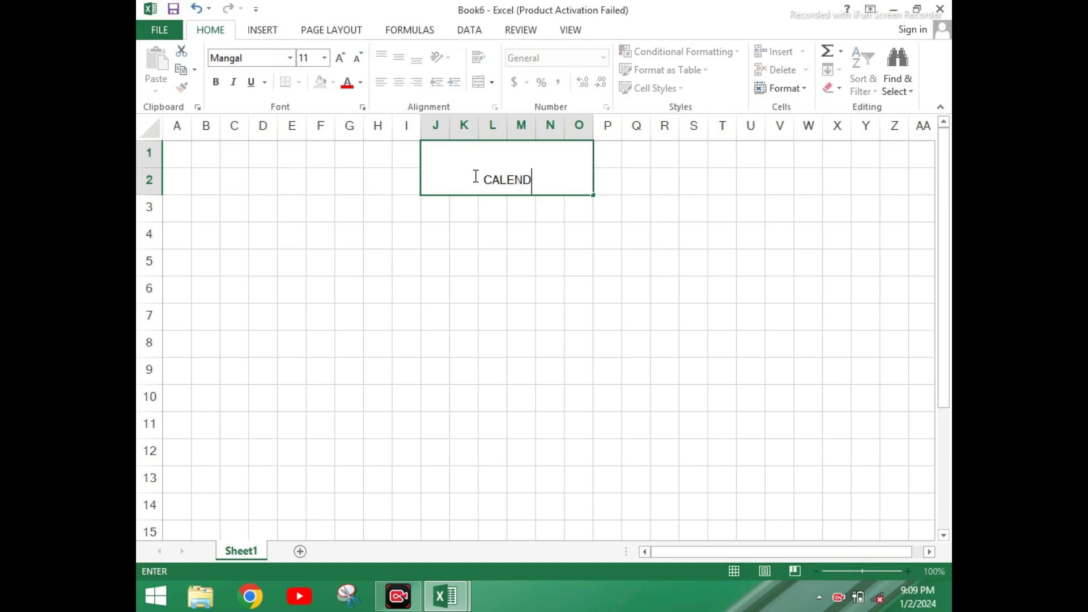
{"action": "type", "text": "ER"}
{"action": "left_click", "coordinate": [567, 237]}
{"action": "left_click", "coordinate": [539, 170]}
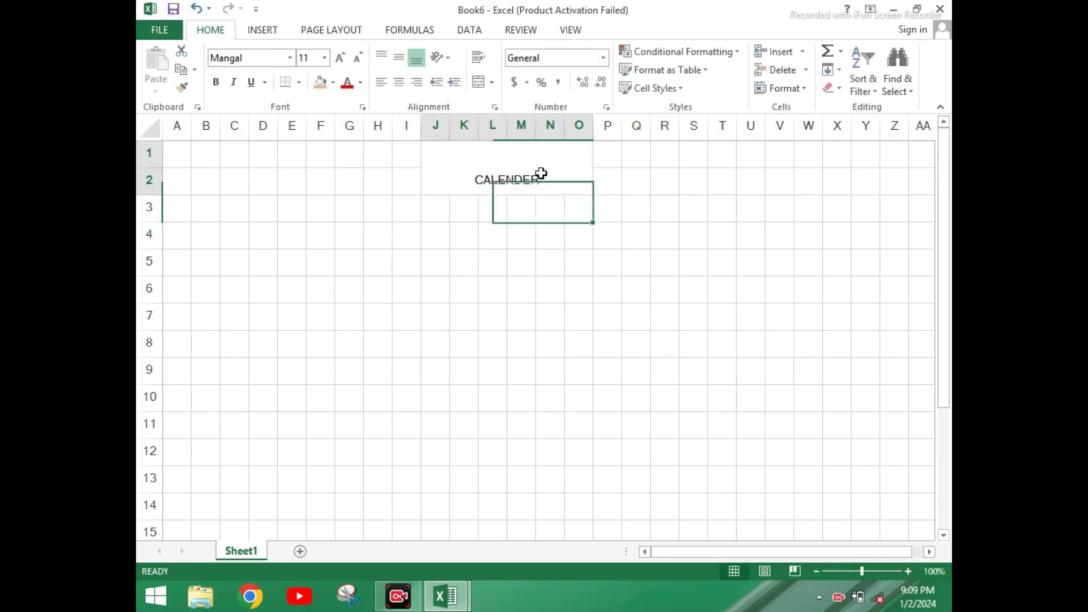
Format the CALENDER title in bold Algerian at font size 20
{"action": "left_click", "coordinate": [341, 58]}
{"action": "left_click", "coordinate": [341, 58]}
{"action": "left_click", "coordinate": [341, 58]}
{"action": "left_click", "coordinate": [341, 58]}
{"action": "left_click", "coordinate": [341, 58]}
{"action": "left_click", "coordinate": [291, 58]}
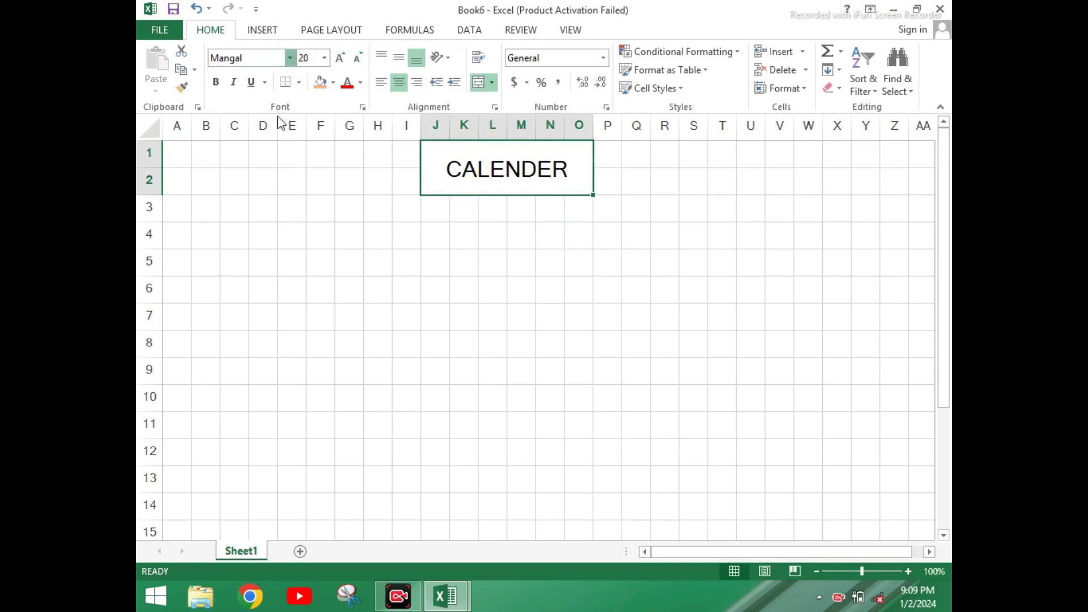
{"action": "left_click", "coordinate": [244, 210]}
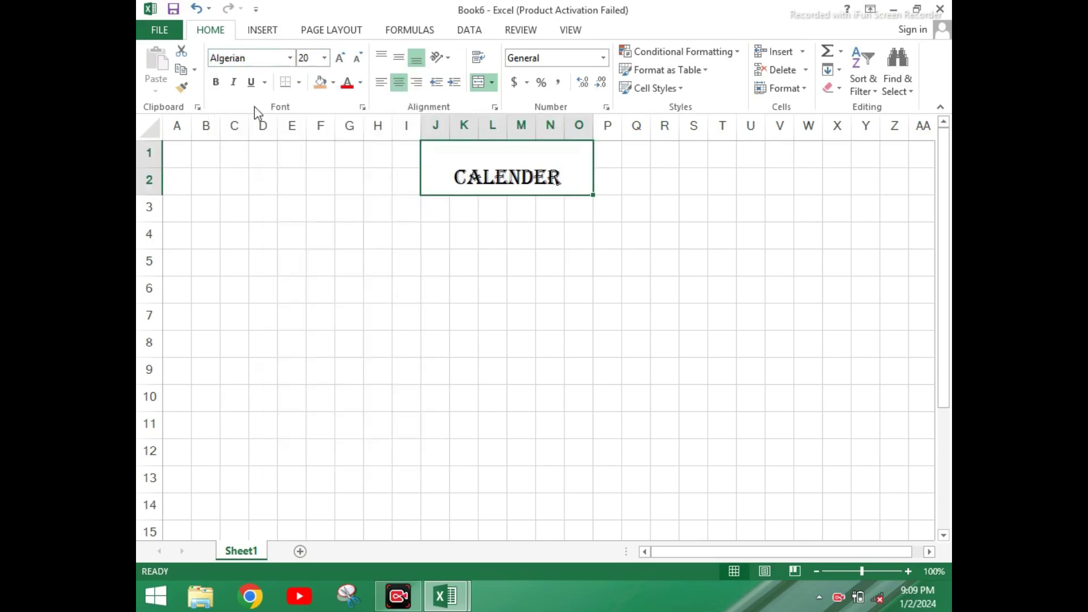
{"action": "left_click", "coordinate": [215, 83]}
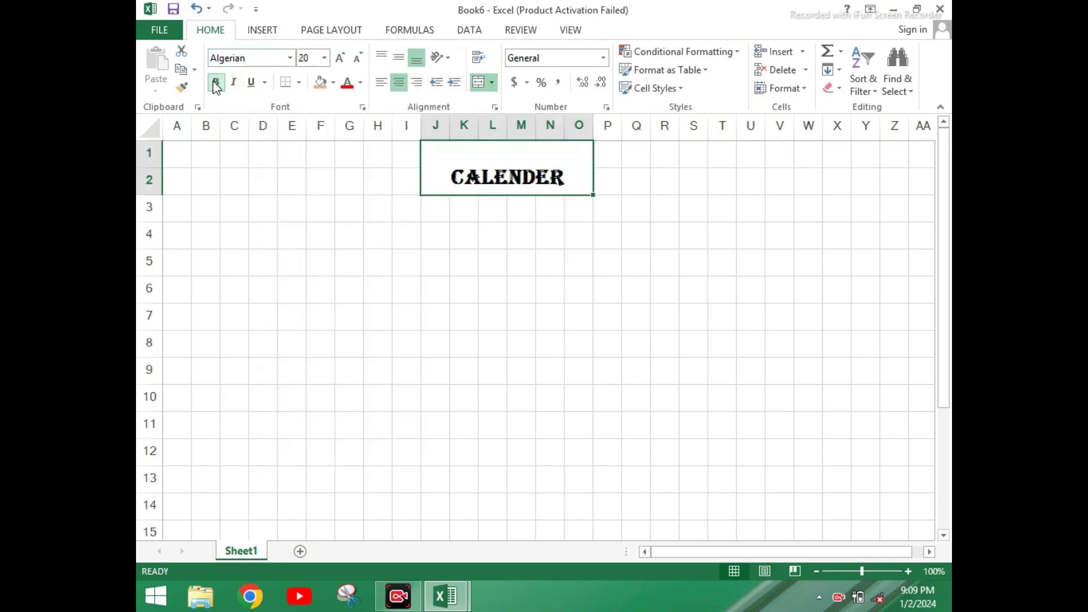
Give the CALENDER title cell a light orange fill, red text and all borders
{"action": "left_click", "coordinate": [321, 84]}
{"action": "left_click", "coordinate": [348, 84]}
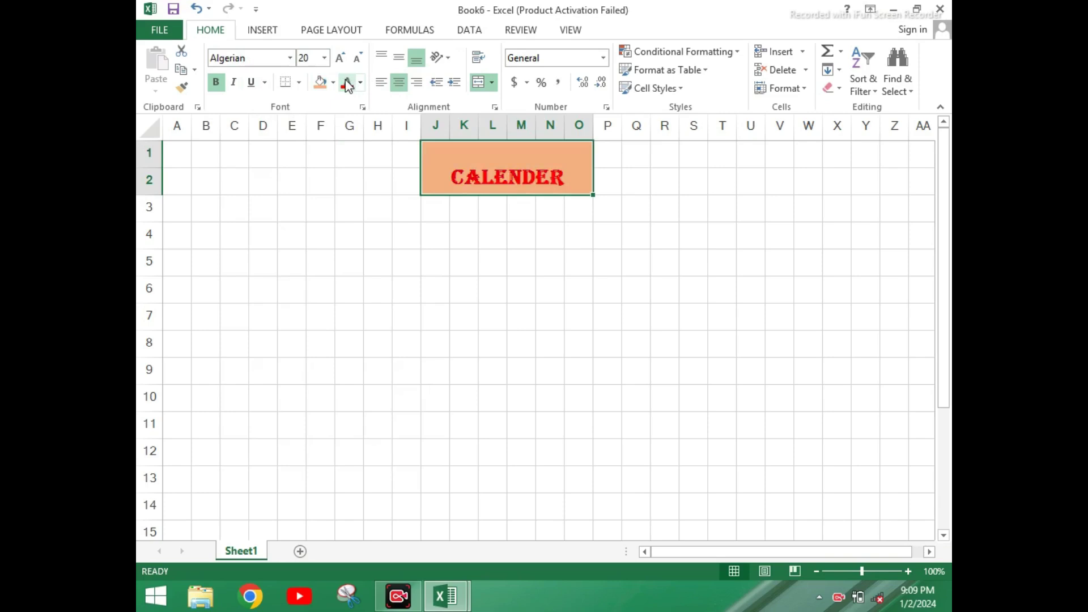
{"action": "left_click", "coordinate": [470, 238]}
{"action": "left_click", "coordinate": [466, 177]}
{"action": "left_click", "coordinate": [298, 82]}
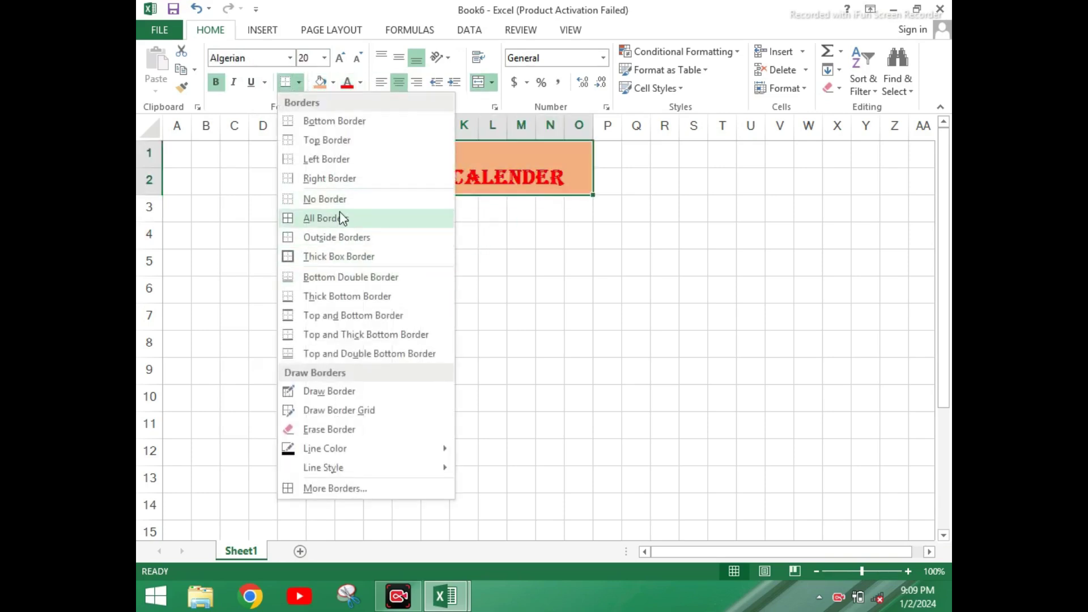
{"action": "left_click", "coordinate": [339, 217]}
{"action": "left_click", "coordinate": [413, 235]}
{"action": "left_click", "coordinate": [323, 266]}
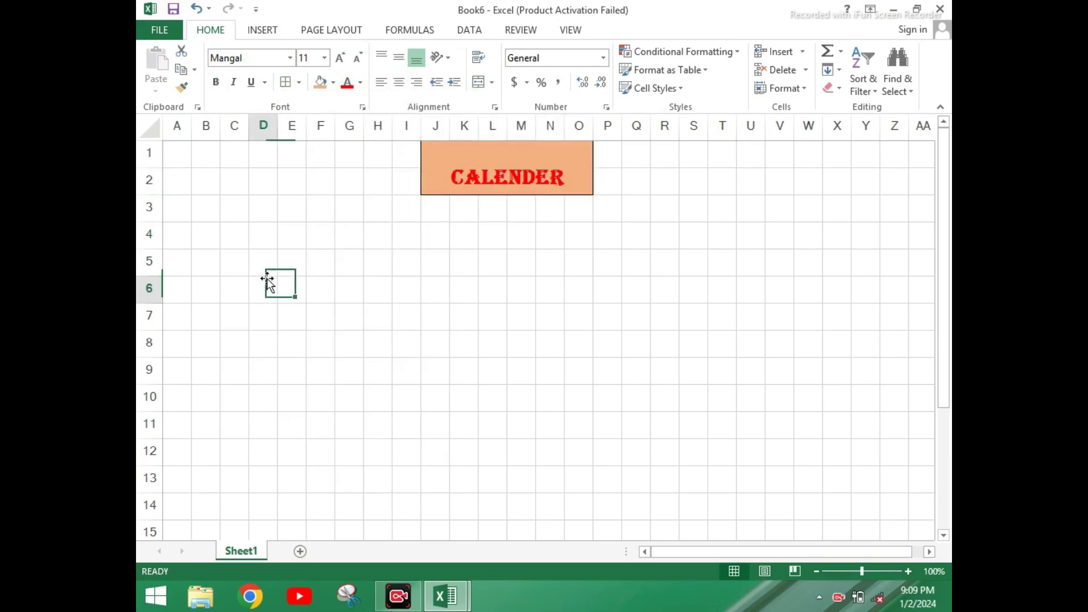
Enter SUN in A4 and MON in B4, and extend the weekday series across to SAT in G4
{"action": "left_click", "coordinate": [179, 214]}
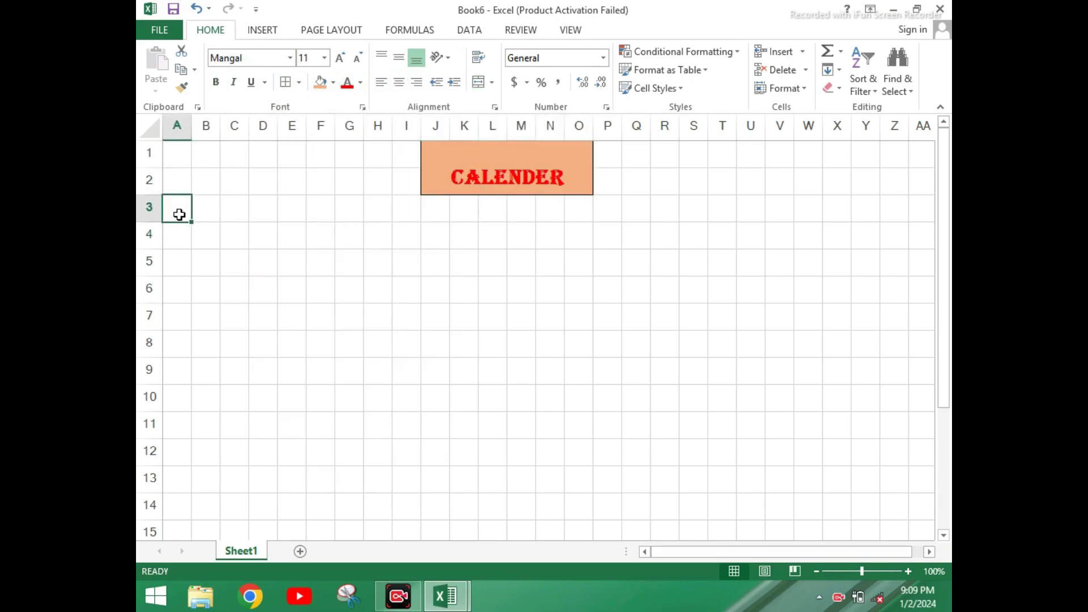
{"action": "left_click", "coordinate": [213, 211]}
{"action": "left_click", "coordinate": [177, 237]}
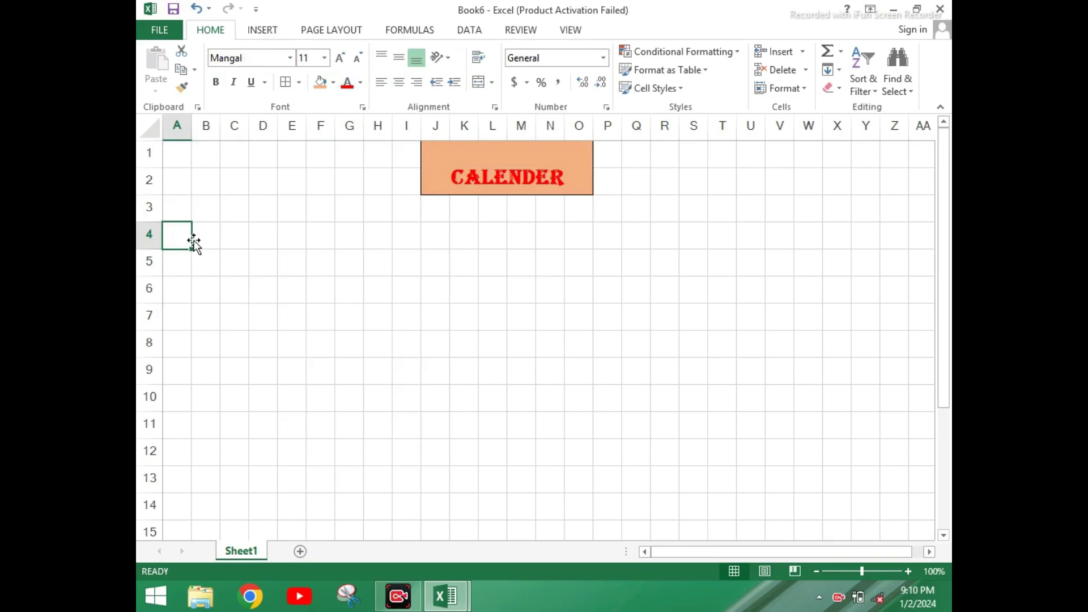
{"action": "type", "text": "SUN"}
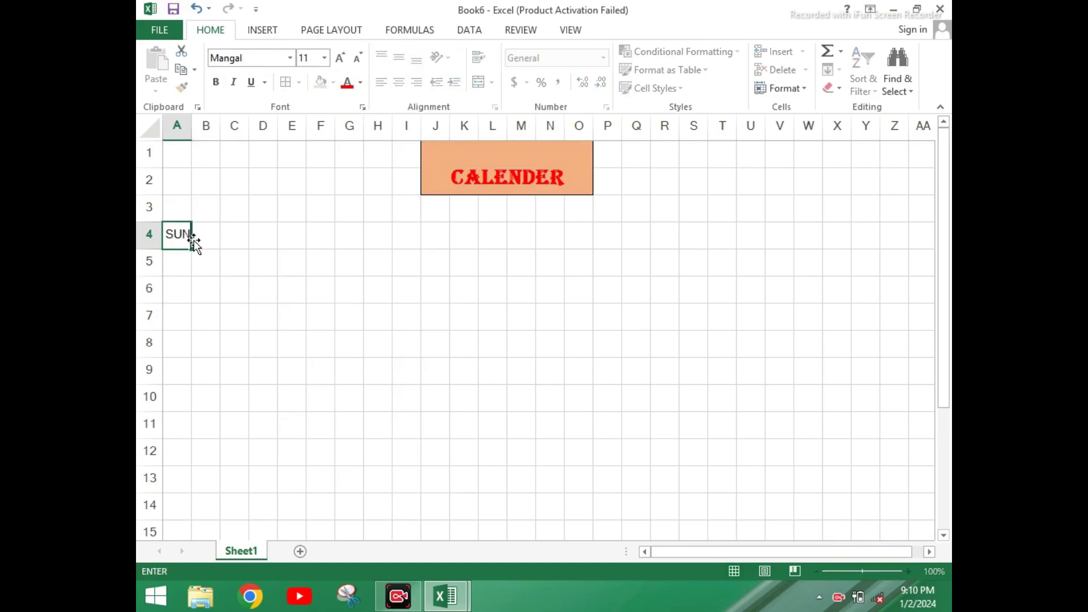
{"action": "key", "text": "Tab"}
{"action": "type", "text": "MON"}
{"action": "left_click", "coordinate": [205, 286]}
{"action": "left_click_drag", "start_coordinate": [179, 238], "coordinate": [356, 252]}
{"action": "left_click", "coordinate": [255, 287]}
{"action": "left_click", "coordinate": [171, 261]}
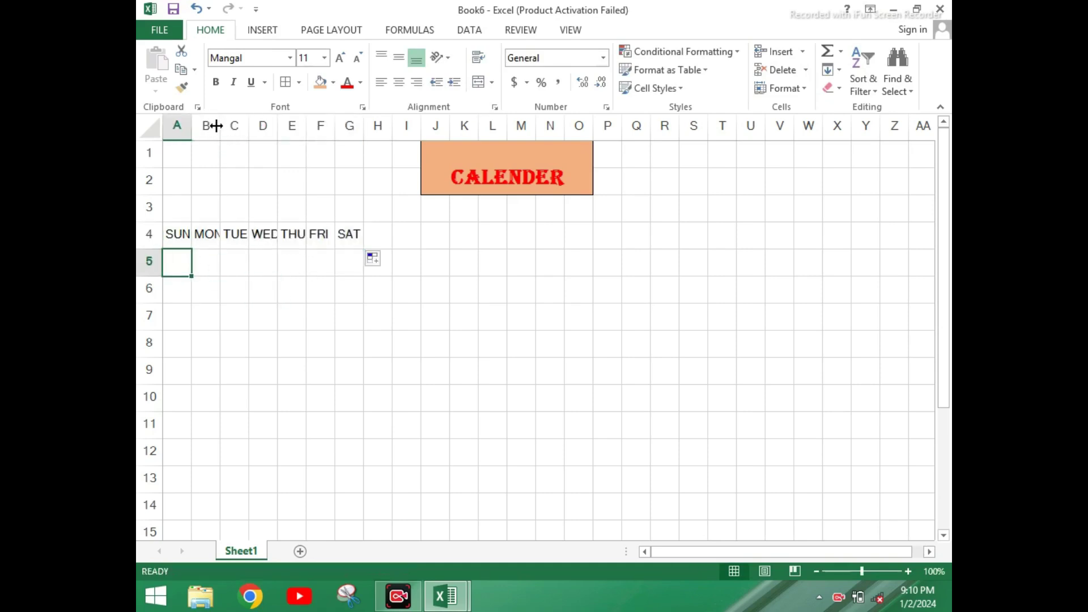
Widen column B slightly so that the MON heading fits
{"action": "left_click_drag", "start_coordinate": [223, 129], "coordinate": [223, 129]}
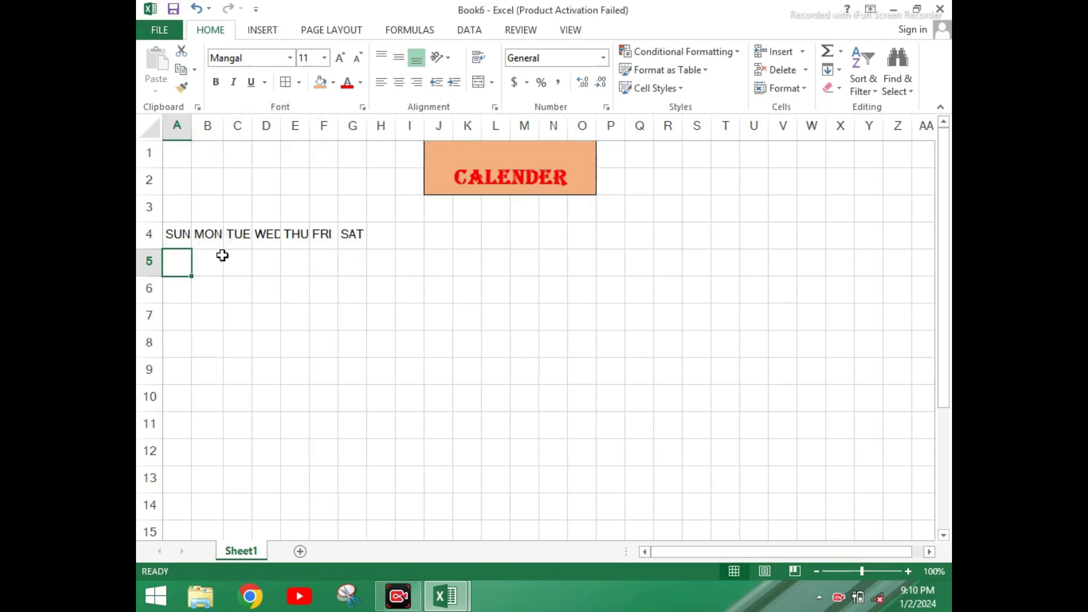
{"action": "left_click", "coordinate": [221, 258]}
{"action": "left_click", "coordinate": [288, 266]}
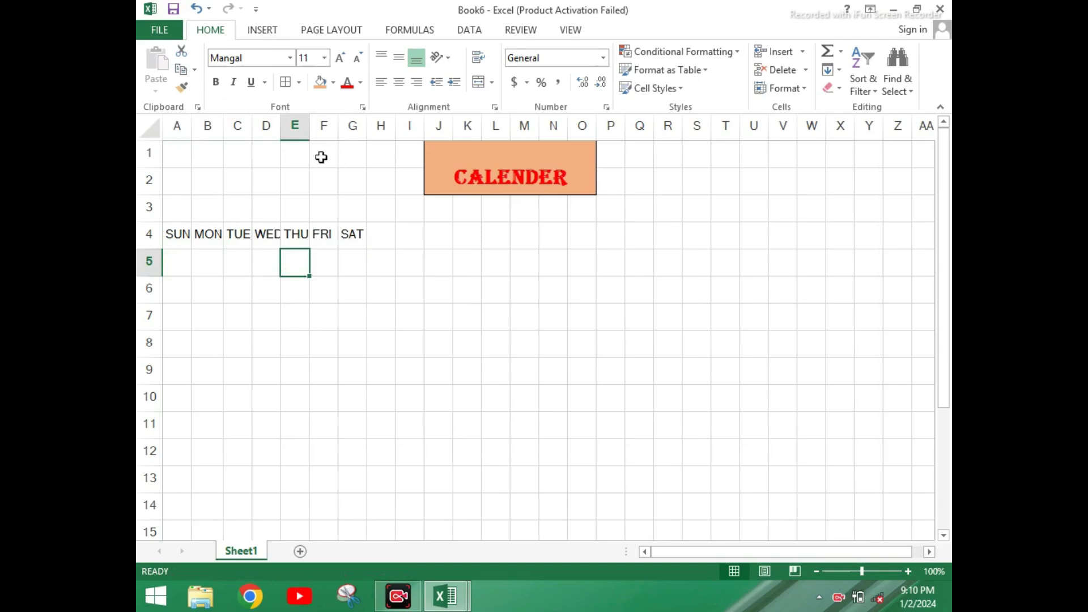
{"action": "left_click", "coordinate": [231, 160]}
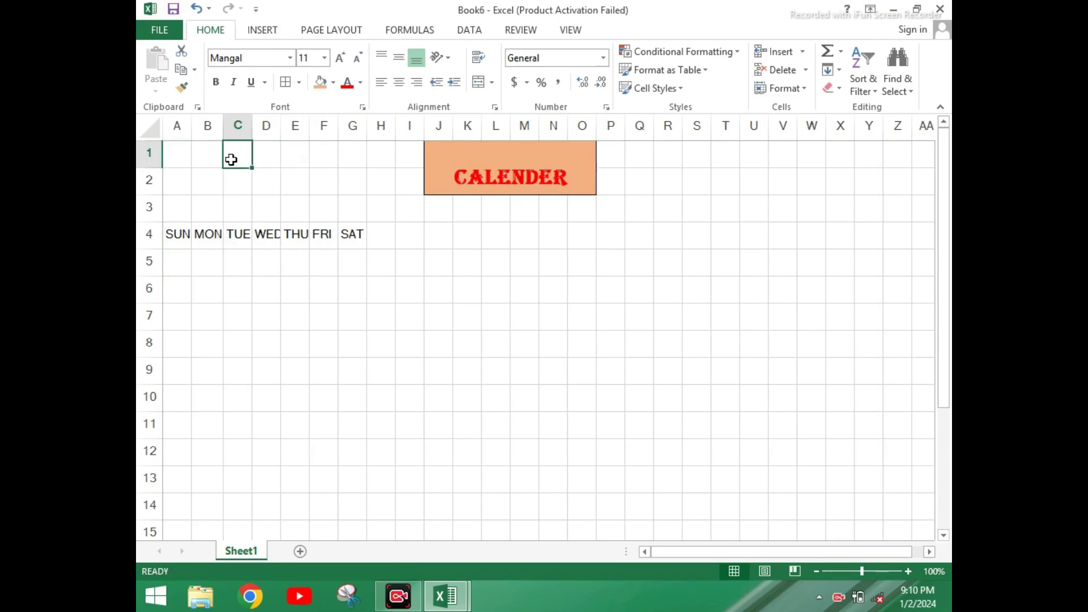
Merge and center cells A3:G3 above the weekday headings and enter JAN as the month name
{"action": "left_click_drag", "start_coordinate": [177, 205], "coordinate": [342, 209]}
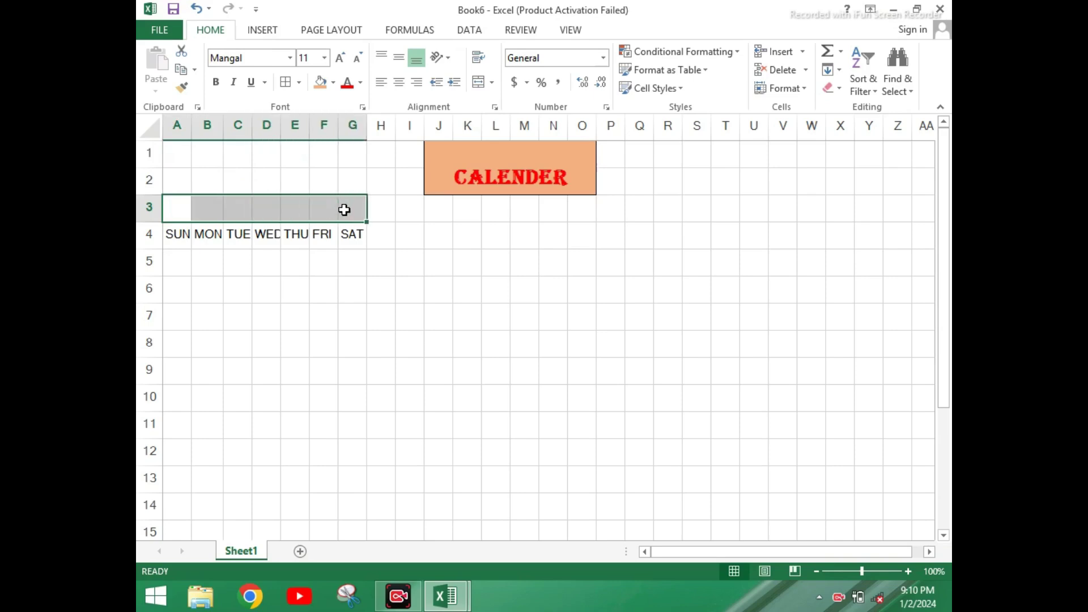
{"action": "left_click", "coordinate": [483, 84]}
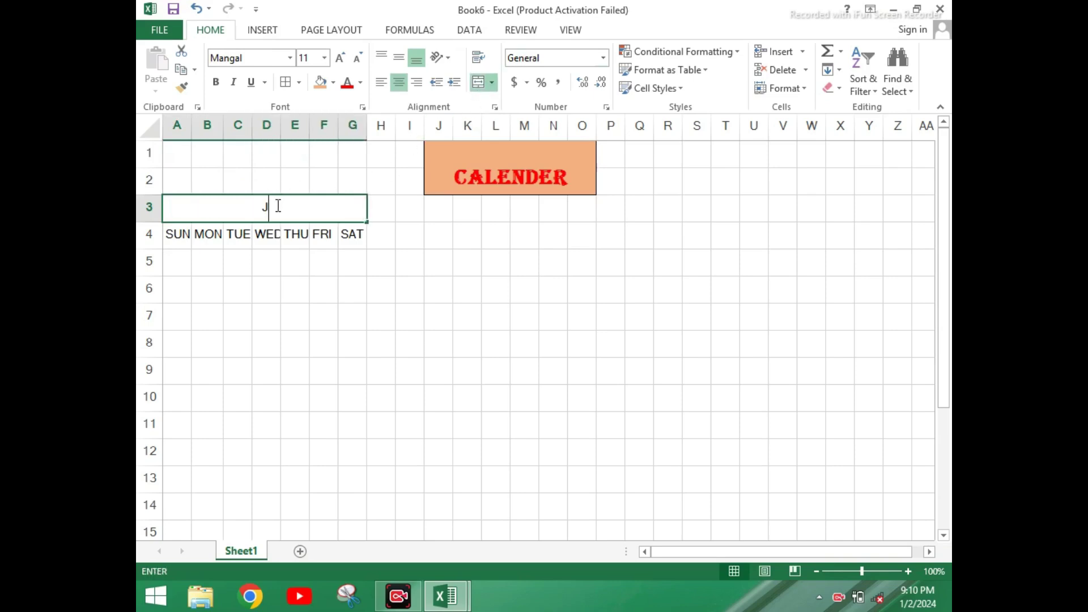
{"action": "type", "text": "JAN"}
{"action": "left_click", "coordinate": [287, 267]}
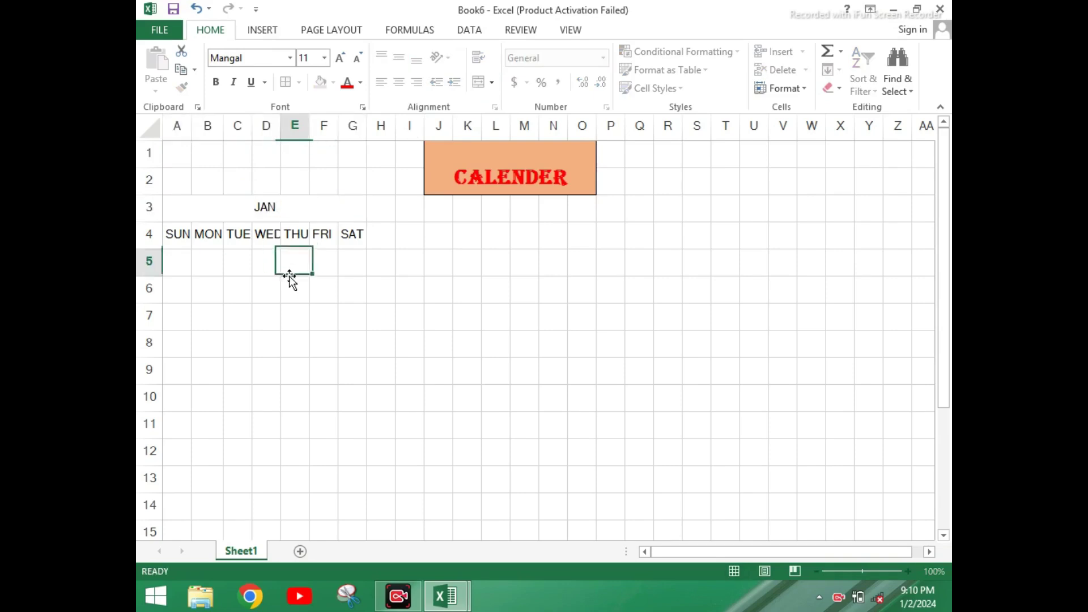
{"action": "left_click", "coordinate": [260, 207]}
{"action": "left_click", "coordinate": [207, 266]}
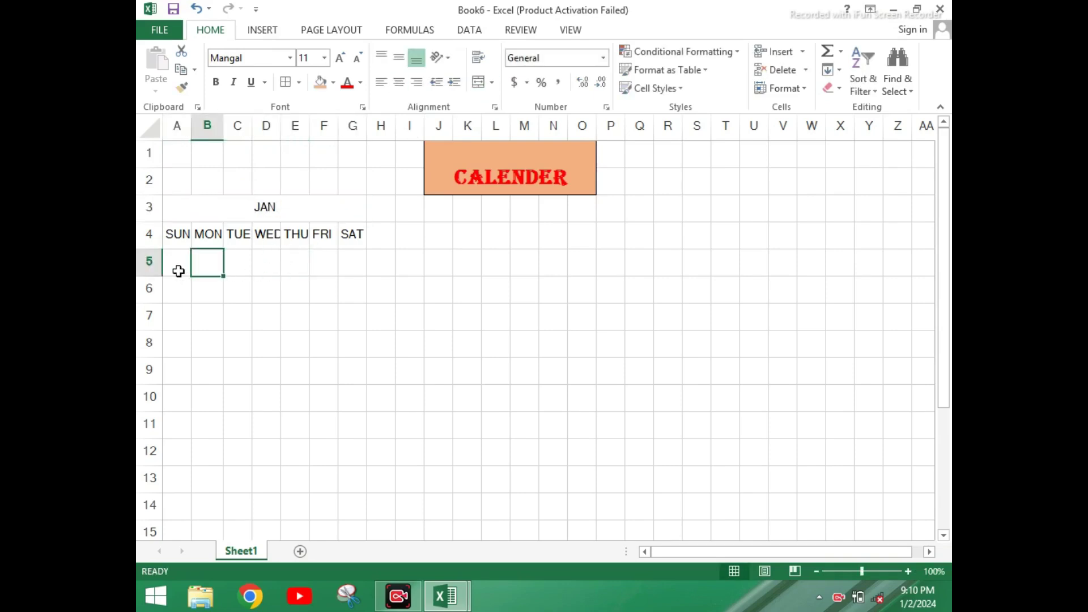
{"action": "left_click", "coordinate": [178, 270]}
Enter the date 1/1/2024 in cell D1 and check its weekday in the Long Date format preview
{"action": "left_click", "coordinate": [258, 155]}
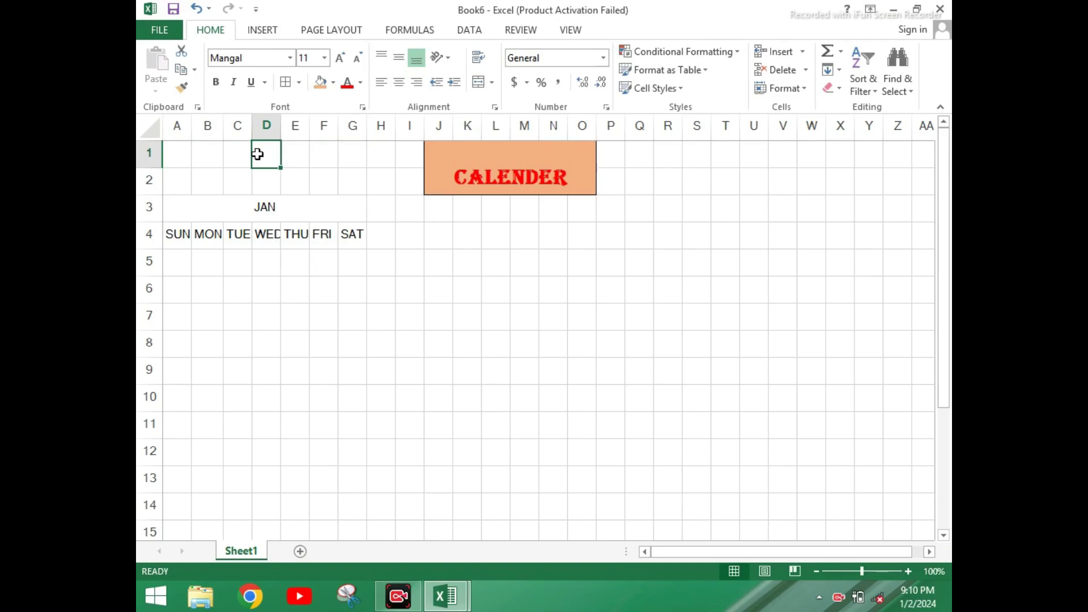
{"action": "type", "text": "1/1/2024"}
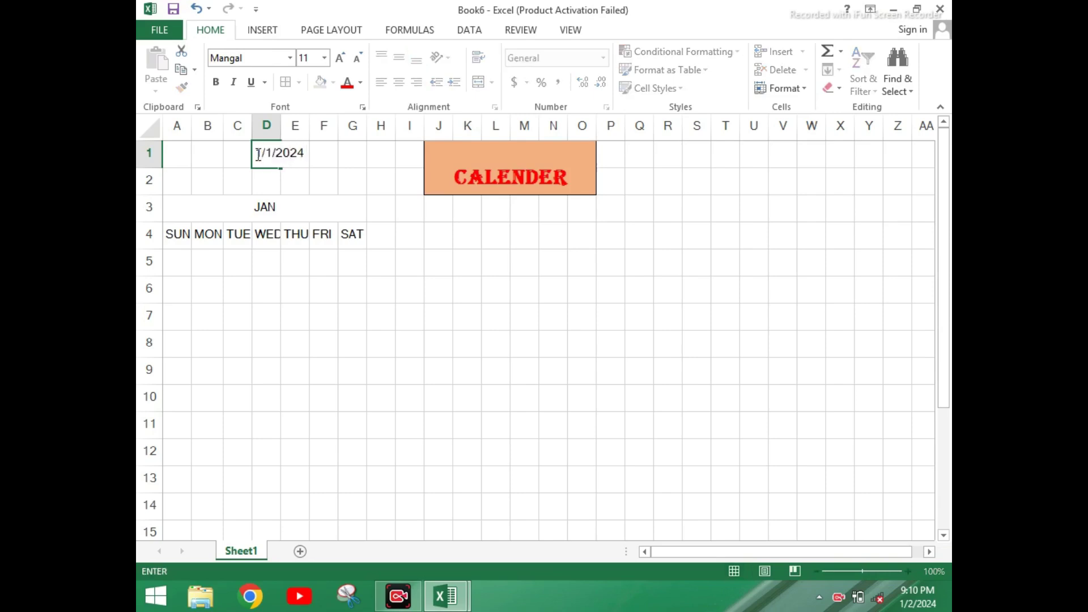
{"action": "left_click", "coordinate": [336, 173]}
{"action": "left_click", "coordinate": [294, 153]}
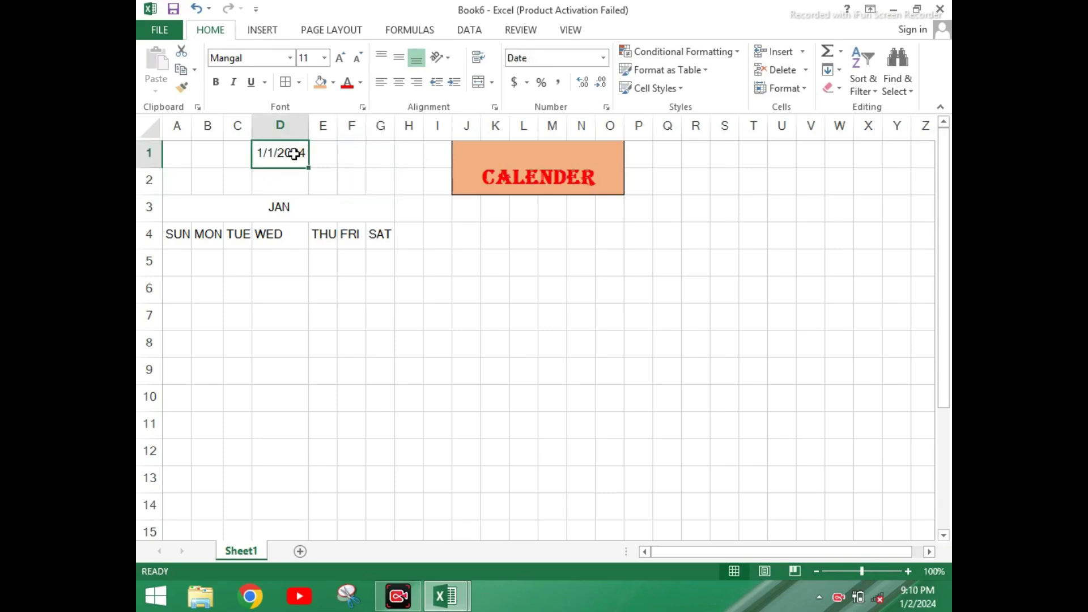
{"action": "left_click", "coordinate": [604, 59]}
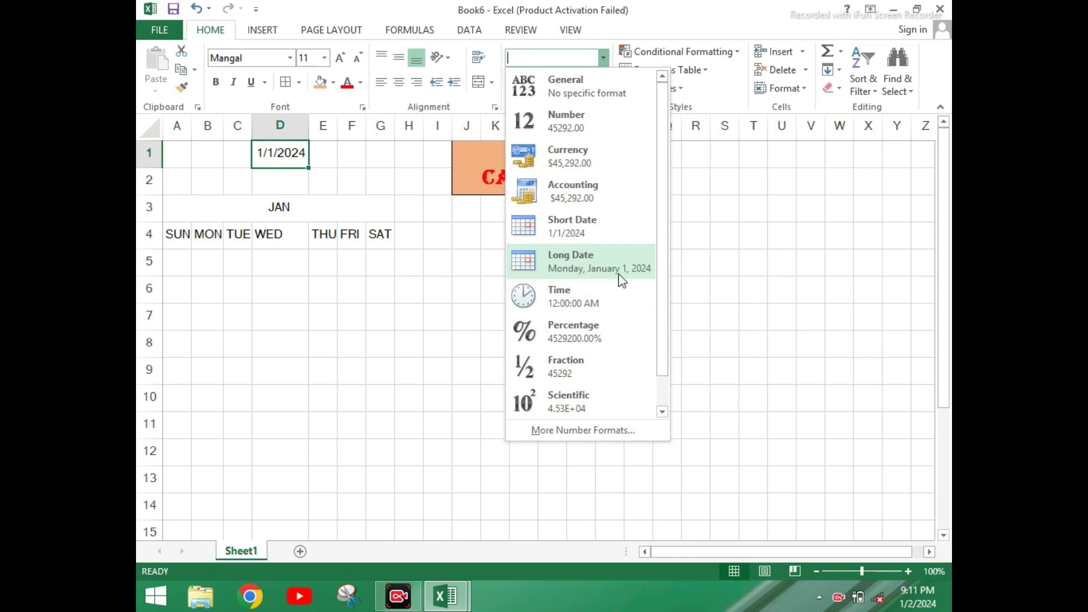
{"action": "left_click", "coordinate": [474, 302]}
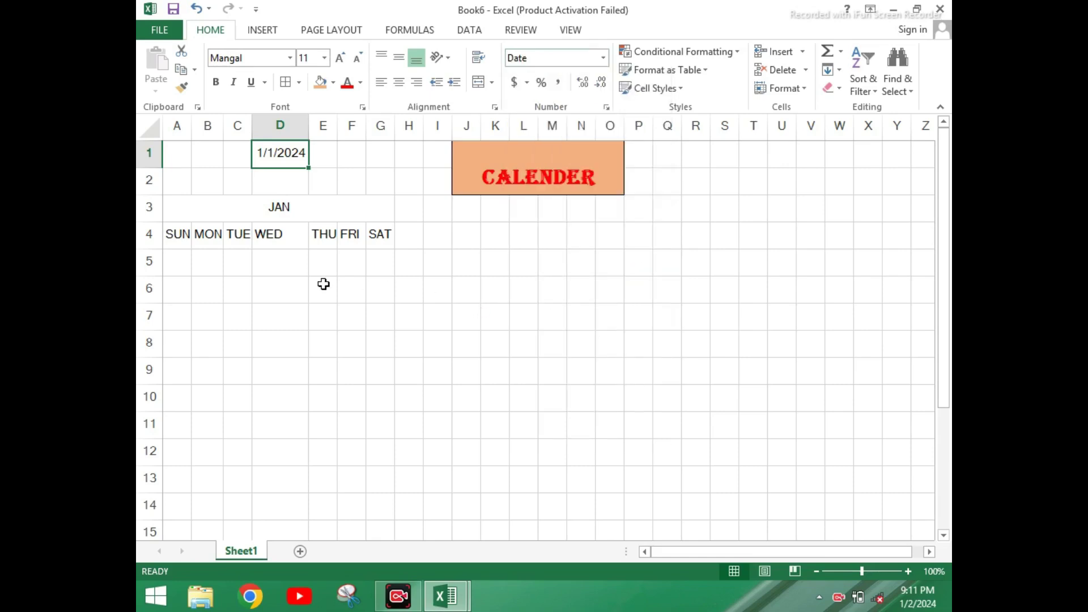
Undo the date entry in cell D1
{"action": "left_click", "coordinate": [283, 287]}
{"action": "left_click", "coordinate": [293, 159]}
{"action": "key", "text": "ctrl+z"}
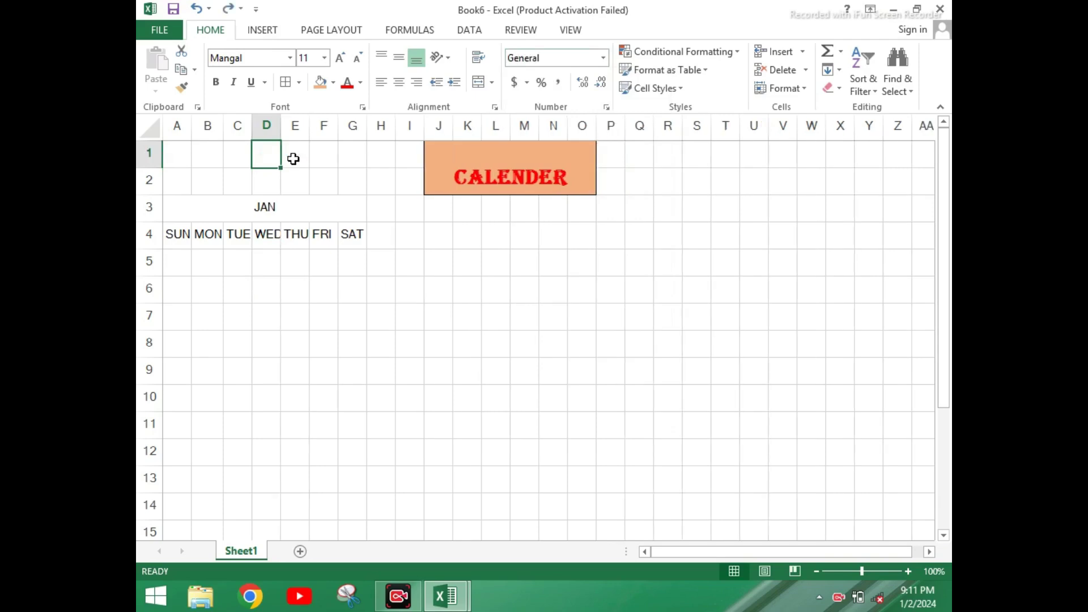
{"action": "left_click", "coordinate": [253, 319]}
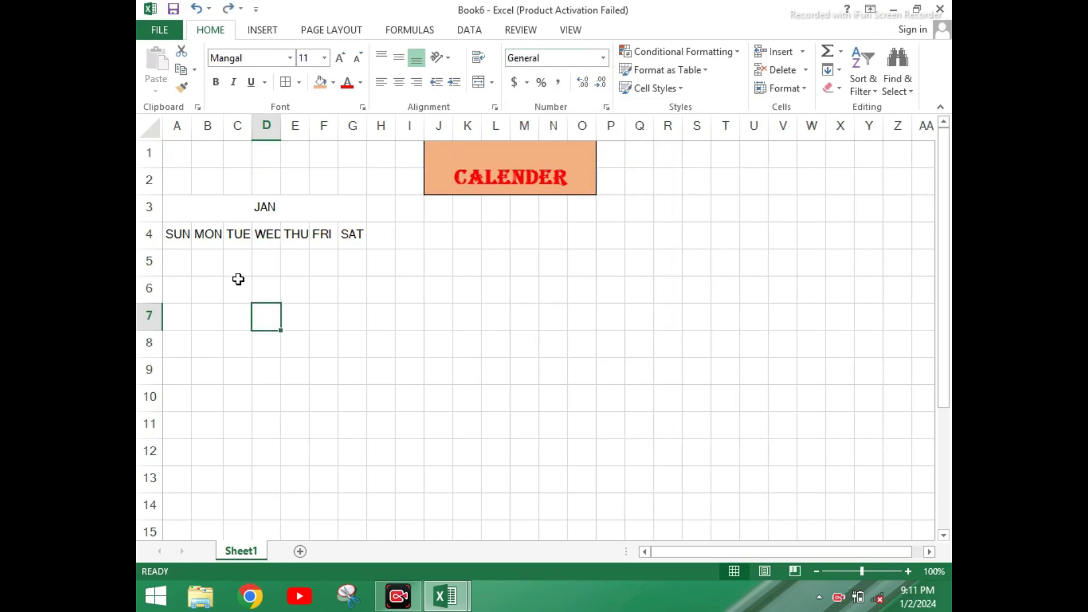
Enter 1 in B5 under MON and 2 in C5, and extend the number series across to 6 in G5
{"action": "left_click", "coordinate": [209, 263]}
{"action": "type", "text": "1"}
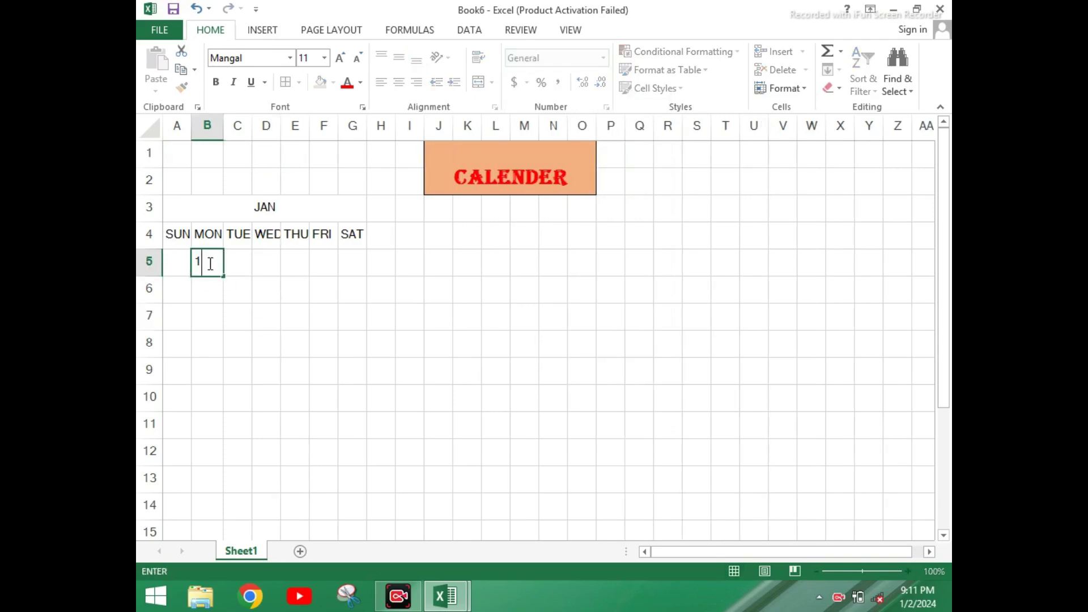
{"action": "key", "text": "Tab"}
{"action": "type", "text": "2"}
{"action": "left_click", "coordinate": [216, 293]}
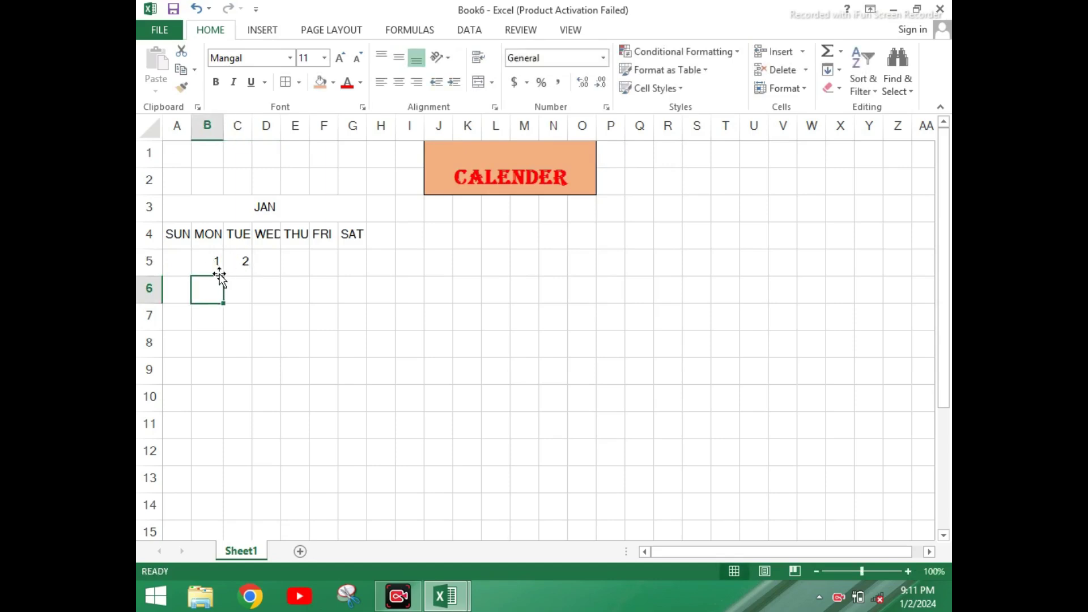
{"action": "left_click_drag", "start_coordinate": [214, 262], "coordinate": [366, 267]}
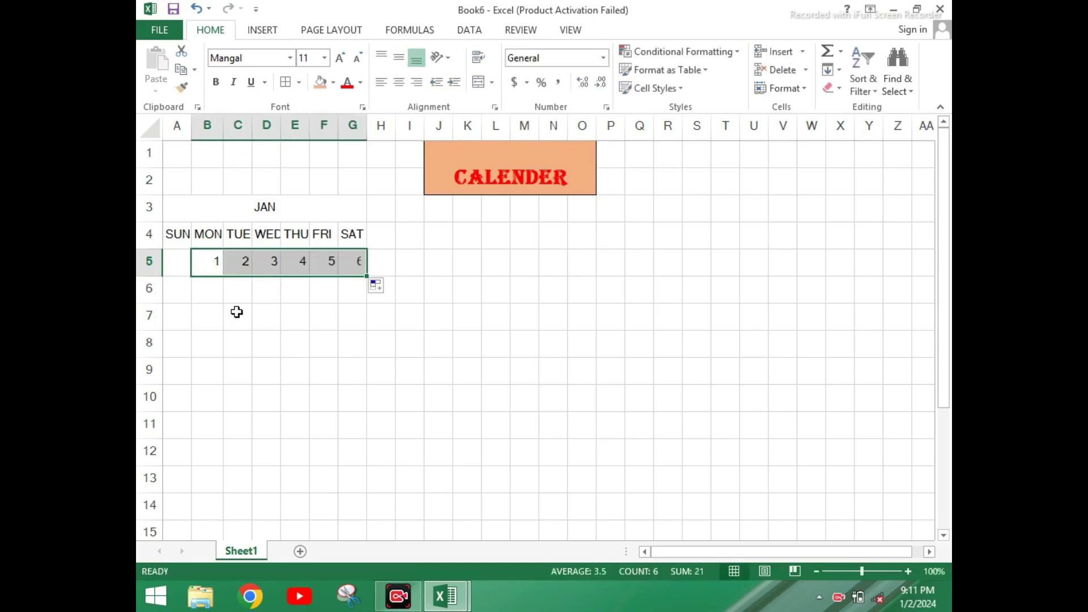
Enter 7 in A6 and 8 in B6, and extend the number series across to 13 in G6
{"action": "left_click", "coordinate": [183, 293]}
{"action": "type", "text": "7"}
{"action": "key", "text": "Tab"}
{"action": "type", "text": "8"}
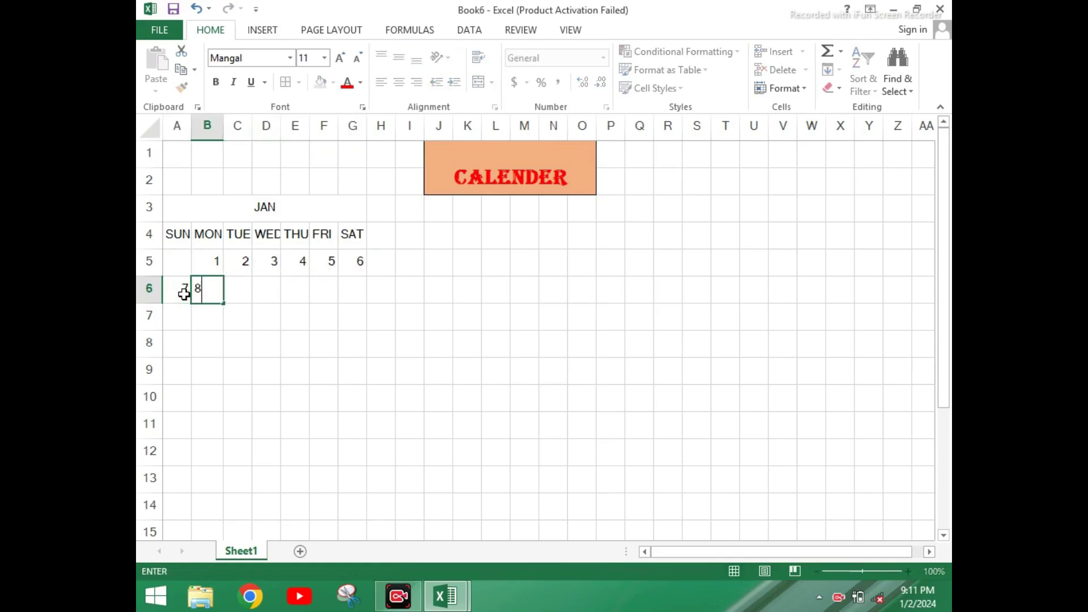
{"action": "left_click", "coordinate": [227, 314]}
{"action": "left_click_drag", "start_coordinate": [172, 296], "coordinate": [366, 306]}
Enter 14 in A7 and 15 in B7, and extend the number series across to 20 in G7
{"action": "left_click", "coordinate": [182, 315]}
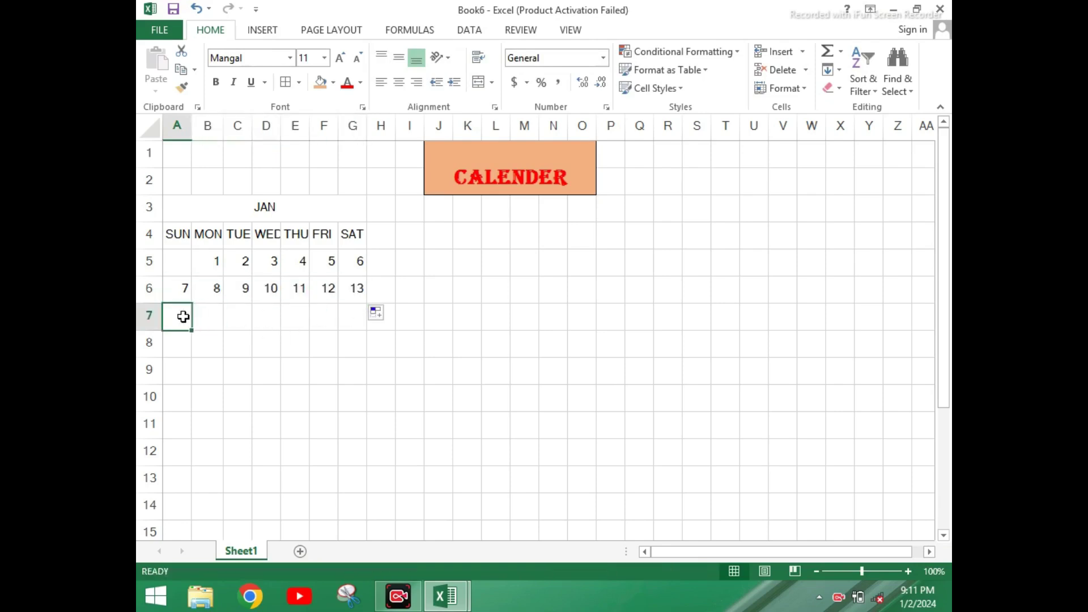
{"action": "type", "text": "14"}
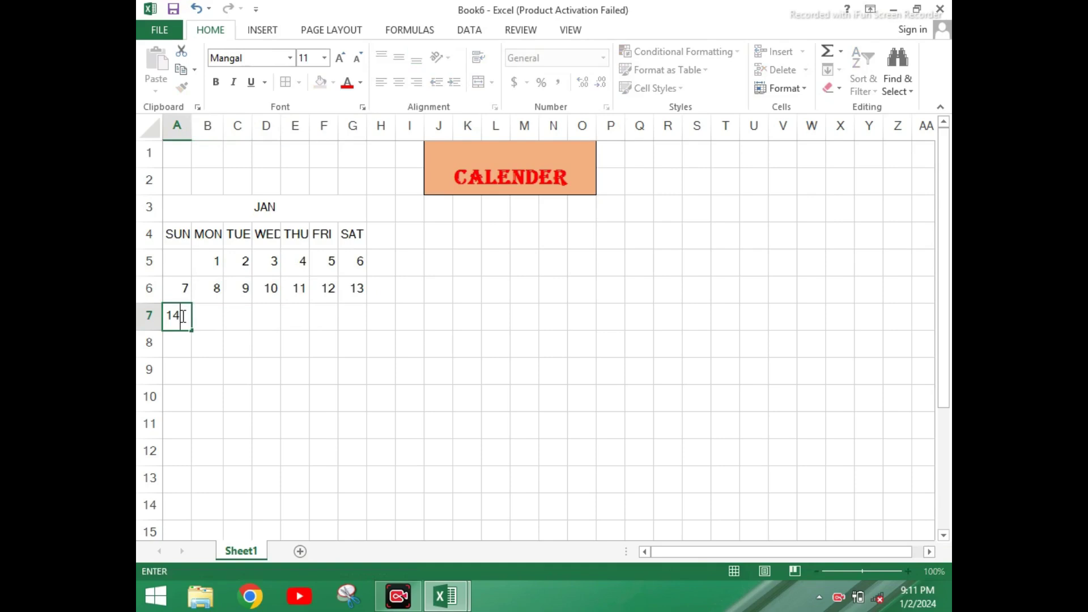
{"action": "key", "text": "Tab"}
{"action": "type", "text": "15"}
{"action": "key", "text": "Return"}
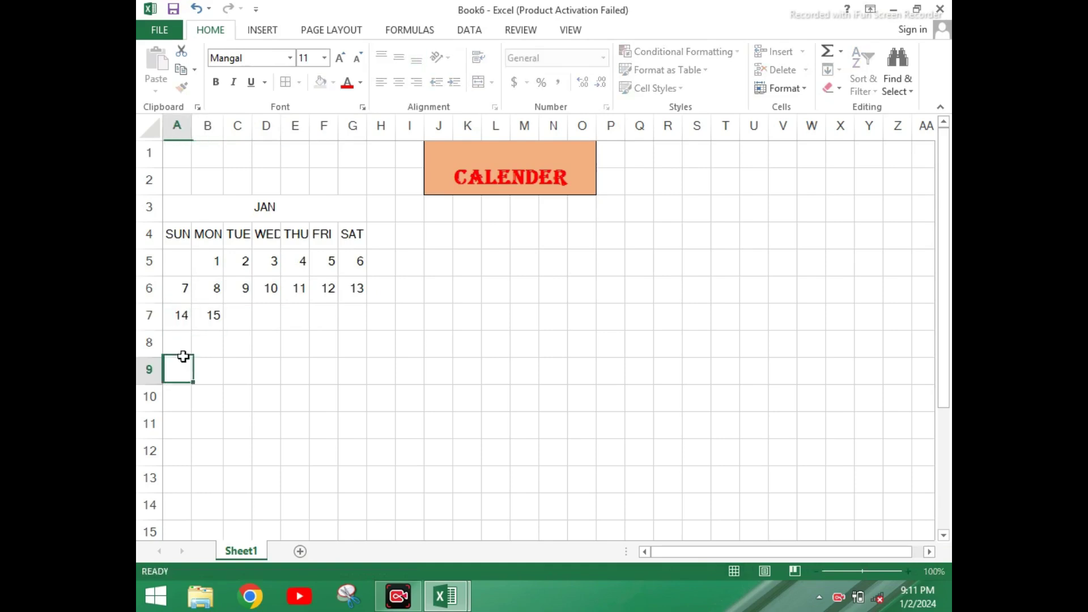
{"action": "left_click_drag", "start_coordinate": [187, 314], "coordinate": [365, 327]}
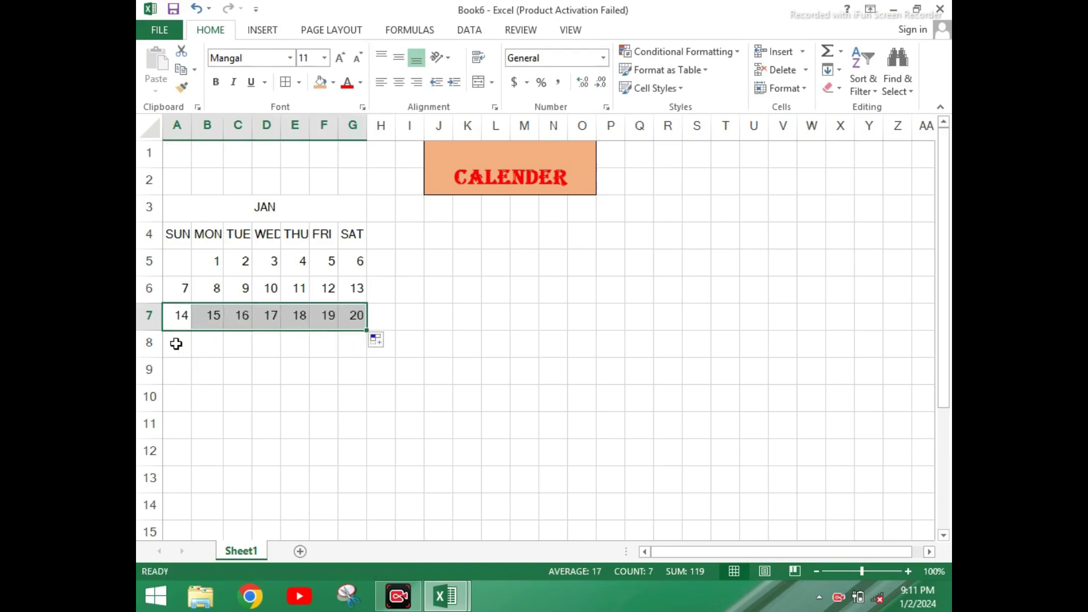
Enter 21 in A8 and 22 in B8, and extend the number series across to 27 in G8
{"action": "left_click", "coordinate": [178, 346]}
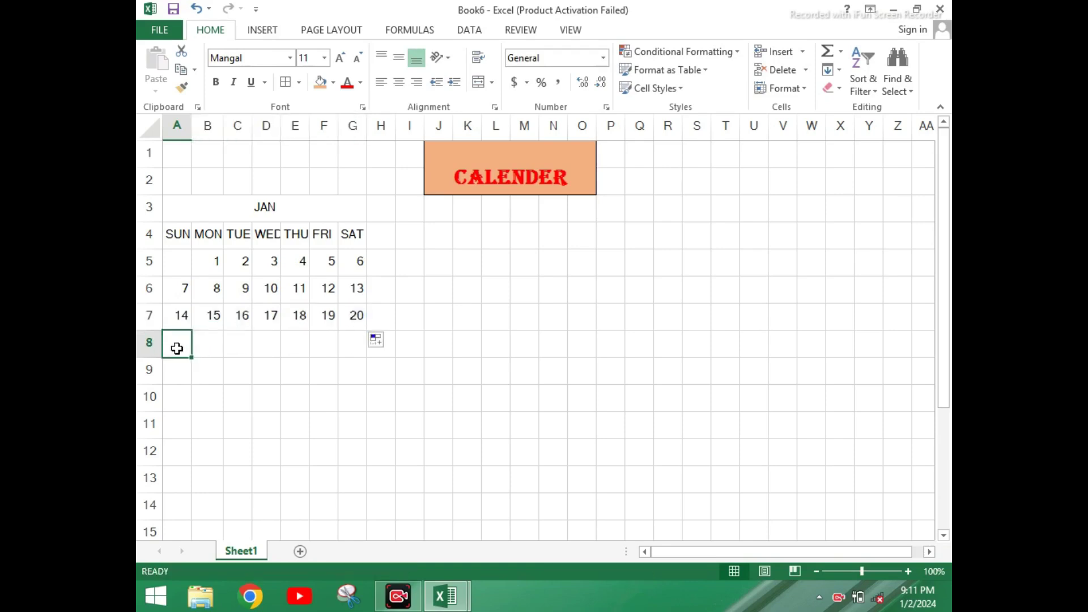
{"action": "type", "text": "21"}
{"action": "key", "text": "Tab"}
{"action": "type", "text": "22"}
{"action": "key", "text": "Return"}
{"action": "left_click_drag", "start_coordinate": [175, 342], "coordinate": [368, 358]}
Enter the last January dates 28, 29, 30 and 31 in cells A9 through D9
{"action": "left_click", "coordinate": [182, 371]}
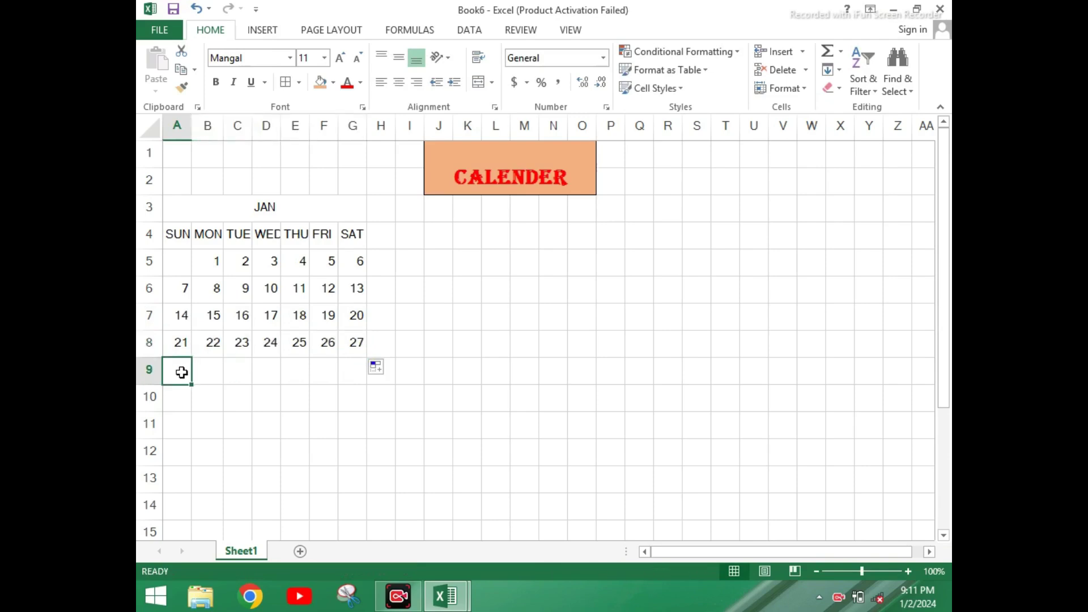
{"action": "type", "text": "28"}
{"action": "key", "text": "Tab"}
{"action": "type", "text": "29"}
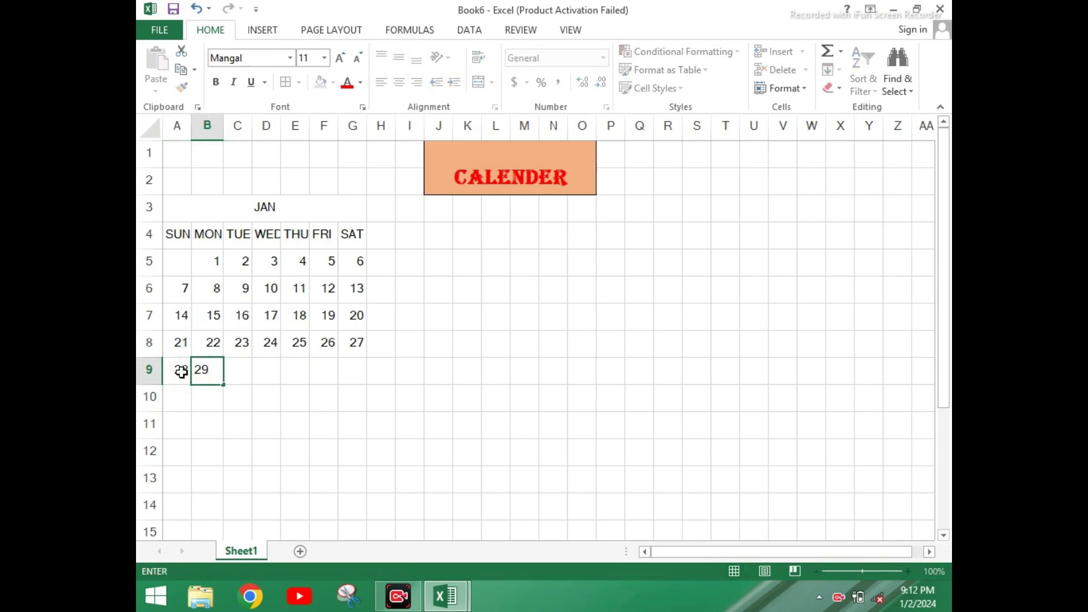
{"action": "key", "text": "Tab"}
{"action": "type", "text": "30"}
{"action": "key", "text": "Tab"}
{"action": "type", "text": "31"}
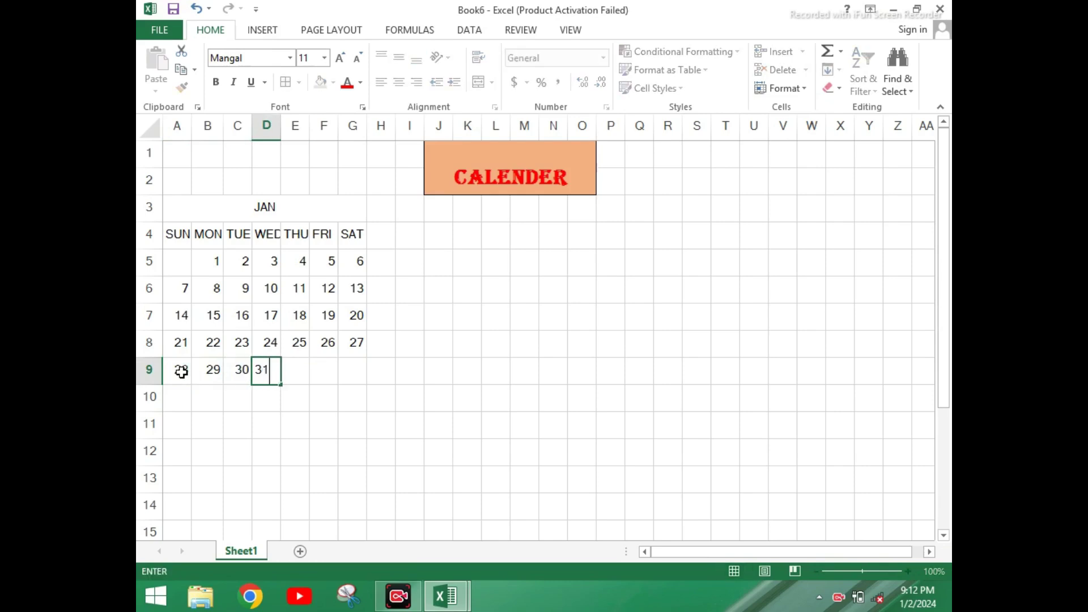
{"action": "left_click", "coordinate": [232, 431]}
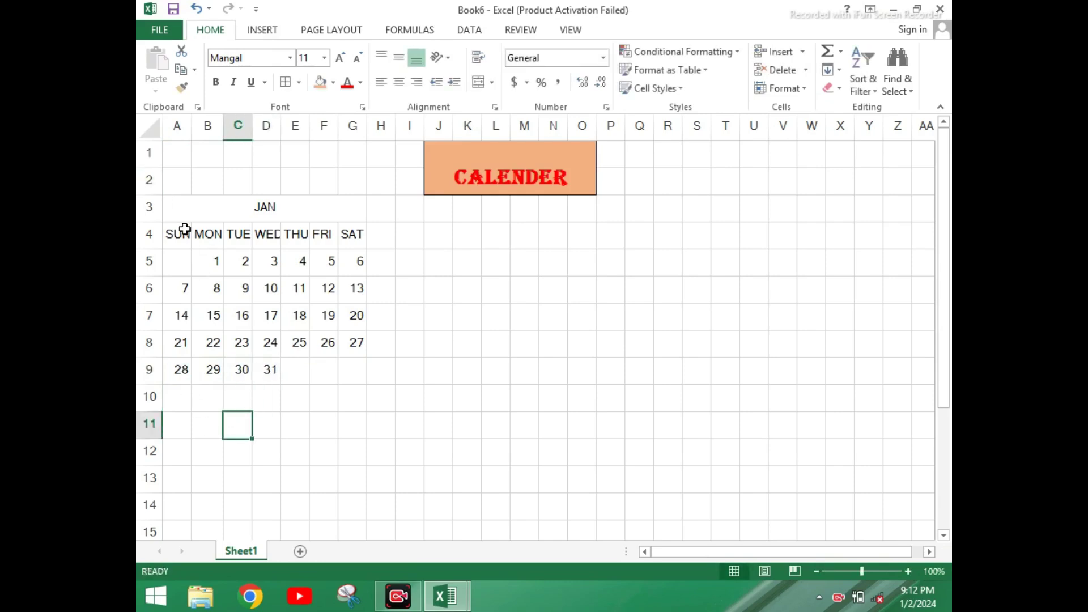
Apply all borders to the merged JAN header and to the weekday and date grid A4:G9
{"action": "left_click", "coordinate": [184, 210]}
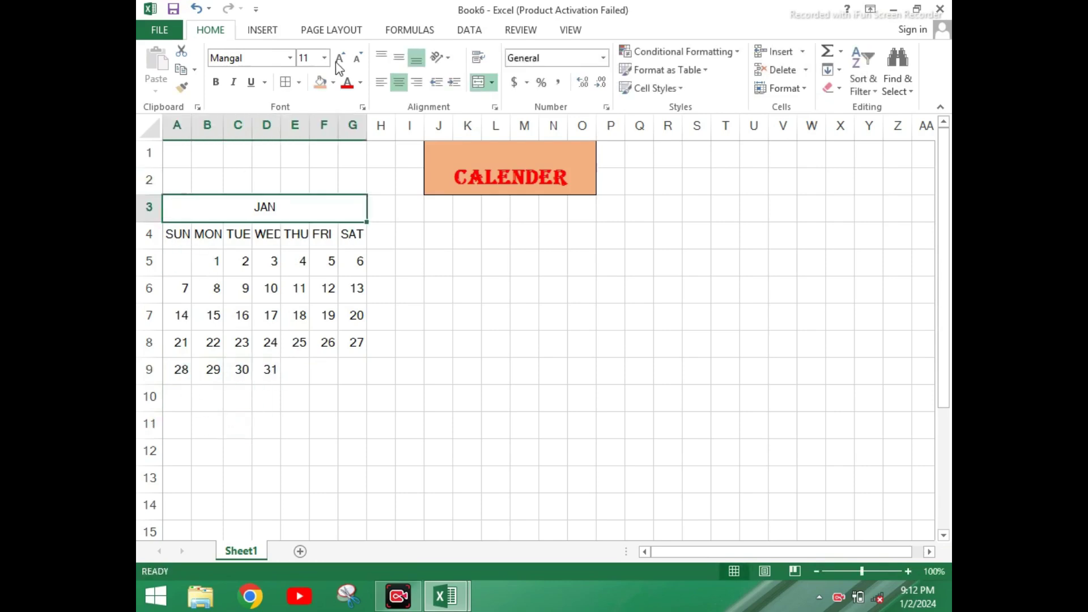
{"action": "left_click", "coordinate": [285, 82]}
{"action": "left_click", "coordinate": [272, 263]}
{"action": "left_click_drag", "start_coordinate": [173, 232], "coordinate": [351, 262]}
{"action": "left_click_drag", "start_coordinate": [338, 300], "coordinate": [354, 363]}
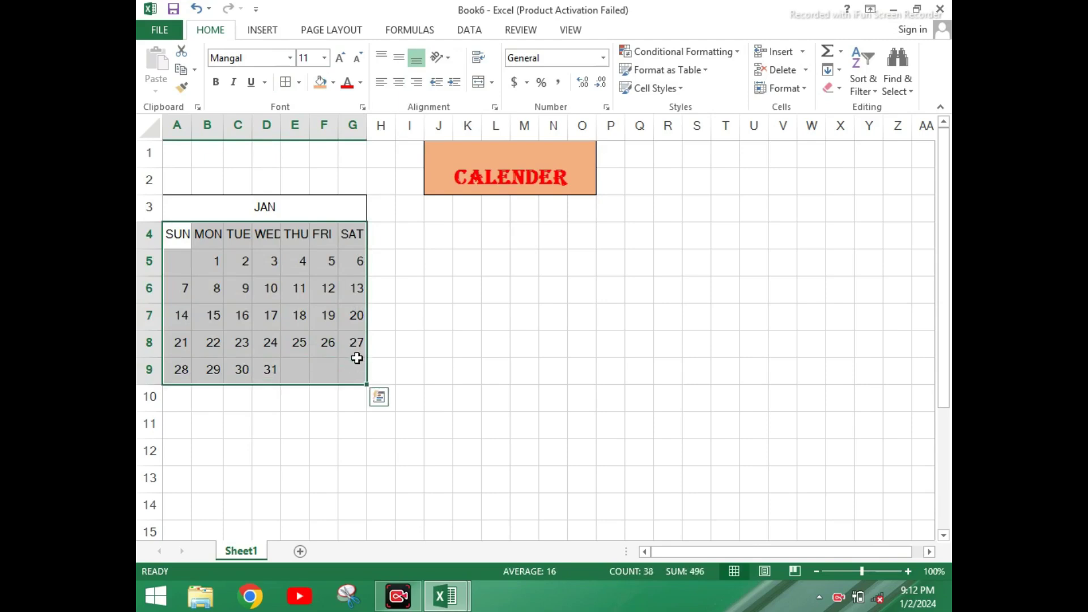
{"action": "left_click", "coordinate": [285, 83]}
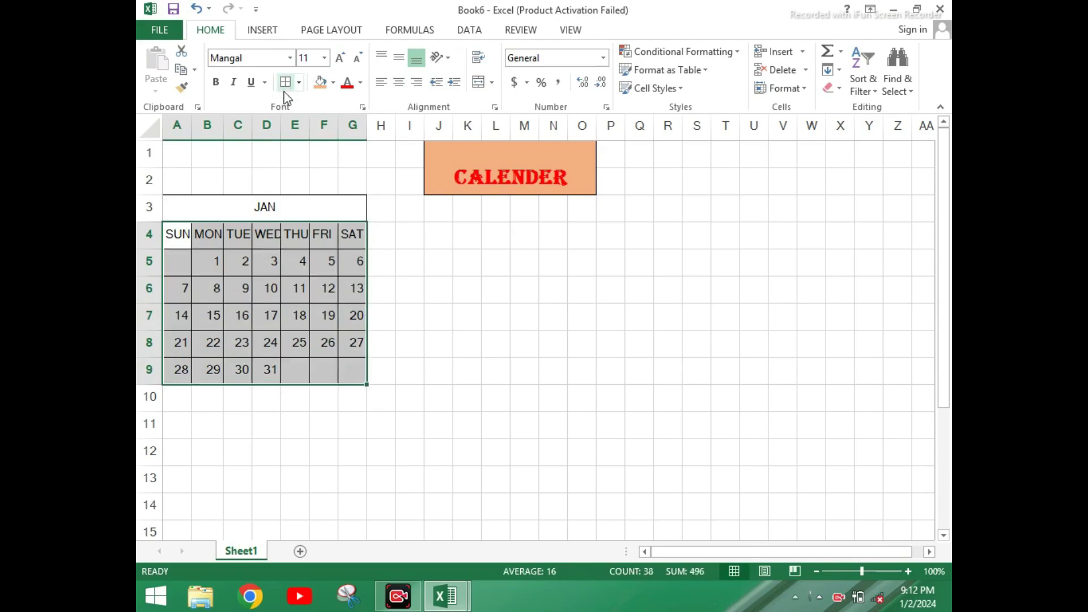
{"action": "left_click", "coordinate": [293, 244]}
{"action": "left_click", "coordinate": [187, 306]}
{"action": "left_click", "coordinate": [286, 285]}
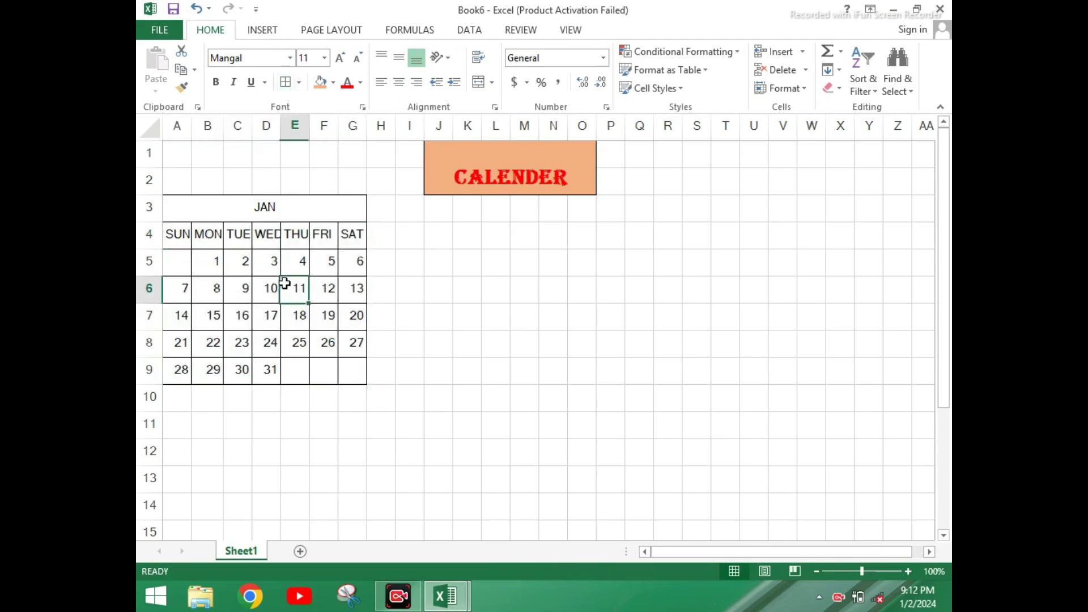
Fill the merged JAN header cell with a medium-light blue theme color
{"action": "left_click", "coordinate": [212, 212]}
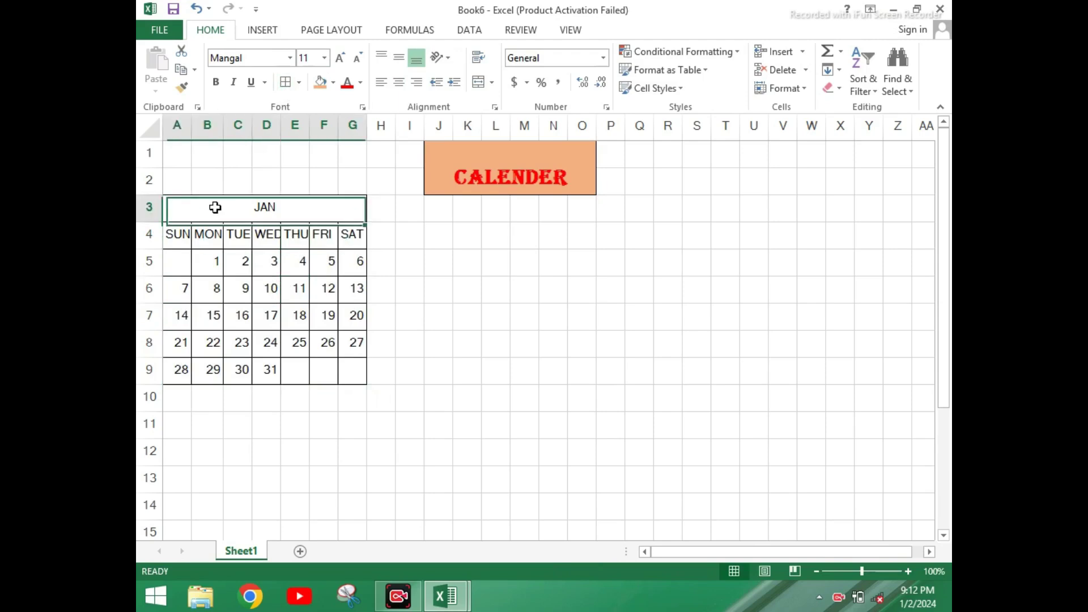
{"action": "left_click", "coordinate": [336, 85]}
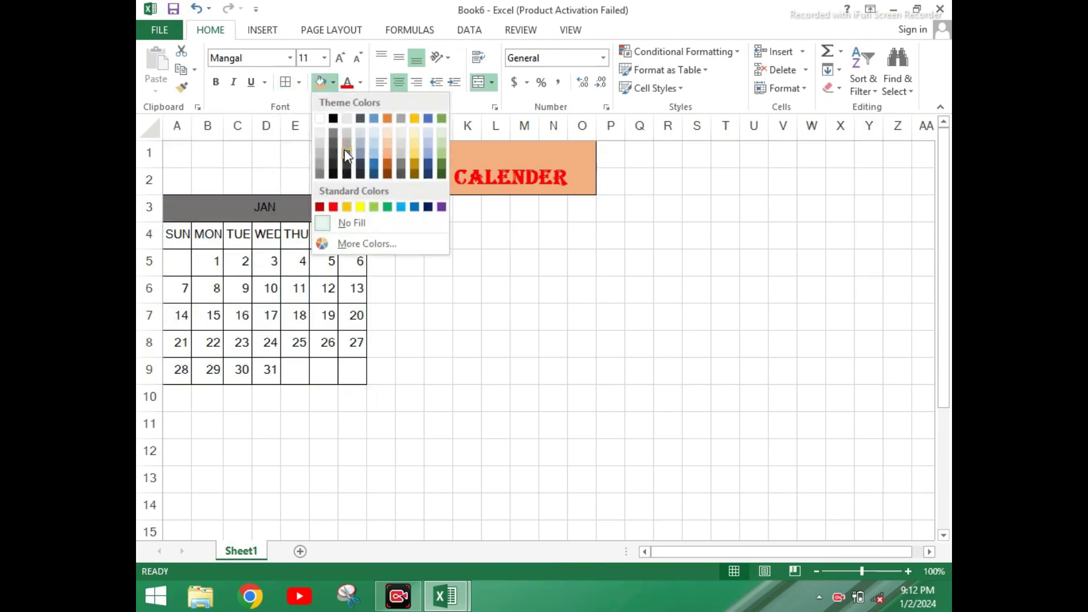
{"action": "left_click", "coordinate": [430, 154]}
{"action": "left_click", "coordinate": [315, 235]}
Make the JAN header text bold and increase its font size to 14
{"action": "left_click", "coordinate": [301, 208]}
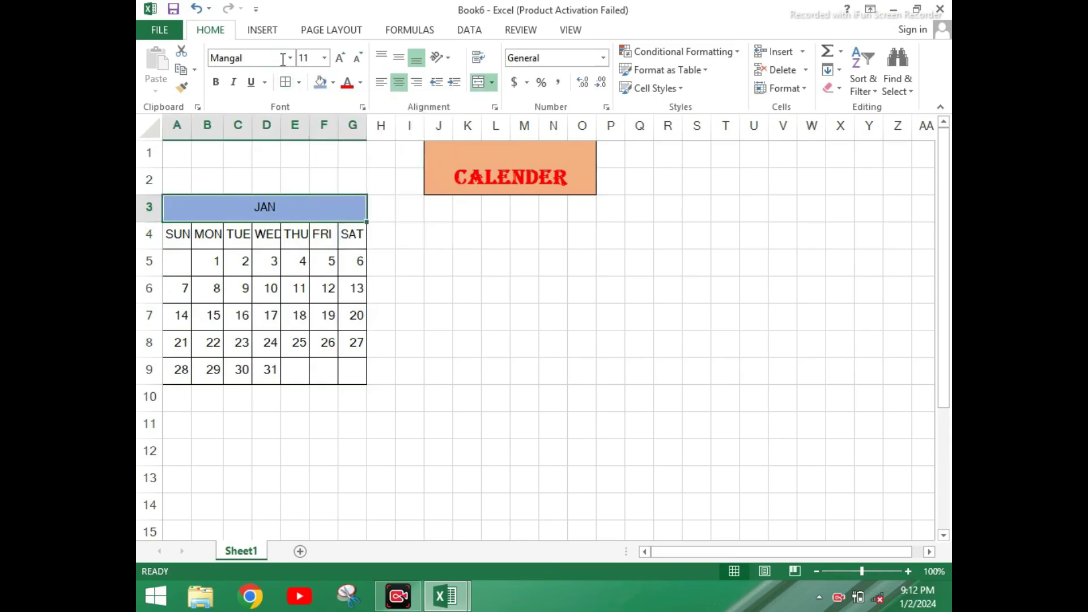
{"action": "left_click", "coordinate": [216, 81]}
{"action": "left_click", "coordinate": [339, 58]}
{"action": "left_click", "coordinate": [340, 58]}
{"action": "left_click", "coordinate": [238, 320]}
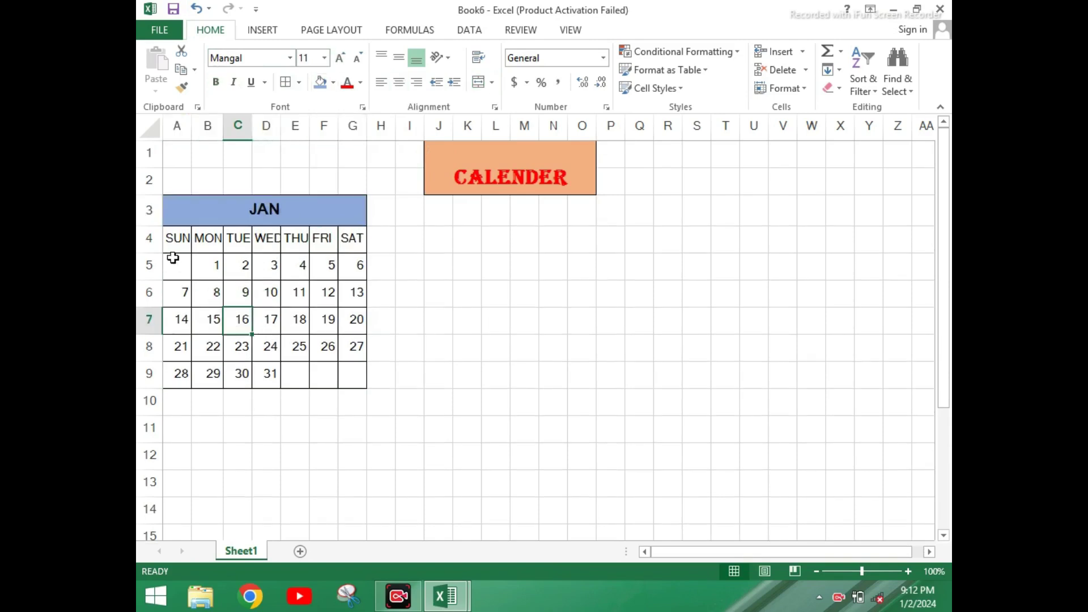
Change the font of the weekday headings in A4:G4 to Arial Black
{"action": "left_click_drag", "start_coordinate": [175, 242], "coordinate": [352, 246]}
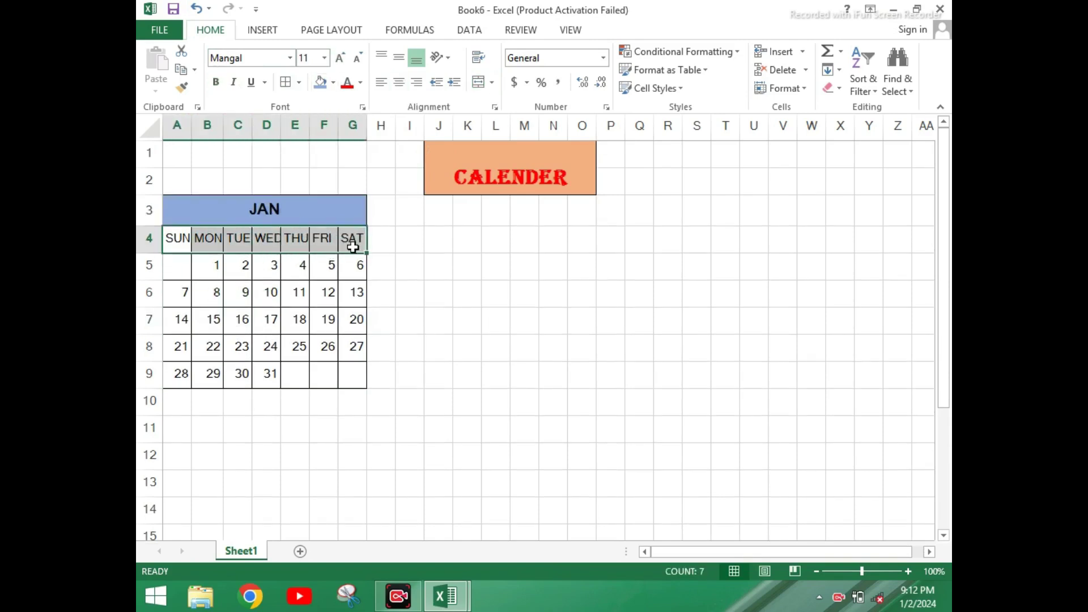
{"action": "left_click", "coordinate": [289, 58]}
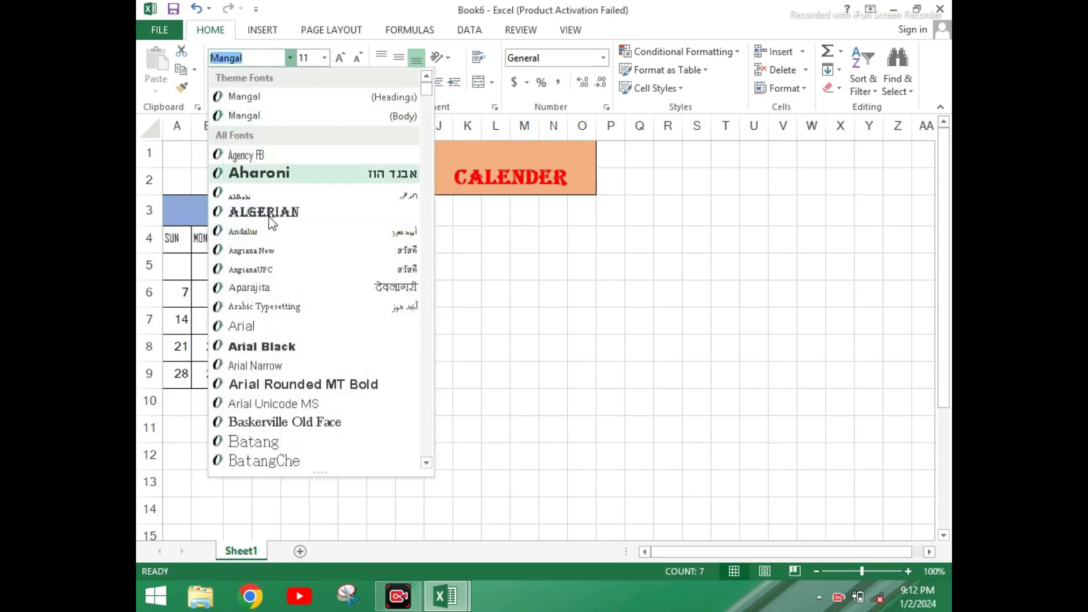
{"action": "left_click", "coordinate": [258, 347]}
{"action": "left_click", "coordinate": [214, 278]}
{"action": "left_click", "coordinate": [294, 286]}
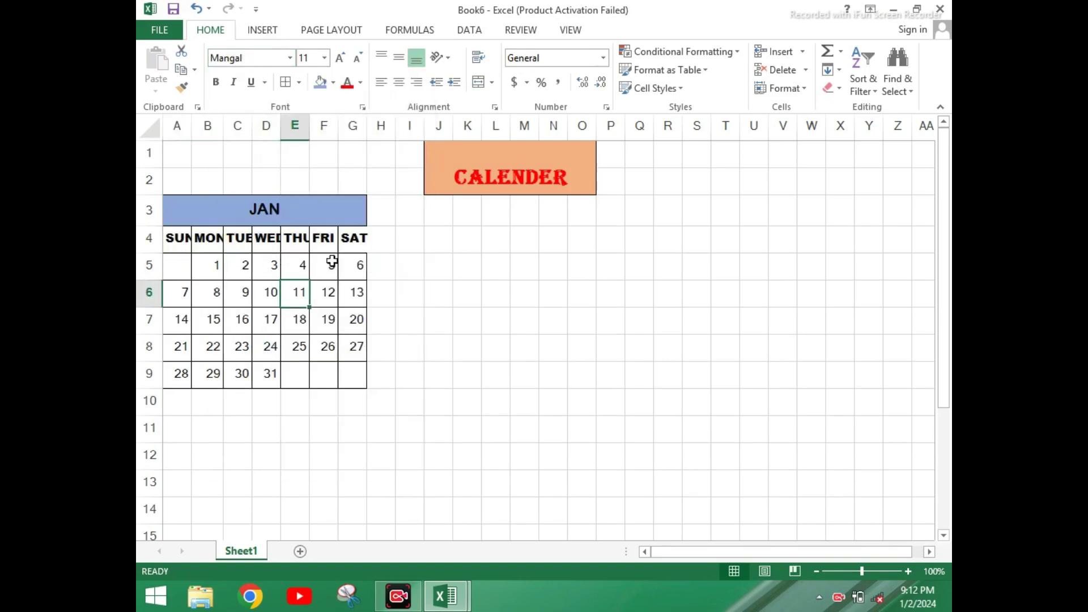
Widen all columns of the sheet equally so that the bold weekday headings fit
{"action": "left_click", "coordinate": [178, 127]}
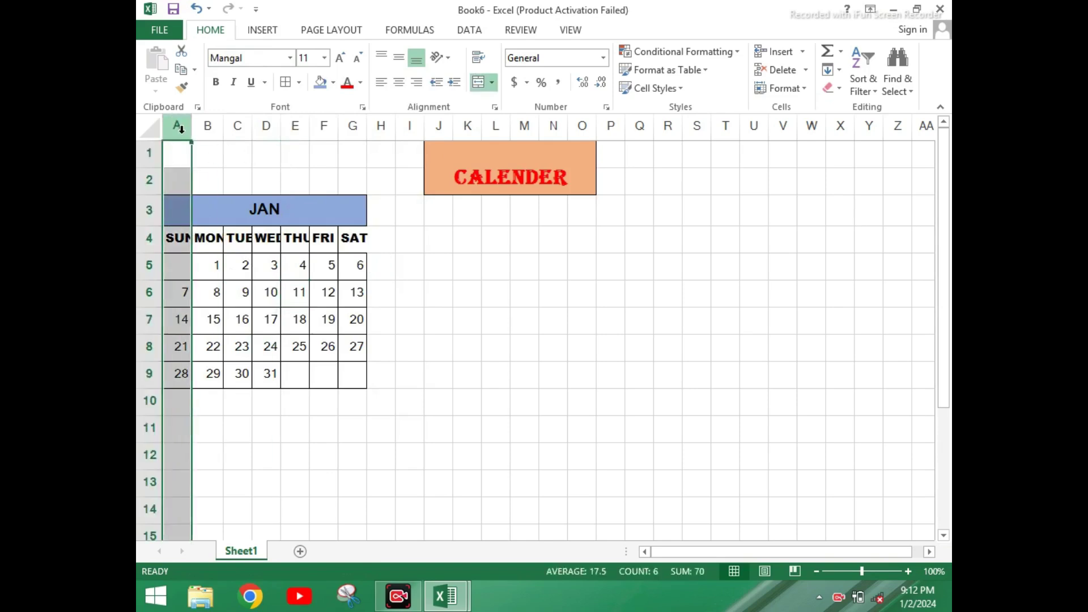
{"action": "key", "text": "ctrl+a"}
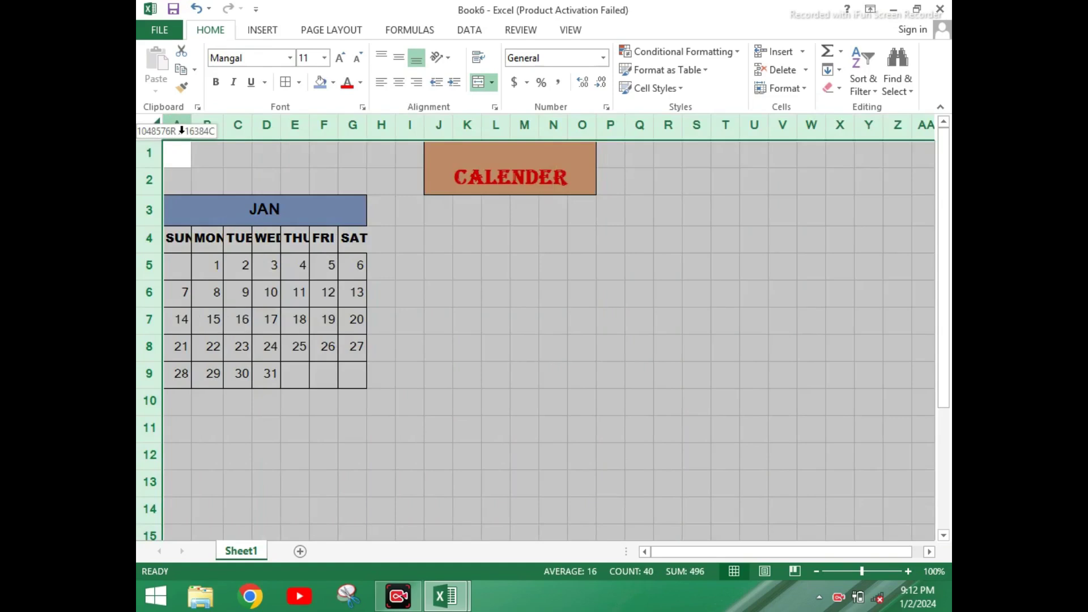
{"action": "left_click_drag", "start_coordinate": [221, 127], "coordinate": [259, 126]}
{"action": "left_click", "coordinate": [279, 284]}
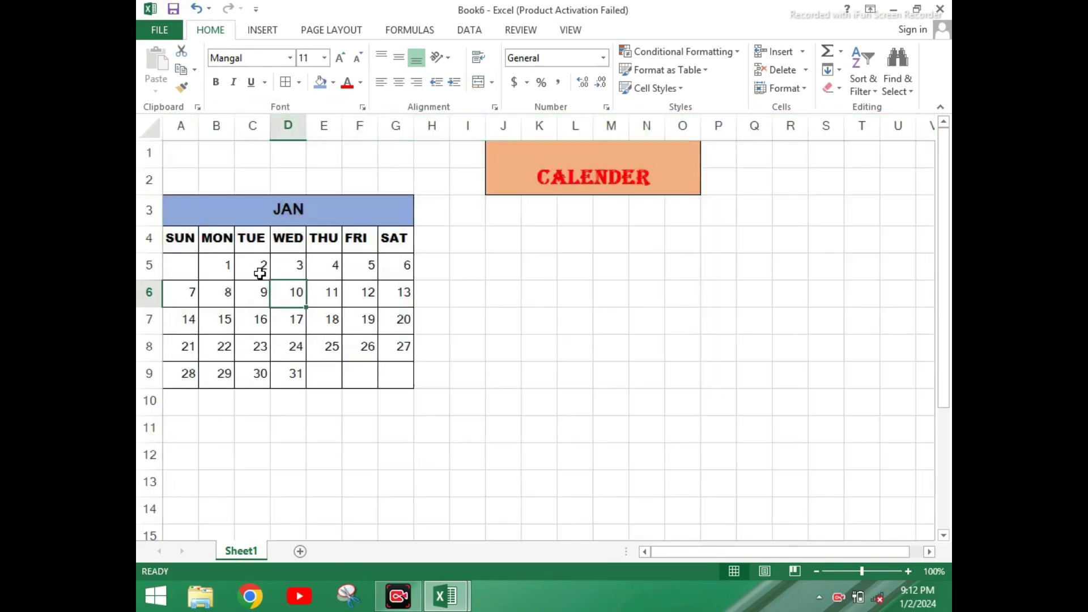
{"action": "left_click", "coordinate": [265, 273]}
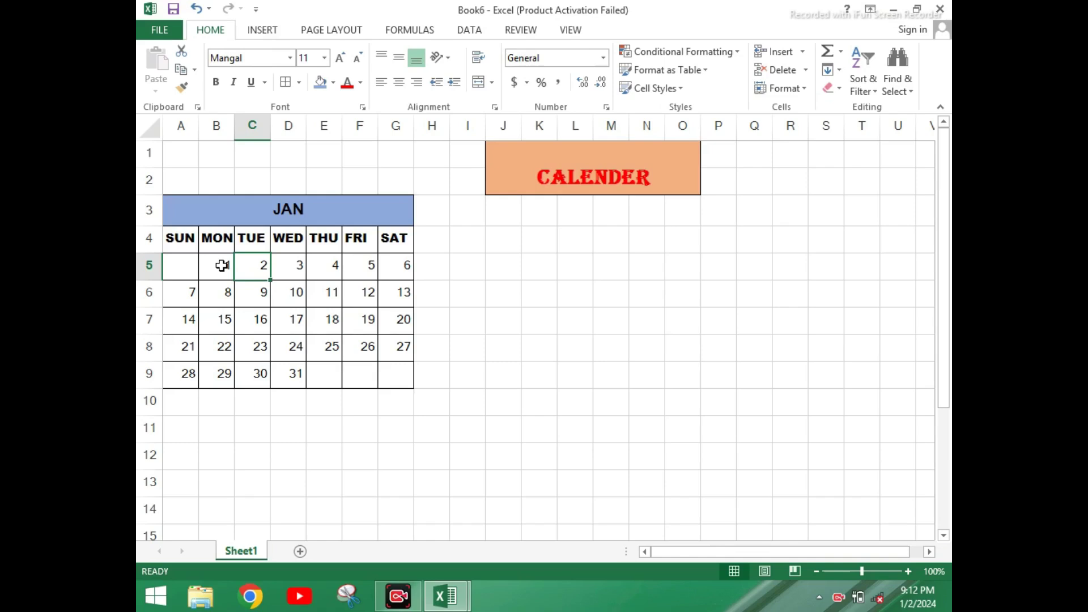
{"action": "left_click", "coordinate": [364, 315]}
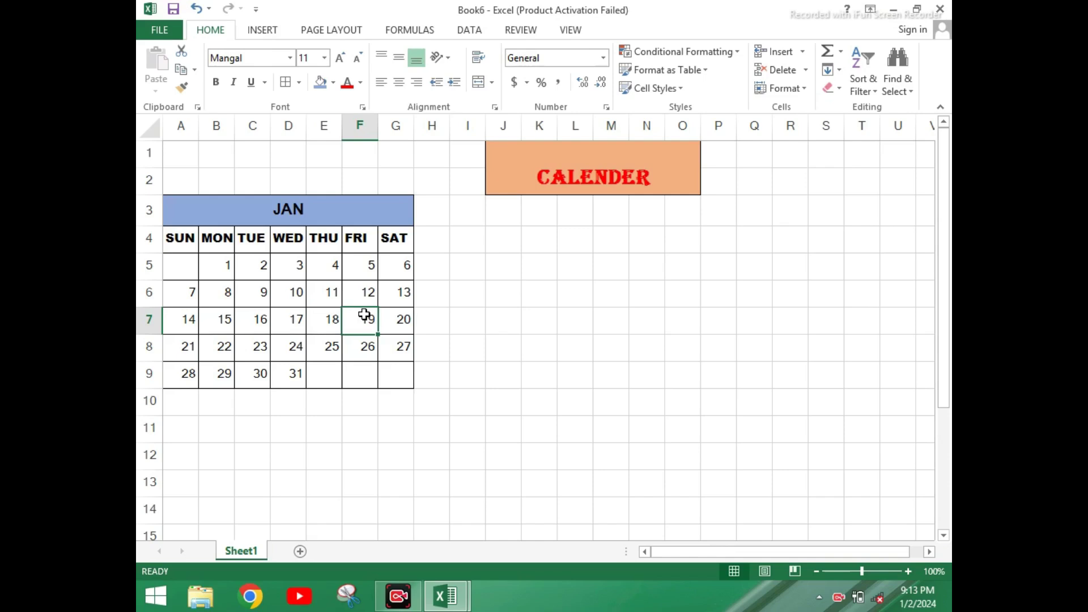
{"action": "left_click", "coordinate": [461, 295]}
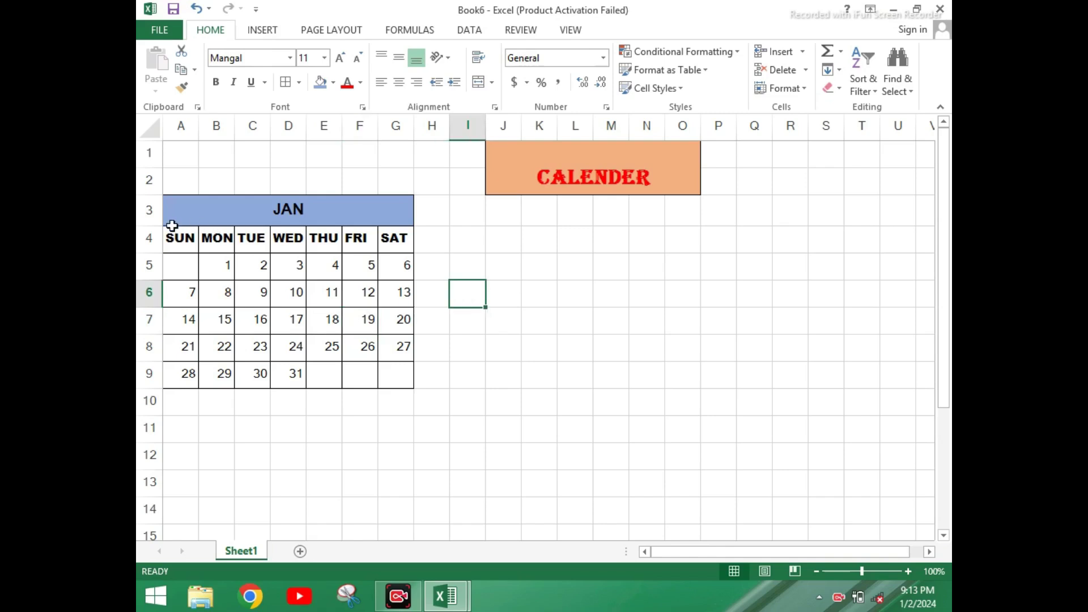
{"action": "left_click", "coordinate": [139, 210]}
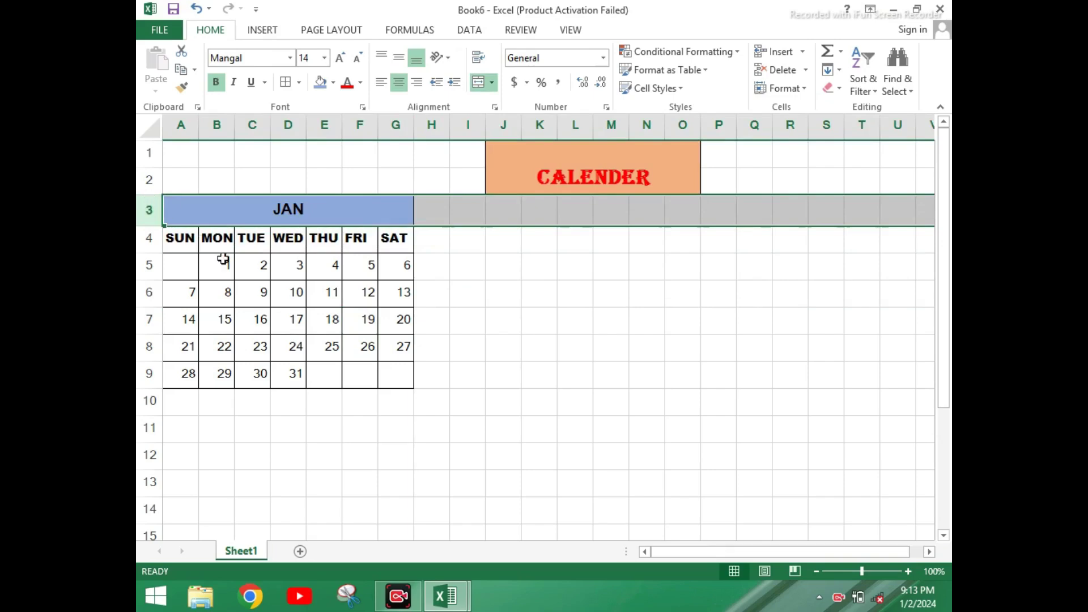
{"action": "left_click", "coordinate": [422, 339]}
{"action": "left_click", "coordinate": [149, 210]}
{"action": "left_click", "coordinate": [150, 179]}
{"action": "left_click_drag", "start_coordinate": [401, 343], "coordinate": [401, 320]}
{"action": "left_click_drag", "start_coordinate": [199, 209], "coordinate": [297, 375]}
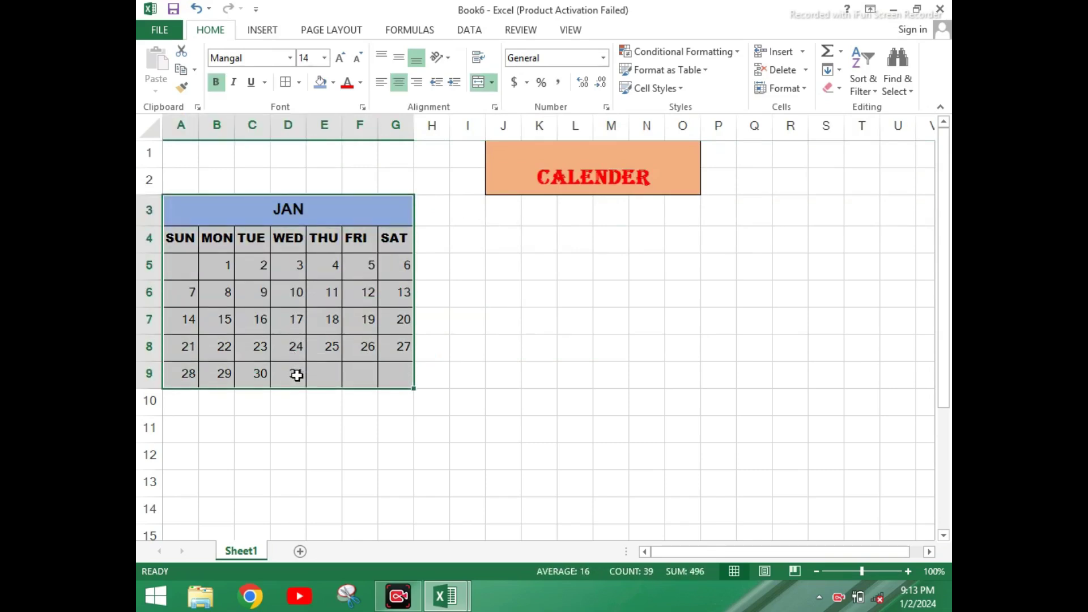
{"action": "left_click", "coordinate": [297, 374]}
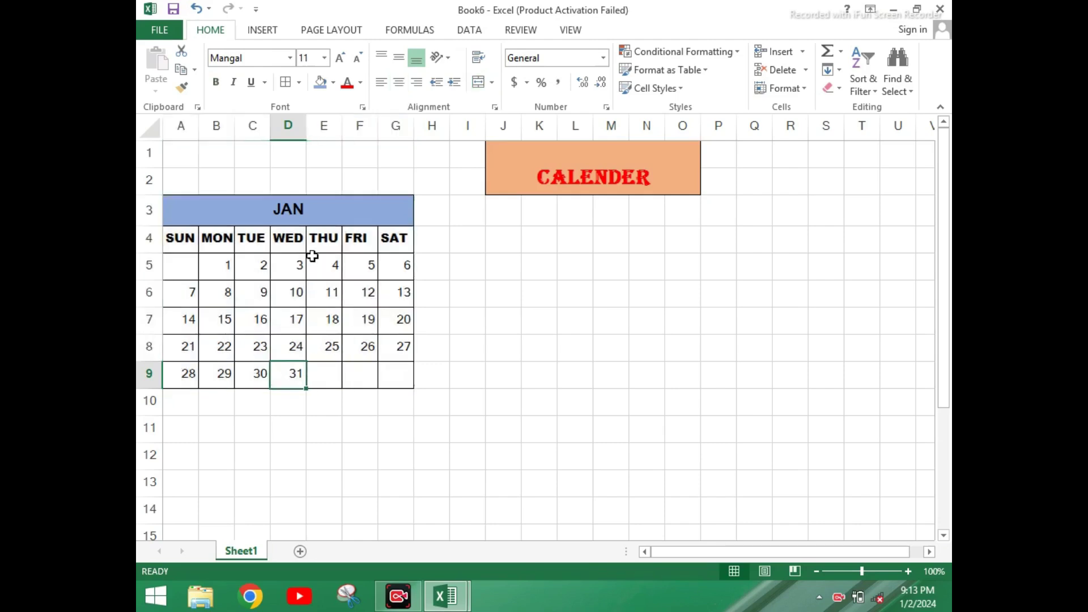
Apply the Mar-12 style date format to the merged JAN header cell
{"action": "left_click", "coordinate": [311, 215]}
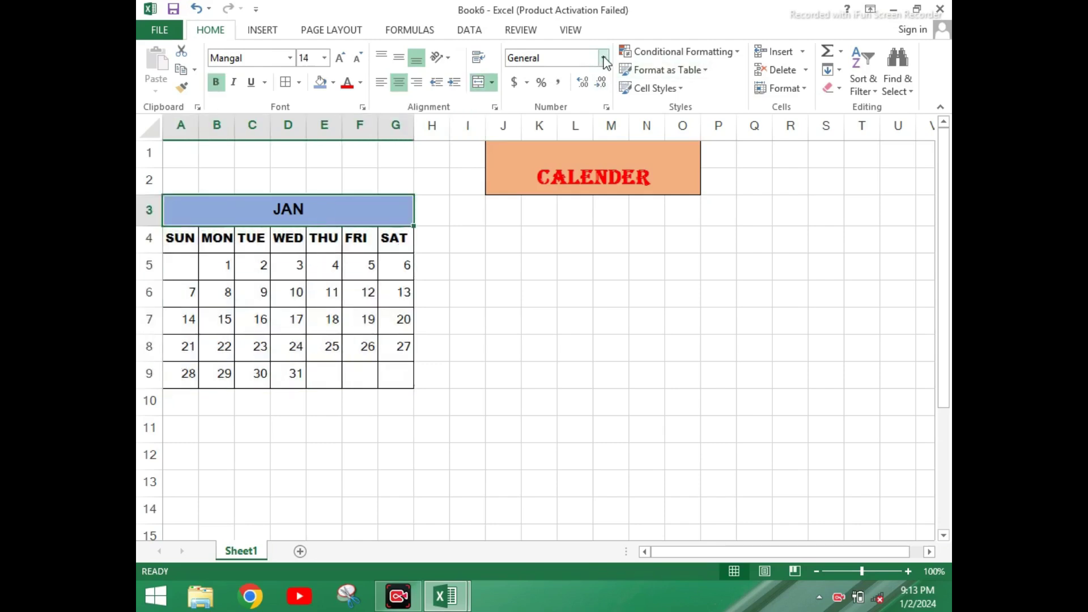
{"action": "left_click", "coordinate": [607, 108]}
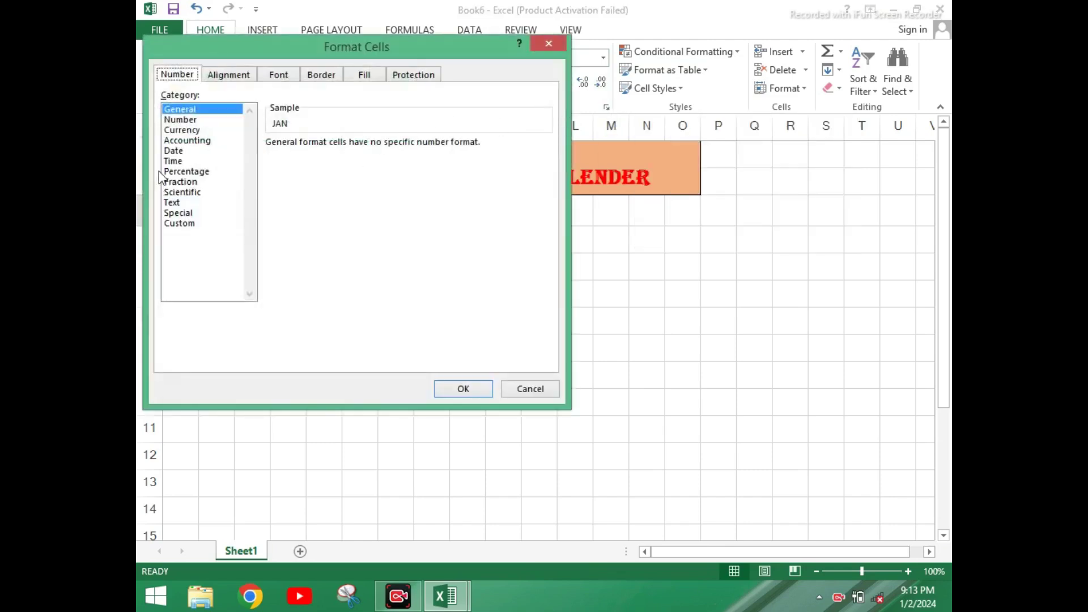
{"action": "left_click", "coordinate": [174, 151]}
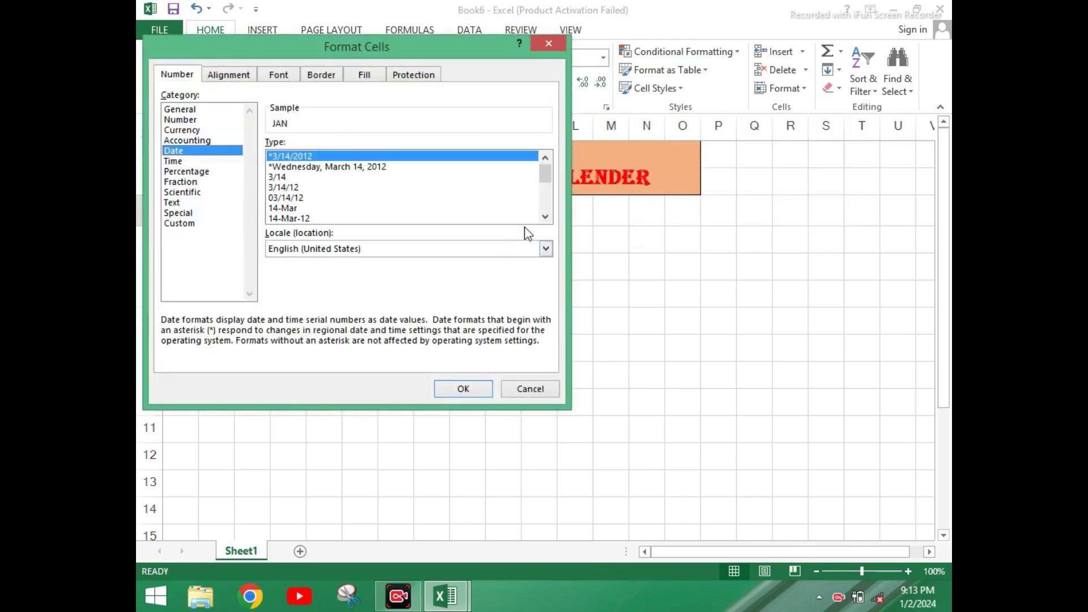
{"action": "left_click", "coordinate": [545, 216]}
{"action": "left_click", "coordinate": [545, 217]}
{"action": "left_click", "coordinate": [545, 216]}
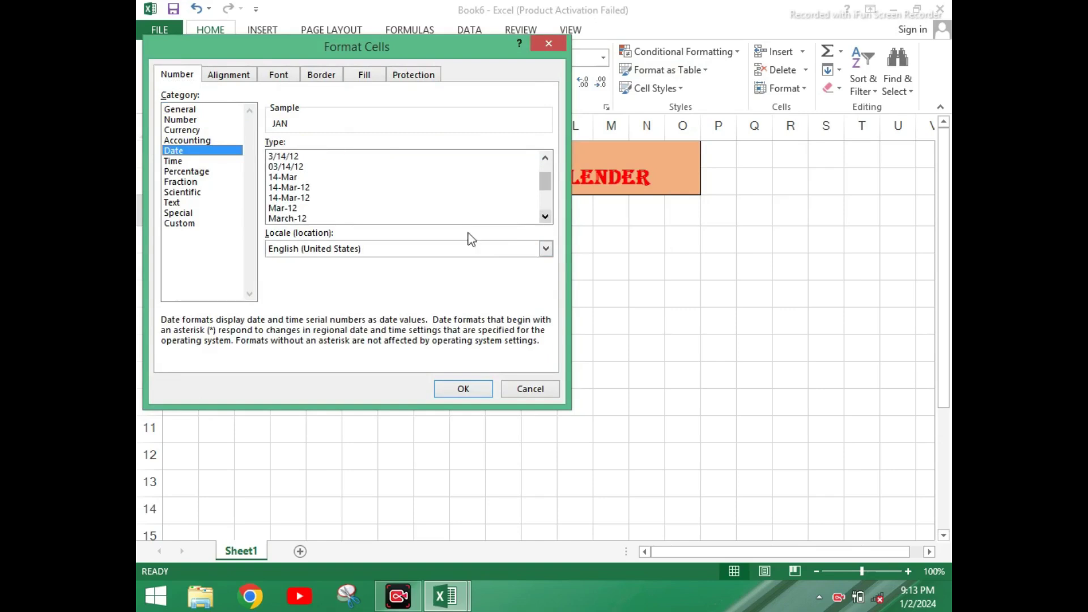
{"action": "left_click", "coordinate": [286, 209]}
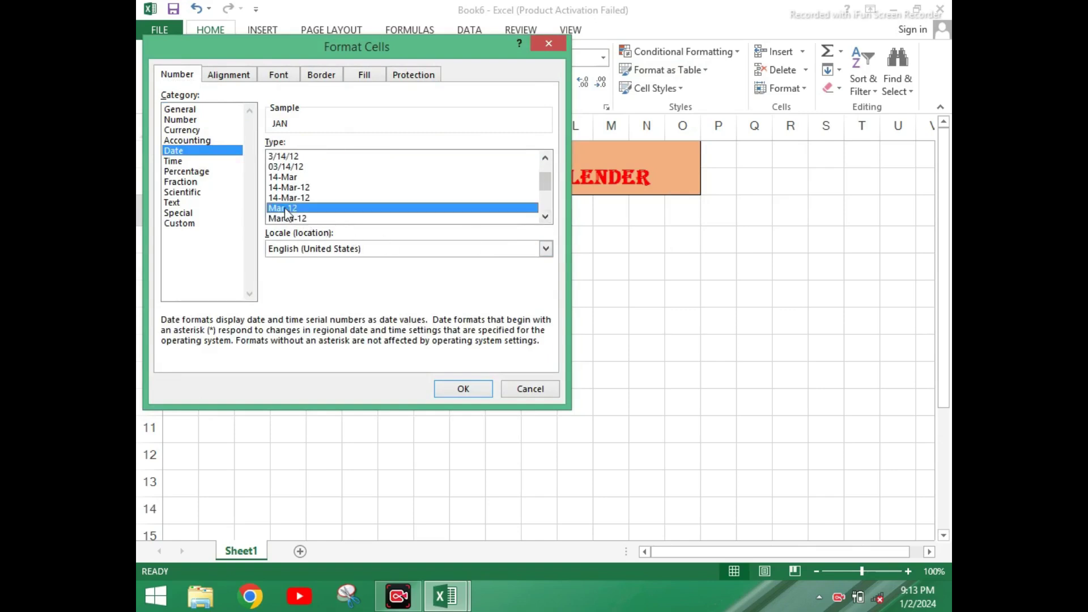
{"action": "left_click", "coordinate": [464, 389]}
{"action": "left_click", "coordinate": [318, 290]}
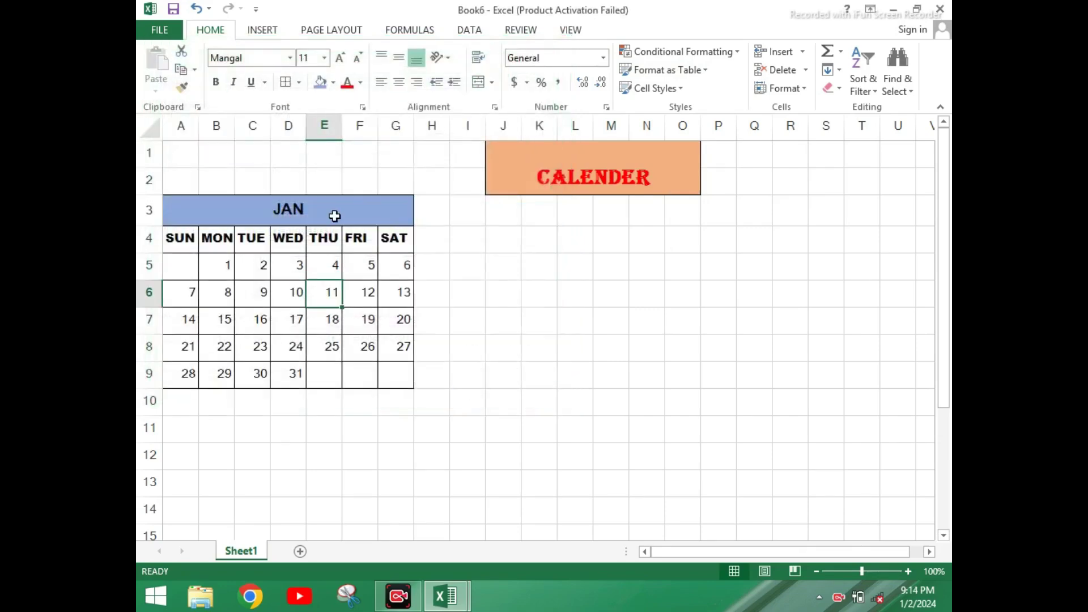
Replace the text of the merged JAN header with the date 1/1/2024
{"action": "left_click", "coordinate": [335, 216]}
{"action": "type", "text": "1/"}
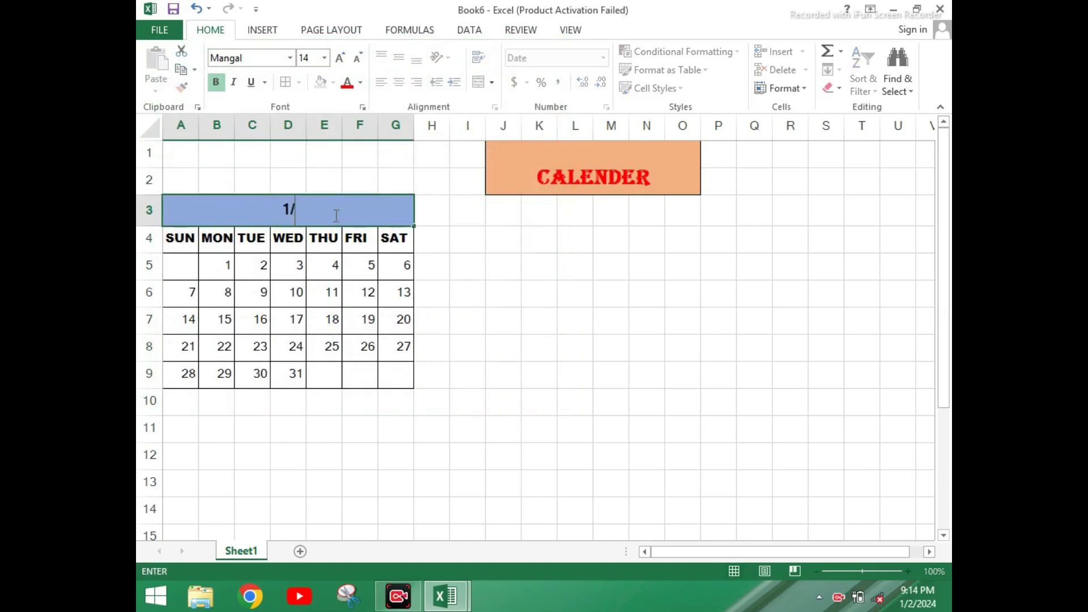
{"action": "type", "text": "1/2024"}
{"action": "key", "text": "Return"}
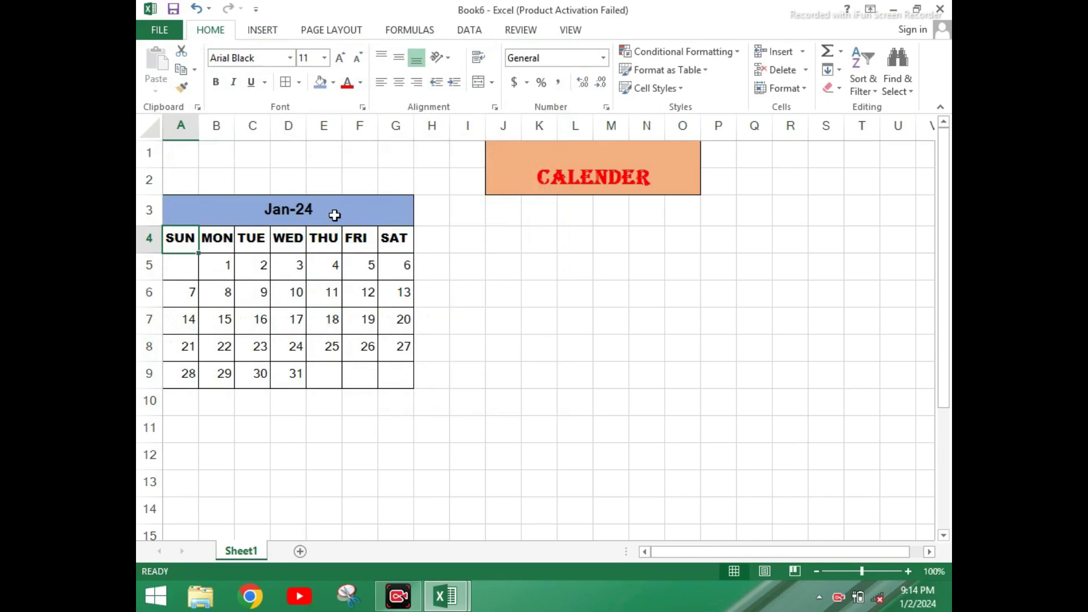
{"action": "left_click", "coordinate": [335, 216]}
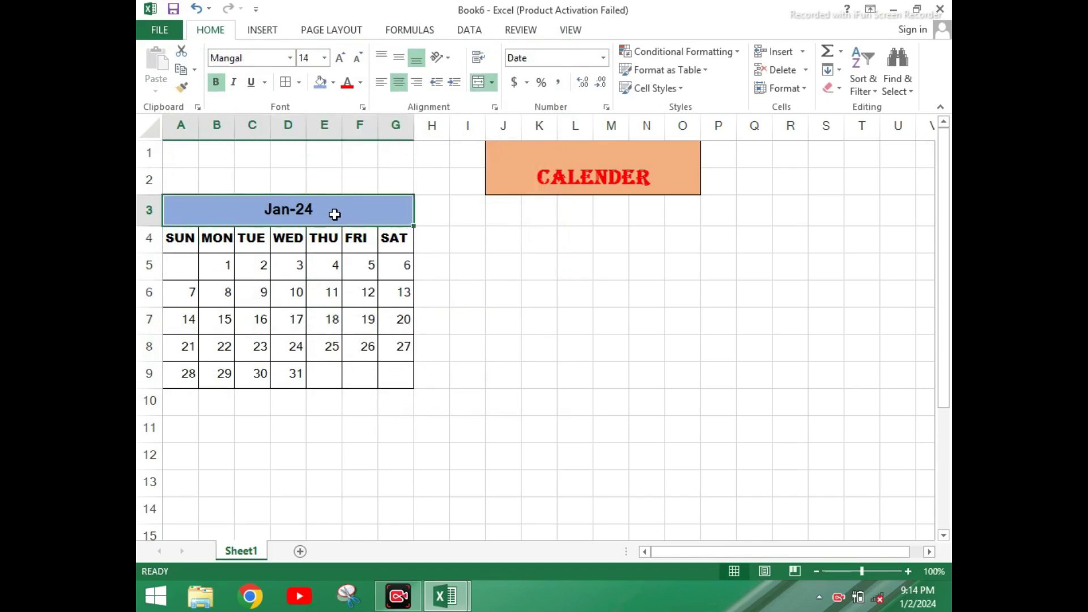
Copy the January block A3:G9 and paste it beside the original, starting at I3 and Q3
{"action": "left_click", "coordinate": [467, 245]}
{"action": "left_click_drag", "start_coordinate": [250, 209], "coordinate": [303, 372]}
{"action": "key", "text": "ctrl+c"}
{"action": "left_click", "coordinate": [472, 210]}
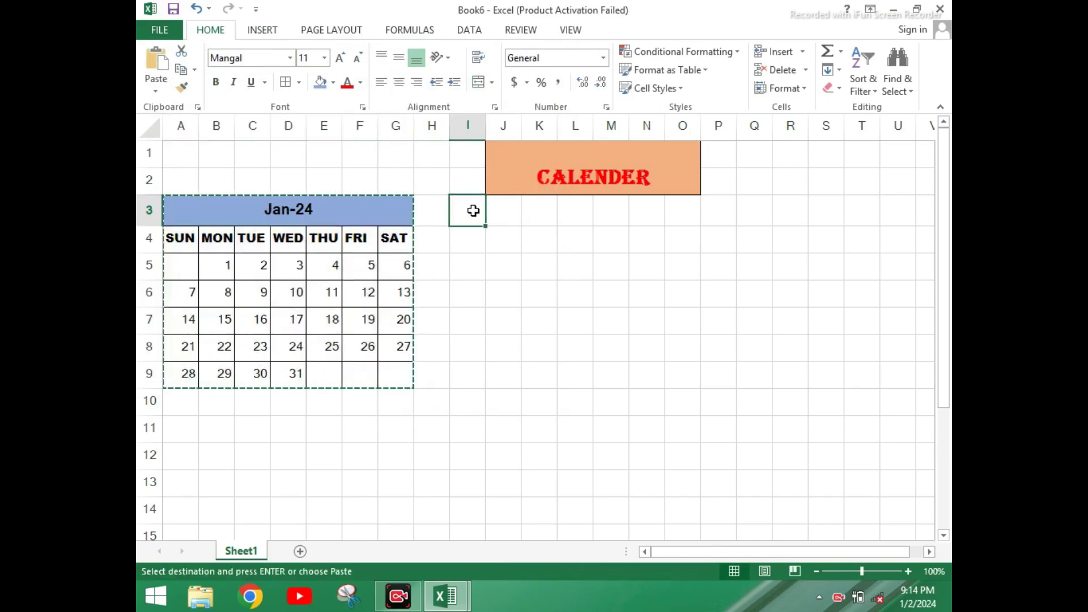
{"action": "key", "text": "ctrl+v"}
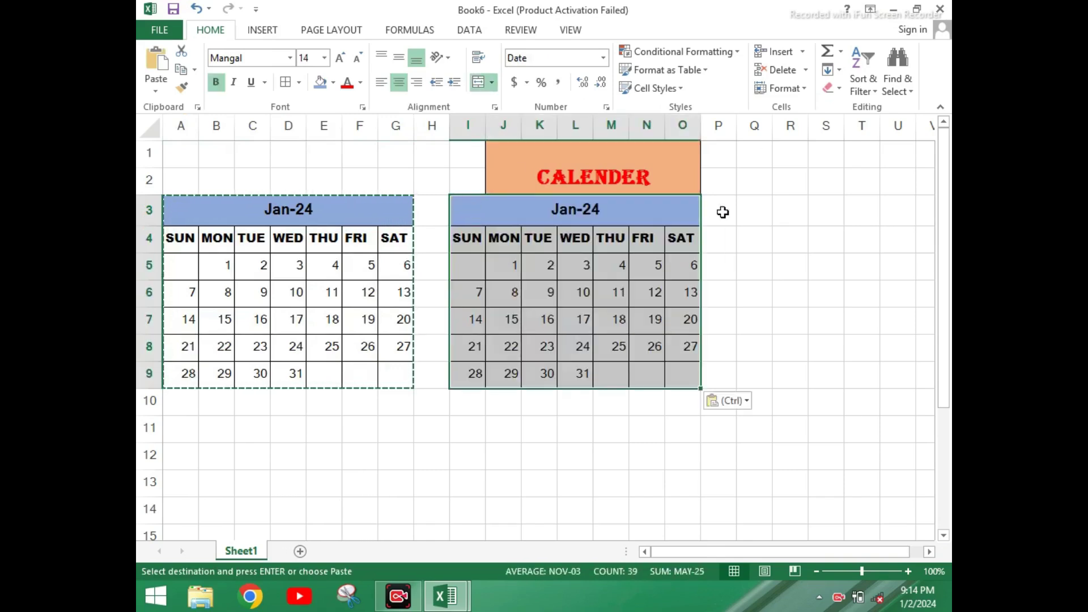
{"action": "left_click", "coordinate": [755, 209]}
{"action": "key", "text": "ctrl+v"}
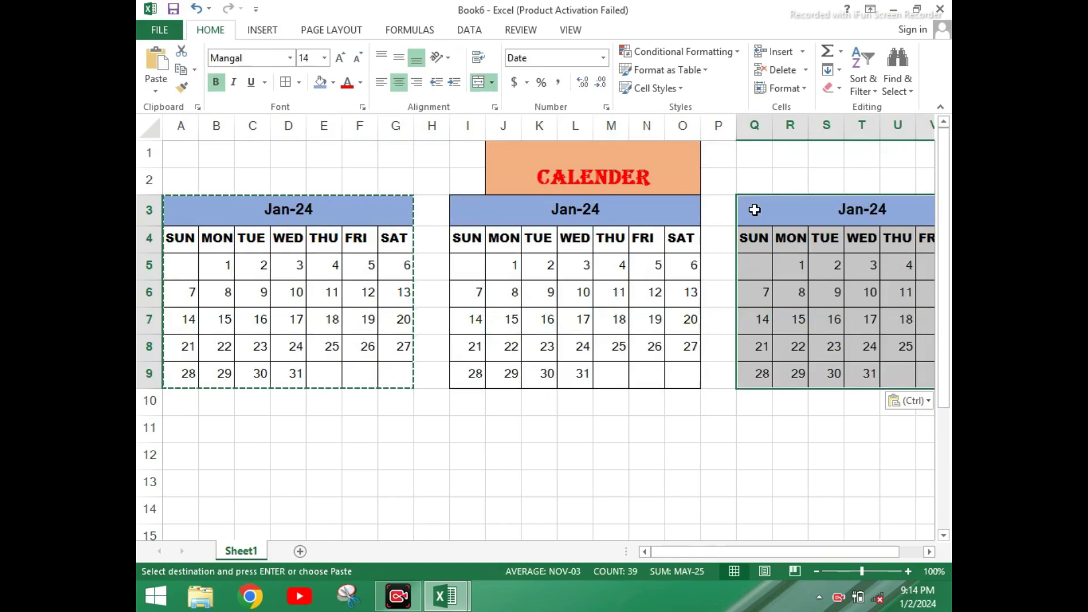
Paste the copied January block as a second row of months, starting at A11, I11 and Q11
{"action": "left_click", "coordinate": [170, 426]}
{"action": "key", "text": "ctrl+v"}
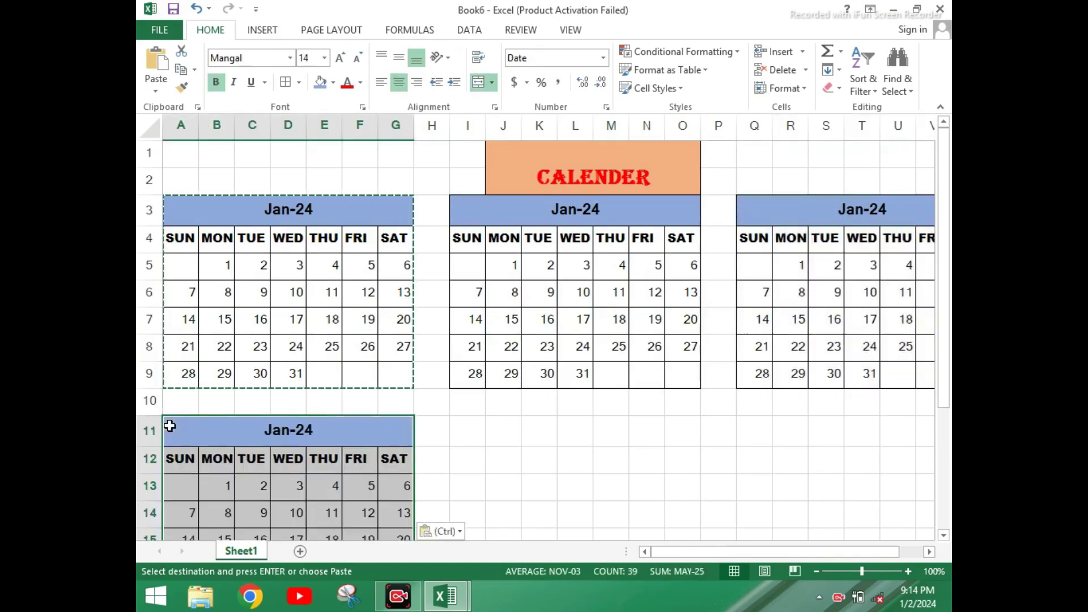
{"action": "left_click", "coordinate": [465, 437]}
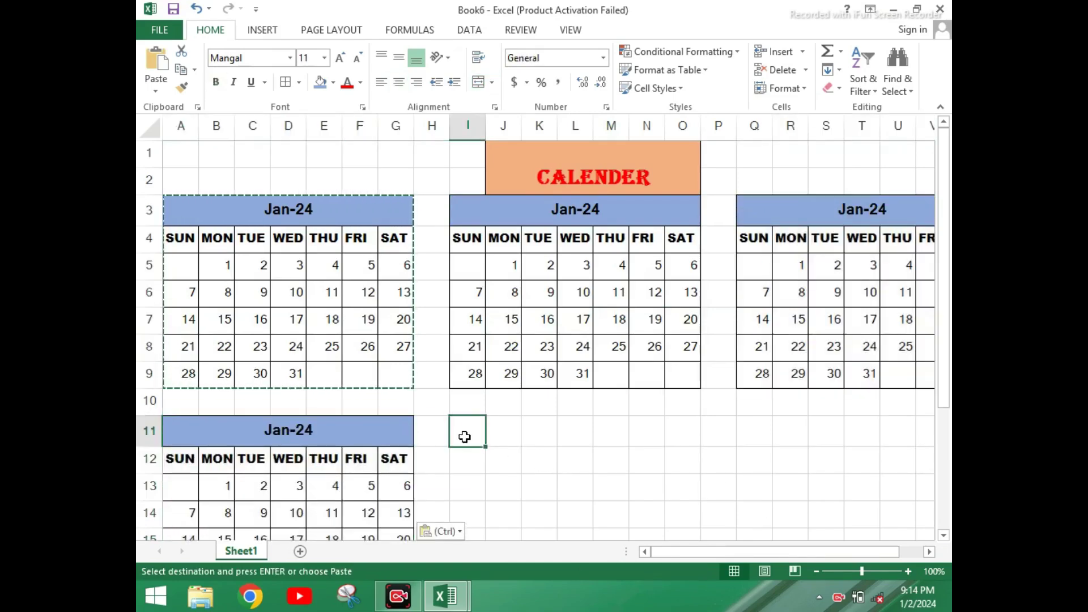
{"action": "key", "text": "ctrl+v"}
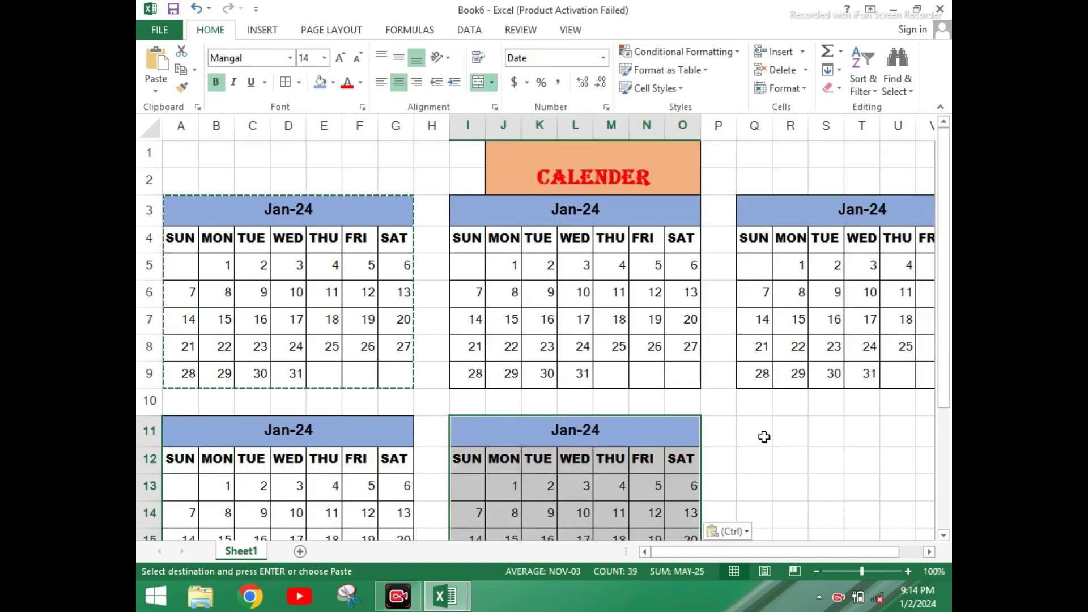
{"action": "left_click", "coordinate": [764, 437]}
{"action": "key", "text": "ctrl+v"}
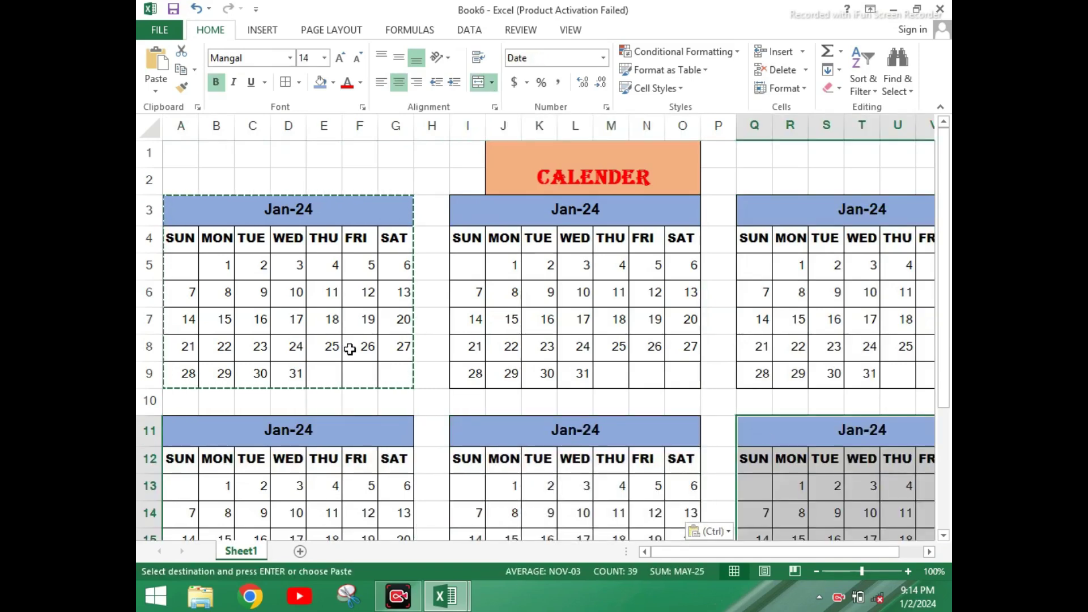
Paste the copied January block as a third row of months, starting at A19, I19 and Q19
{"action": "scroll", "coordinate": [352, 348], "scroll_direction": "down", "scroll_amount": 2}
{"action": "scroll", "coordinate": [349, 349], "scroll_direction": "down", "scroll_amount": 1}
{"action": "left_click", "coordinate": [178, 403]}
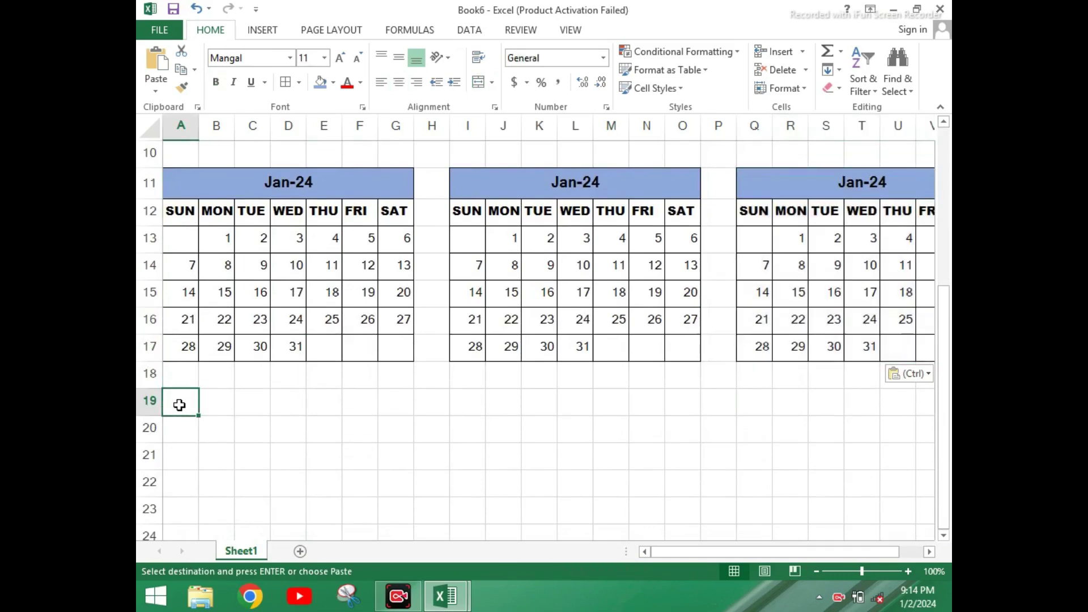
{"action": "key", "text": "ctrl+v"}
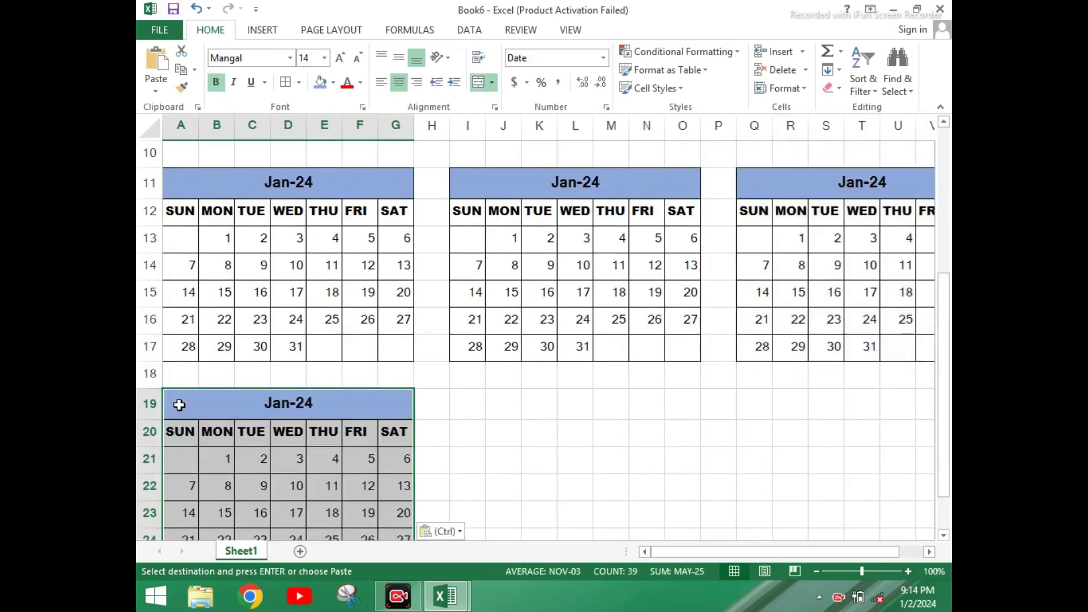
{"action": "left_click", "coordinate": [465, 404]}
{"action": "key", "text": "ctrl+v"}
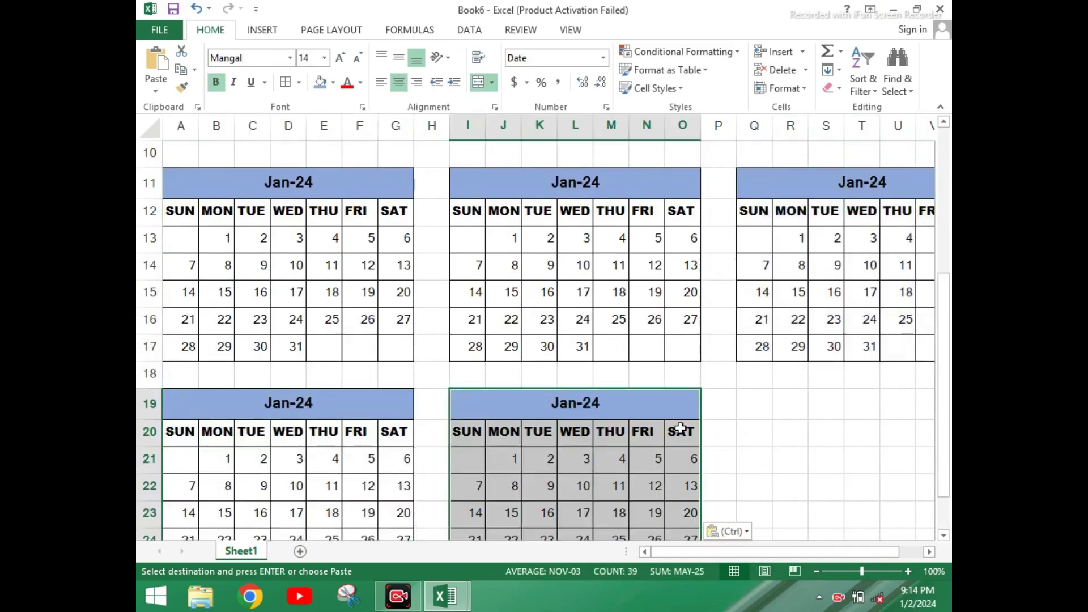
{"action": "left_click_drag", "start_coordinate": [678, 428], "coordinate": [742, 409]}
{"action": "left_click", "coordinate": [742, 408]}
{"action": "key", "text": "ctrl+v"}
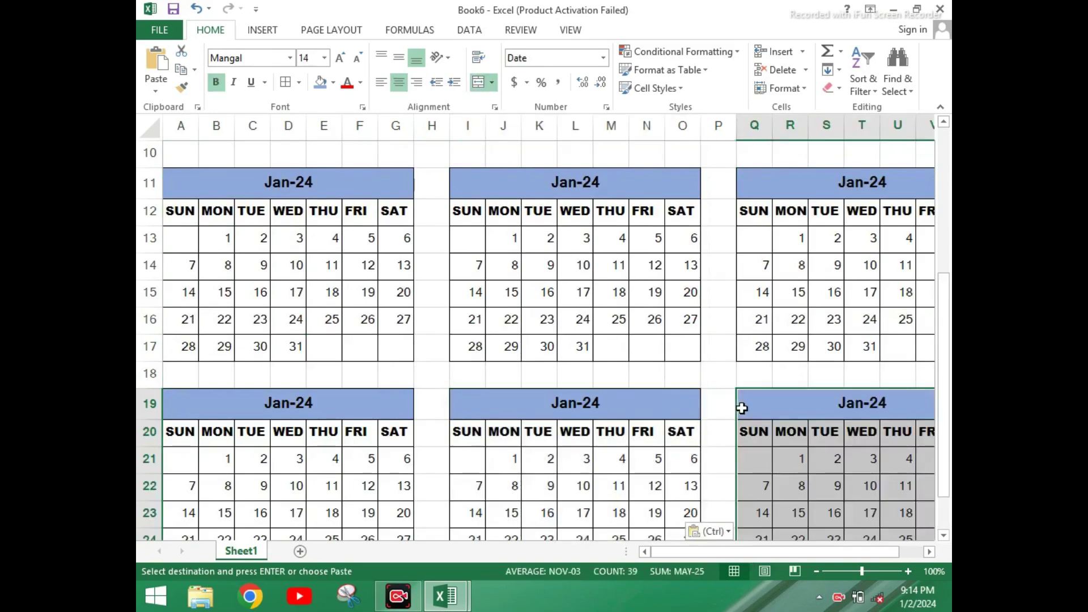
Paste the copied January block as a fourth row of months, starting at A27, I27 and Q27, and end copy mode
{"action": "scroll", "coordinate": [425, 408], "scroll_direction": "down", "scroll_amount": 3}
{"action": "left_click", "coordinate": [177, 379]}
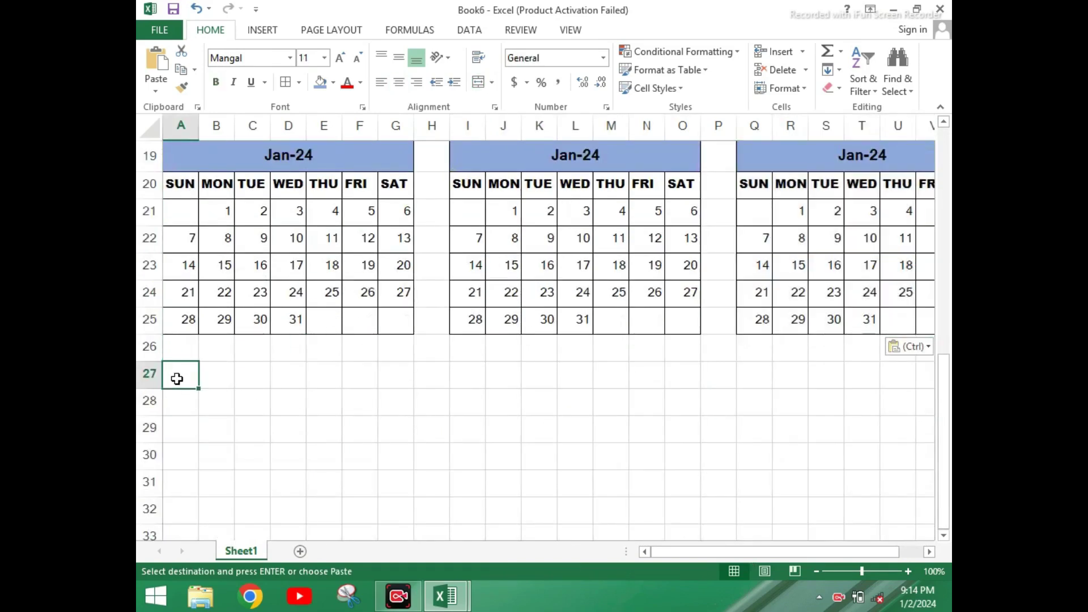
{"action": "key", "text": "ctrl+v"}
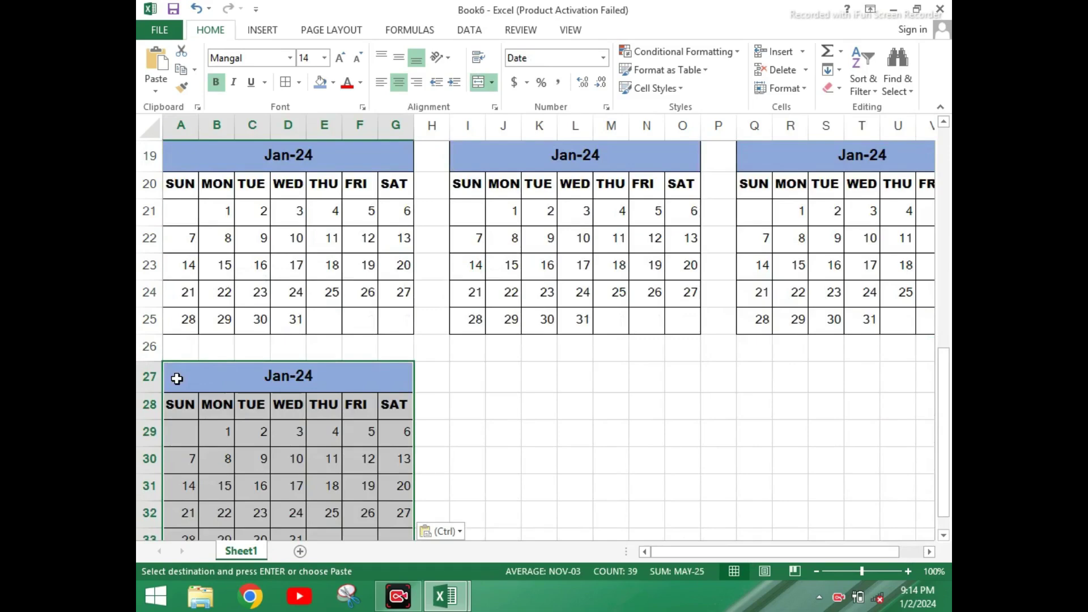
{"action": "left_click", "coordinate": [459, 387]}
{"action": "key", "text": "ctrl+v"}
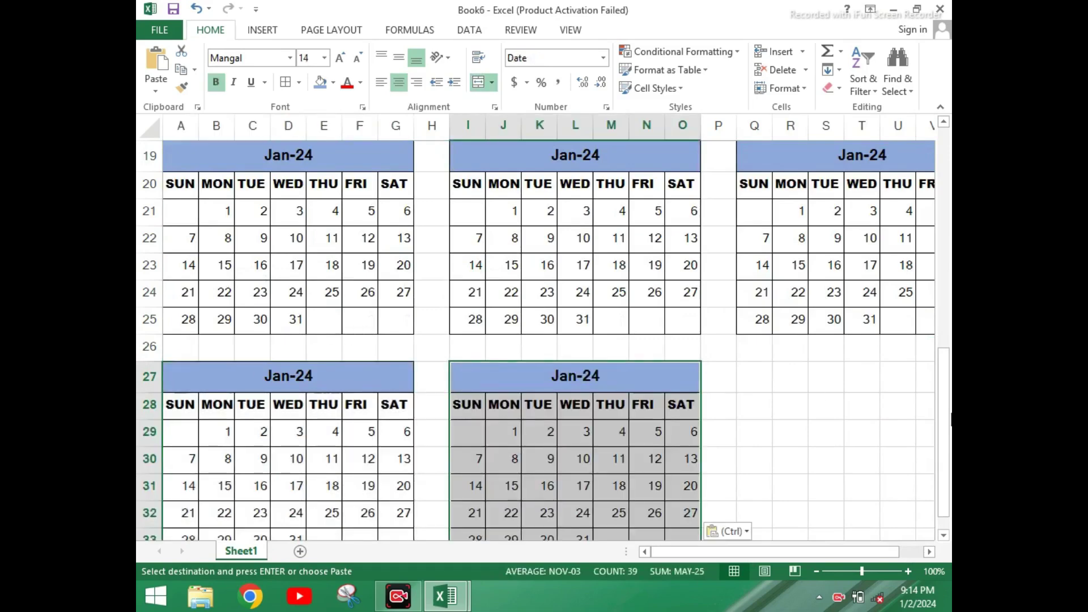
{"action": "left_click", "coordinate": [752, 384]}
{"action": "key", "text": "ctrl+v"}
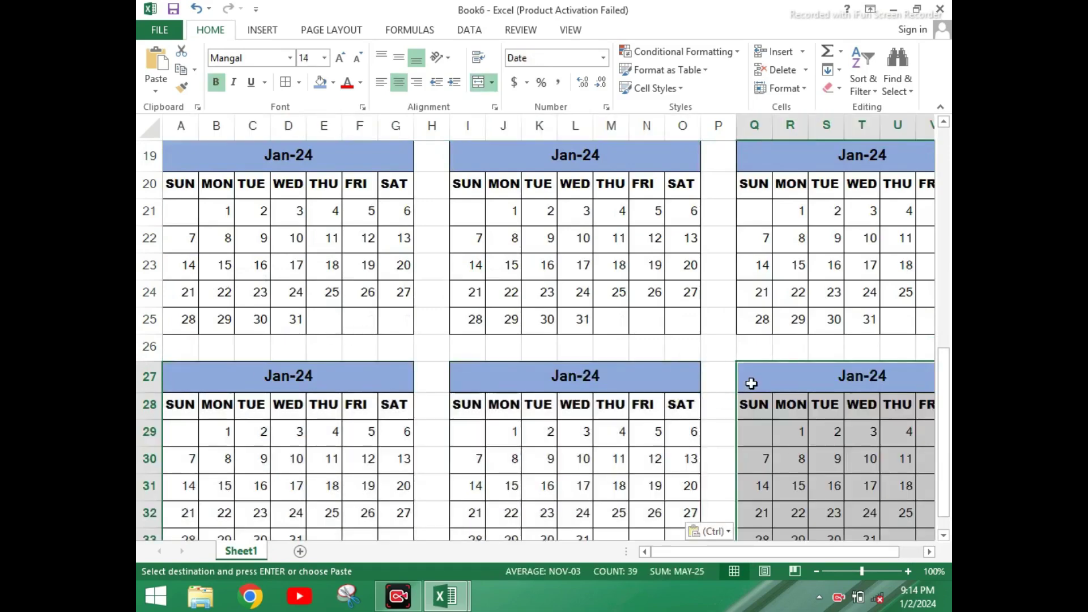
{"action": "scroll", "coordinate": [419, 407], "scroll_direction": "up", "scroll_amount": 6}
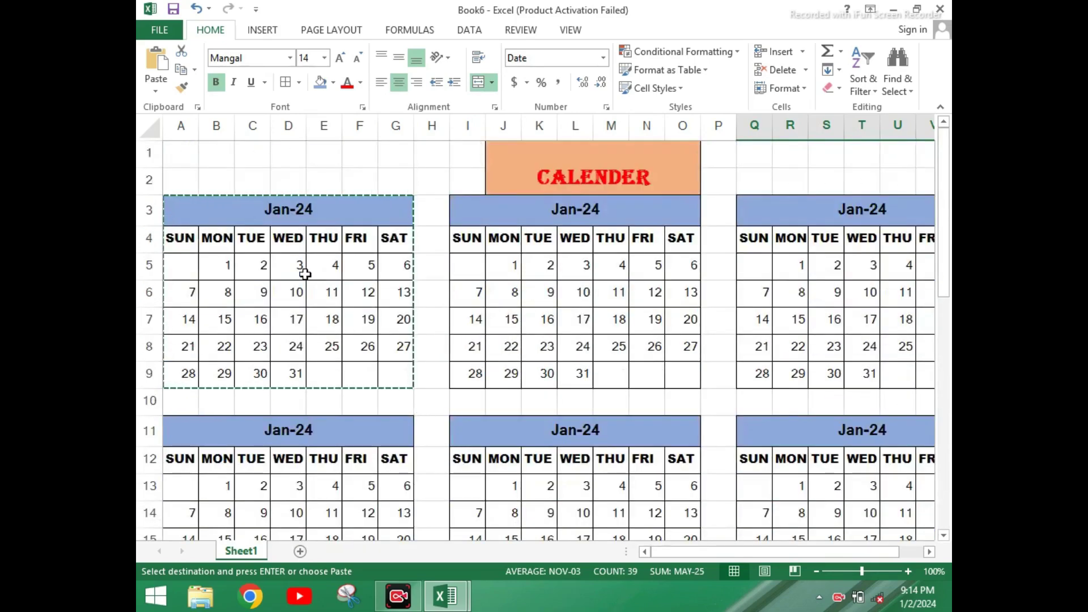
{"action": "key", "text": "Escape"}
Change the month in the header date of the second block, at I3, to 2 so that it reads 2/1/2024
{"action": "scroll", "coordinate": [304, 269], "scroll_direction": "down", "scroll_amount": 6}
{"action": "scroll", "coordinate": [364, 290], "scroll_direction": "up", "scroll_amount": 5}
{"action": "left_click", "coordinate": [350, 236]}
{"action": "scroll", "coordinate": [396, 238], "scroll_direction": "up", "scroll_amount": 2}
{"action": "left_click", "coordinate": [530, 214]}
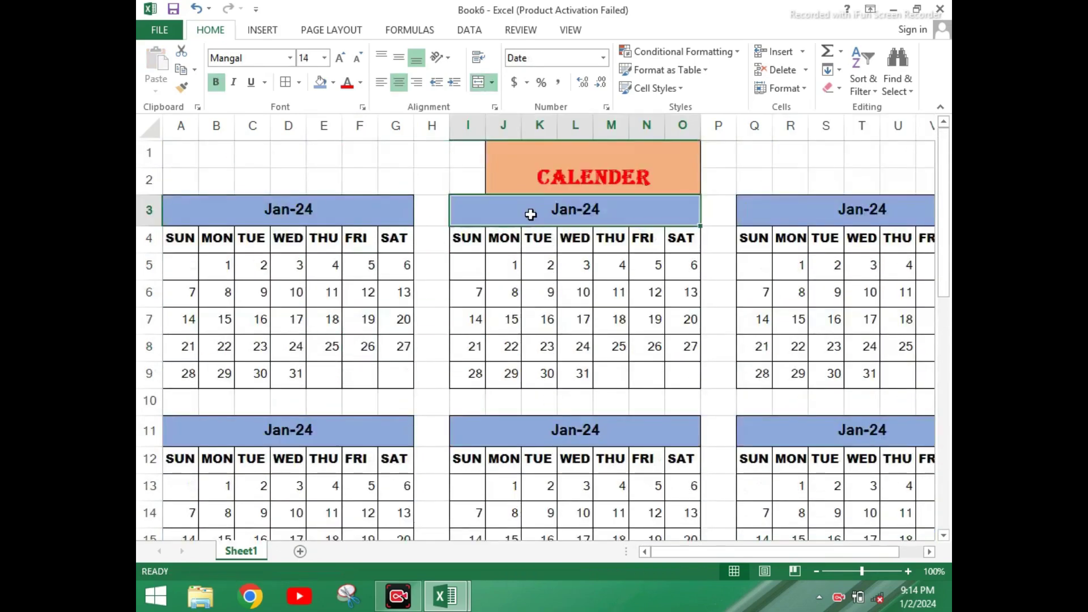
{"action": "double_click", "coordinate": [578, 213]}
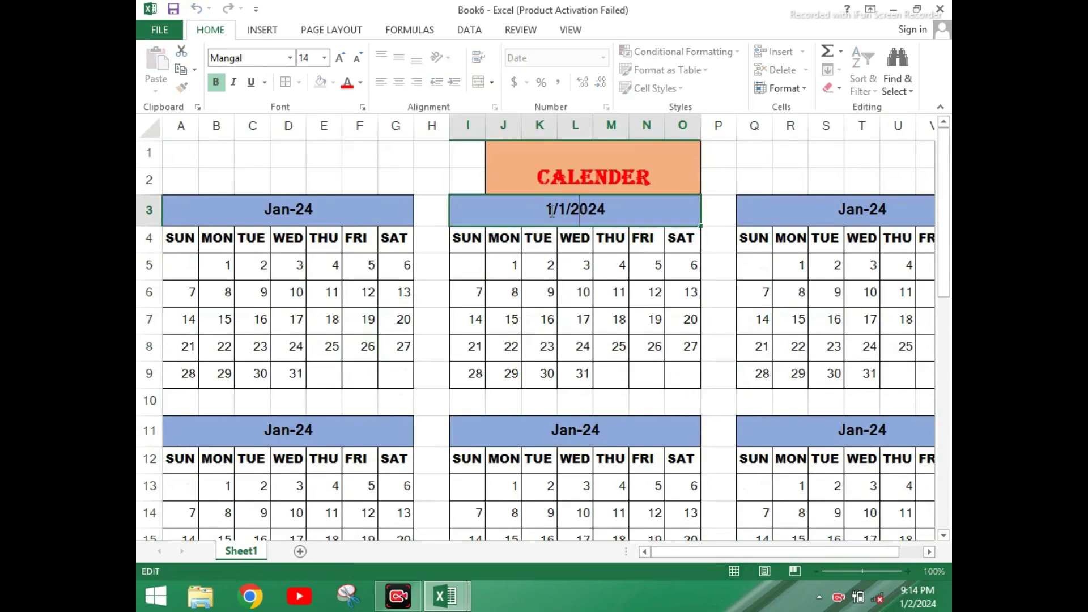
{"action": "key", "text": "BackSpace"}
{"action": "type", "text": "2"}
{"action": "key", "text": "Return"}
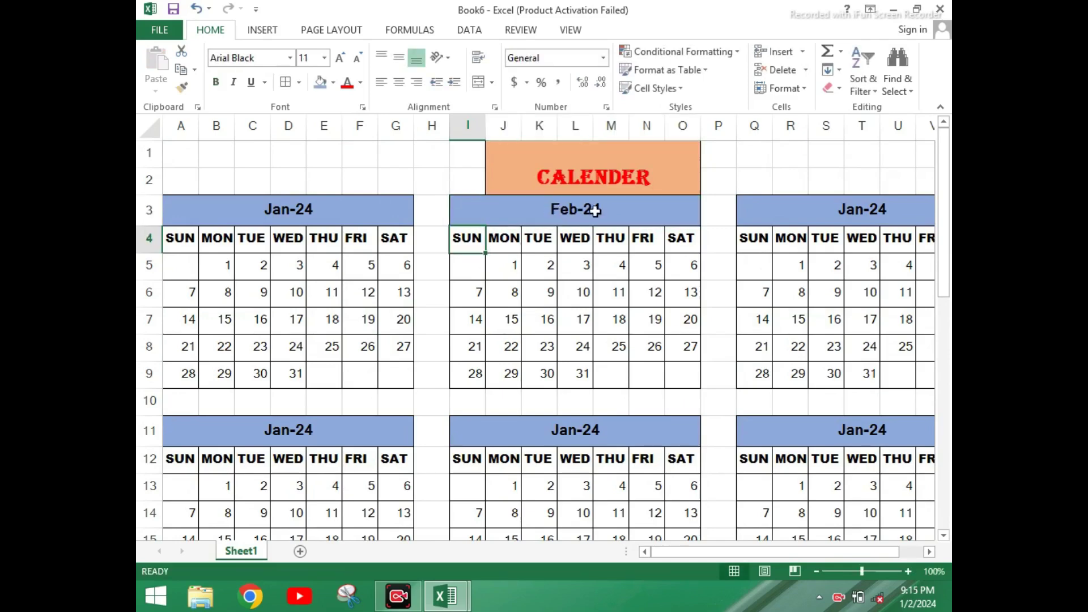
Clear all the copied day numbers from I5:O9 in the February block
{"action": "left_click", "coordinate": [819, 211]}
{"action": "left_click", "coordinate": [572, 285]}
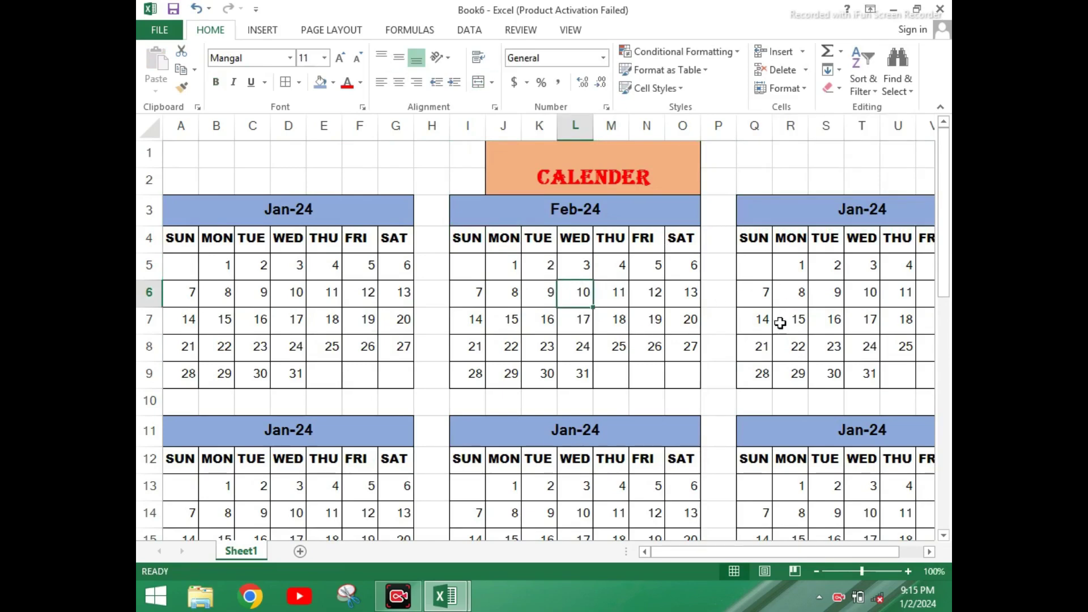
{"action": "left_click", "coordinate": [618, 318]}
{"action": "left_click_drag", "start_coordinate": [474, 267], "coordinate": [686, 372]}
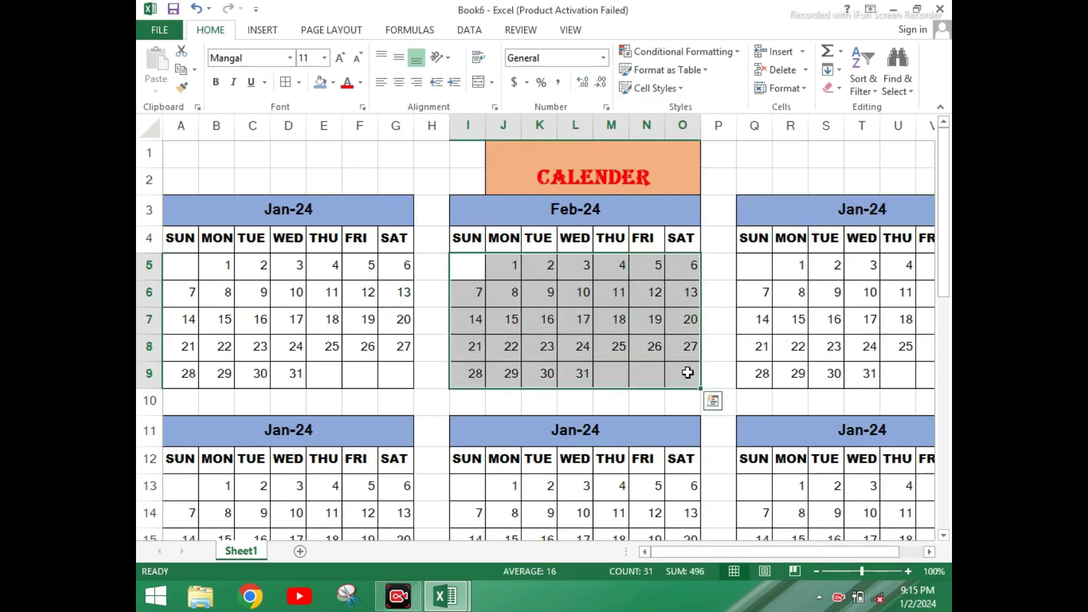
{"action": "key", "text": "Delete"}
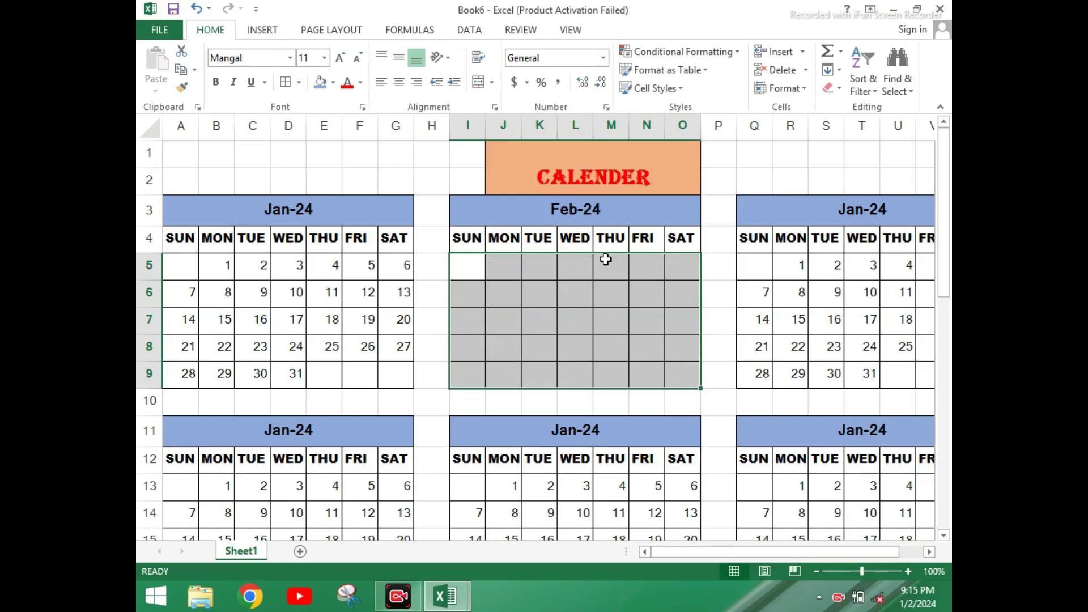
Enter the first February dates 1, 2 and 3 under THU, FRI and SAT in M5:O5
{"action": "left_click", "coordinate": [612, 260]}
{"action": "type", "text": "1"}
{"action": "key", "text": "Tab"}
{"action": "type", "text": "2"}
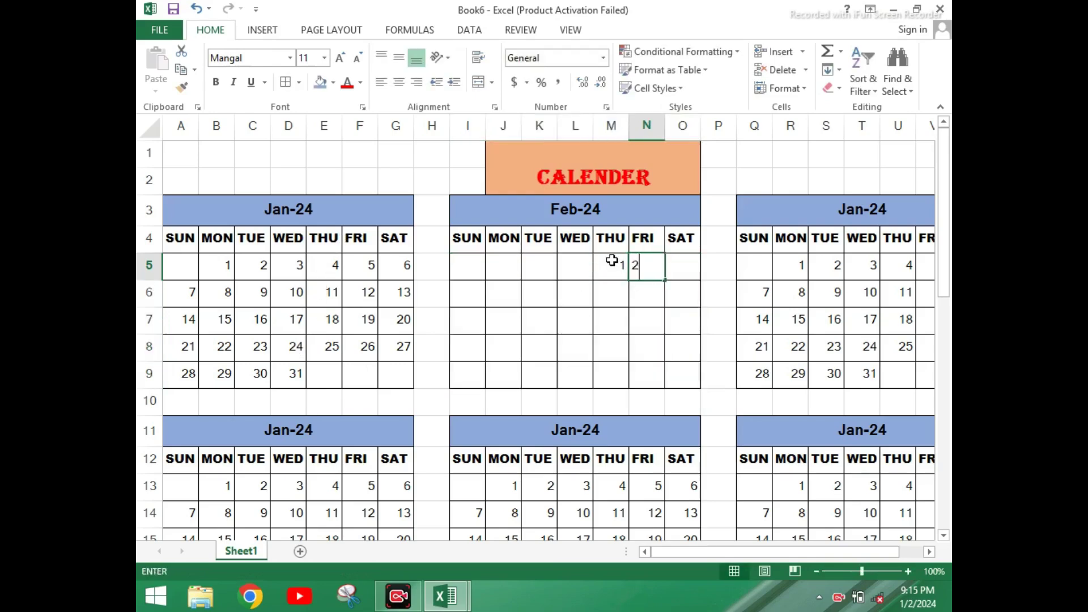
{"action": "left_click", "coordinate": [681, 262]}
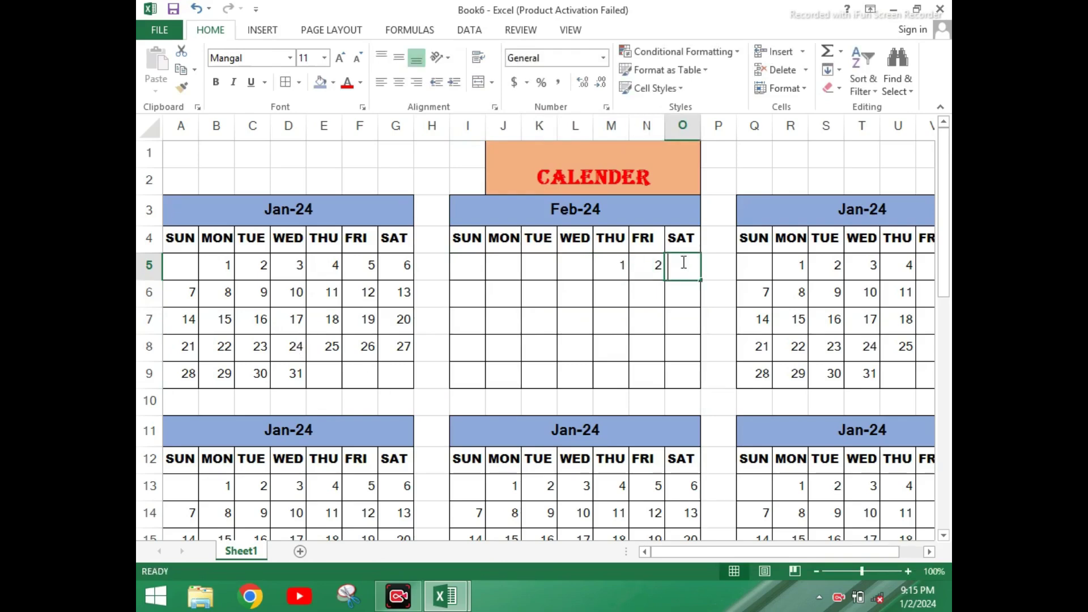
{"action": "type", "text": "3"}
{"action": "key", "text": "Return"}
Enter 4 and 5 in I6:J6 of the February block and fill the series across to 10 in O6
{"action": "key", "text": "Left"}
{"action": "key", "text": "Left"}
{"action": "key", "text": "Left"}
{"action": "key", "text": "Left"}
{"action": "key", "text": "Left"}
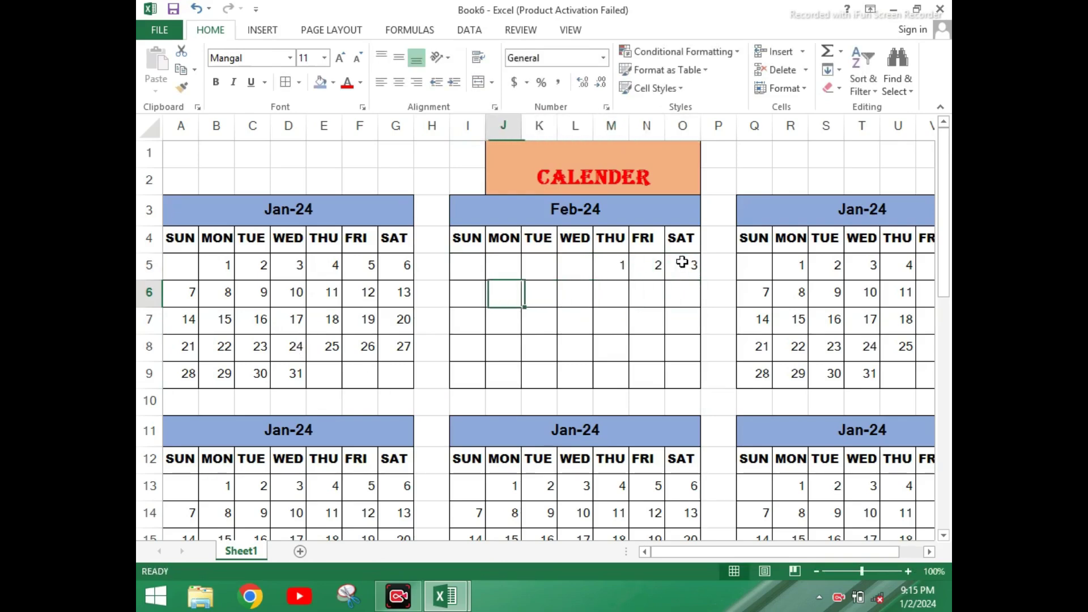
{"action": "key", "text": "Left"}
{"action": "type", "text": "4"}
{"action": "key", "text": "Tab"}
{"action": "type", "text": "5"}
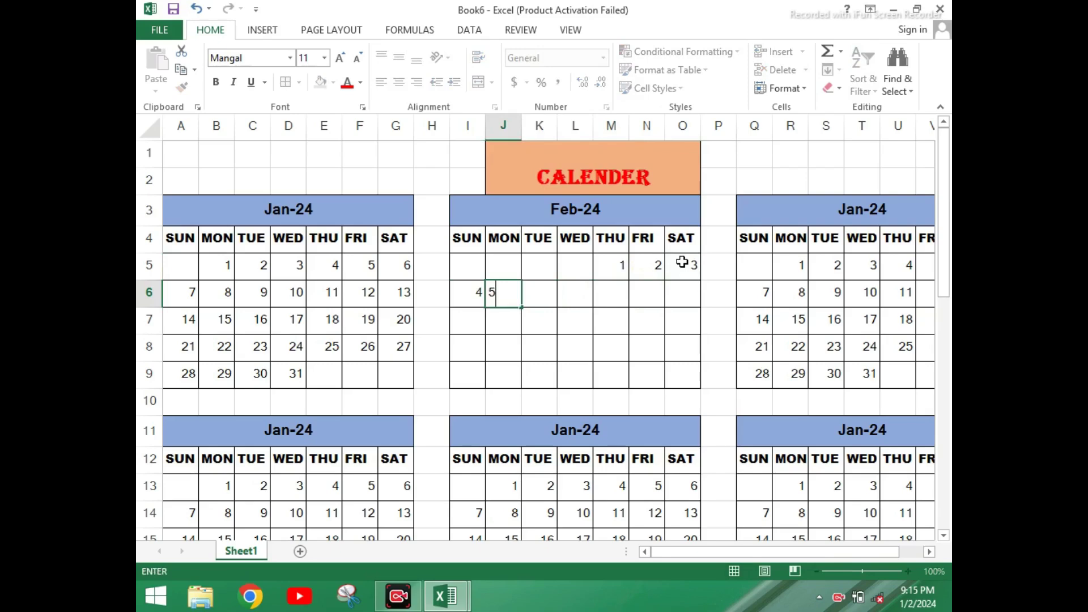
{"action": "left_click", "coordinate": [471, 369]}
{"action": "left_click_drag", "start_coordinate": [471, 301], "coordinate": [701, 306]}
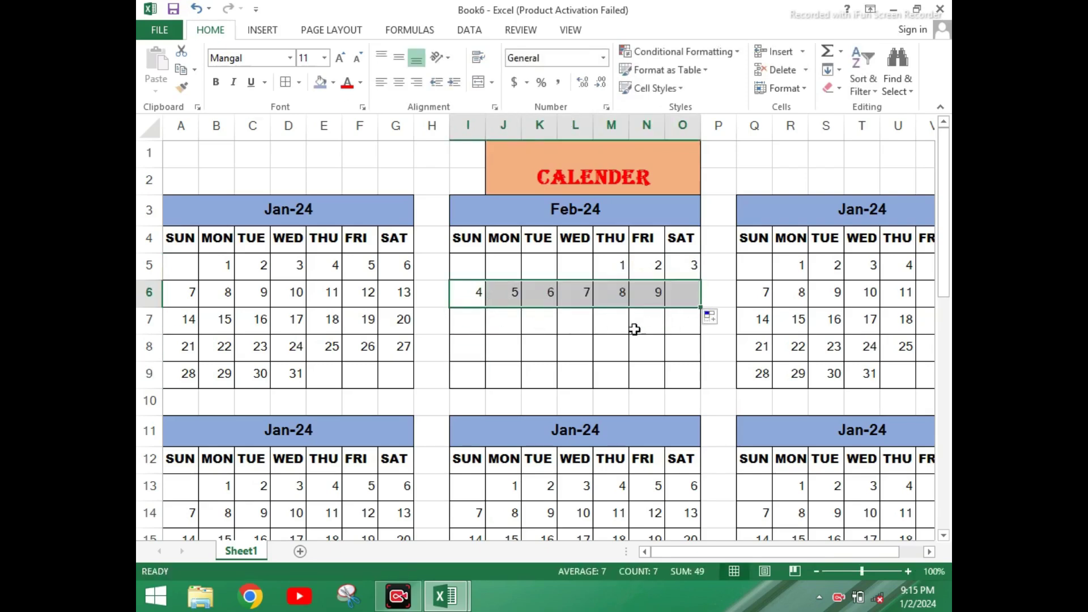
Enter 11 and 12 in I7:J7 of the February block and fill the series across to 17 in O7
{"action": "left_click", "coordinate": [482, 327]}
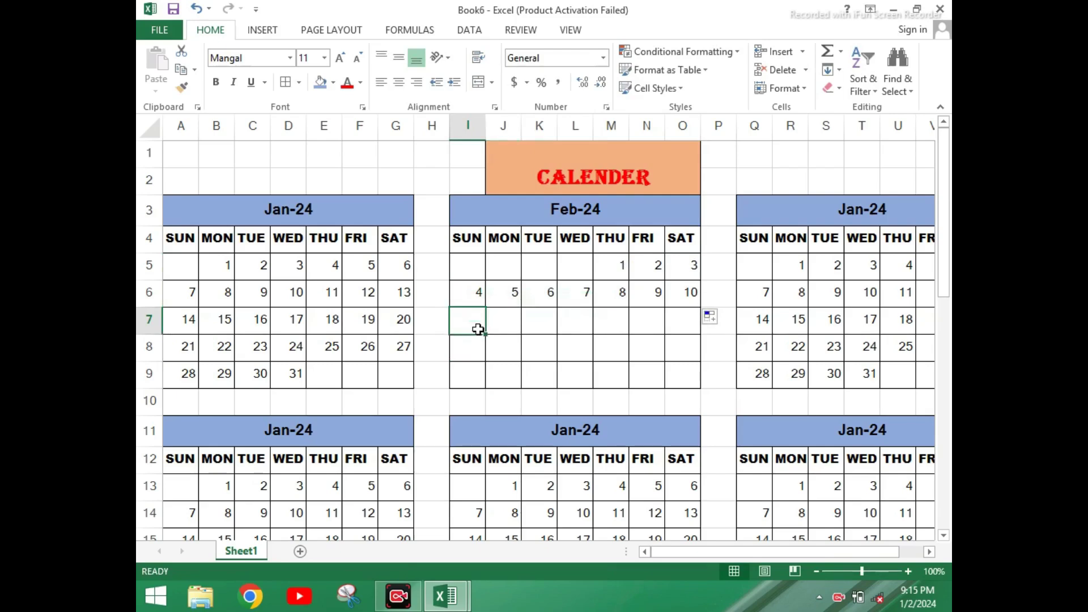
{"action": "type", "text": "11"}
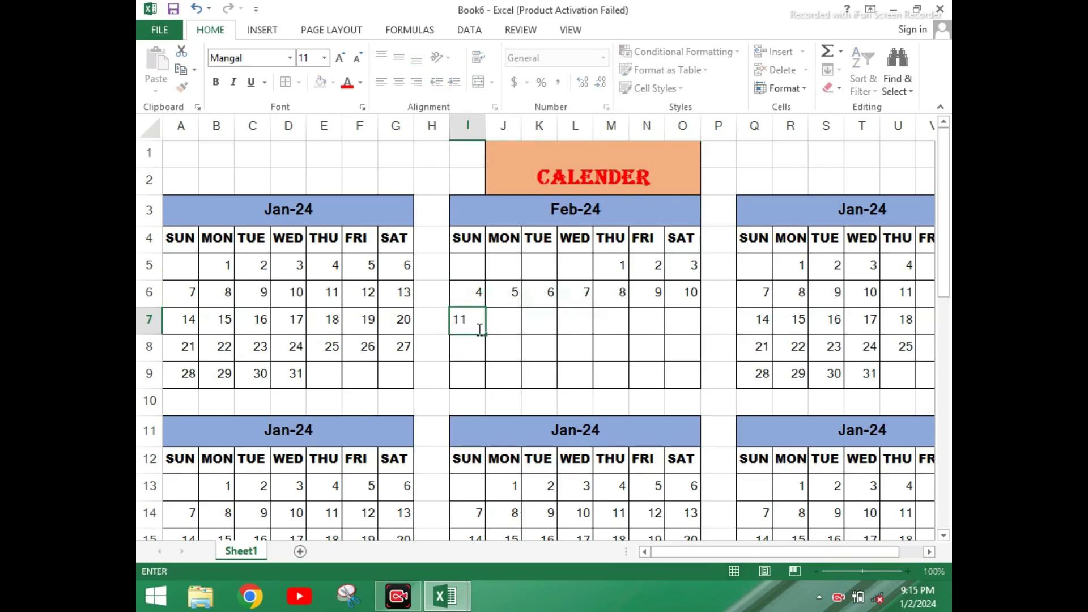
{"action": "key", "text": "Tab"}
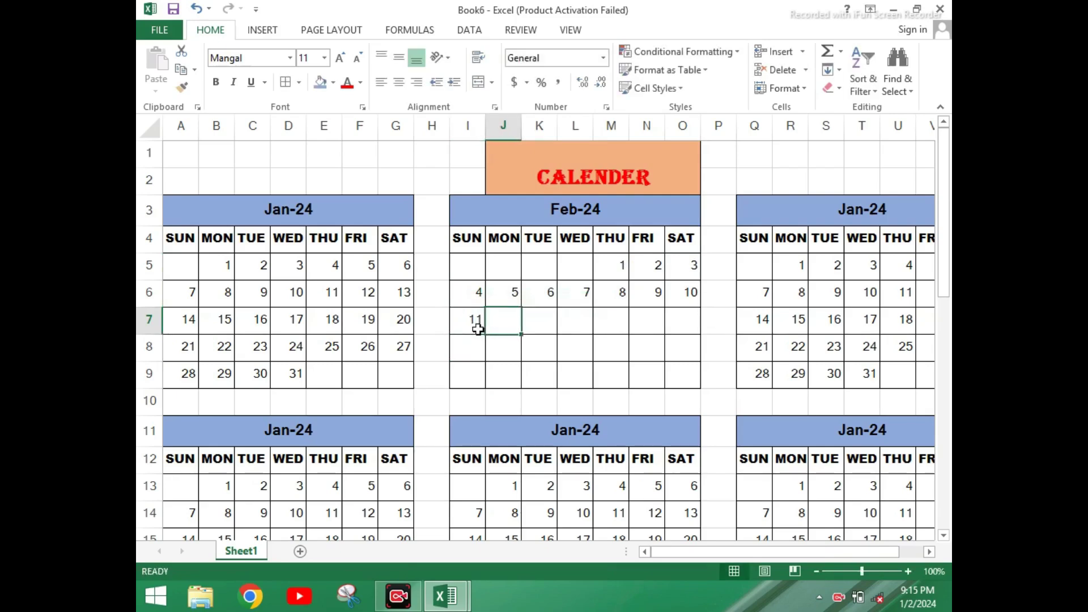
{"action": "type", "text": "12"}
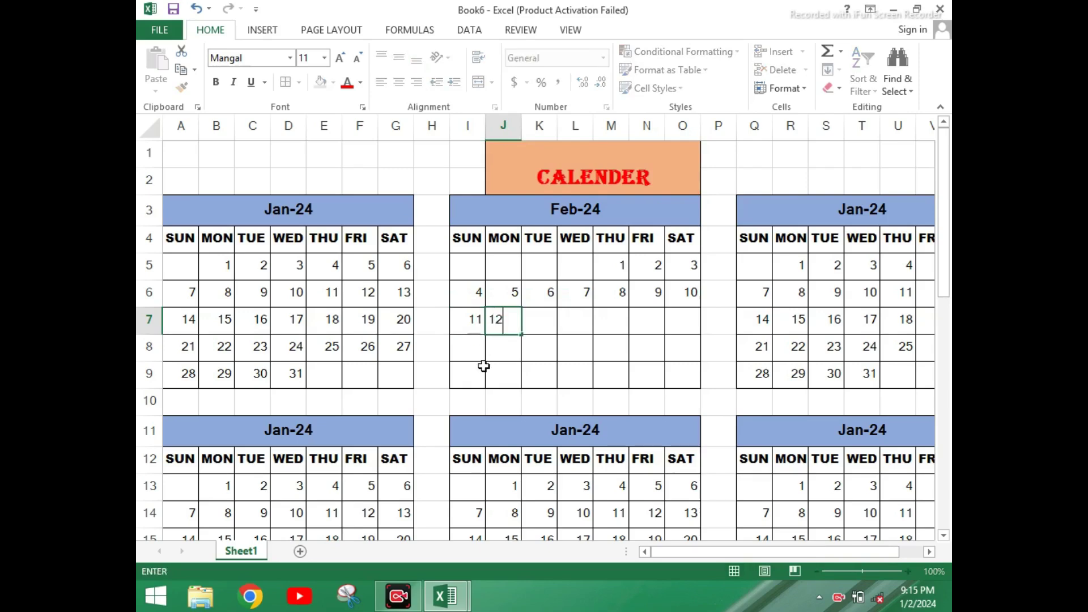
{"action": "left_click", "coordinate": [492, 400]}
{"action": "left_click", "coordinate": [475, 332]}
{"action": "left_click_drag", "start_coordinate": [494, 329], "coordinate": [700, 330]}
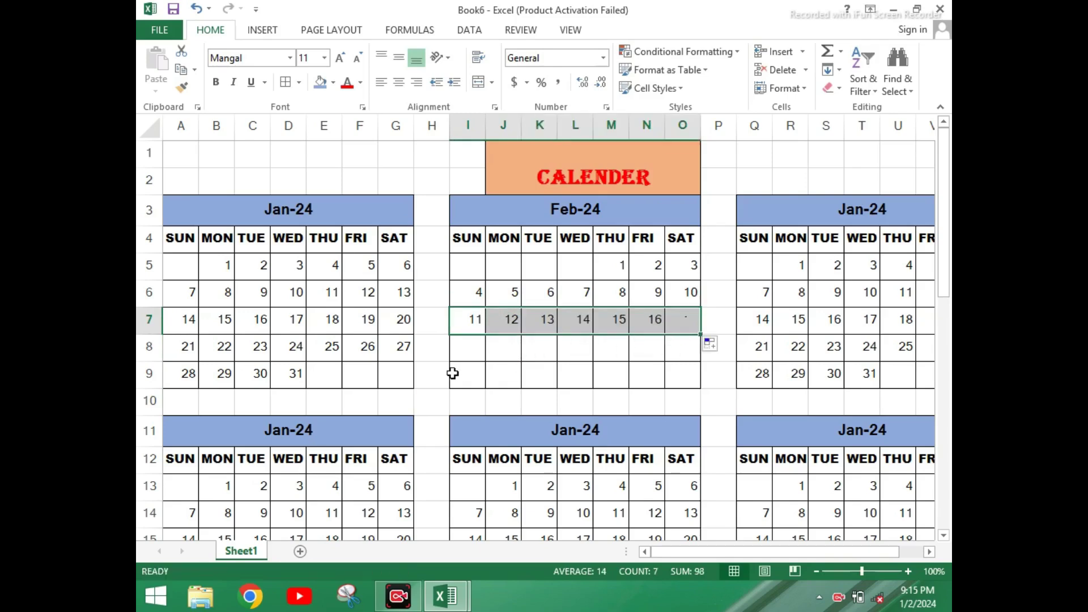
Enter 18 and 19 in I8:J8 of the February block and fill the series across to 24 in O8
{"action": "left_click", "coordinate": [466, 354]}
{"action": "type", "text": "18"}
{"action": "key", "text": "Tab"}
{"action": "type", "text": "19"}
{"action": "left_click_drag", "start_coordinate": [466, 354], "coordinate": [699, 358]}
Enter the last February dates 25, 26, 27, 28 and 29 in I9:M9
{"action": "left_click", "coordinate": [477, 378]}
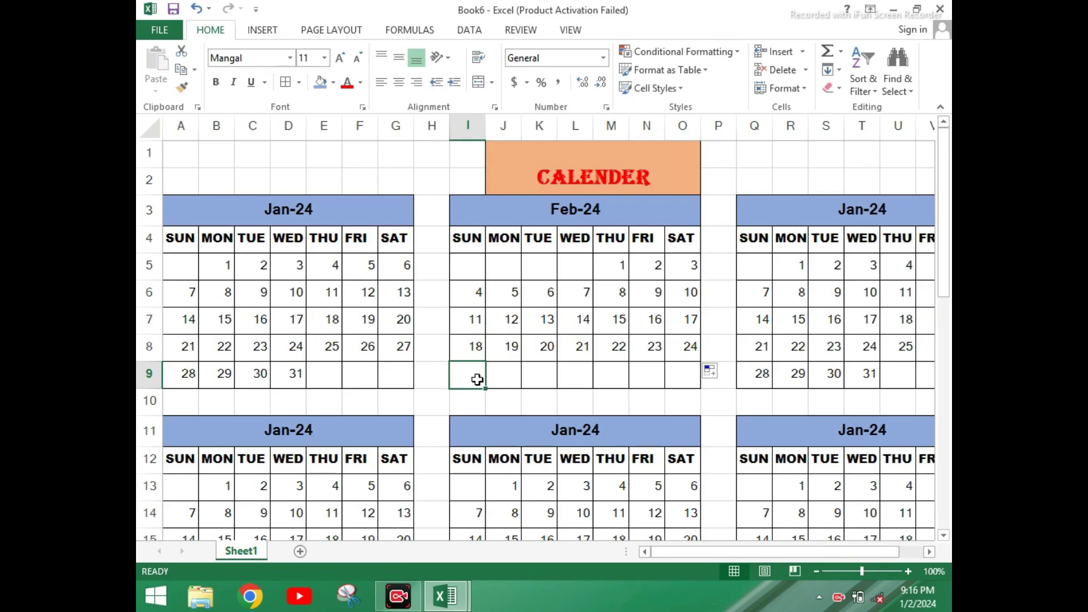
{"action": "type", "text": "25"}
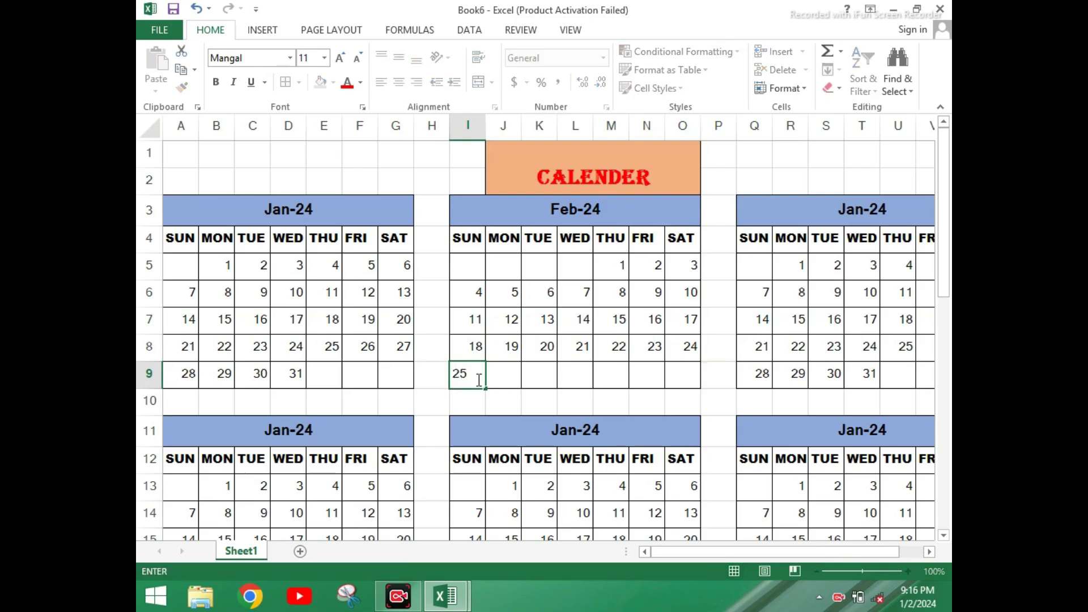
{"action": "key", "text": "Tab"}
{"action": "type", "text": "26"}
{"action": "key", "text": "Tab"}
{"action": "type", "text": "27"}
{"action": "key", "text": "Tab"}
{"action": "type", "text": "28"}
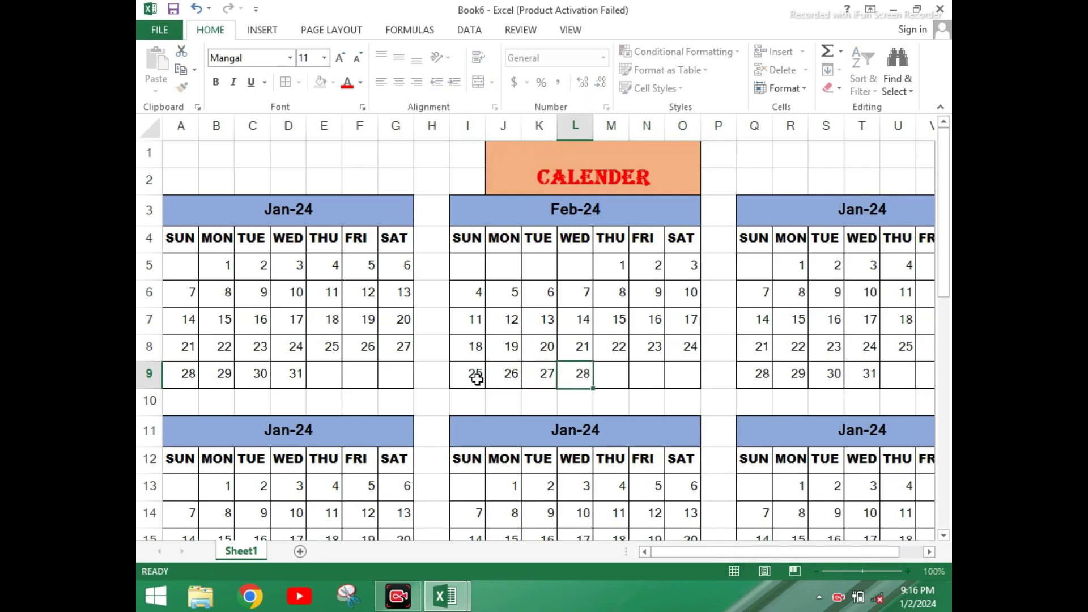
{"action": "key", "text": "Tab"}
{"action": "type", "text": "29"}
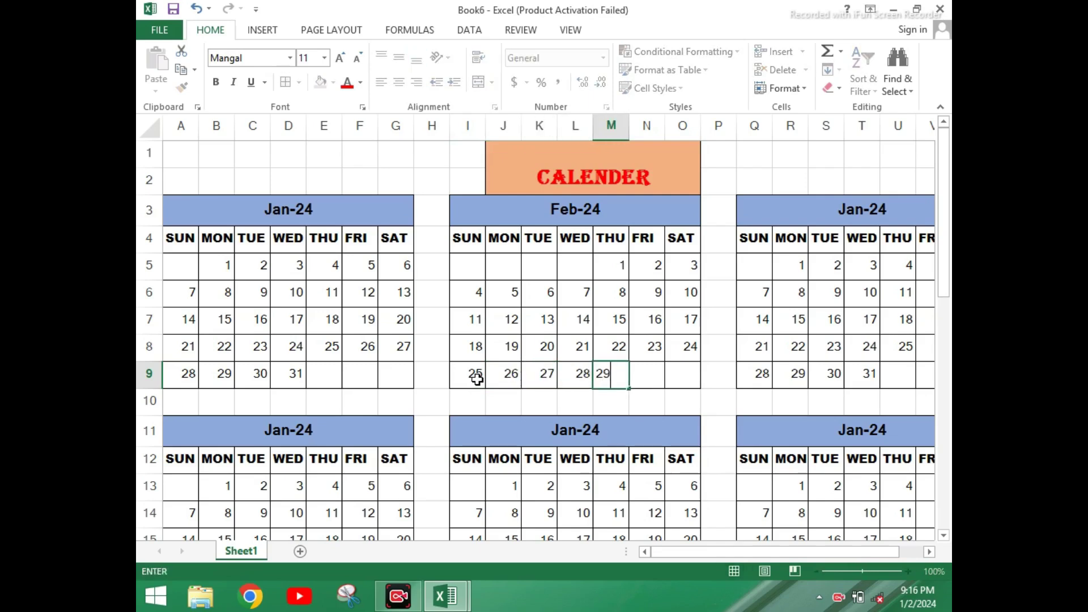
{"action": "left_click", "coordinate": [680, 346]}
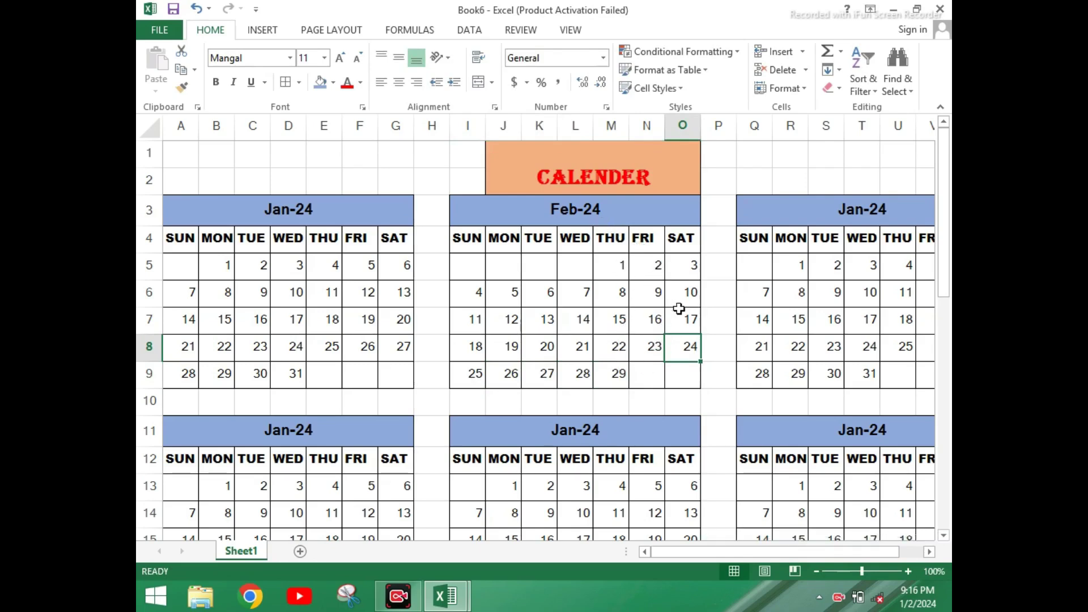
{"action": "left_click", "coordinate": [620, 374]}
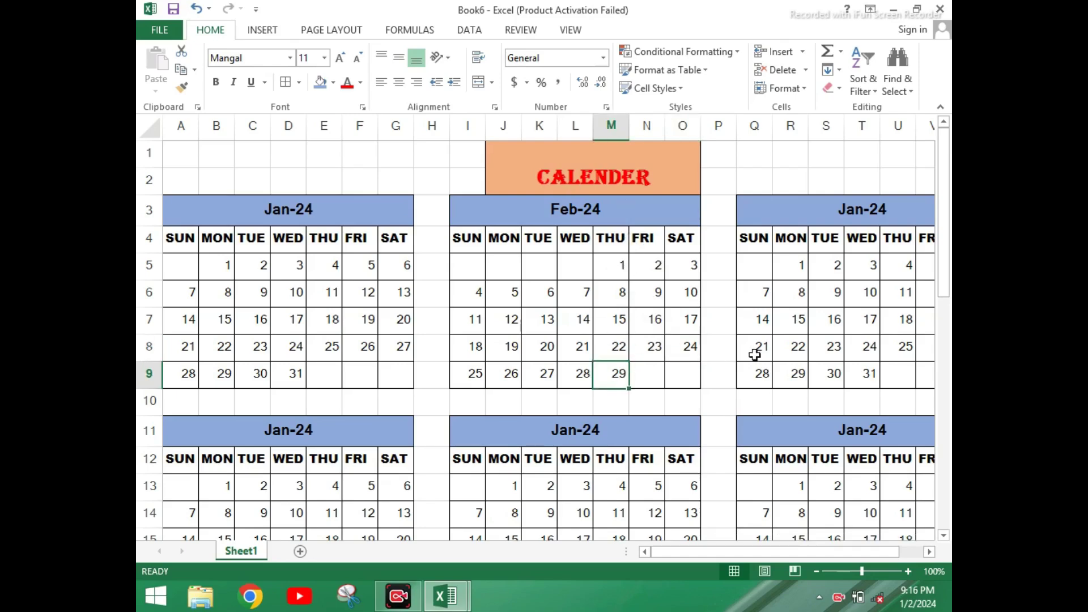
Clear all the copied day numbers from Q5:W9 in the third month block
{"action": "left_click", "coordinate": [799, 351]}
{"action": "left_click_drag", "start_coordinate": [662, 555], "coordinate": [693, 552]}
{"action": "left_click_drag", "start_coordinate": [693, 266], "coordinate": [877, 380]}
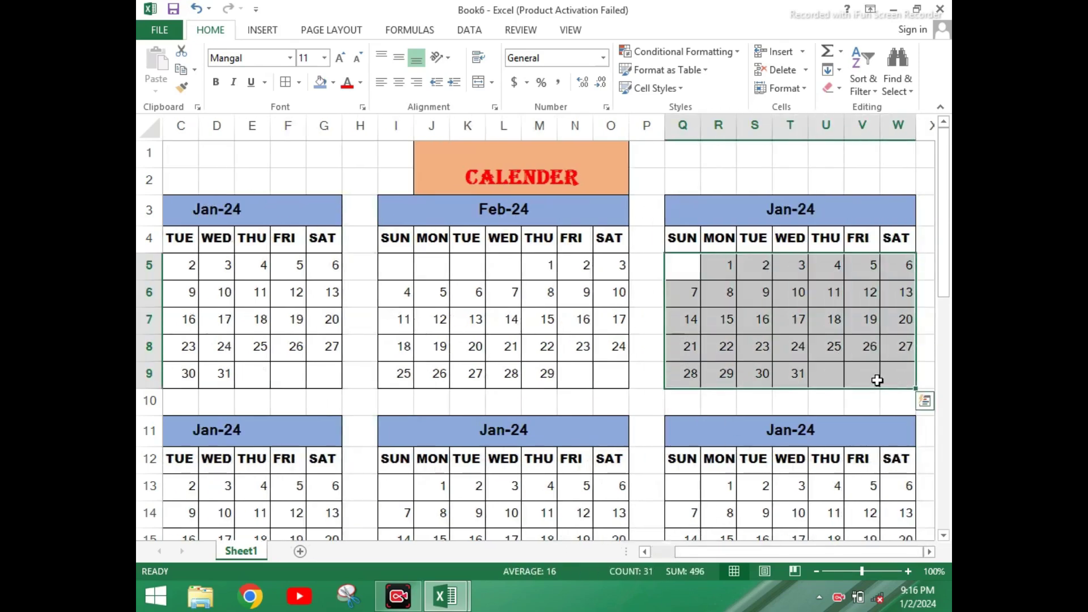
{"action": "key", "text": "Delete"}
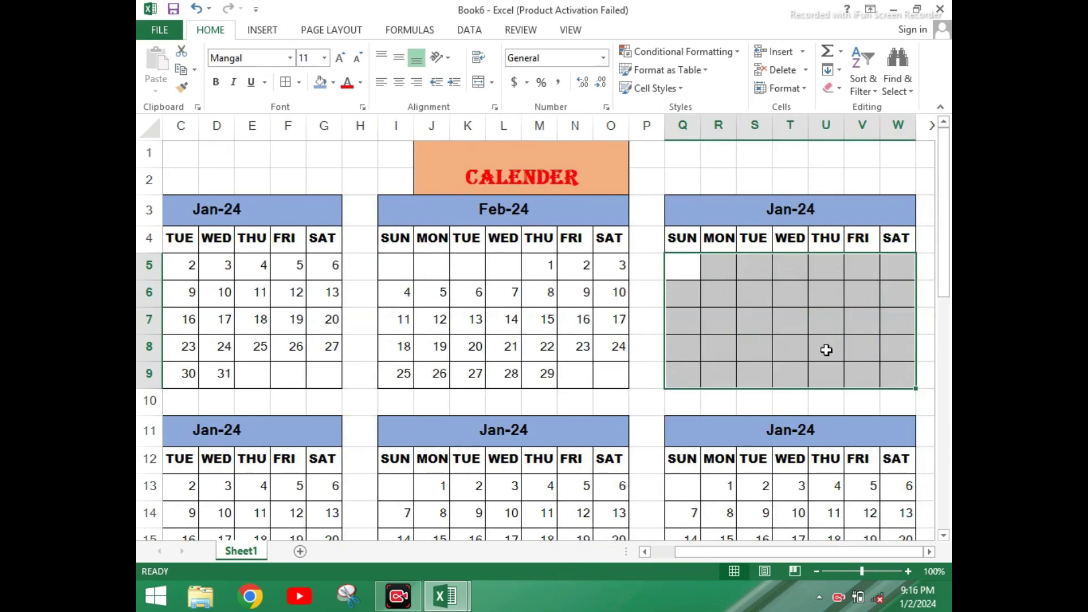
{"action": "left_click", "coordinate": [826, 348]}
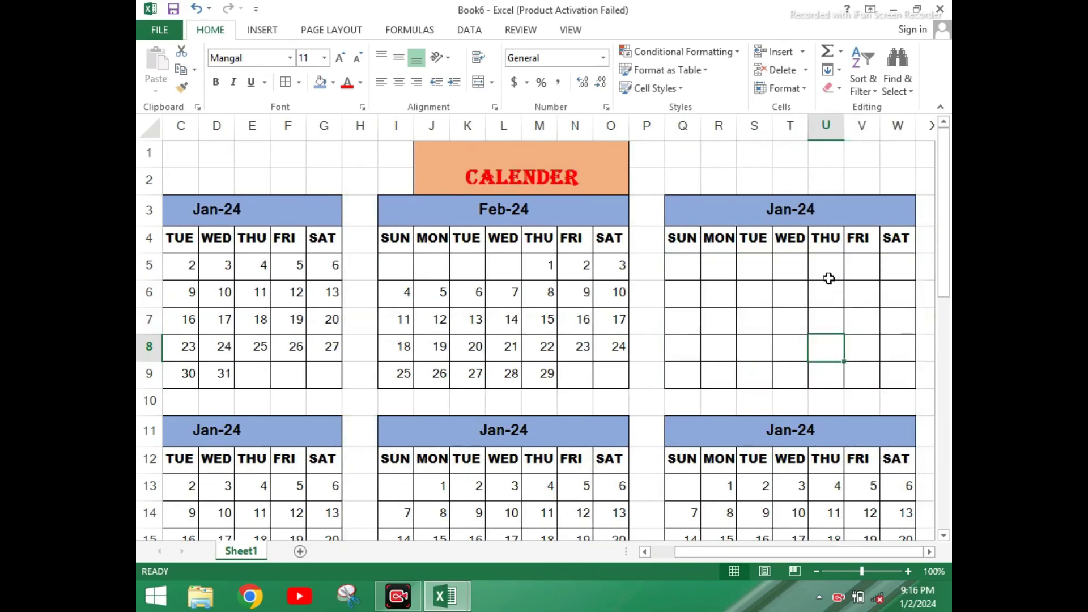
Change the month in the third block's header date, at Q3, to 3 so that it reads 3/1/2024
{"action": "left_click", "coordinate": [797, 209]}
{"action": "double_click", "coordinate": [796, 209]}
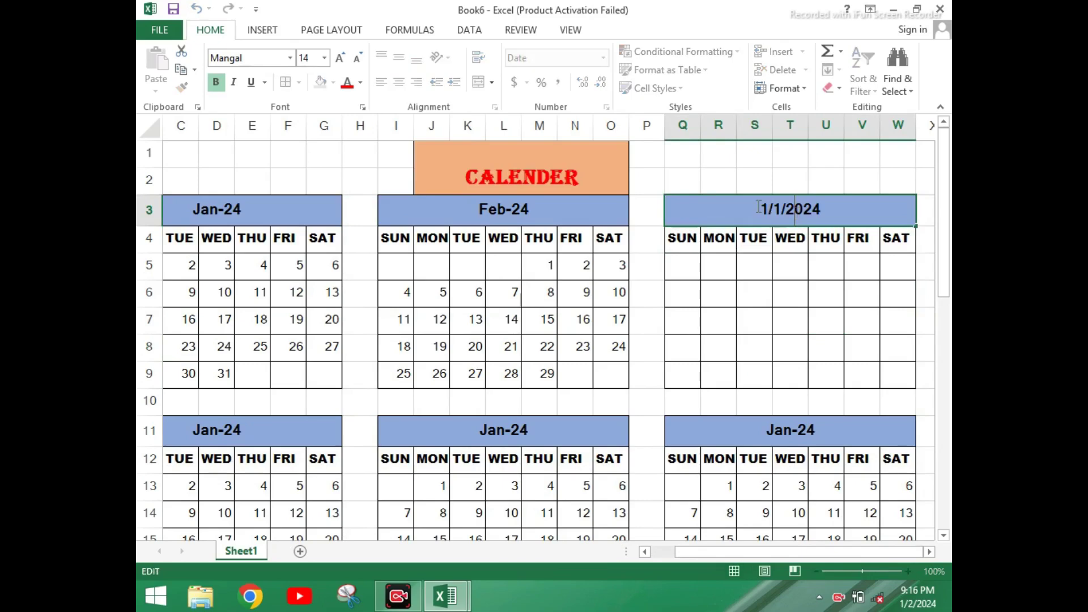
{"action": "key", "text": "BackSpace"}
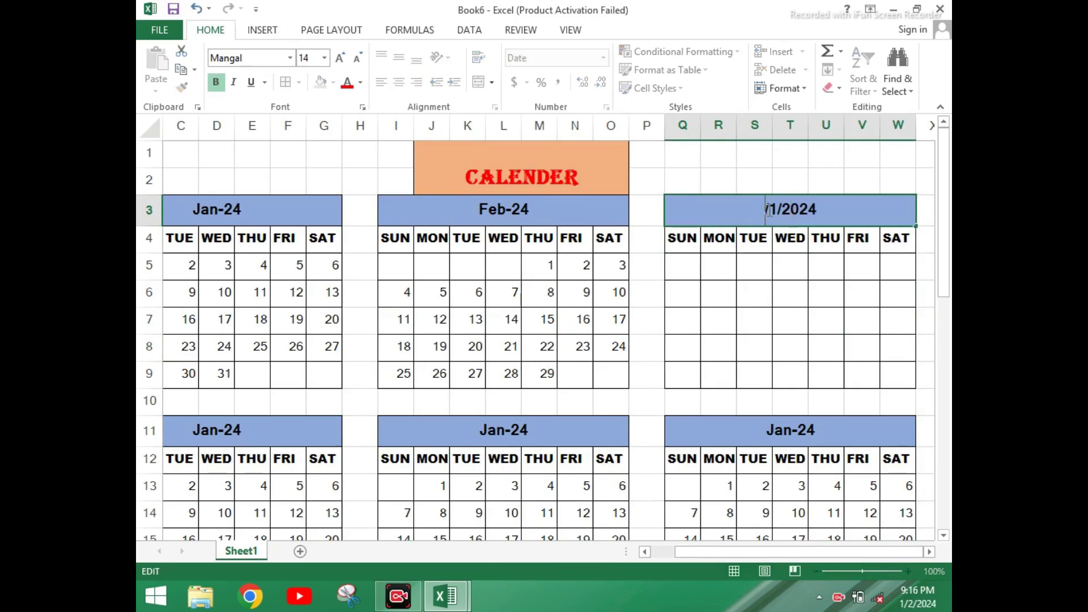
{"action": "type", "text": "3"}
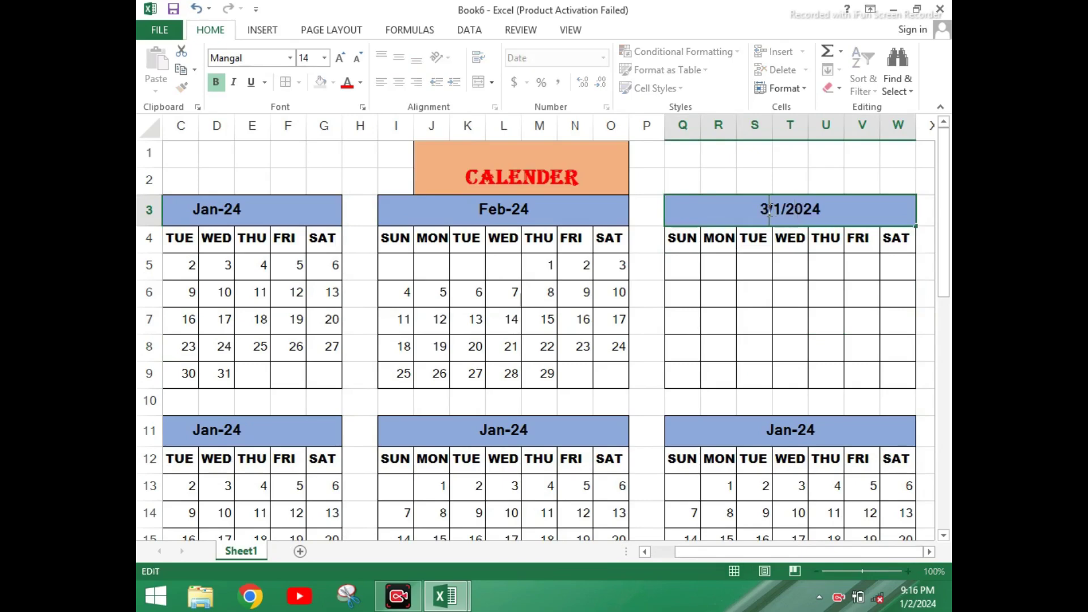
{"action": "left_click", "coordinate": [794, 311]}
Enter the first March dates 1 and 2 under FRI and SAT in V5:W5
{"action": "left_click", "coordinate": [861, 262]}
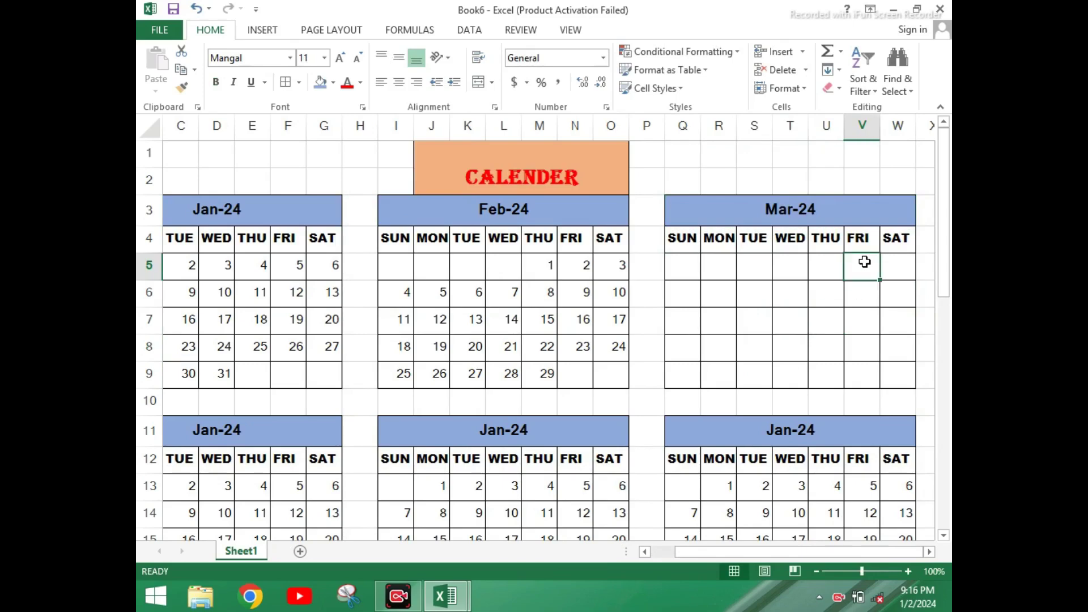
{"action": "type", "text": "1"}
{"action": "key", "text": "Tab"}
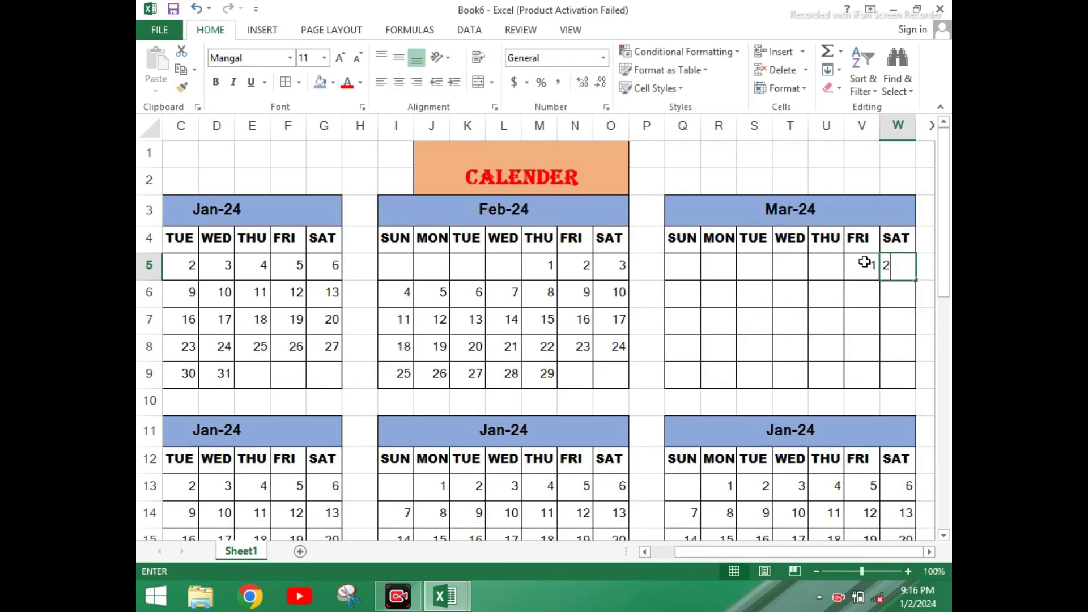
{"action": "type", "text": "2"}
Enter 3 and 4 in Q6:R6 of the March block and fill the series across to 9 in W6
{"action": "left_click", "coordinate": [681, 296]}
{"action": "type", "text": "3"}
{"action": "key", "text": "Tab"}
{"action": "type", "text": "4"}
{"action": "left_click_drag", "start_coordinate": [681, 298], "coordinate": [834, 312]}
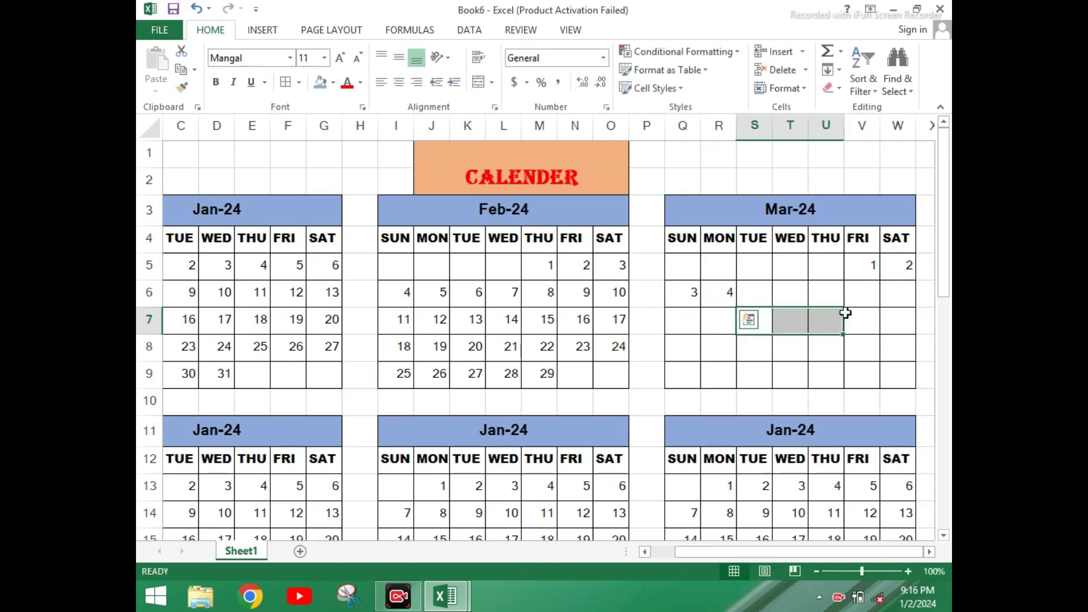
{"action": "left_click_drag", "start_coordinate": [689, 291], "coordinate": [903, 308]}
Enter 10 and 11 in Q7:R7 of the March block and fill the series across to 16 in W7
{"action": "left_click", "coordinate": [683, 329]}
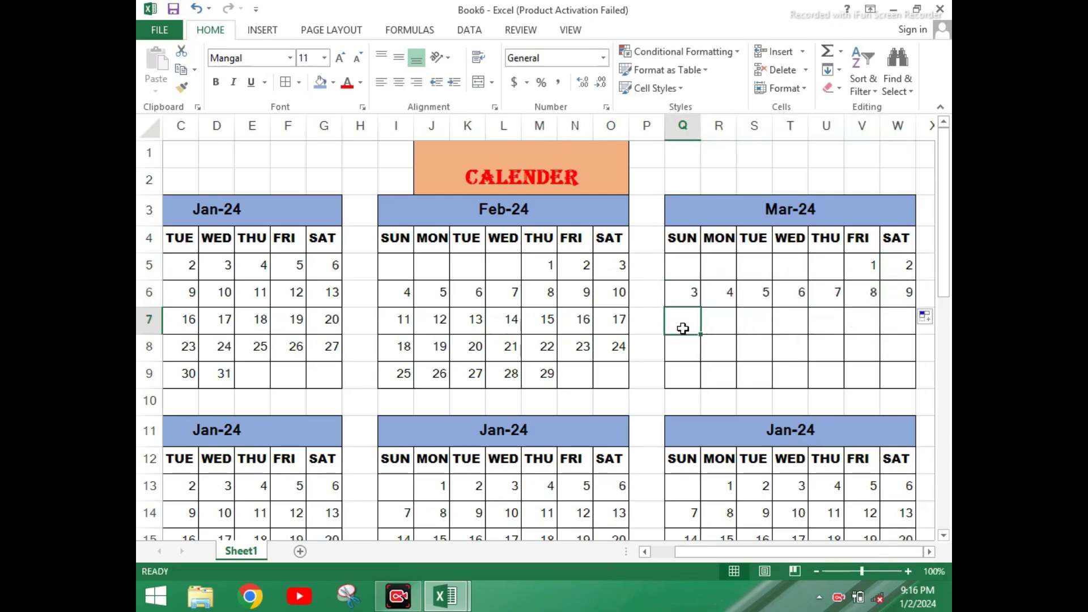
{"action": "type", "text": "10"}
{"action": "key", "text": "Tab"}
{"action": "type", "text": "11"}
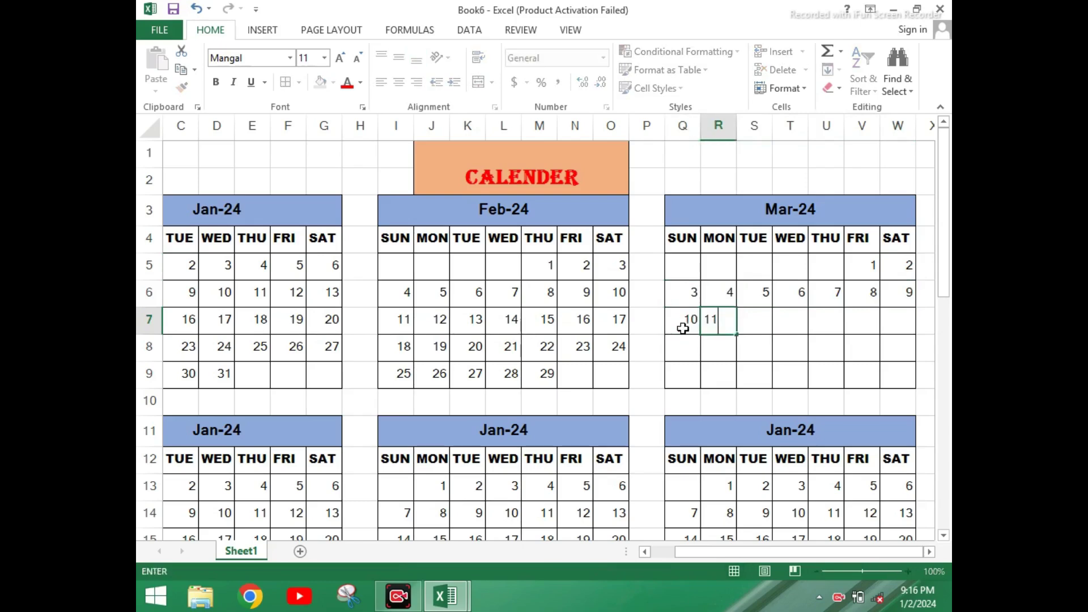
{"action": "left_click_drag", "start_coordinate": [691, 327], "coordinate": [902, 334]}
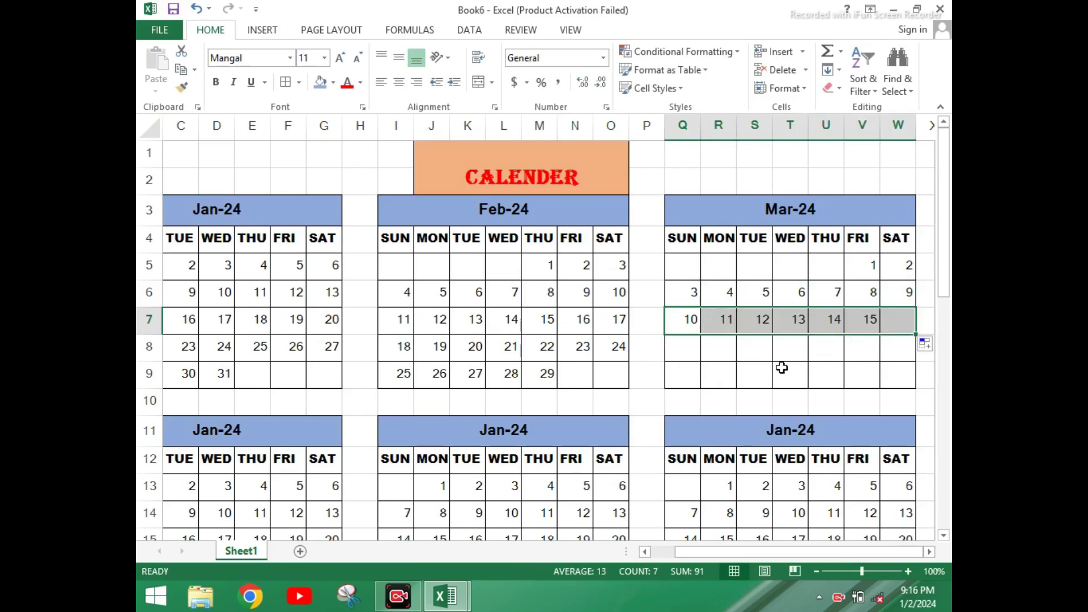
Enter 17 and 18 in Q8:R8 of the March block and fill the series across to 23 in W8
{"action": "left_click", "coordinate": [685, 352]}
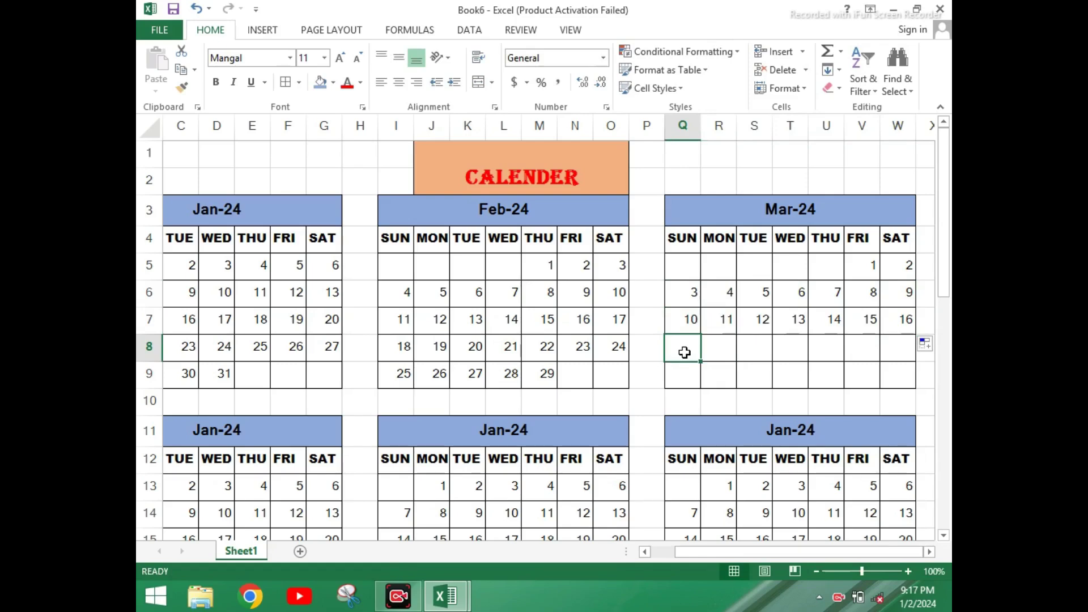
{"action": "type", "text": "17"}
{"action": "key", "text": "Tab"}
{"action": "type", "text": "18"}
{"action": "left_click_drag", "start_coordinate": [685, 352], "coordinate": [929, 361]}
Enter 24 and 25 in Q9:R9 of the March block and fill the series across to 30 in W9
{"action": "left_click", "coordinate": [681, 379]}
{"action": "type", "text": "24"}
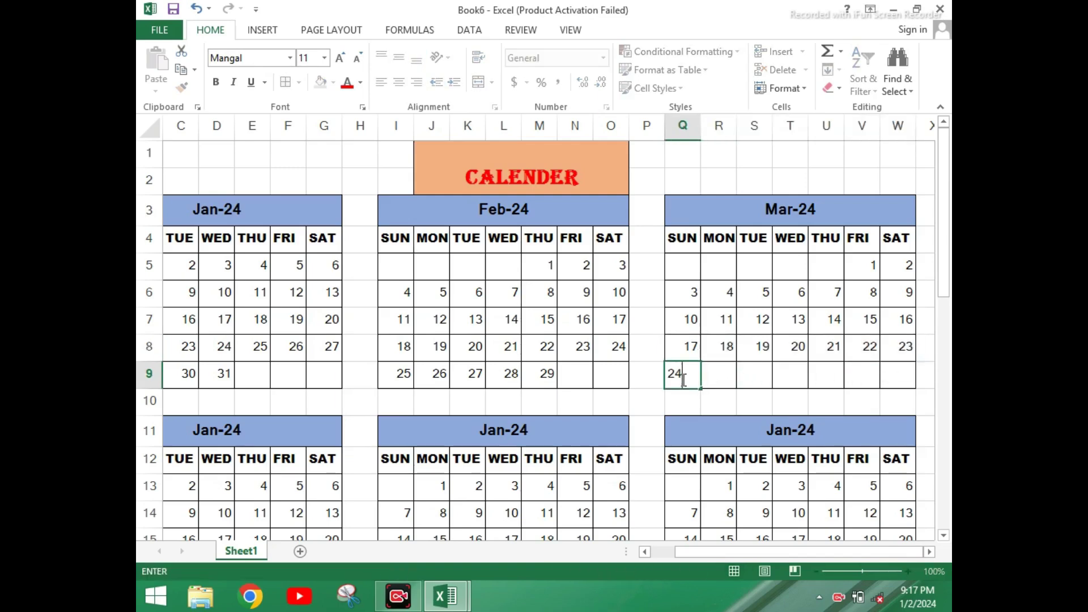
{"action": "key", "text": "Tab"}
{"action": "type", "text": "25"}
{"action": "left_click_drag", "start_coordinate": [682, 379], "coordinate": [924, 391]}
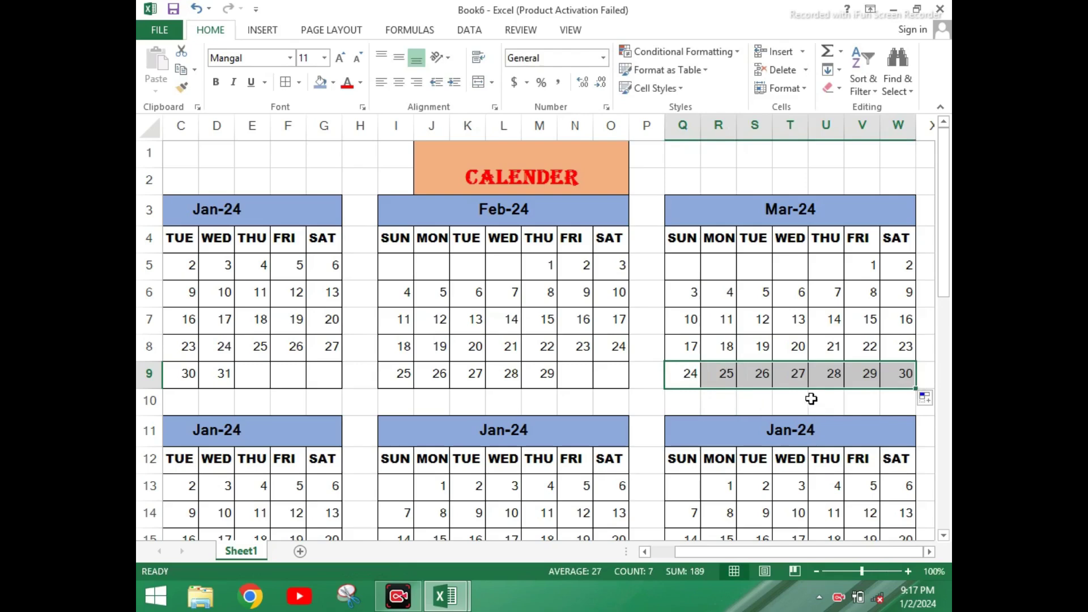
Insert an empty sheet row at row 10, below the first row of months, and select Q10 under March's SUN column
{"action": "left_click", "coordinate": [683, 400]}
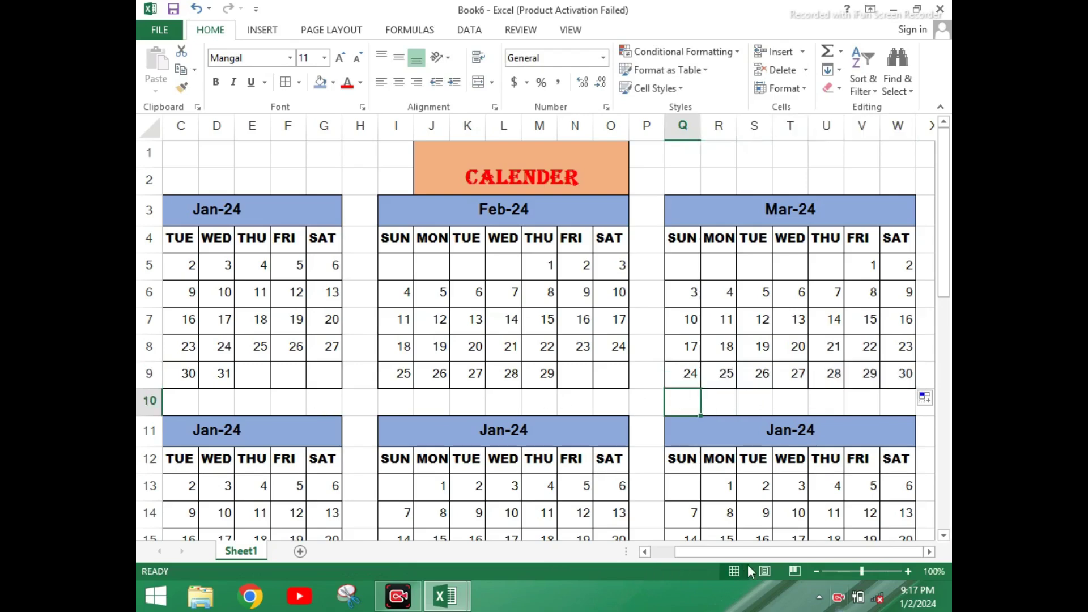
{"action": "left_click_drag", "start_coordinate": [704, 552], "coordinate": [667, 551]}
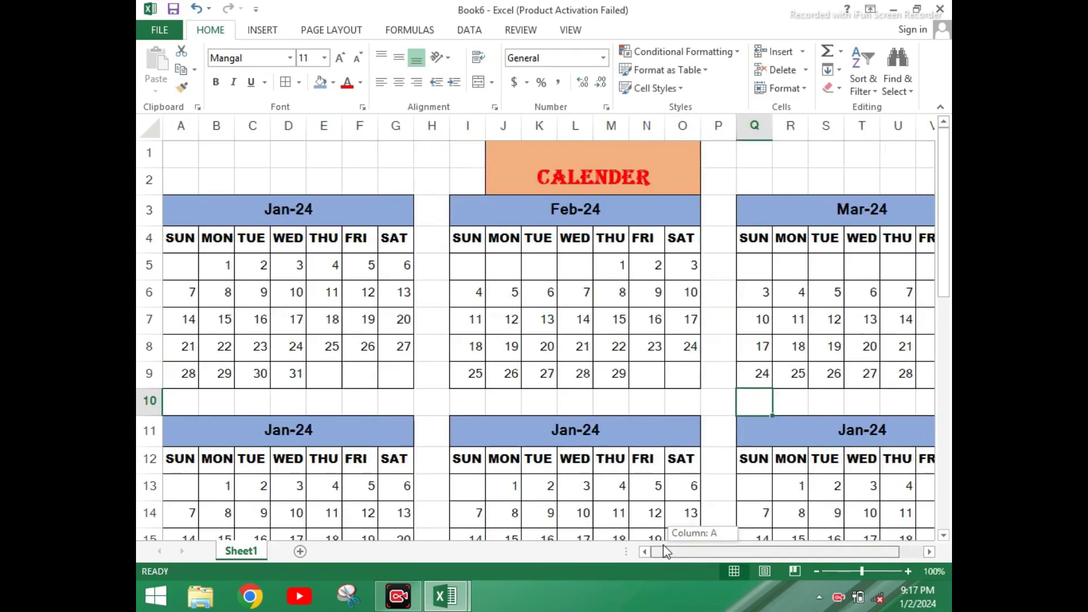
{"action": "left_click", "coordinate": [147, 400]}
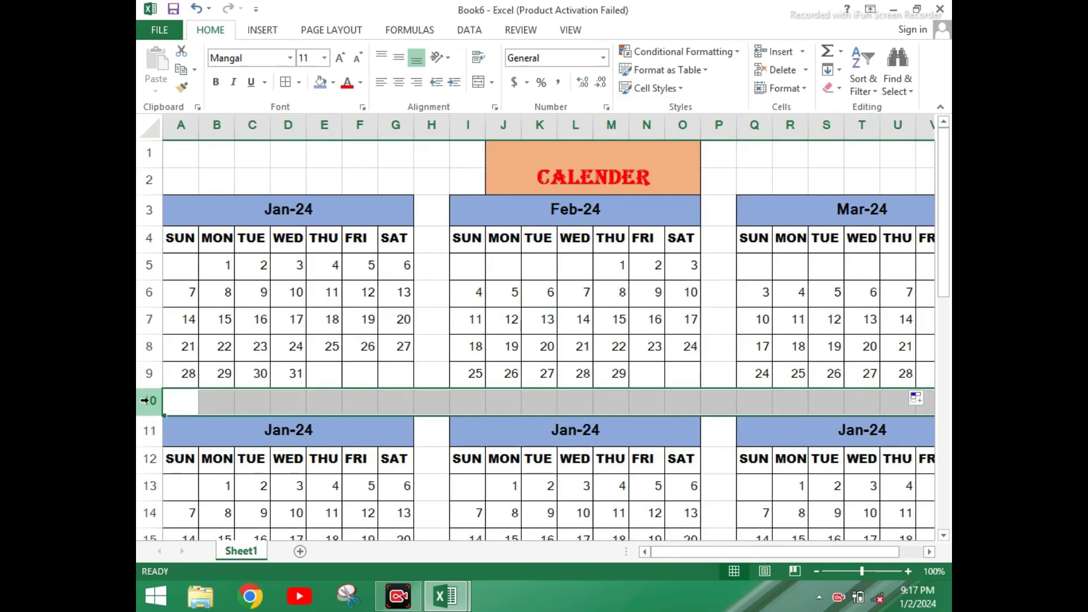
{"action": "key", "text": "ctrl+shift+plus"}
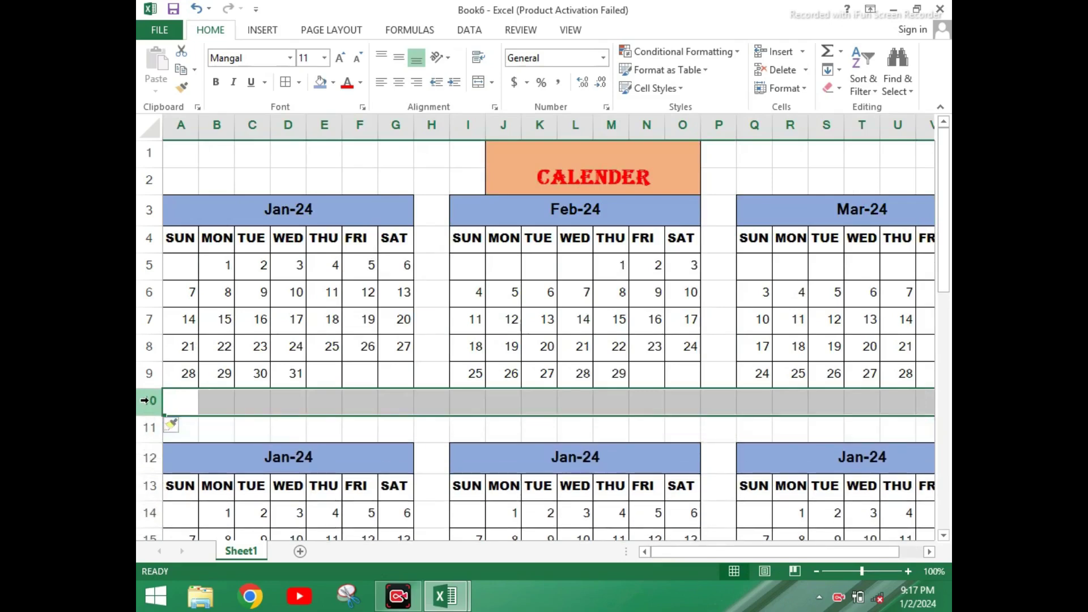
{"action": "left_click", "coordinate": [478, 410]}
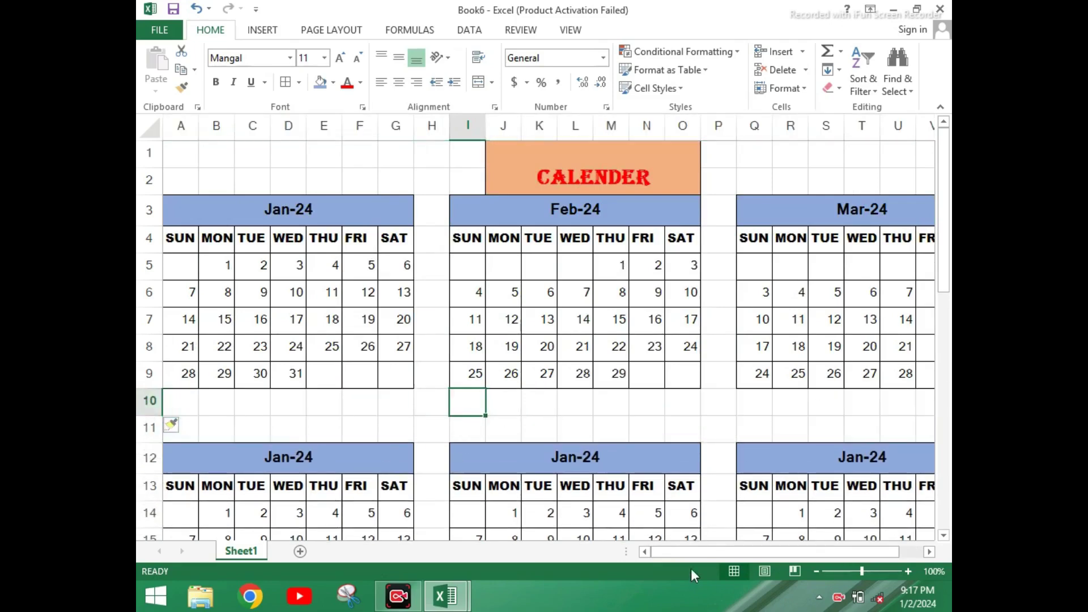
{"action": "scroll", "coordinate": [681, 548], "scroll_direction": "right", "scroll_amount": 2}
{"action": "left_click", "coordinate": [686, 405]}
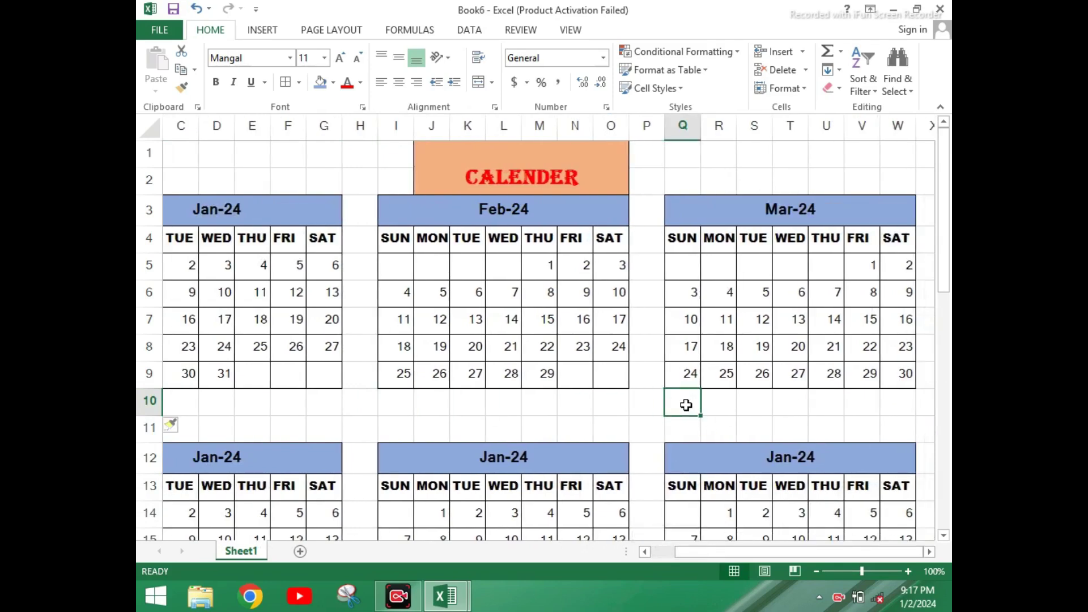
Enter 31 in Q10 under March's SUN column and add borders around that cell
{"action": "type", "text": "31"}
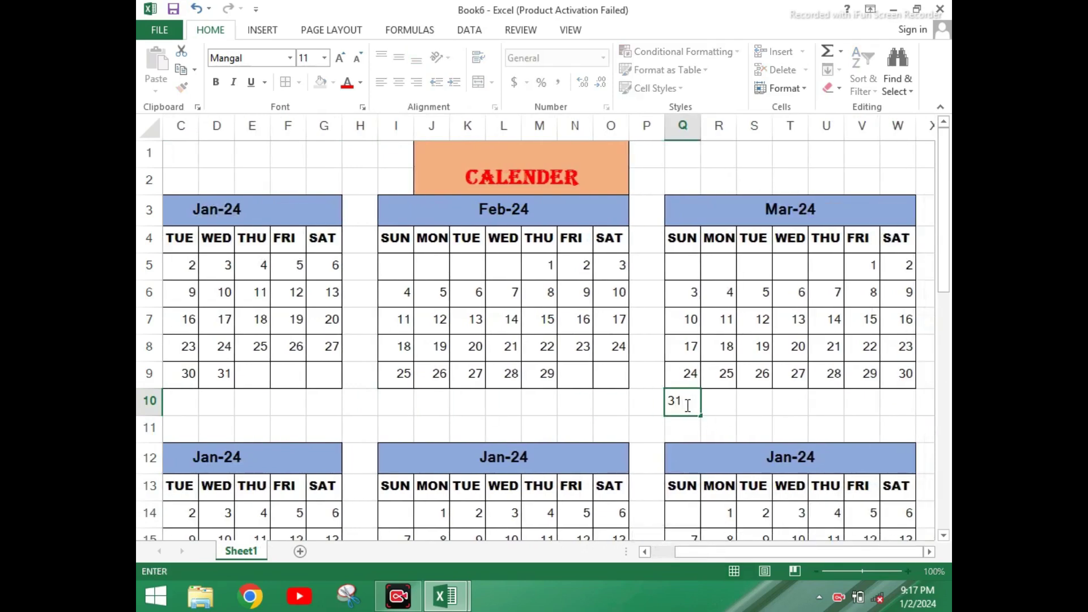
{"action": "left_click", "coordinate": [719, 402]}
{"action": "left_click", "coordinate": [680, 405]}
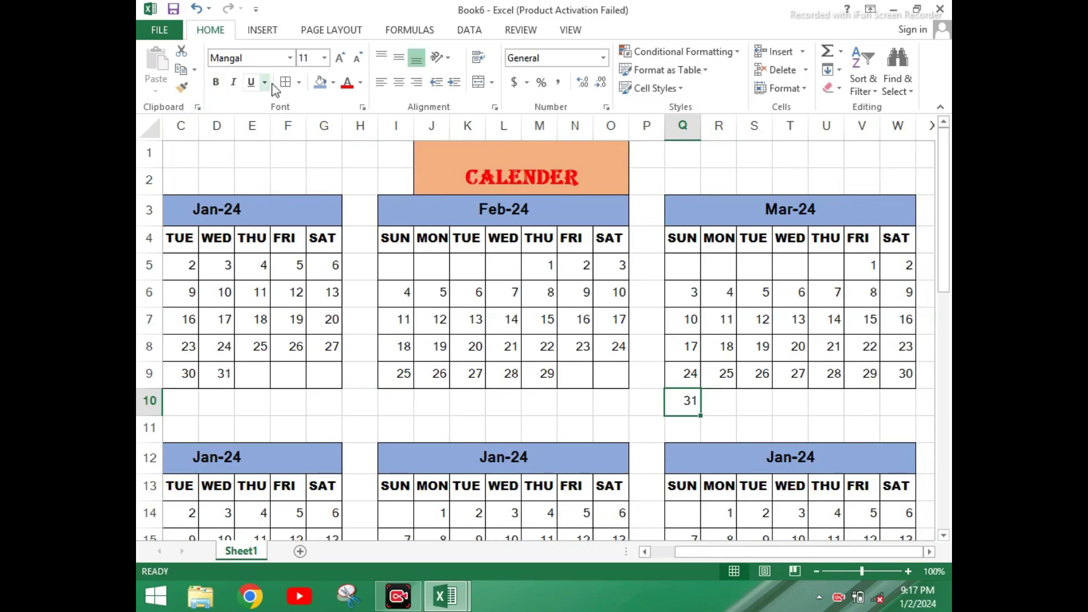
{"action": "left_click", "coordinate": [730, 420]}
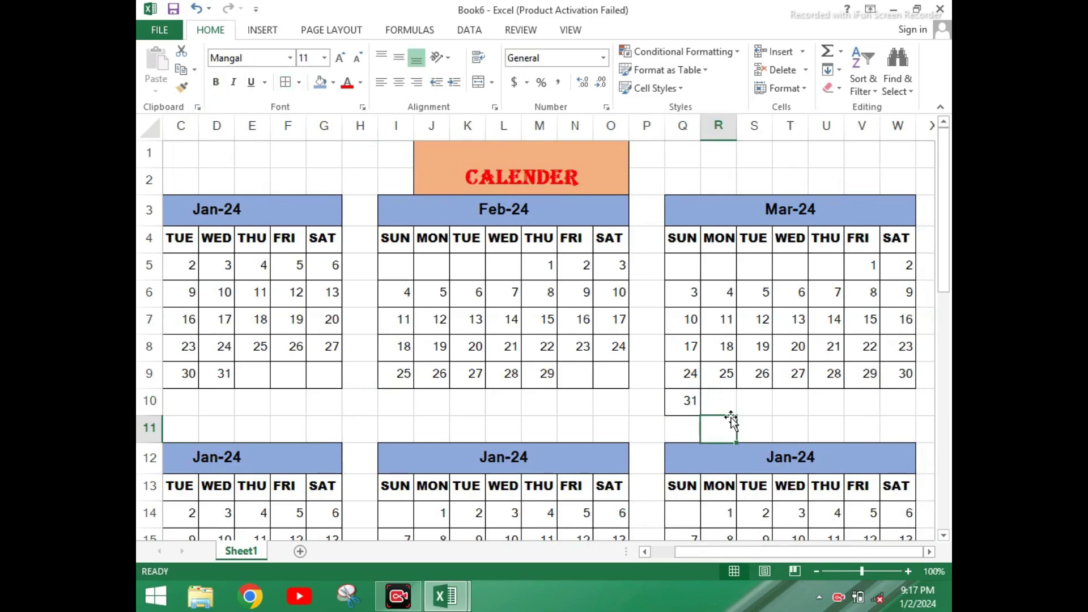
Change the month in the A12 header of the block below January to 4, for Apr-24
{"action": "left_click_drag", "start_coordinate": [694, 554], "coordinate": [658, 549]}
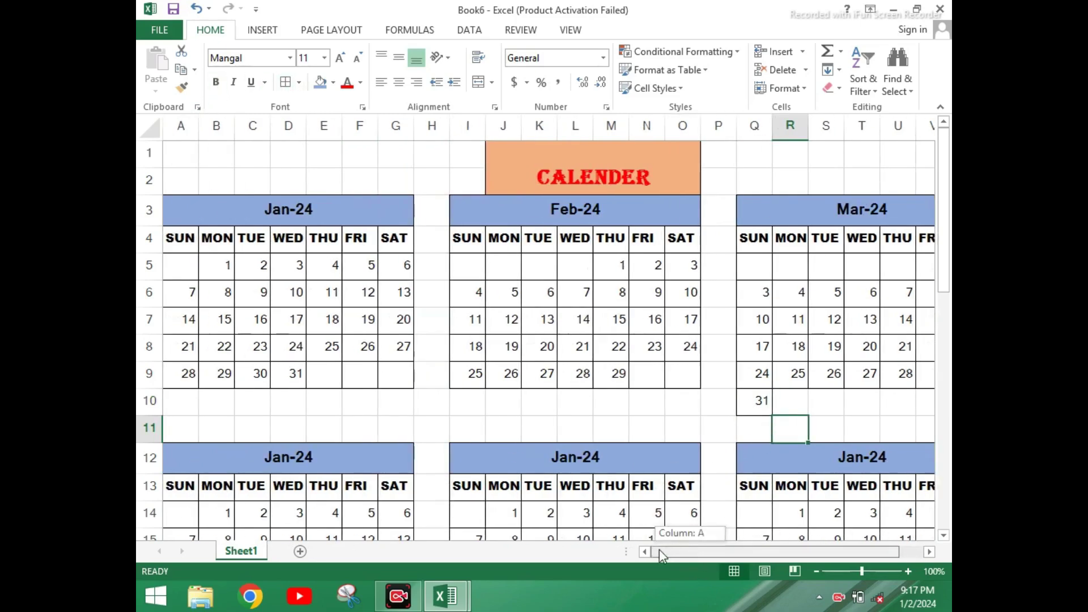
{"action": "scroll", "coordinate": [333, 420], "scroll_direction": "down", "scroll_amount": 2}
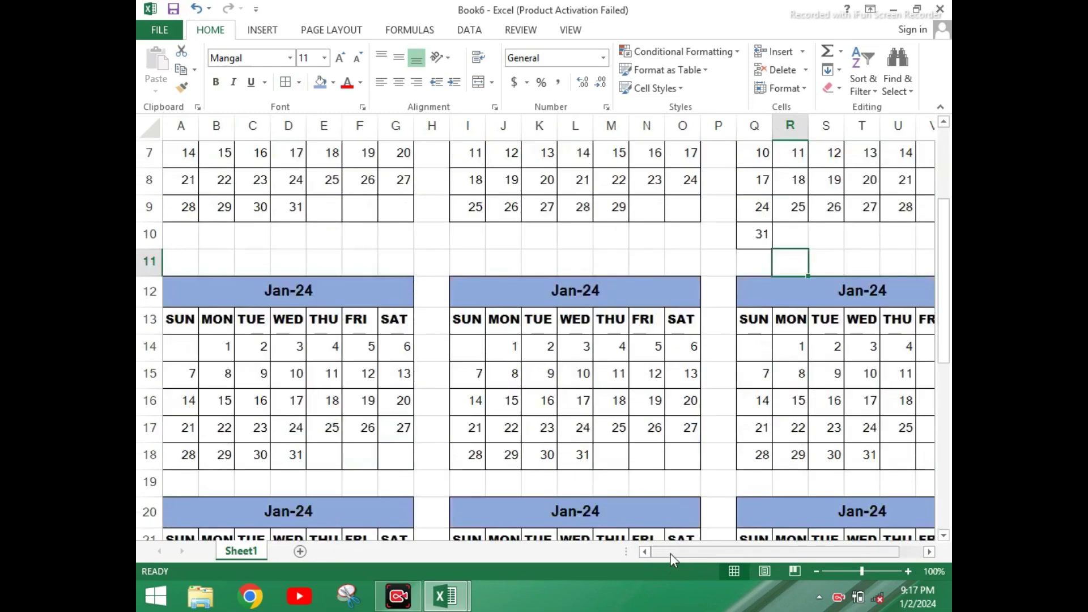
{"action": "scroll", "coordinate": [512, 339], "scroll_direction": "up", "scroll_amount": 2}
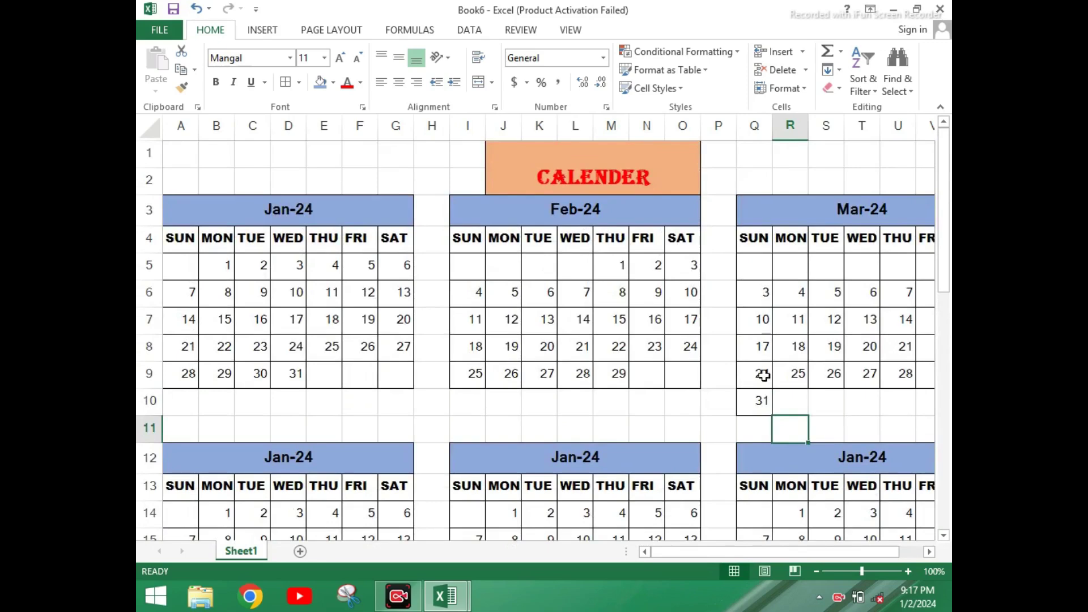
{"action": "left_click", "coordinate": [286, 458]}
{"action": "double_click", "coordinate": [285, 457]}
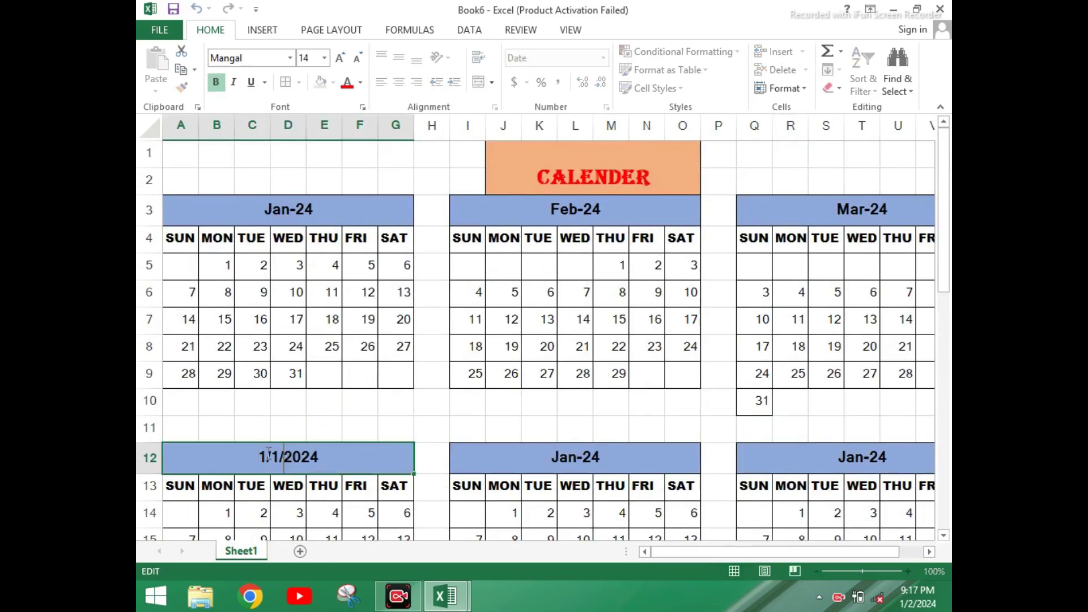
{"action": "key", "text": "BackSpace"}
{"action": "type", "text": "4"}
{"action": "left_click", "coordinate": [384, 405]}
Delete the 31 from D18 in the April block
{"action": "scroll", "coordinate": [384, 406], "scroll_direction": "down", "scroll_amount": 1}
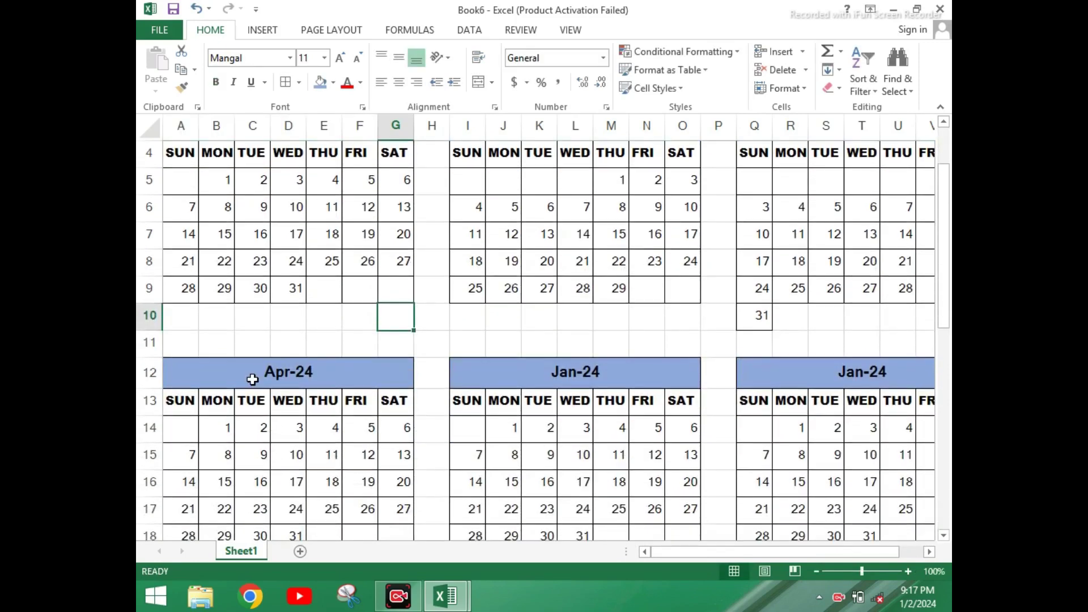
{"action": "scroll", "coordinate": [828, 311], "scroll_direction": "up", "scroll_amount": 1}
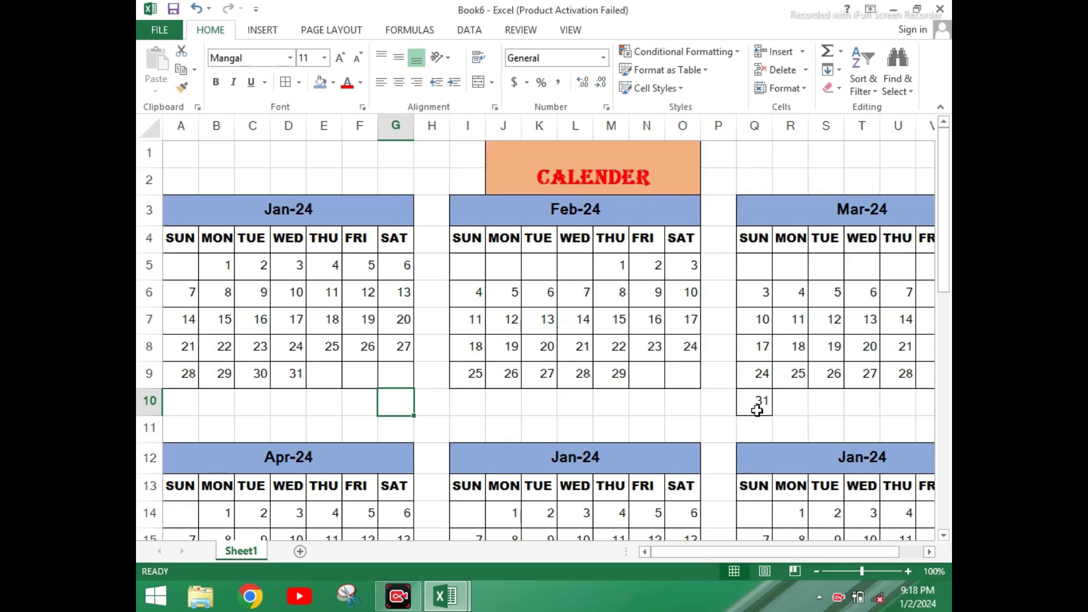
{"action": "scroll", "coordinate": [293, 406], "scroll_direction": "down", "scroll_amount": 1}
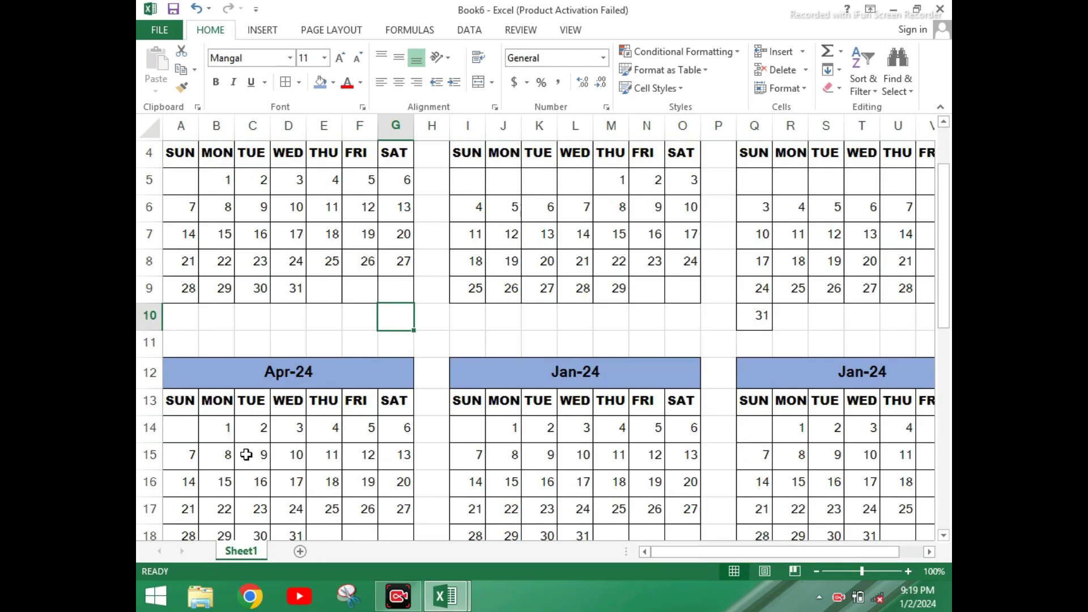
{"action": "left_click", "coordinate": [219, 428]}
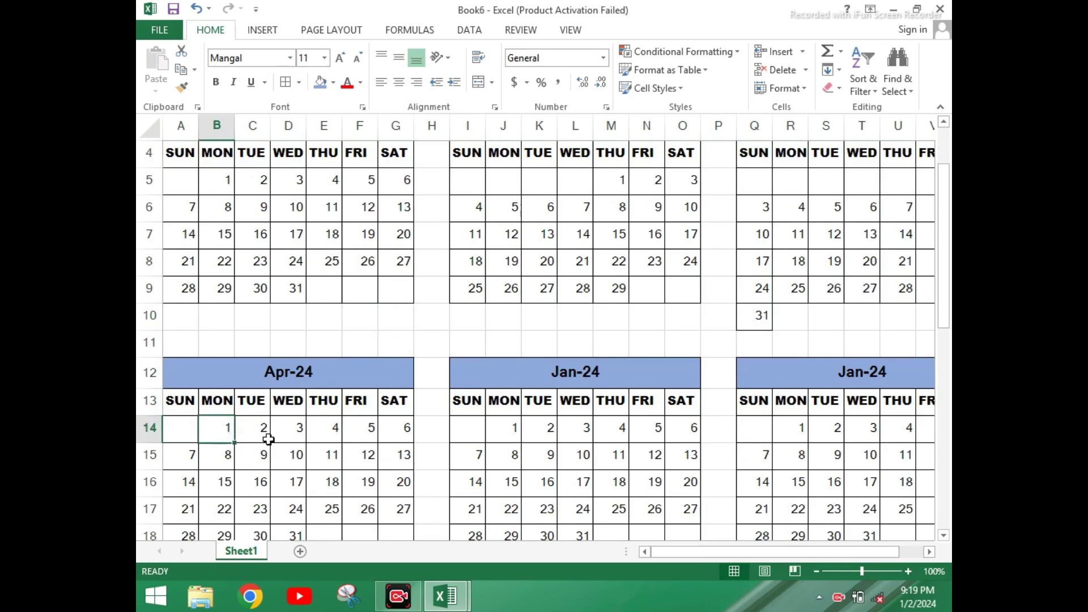
{"action": "scroll", "coordinate": [302, 466], "scroll_direction": "down", "scroll_amount": 1}
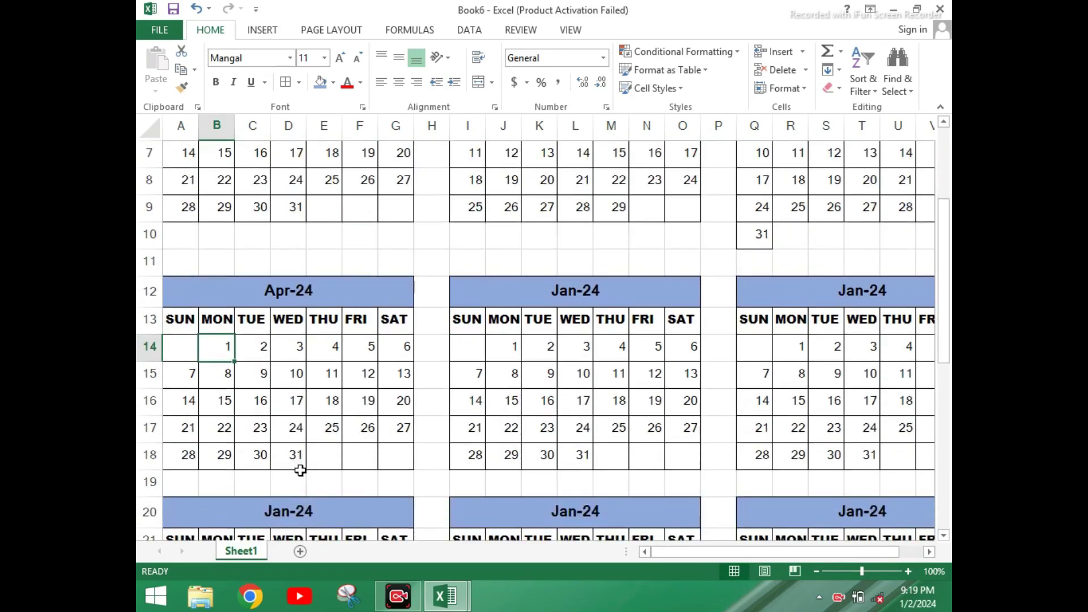
{"action": "left_click", "coordinate": [297, 460]}
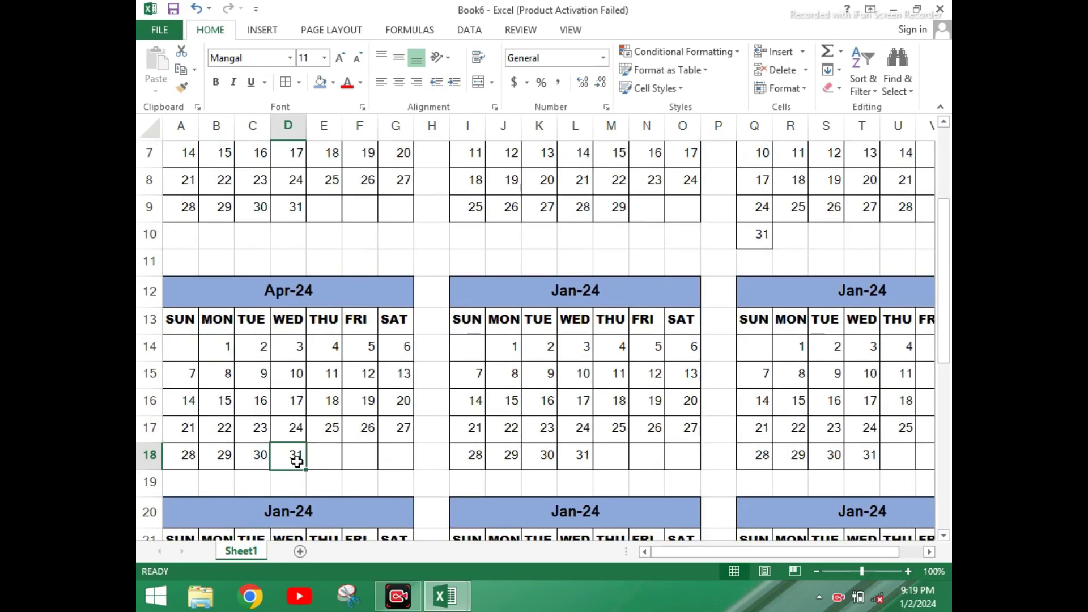
{"action": "left_click", "coordinate": [320, 454]}
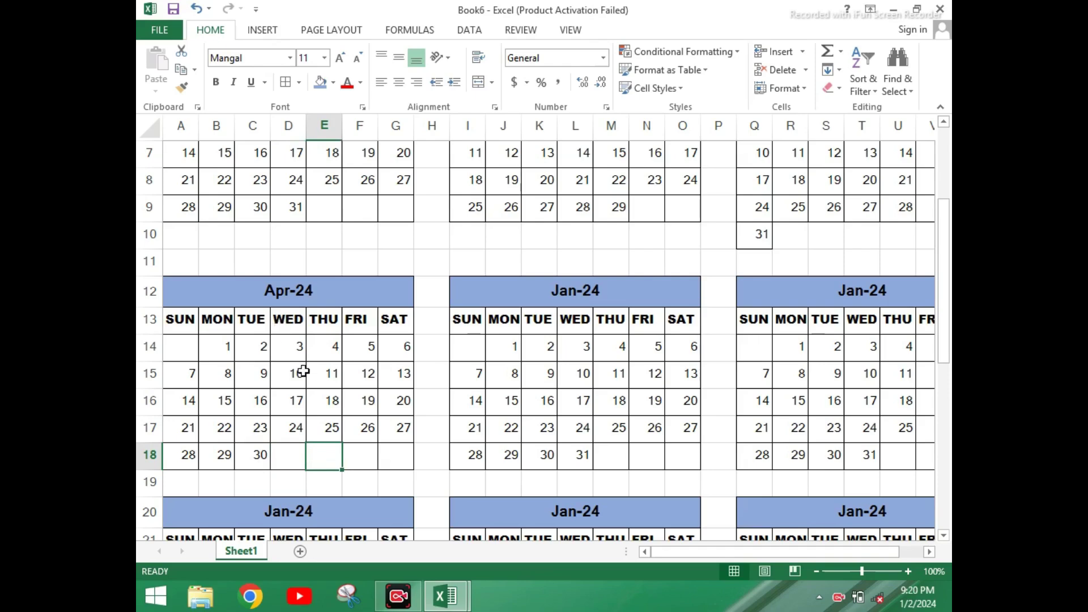
Clear the copied dates from I14:O18 in the block beside April and enter 1 in L14 under WED
{"action": "left_click", "coordinate": [515, 366]}
{"action": "left_click_drag", "start_coordinate": [476, 342], "coordinate": [685, 456]}
{"action": "key", "text": "Delete"}
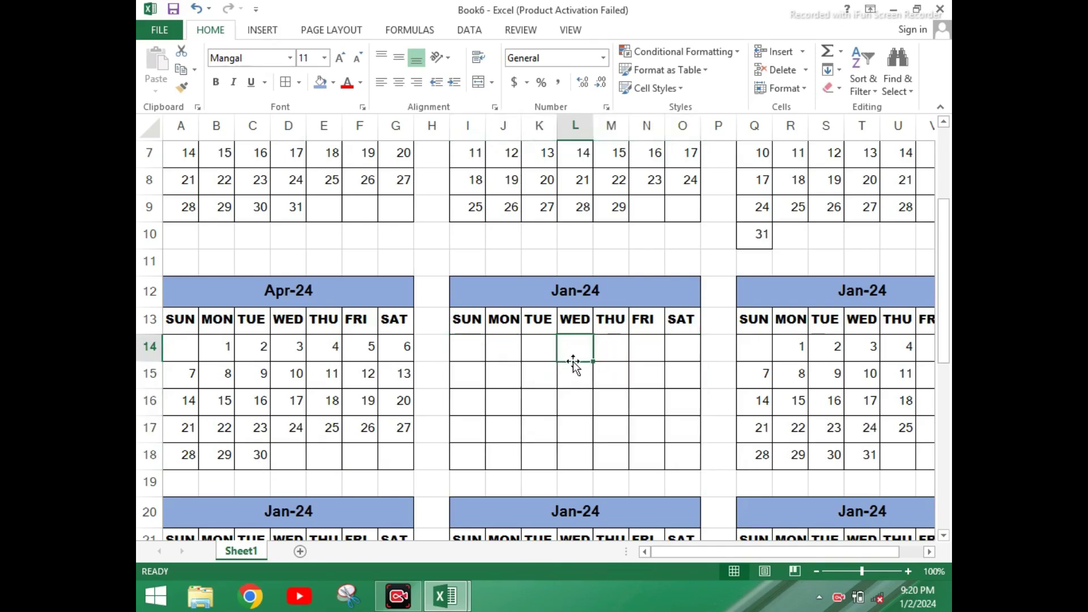
{"action": "type", "text": "1"}
{"action": "key", "text": "Return"}
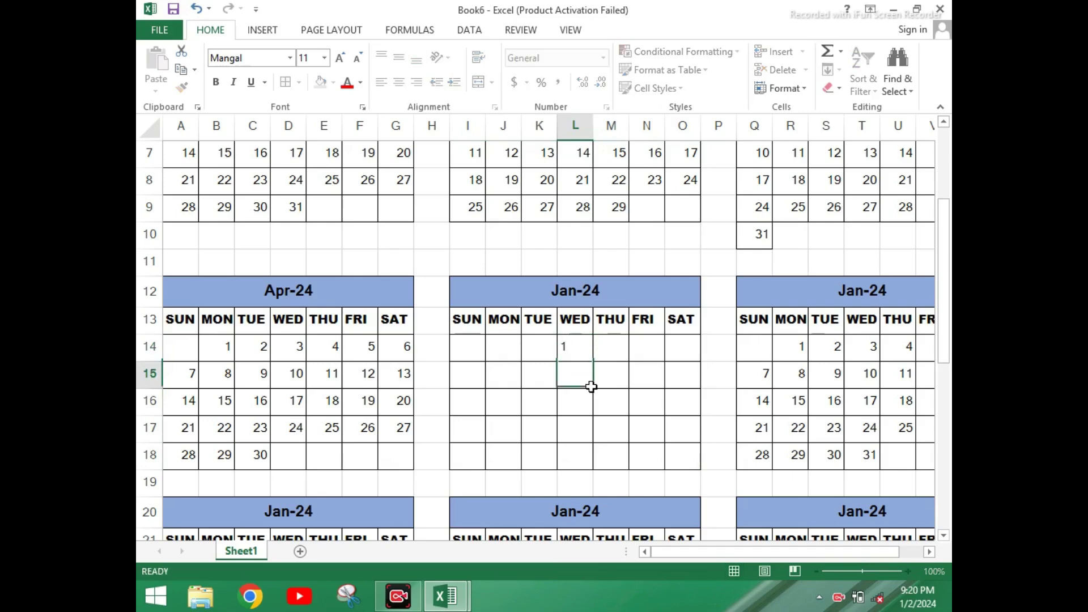
Change the month in the I12 header of the block beside April to 5, for May-24
{"action": "left_click", "coordinate": [576, 290]}
{"action": "double_click", "coordinate": [576, 291]}
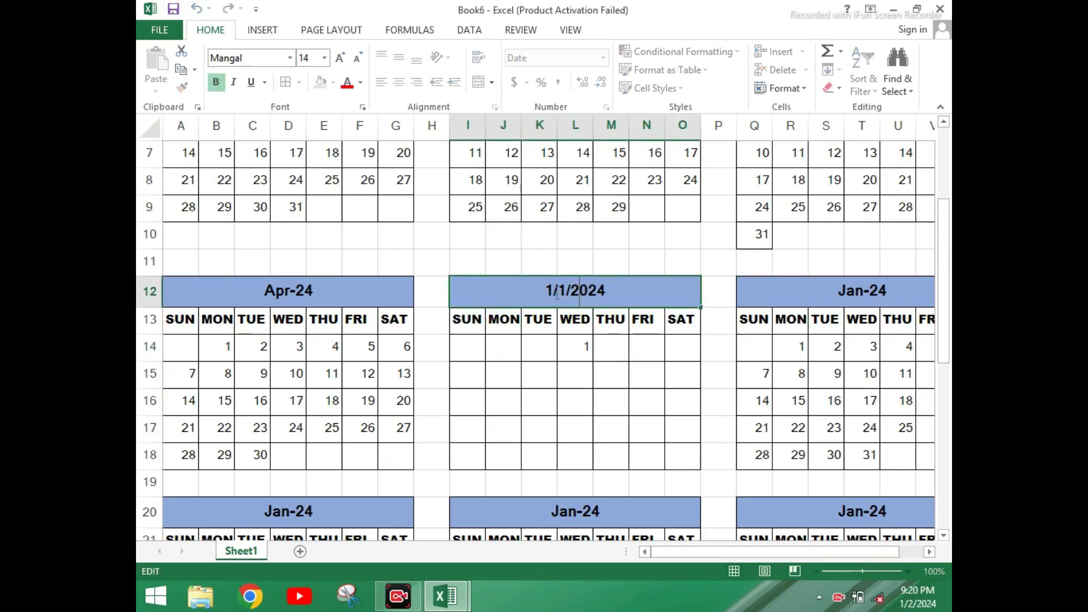
{"action": "key", "text": "BackSpace"}
{"action": "type", "text": "5"}
{"action": "left_click", "coordinate": [583, 357]}
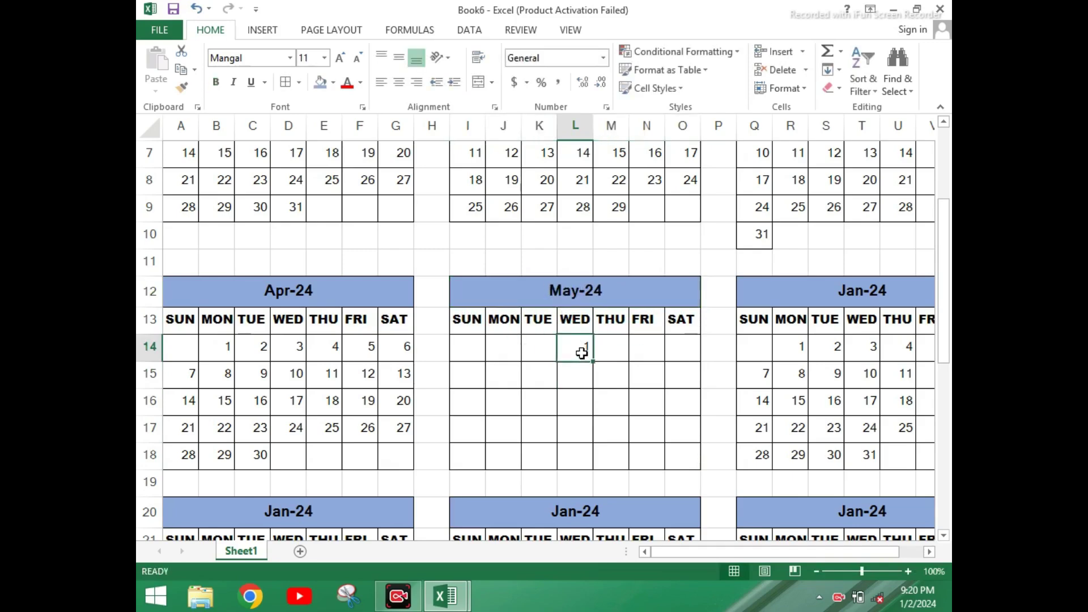
Enter 2, 3 and 4 in M14:O14 to complete the first week of the May block
{"action": "left_click", "coordinate": [613, 353]}
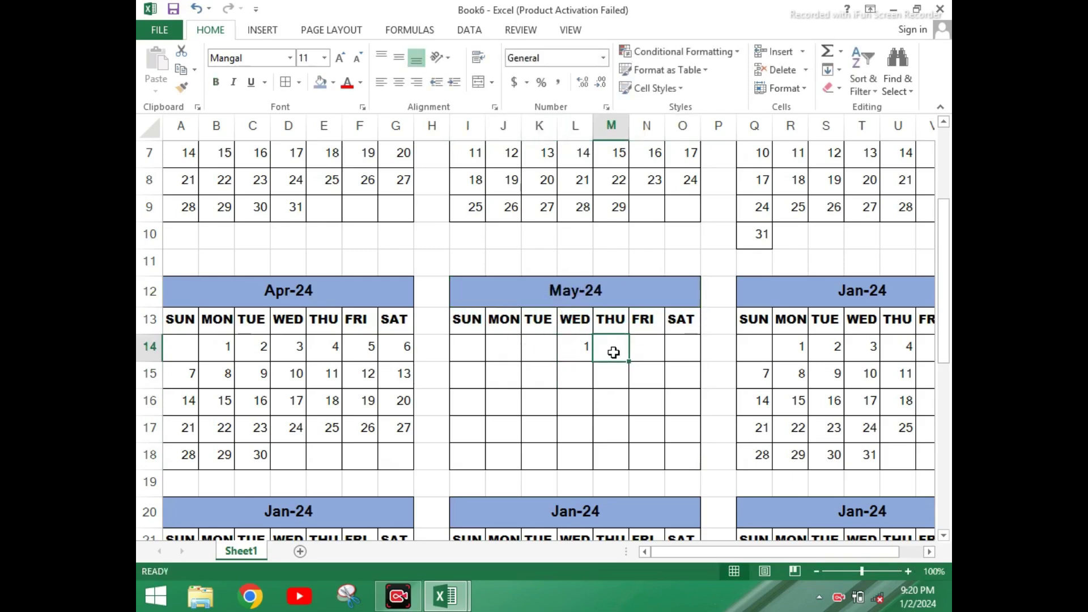
{"action": "type", "text": "2"}
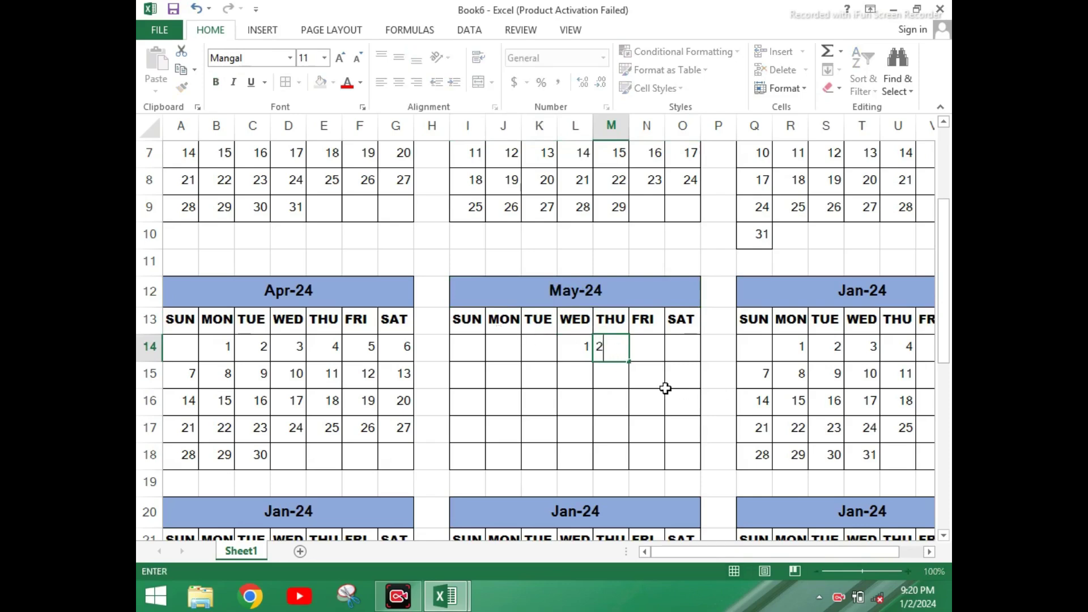
{"action": "left_click", "coordinate": [654, 352]}
{"action": "type", "text": "3"}
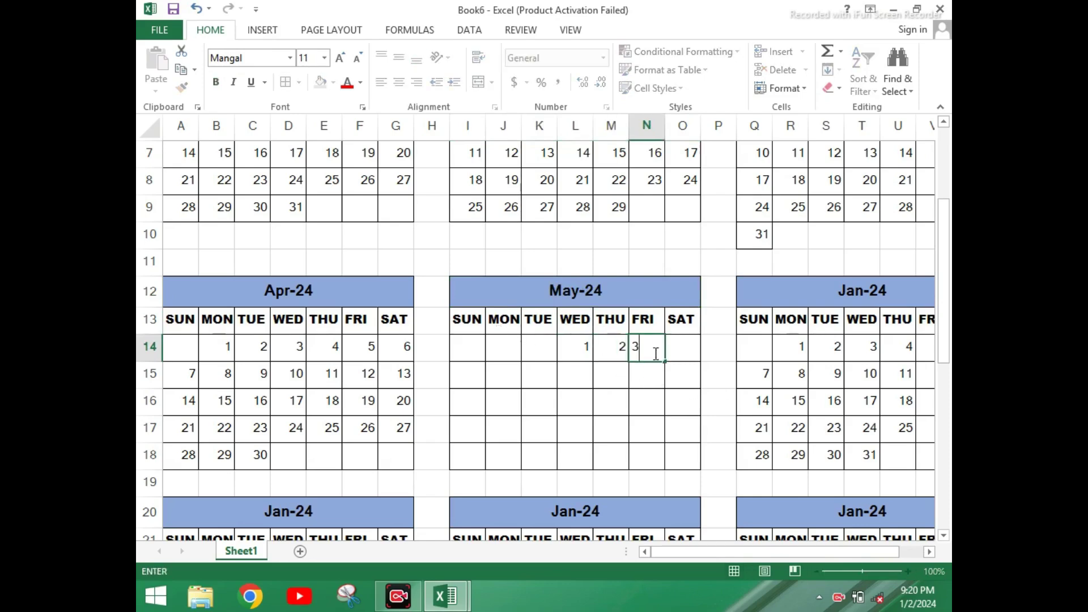
{"action": "key", "text": "Tab"}
{"action": "type", "text": "4"}
{"action": "key", "text": "Return"}
Enter the dates 5 through 11 in I15:O15 of the May block
{"action": "key", "text": "Left"}
{"action": "key", "text": "Left"}
{"action": "key", "text": "Left"}
{"action": "key", "text": "Left"}
{"action": "key", "text": "Left"}
{"action": "key", "text": "Left"}
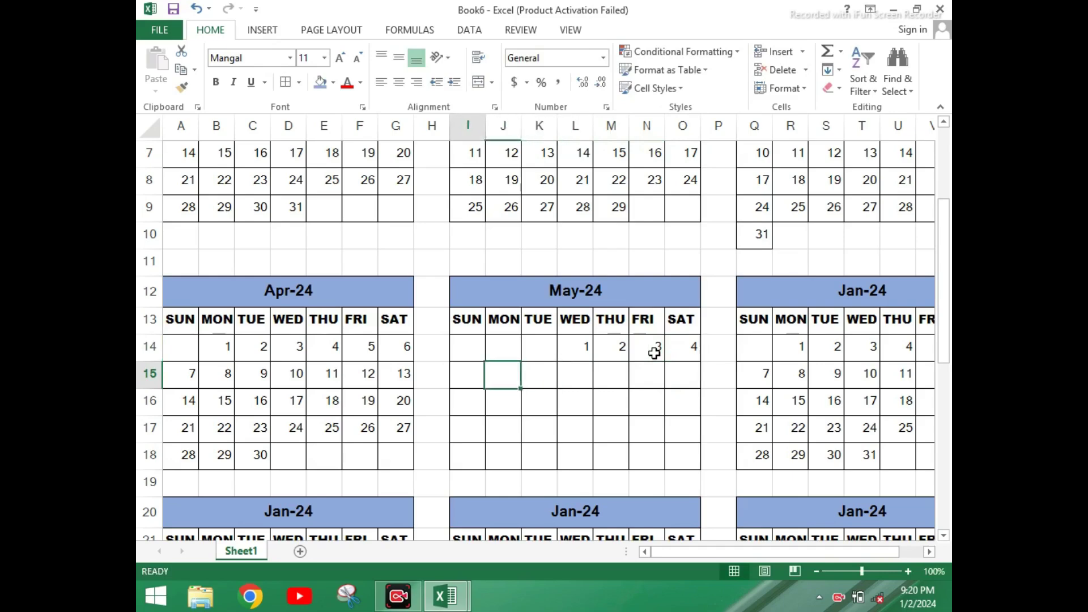
{"action": "type", "text": "5"}
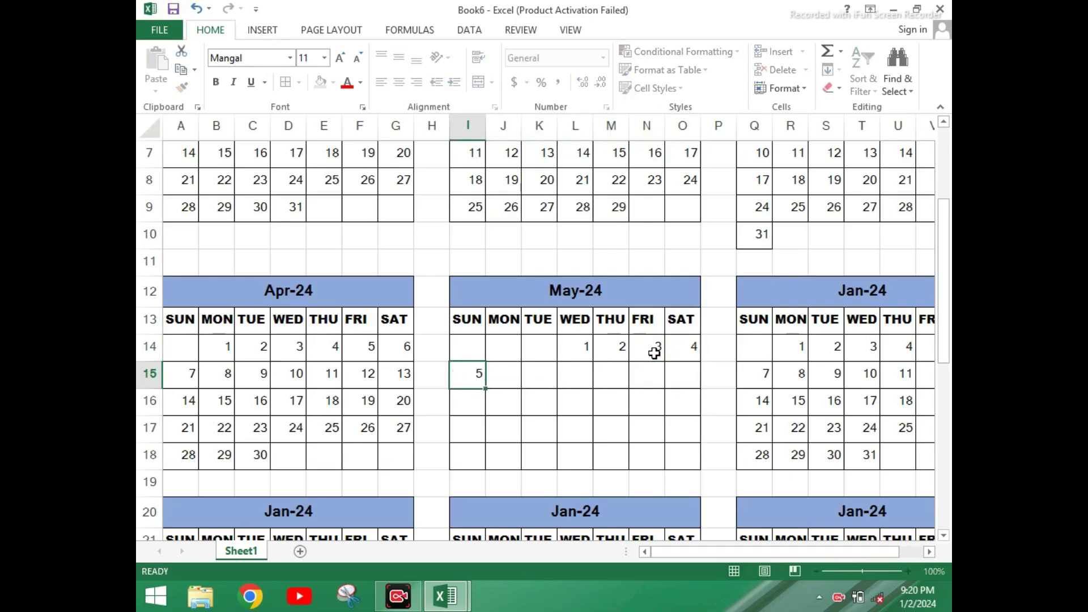
{"action": "key", "text": "Tab"}
{"action": "type", "text": "6"}
{"action": "key", "text": "Tab"}
{"action": "type", "text": "7"}
{"action": "key", "text": "Tab"}
{"action": "type", "text": "8"}
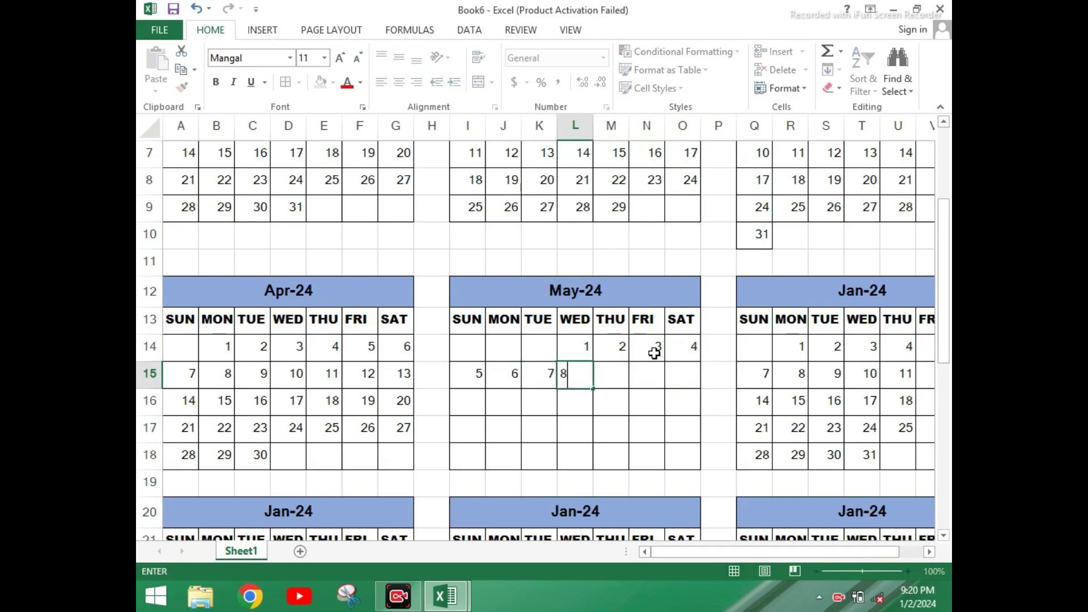
{"action": "key", "text": "Tab"}
{"action": "type", "text": "9"}
{"action": "key", "text": "Tab"}
{"action": "type", "text": "1"}
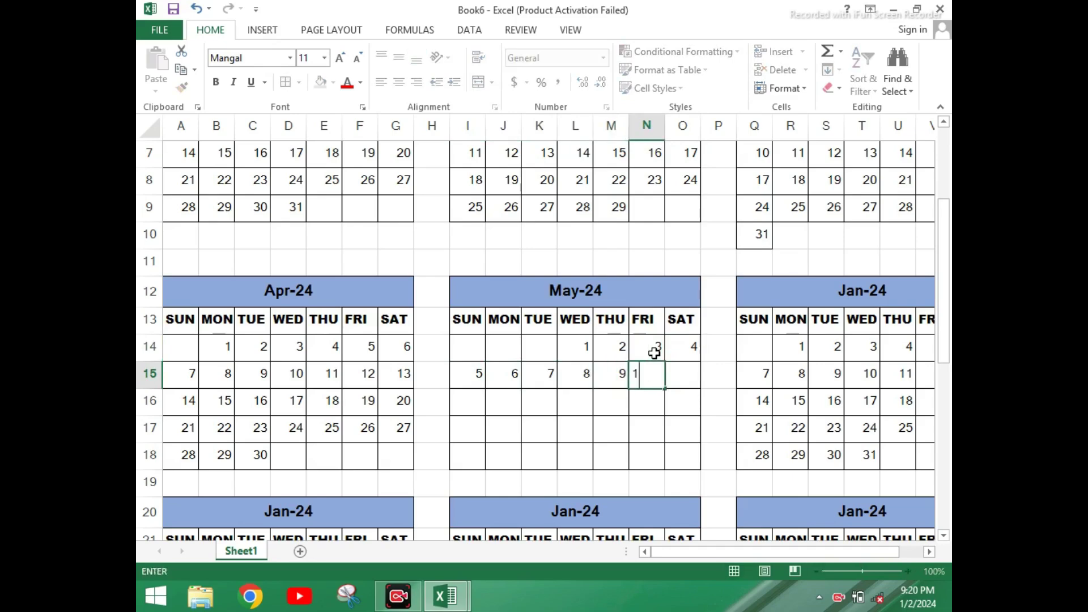
{"action": "type", "text": "0"}
{"action": "key", "text": "Tab"}
{"action": "type", "text": "11"}
{"action": "key", "text": "ctrl+Return"}
Enter the dates 12 through 18 in I16:O16 of the May block
{"action": "key", "text": "Down"}
{"action": "key", "text": "Left"}
{"action": "key", "text": "Left"}
{"action": "key", "text": "Left"}
{"action": "key", "text": "Left"}
{"action": "key", "text": "Left"}
{"action": "key", "text": "Left"}
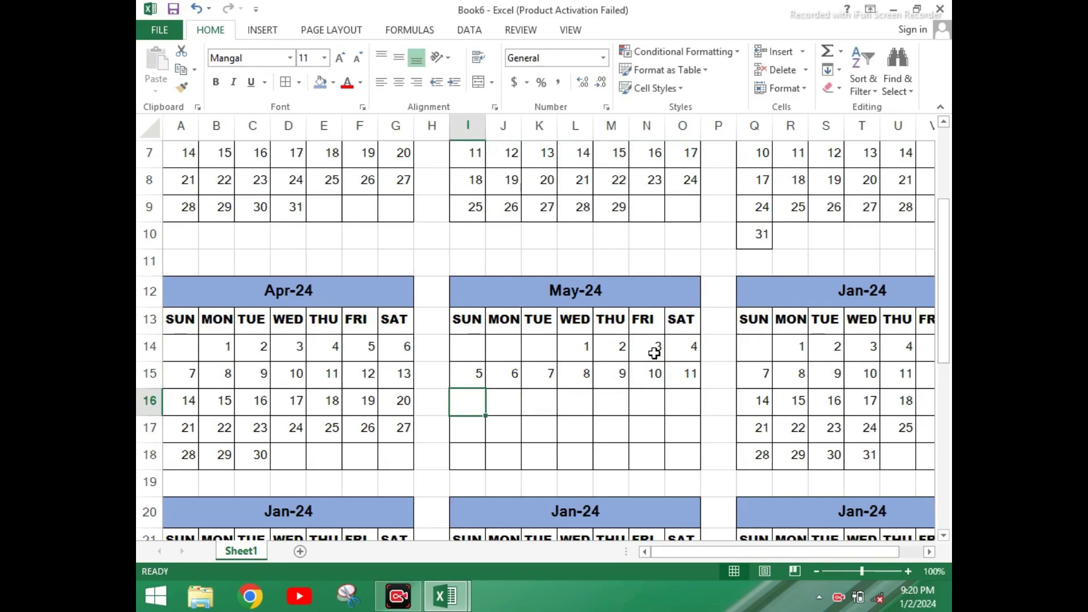
{"action": "type", "text": "12"}
{"action": "key", "text": "Tab"}
{"action": "type", "text": "13"}
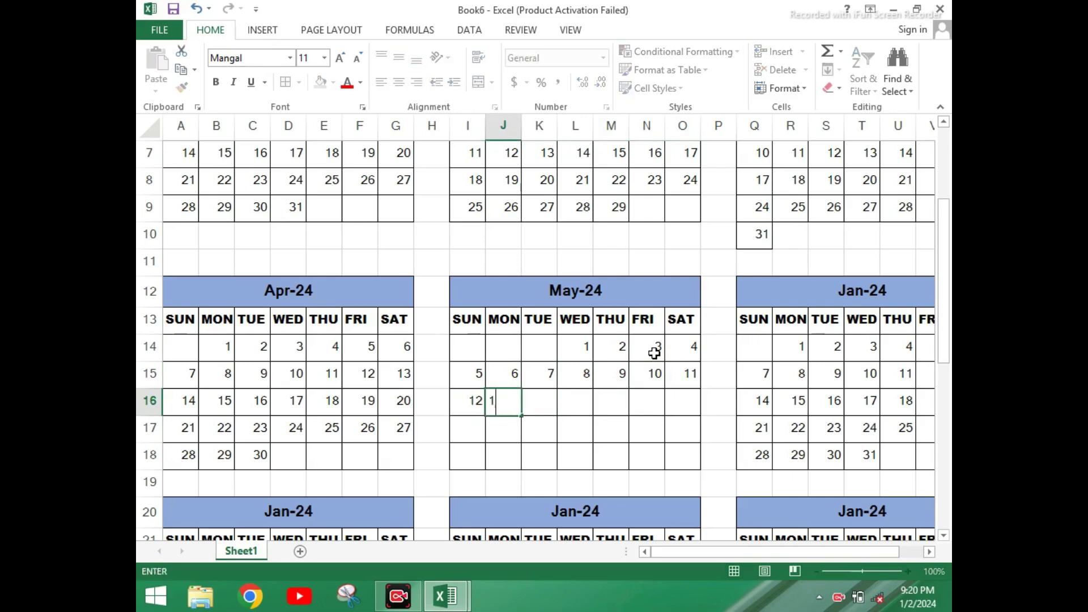
{"action": "key", "text": "Tab"}
{"action": "type", "text": "14"}
{"action": "key", "text": "Tab"}
{"action": "type", "text": "15"}
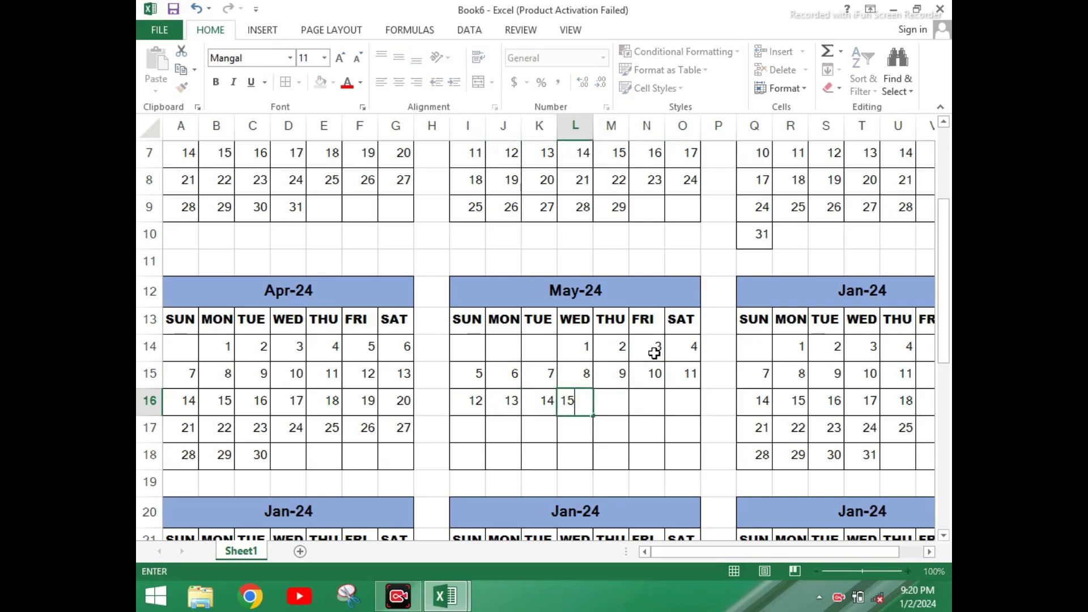
{"action": "key", "text": "Tab"}
{"action": "type", "text": "16"}
{"action": "key", "text": "Tab"}
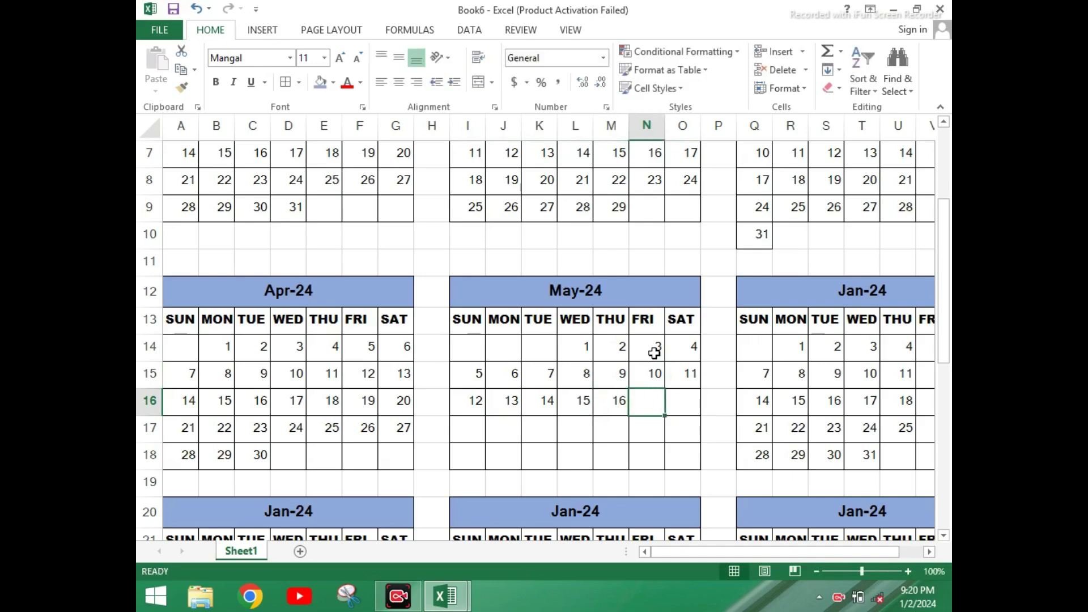
{"action": "type", "text": "17"}
{"action": "key", "text": "Tab"}
{"action": "type", "text": "18"}
{"action": "key", "text": "Return"}
Enter the dates 19 through 25 in I17:O17 of the May block
{"action": "key", "text": "Left"}
{"action": "key", "text": "Left"}
{"action": "key", "text": "Left"}
{"action": "key", "text": "Left"}
{"action": "key", "text": "Left"}
{"action": "key", "text": "Left"}
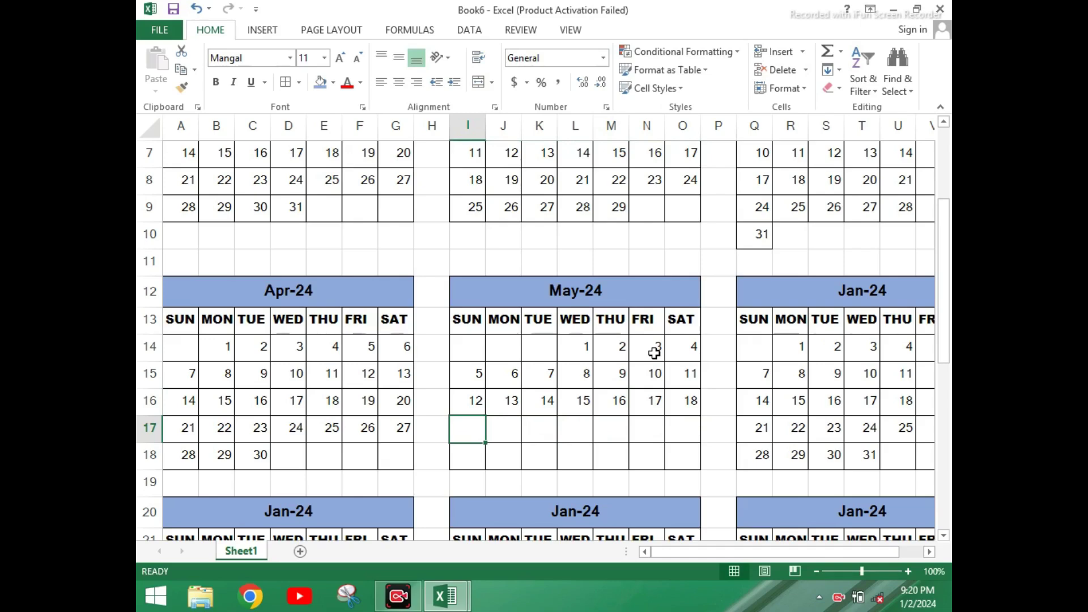
{"action": "type", "text": "19"}
{"action": "key", "text": "Tab"}
{"action": "type", "text": "20"}
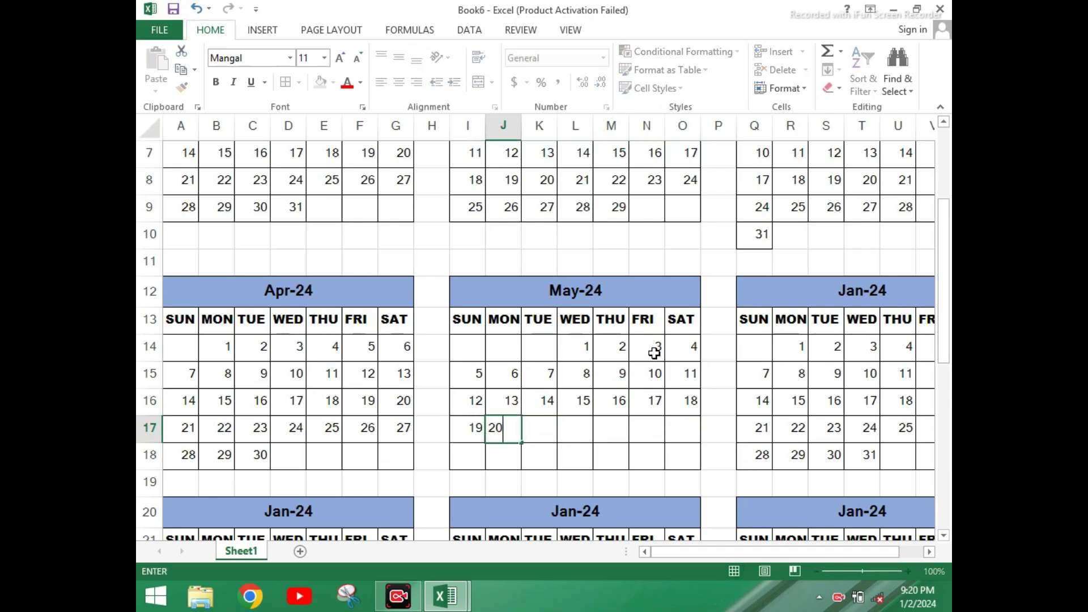
{"action": "key", "text": "Tab"}
{"action": "type", "text": "21"}
{"action": "key", "text": "Tab"}
{"action": "type", "text": "22"}
{"action": "key", "text": "Tab"}
{"action": "type", "text": "23"}
{"action": "key", "text": "Tab"}
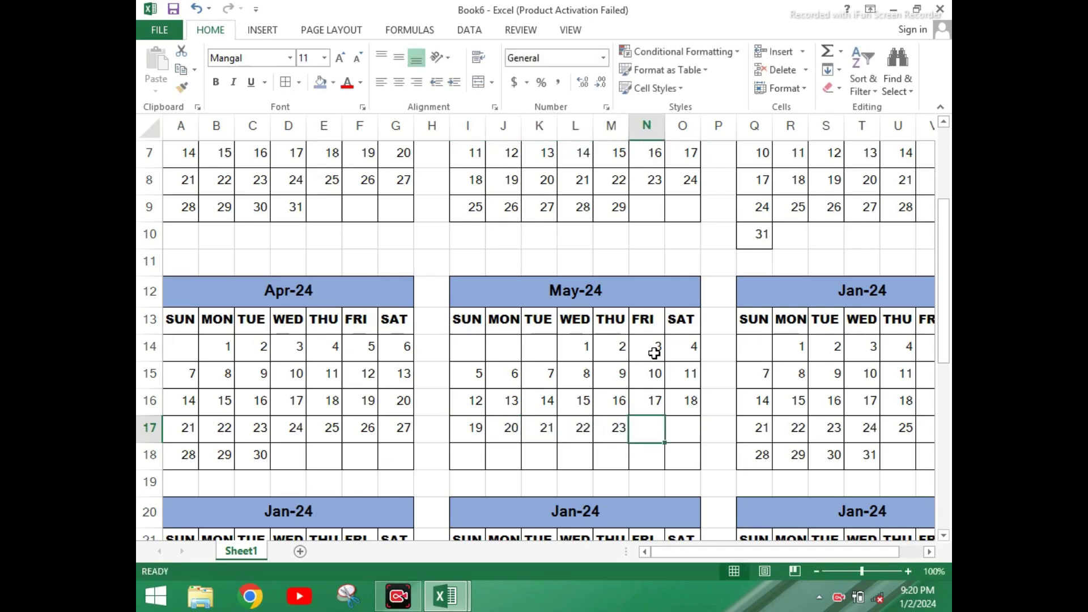
{"action": "type", "text": "24"}
{"action": "key", "text": "Tab"}
{"action": "type", "text": "25"}
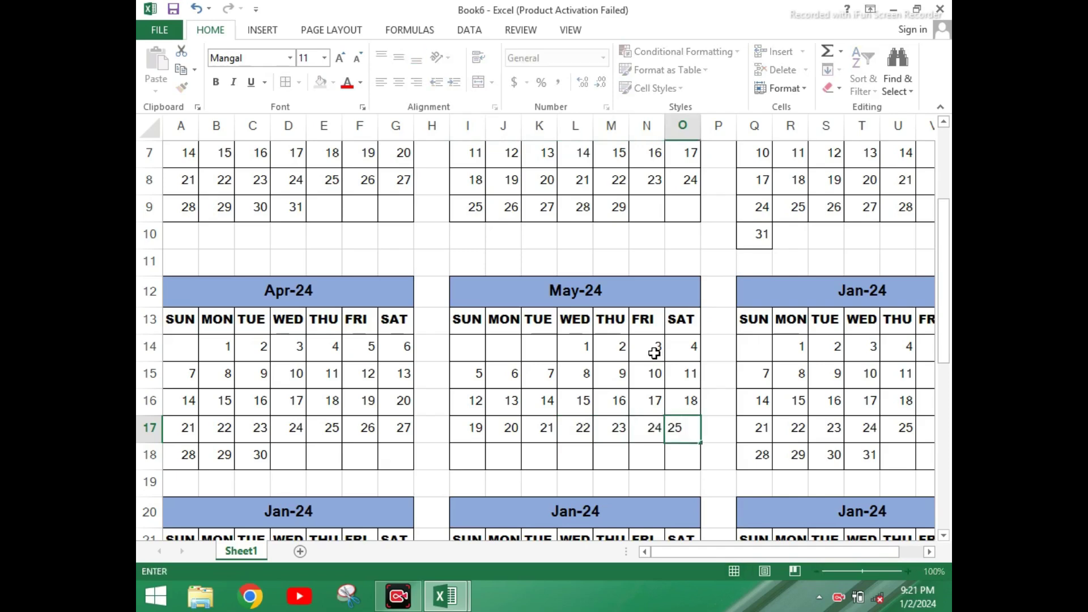
{"action": "key", "text": "Return"}
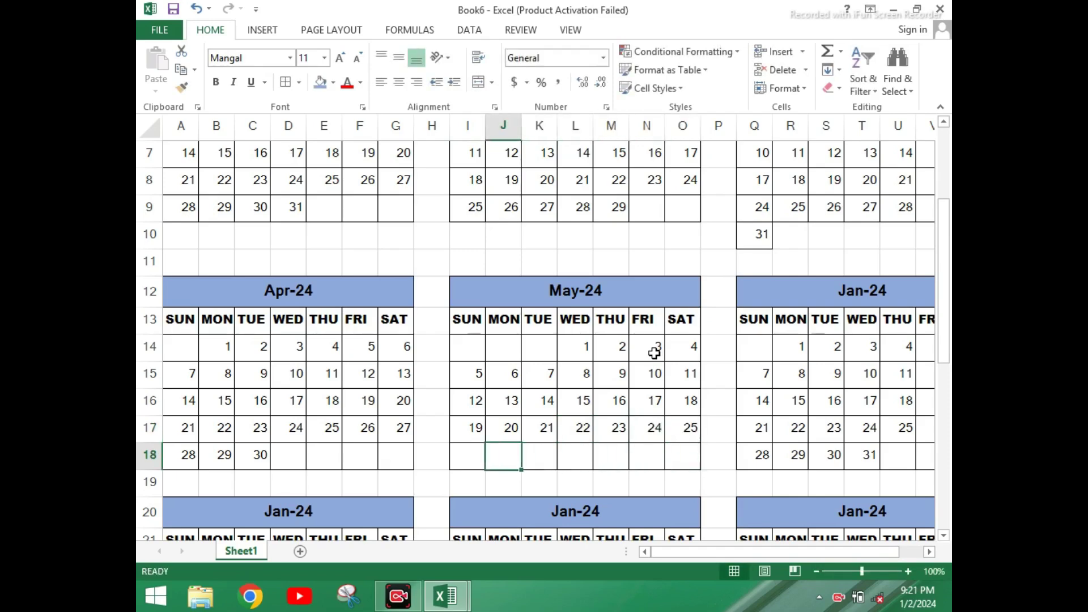
Enter the dates 26 through 31 in I18:N18 to complete the May block
{"action": "type", "text": "26"}
{"action": "key", "text": "Tab"}
{"action": "type", "text": "27"}
{"action": "key", "text": "Tab"}
{"action": "type", "text": "28"}
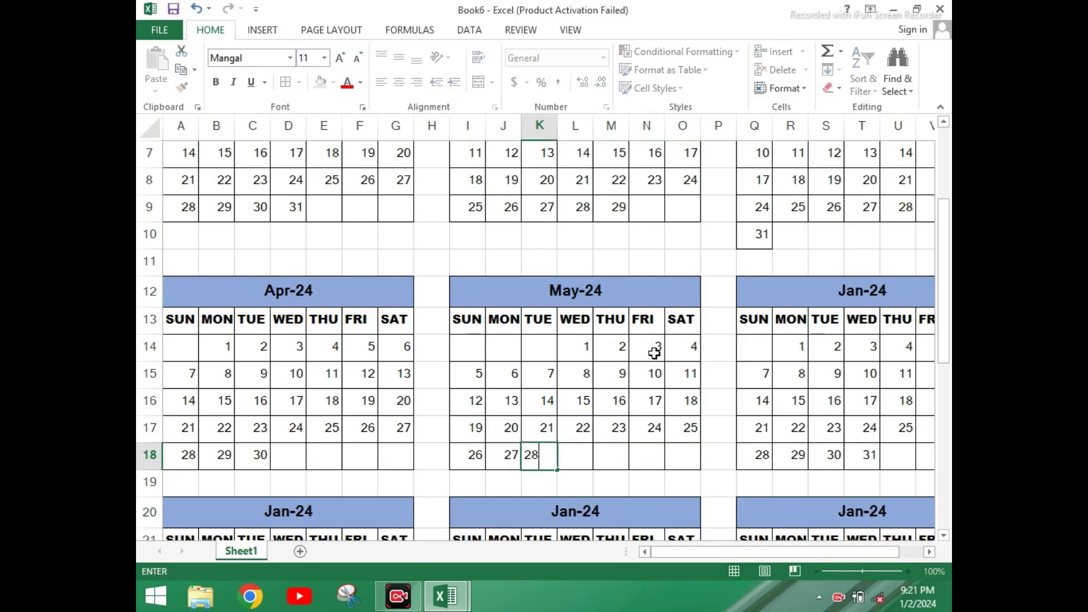
{"action": "key", "text": "Tab"}
{"action": "type", "text": "29"}
{"action": "key", "text": "Tab"}
{"action": "type", "text": "30"}
{"action": "key", "text": "Tab"}
{"action": "type", "text": "31"}
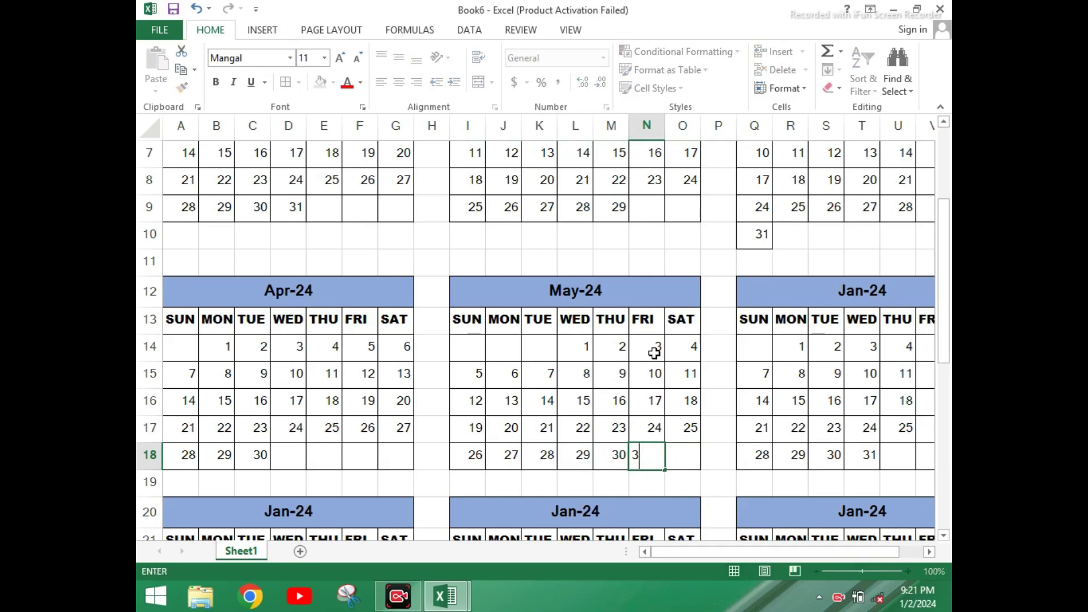
{"action": "left_click", "coordinate": [677, 419]}
{"action": "left_click", "coordinate": [648, 370]}
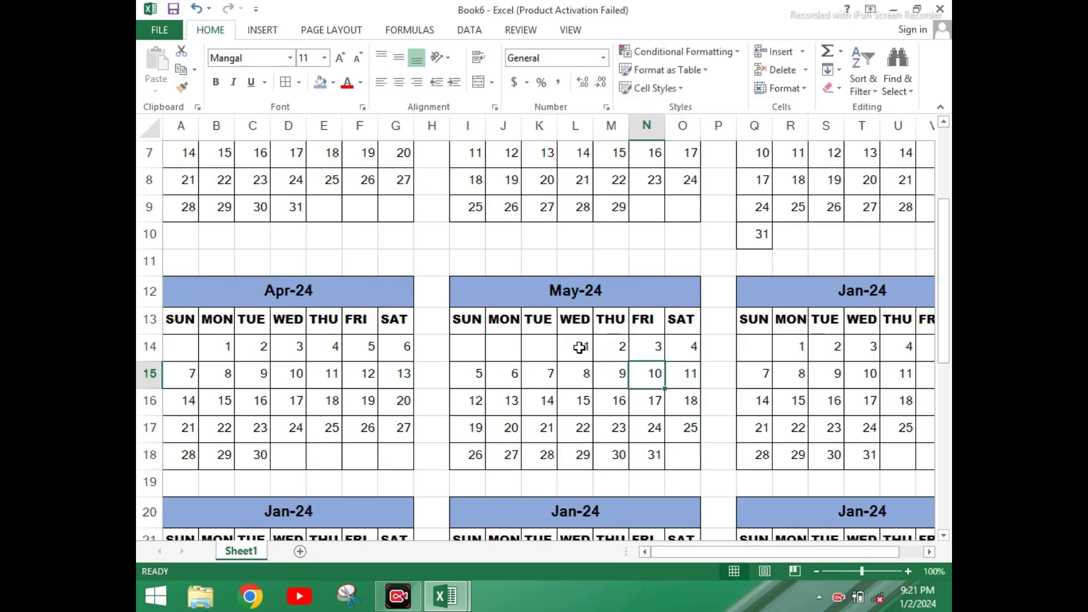
{"action": "left_click", "coordinate": [576, 347]}
{"action": "left_click", "coordinate": [656, 430]}
Change the month header in Q12 from January to June by setting its date to 6/1/2024
{"action": "left_click", "coordinate": [807, 286]}
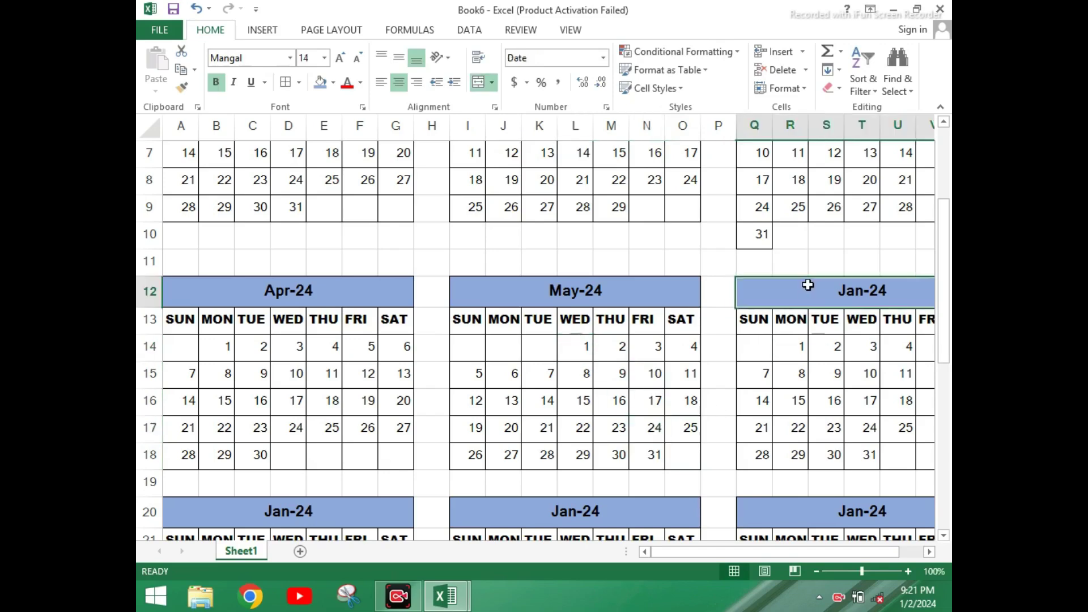
{"action": "double_click", "coordinate": [857, 293]}
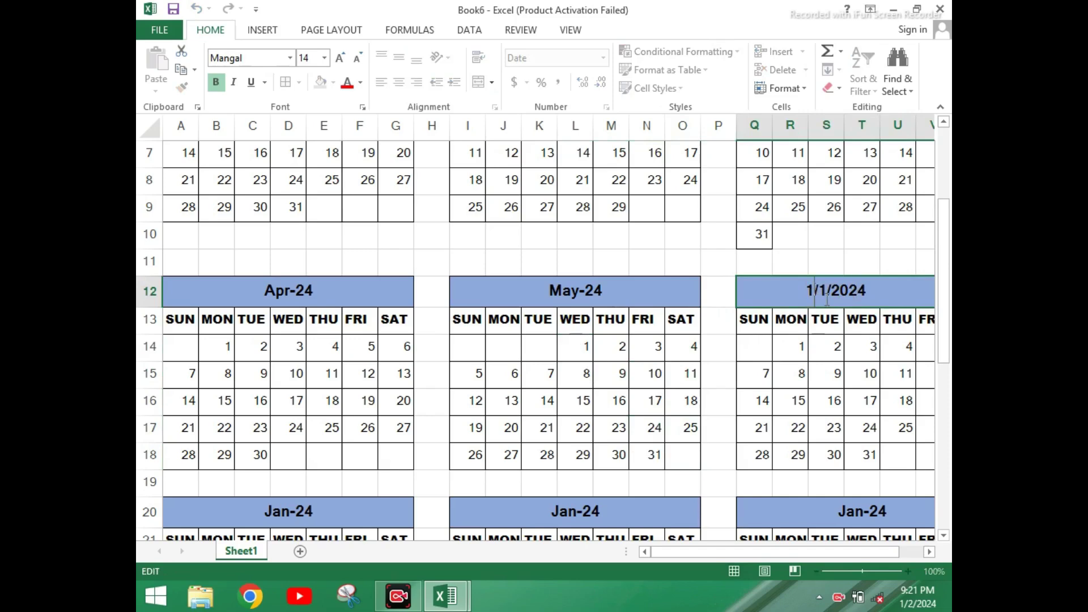
{"action": "key", "text": "BackSpace"}
{"action": "type", "text": "6"}
{"action": "left_click", "coordinate": [862, 374]}
Clear the copied January dates from Q14:W18 in the June block
{"action": "mouse_move", "coordinate": [690, 552]}
{"action": "left_mouse_down"}
{"action": "mouse_move", "coordinate": [720, 553]}
{"action": "mouse_move", "coordinate": [722, 401]}
{"action": "mouse_move", "coordinate": [670, 573]}
{"action": "mouse_move", "coordinate": [699, 555]}
{"action": "left_mouse_up"}
{"action": "left_click", "coordinate": [748, 347]}
{"action": "left_click_drag", "start_coordinate": [735, 346], "coordinate": [928, 454]}
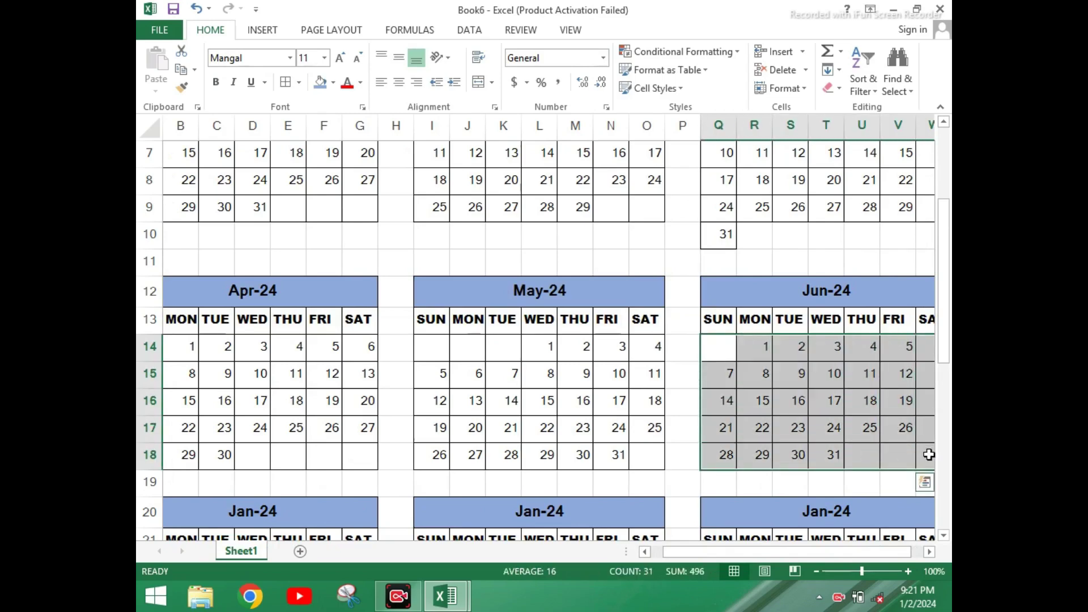
{"action": "key", "text": "Delete"}
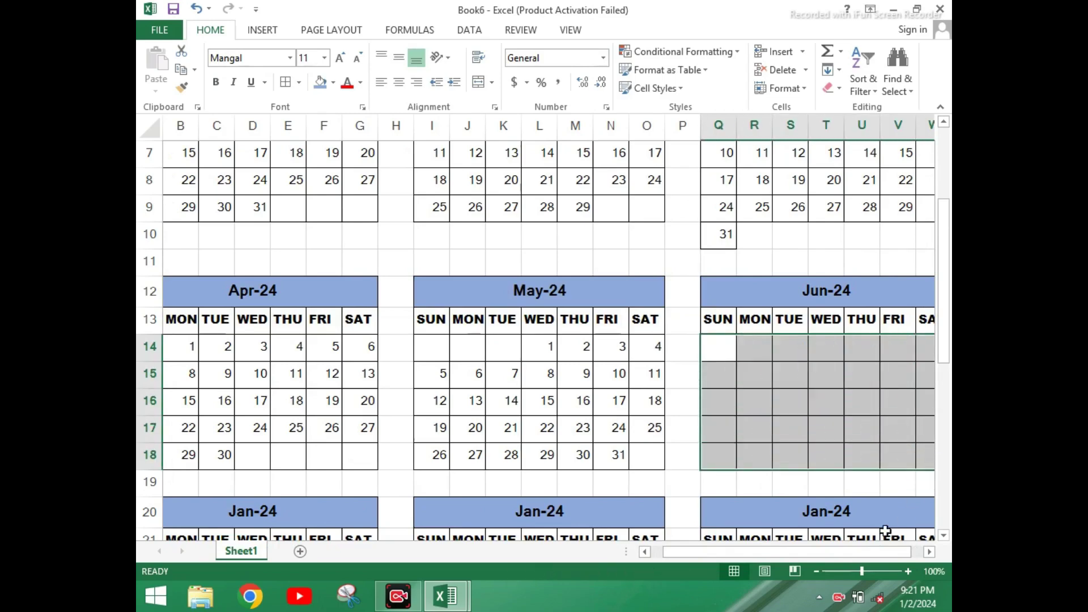
{"action": "left_click_drag", "start_coordinate": [685, 549], "coordinate": [706, 549]}
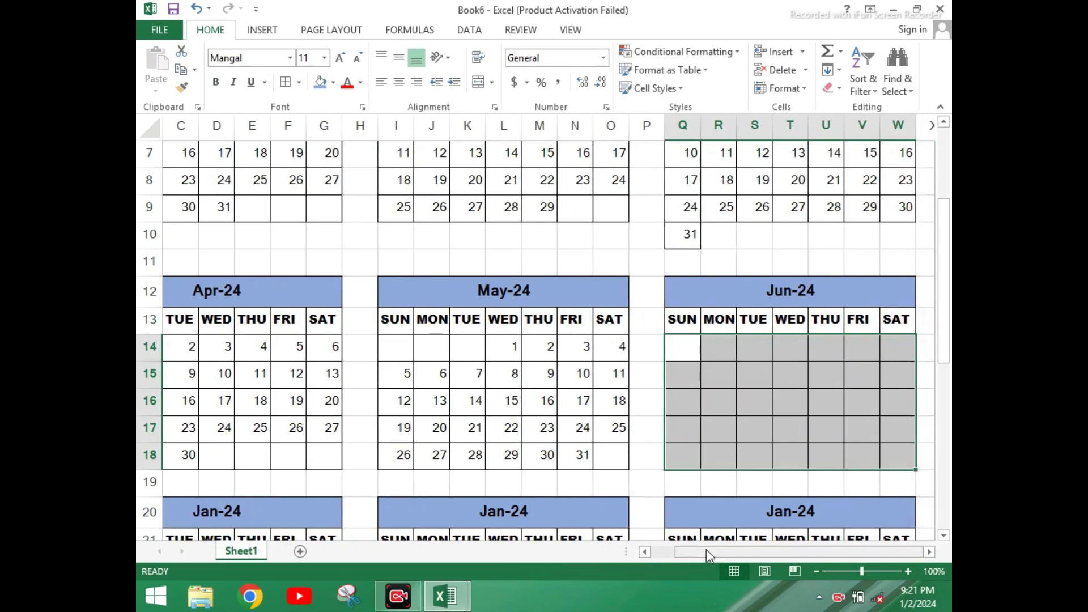
{"action": "left_click", "coordinate": [706, 383]}
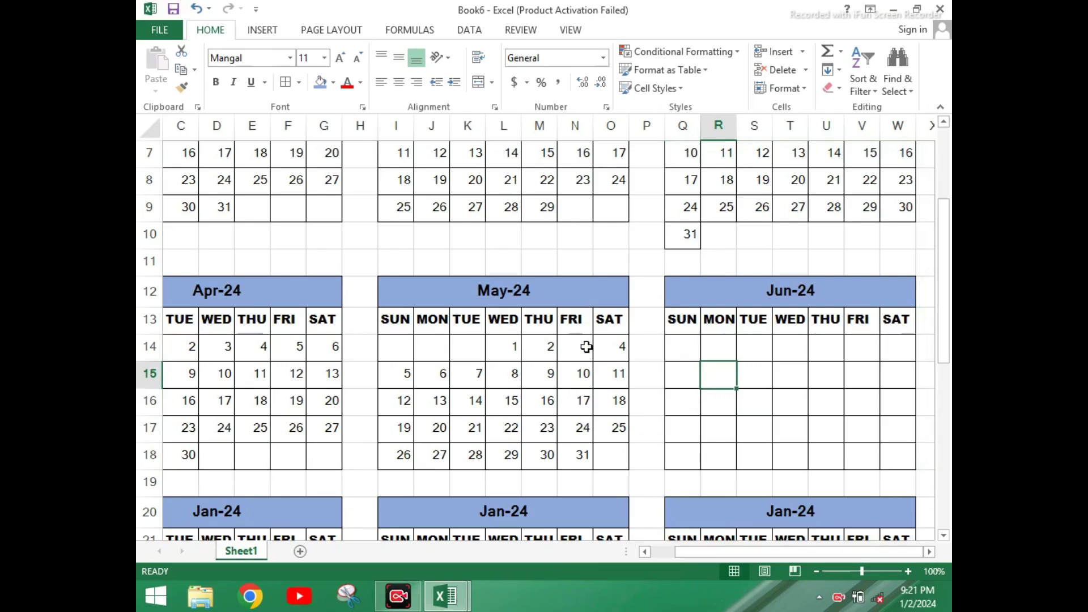
Enter 1 under Saturday in W14 as the first date of the June block
{"action": "left_click", "coordinate": [892, 347]}
{"action": "type", "text": "1"}
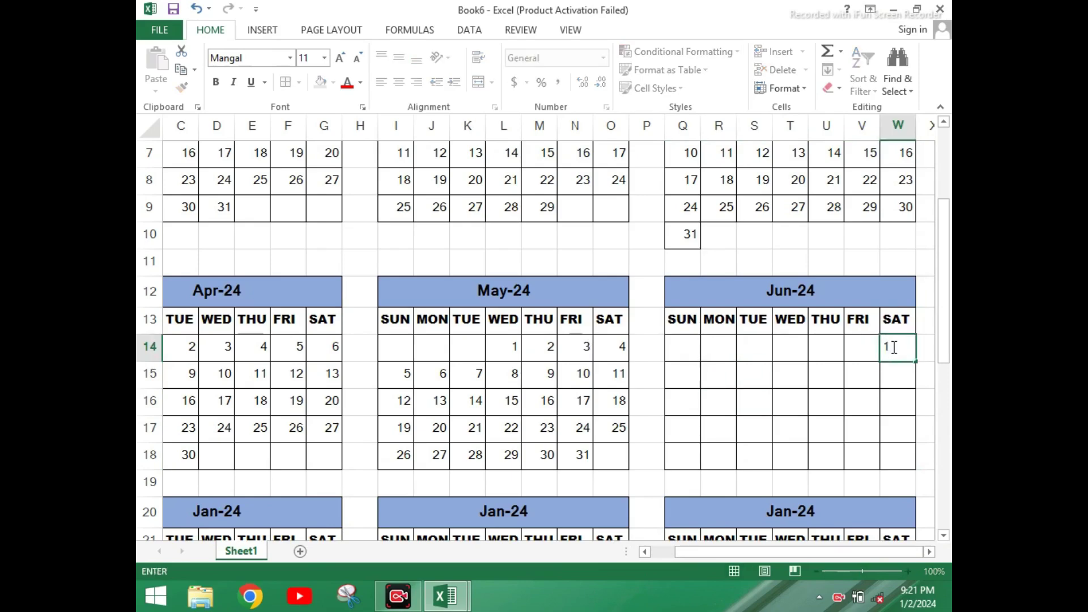
{"action": "key", "text": "ctrl+Return"}
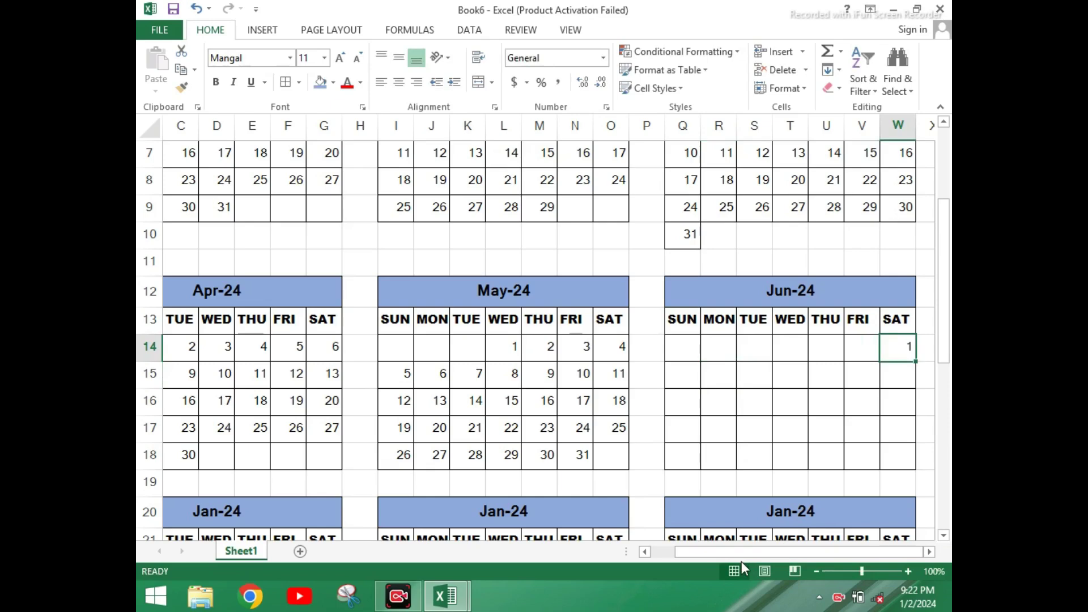
Enter 2 and 3 in Q15:R15 and autofill the series through 8 in W15 of the June block
{"action": "left_click", "coordinate": [679, 379]}
{"action": "type", "text": "2"}
{"action": "key", "text": "Tab"}
{"action": "type", "text": "3"}
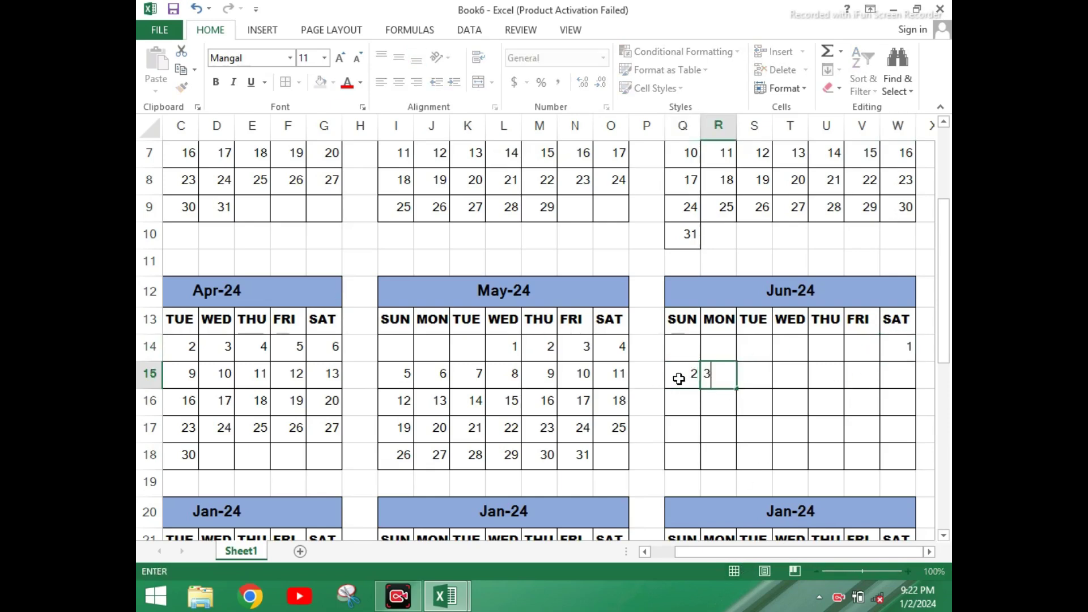
{"action": "left_click", "coordinate": [684, 419]}
{"action": "left_click_drag", "start_coordinate": [680, 377], "coordinate": [901, 395]}
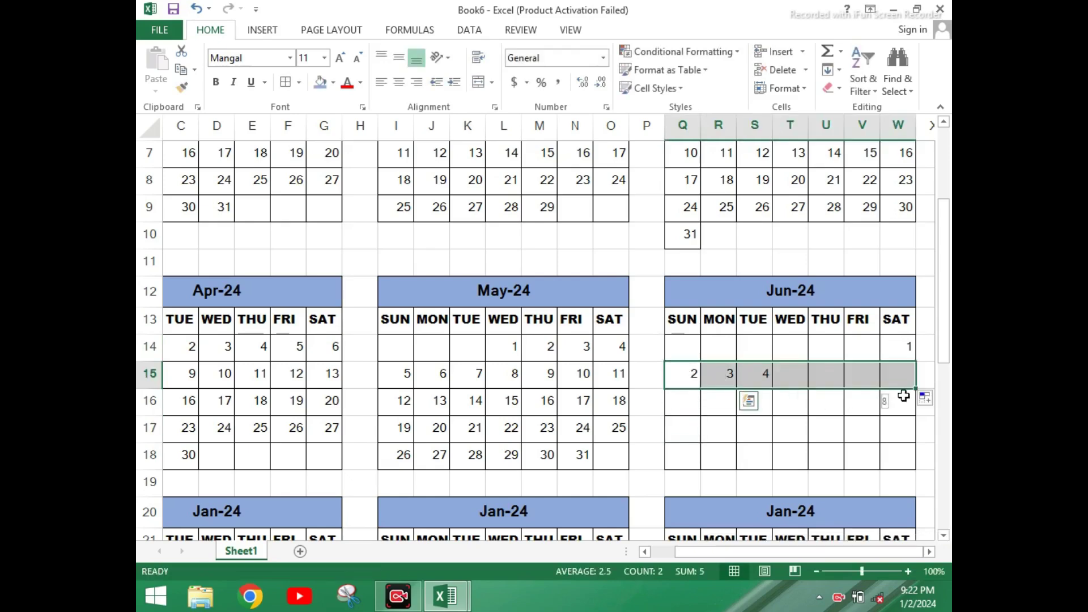
Enter 9 and 10 in Q16:R16 and autofill the series through 15 in W16
{"action": "left_click", "coordinate": [676, 405]}
{"action": "type", "text": "9"}
{"action": "key", "text": "Tab"}
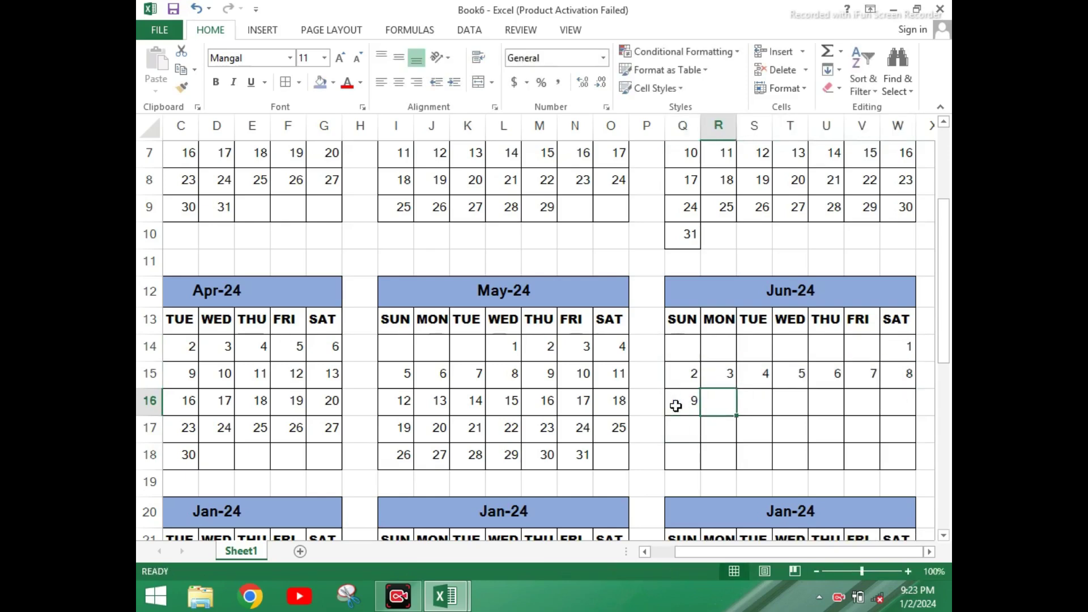
{"action": "type", "text": "10"}
{"action": "left_click_drag", "start_coordinate": [676, 406], "coordinate": [718, 401]}
{"action": "left_click_drag", "start_coordinate": [736, 415], "coordinate": [906, 418]}
Enter 16 and 17 in Q17:R17 and autofill the series through 22 in W17
{"action": "left_click", "coordinate": [692, 435]}
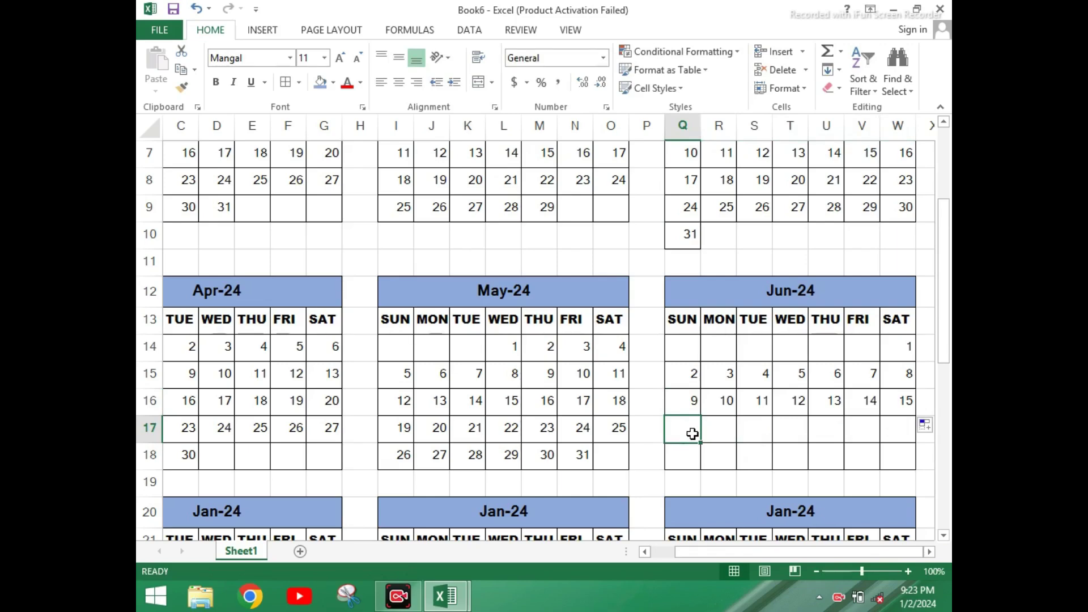
{"action": "type", "text": "16"}
{"action": "key", "text": "Tab"}
{"action": "type", "text": "17"}
{"action": "left_click_drag", "start_coordinate": [692, 434], "coordinate": [907, 436]}
Enter 23 and 24 in Q18:R18 and autofill the series through 29 in W18
{"action": "left_click", "coordinate": [683, 464]}
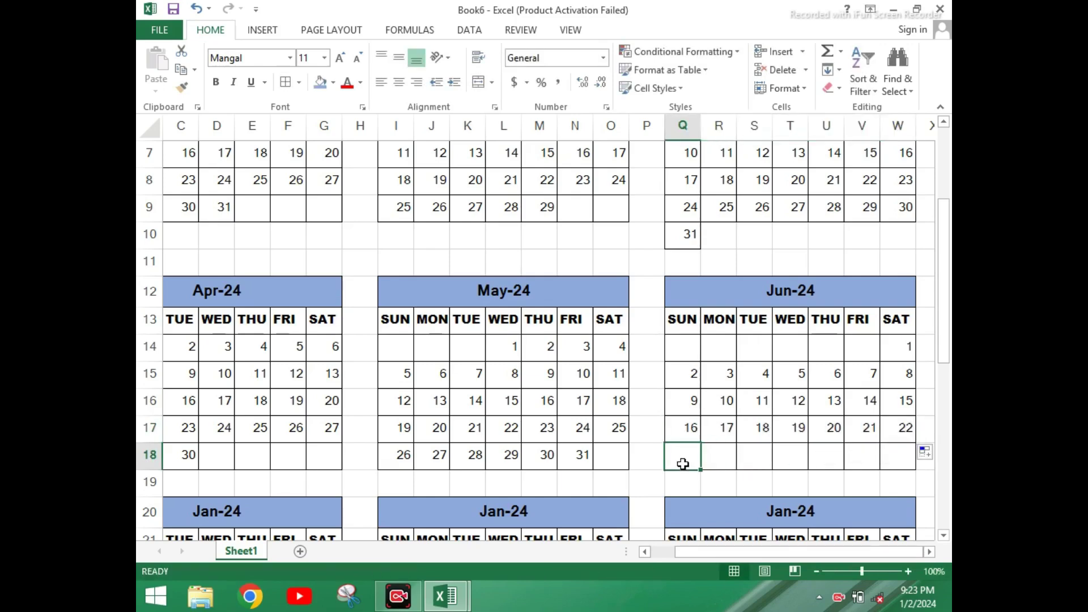
{"action": "type", "text": "23"}
{"action": "key", "text": "Tab"}
{"action": "type", "text": "24"}
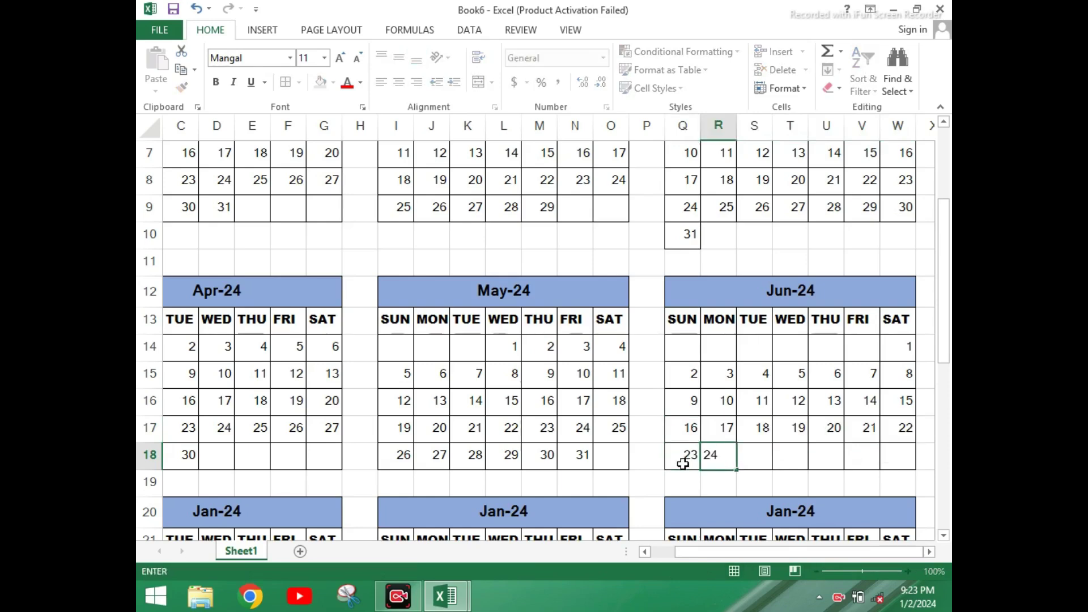
{"action": "left_click_drag", "start_coordinate": [683, 464], "coordinate": [905, 469]}
Insert a blank row at row 19, directly below the April, May and June blocks
{"action": "left_click", "coordinate": [686, 483]}
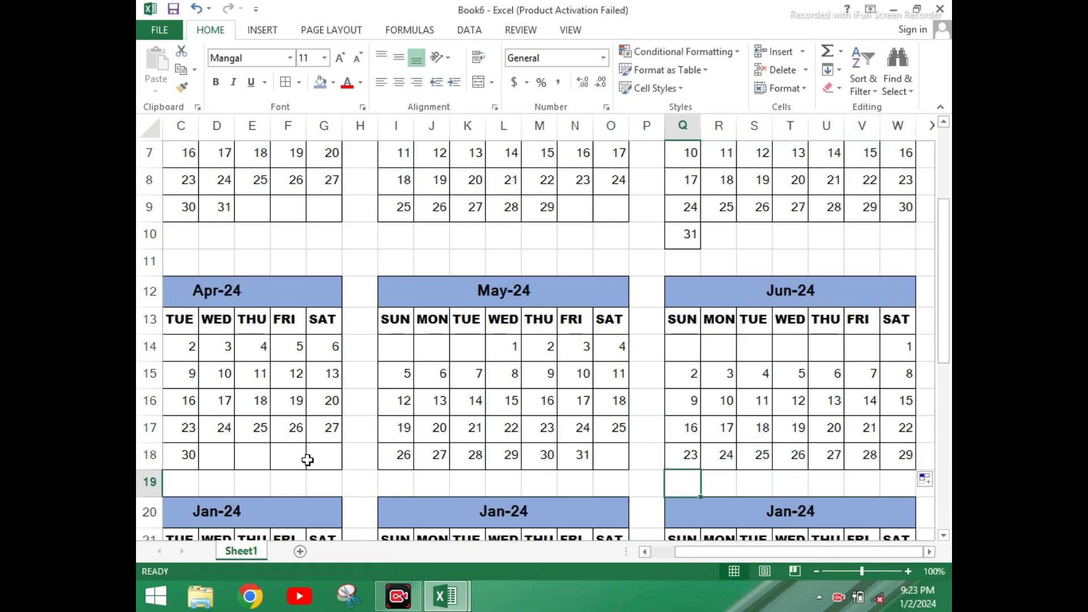
{"action": "left_click", "coordinate": [149, 482]}
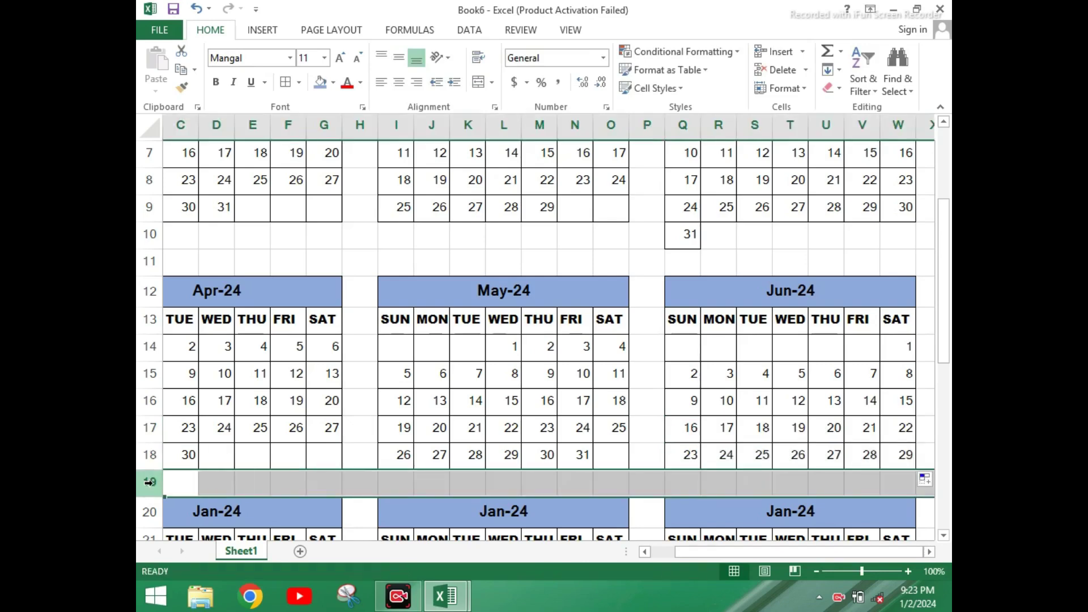
{"action": "key", "text": "ctrl+shift+plus"}
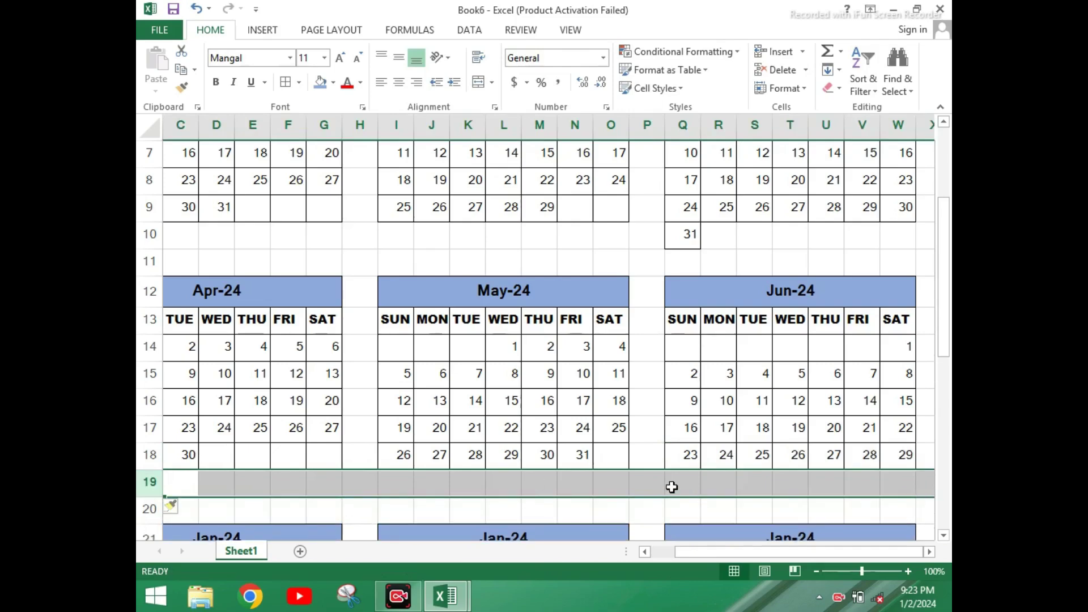
Enter 30 in Q19 as June's last date and give the cell a border
{"action": "left_click", "coordinate": [671, 487]}
{"action": "type", "text": "30"}
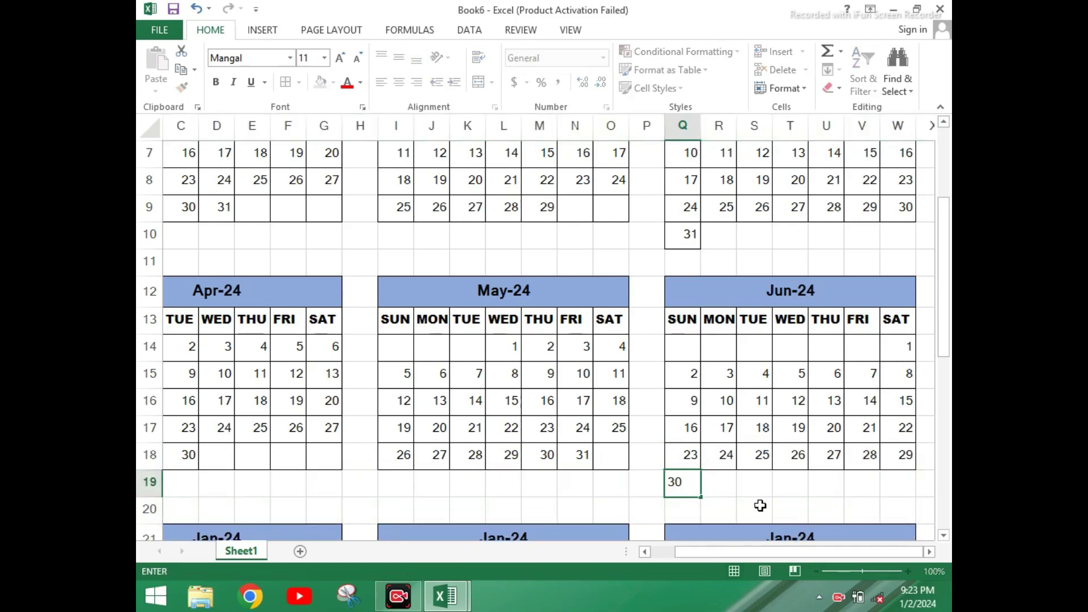
{"action": "left_click", "coordinate": [760, 505]}
{"action": "left_click", "coordinate": [687, 483]}
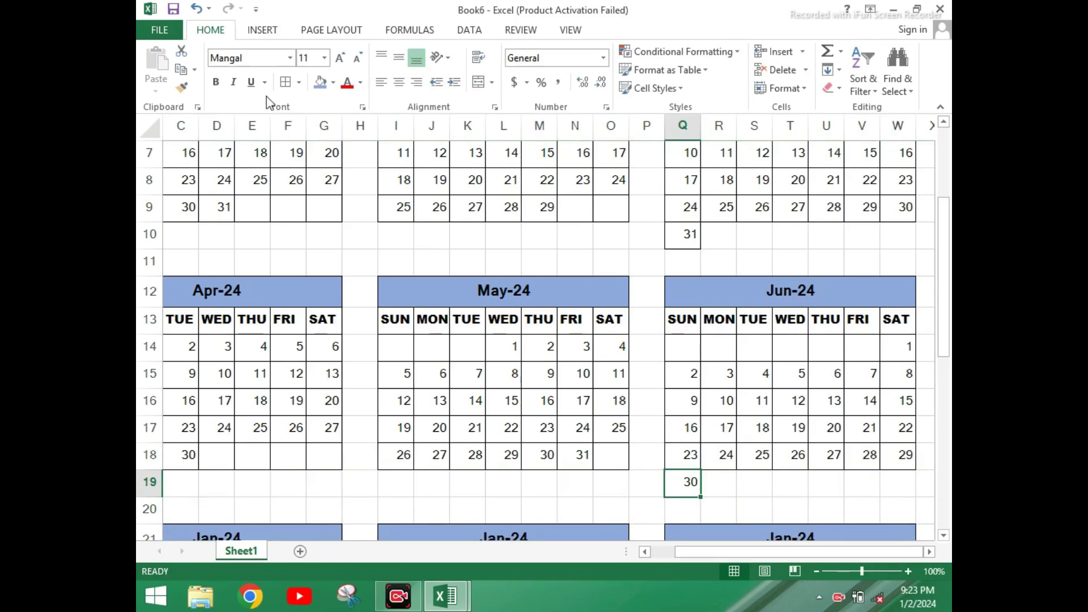
{"action": "left_click", "coordinate": [729, 468]}
Change the month header in A21 to July by setting its date to 7/1/2024, and check the block's first and last dates
{"action": "scroll", "coordinate": [320, 462], "scroll_direction": "down", "scroll_amount": 2}
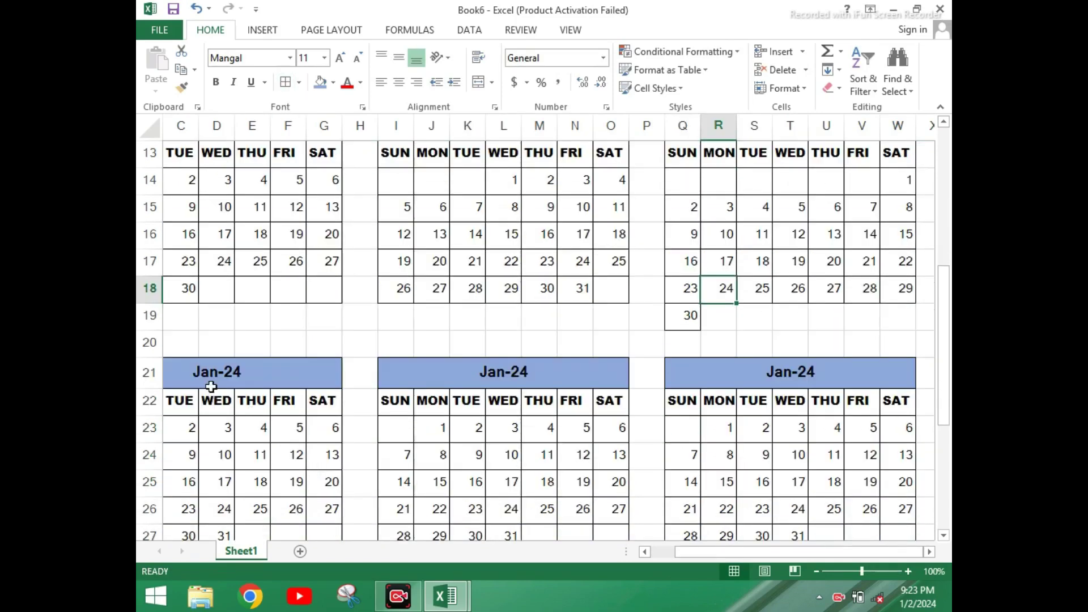
{"action": "double_click", "coordinate": [207, 375]}
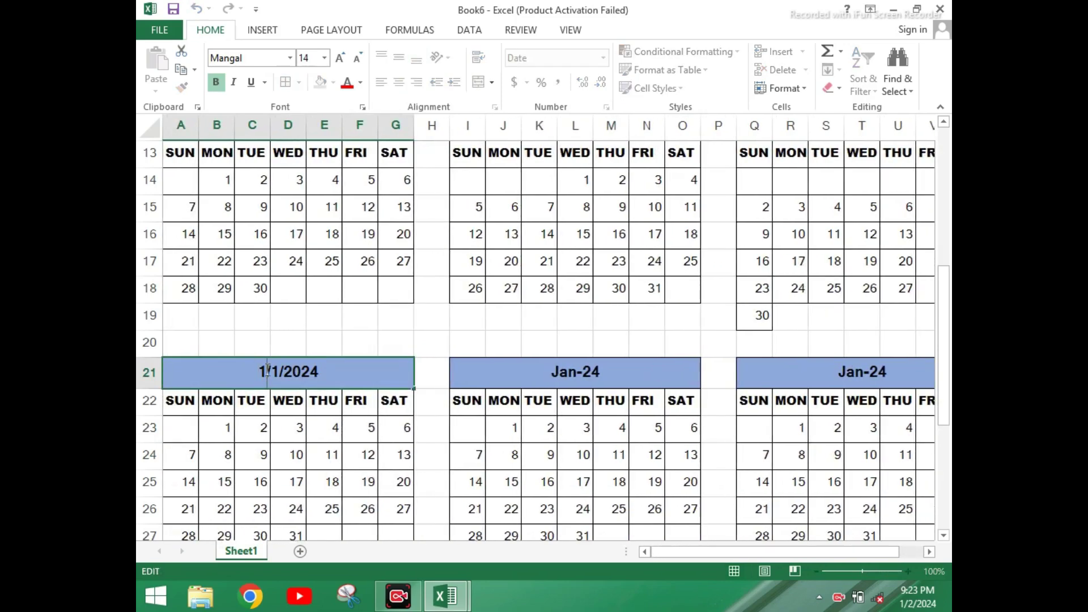
{"action": "key", "text": "BackSpace"}
{"action": "type", "text": "7"}
{"action": "left_click", "coordinate": [317, 437]}
{"action": "left_click", "coordinate": [287, 381]}
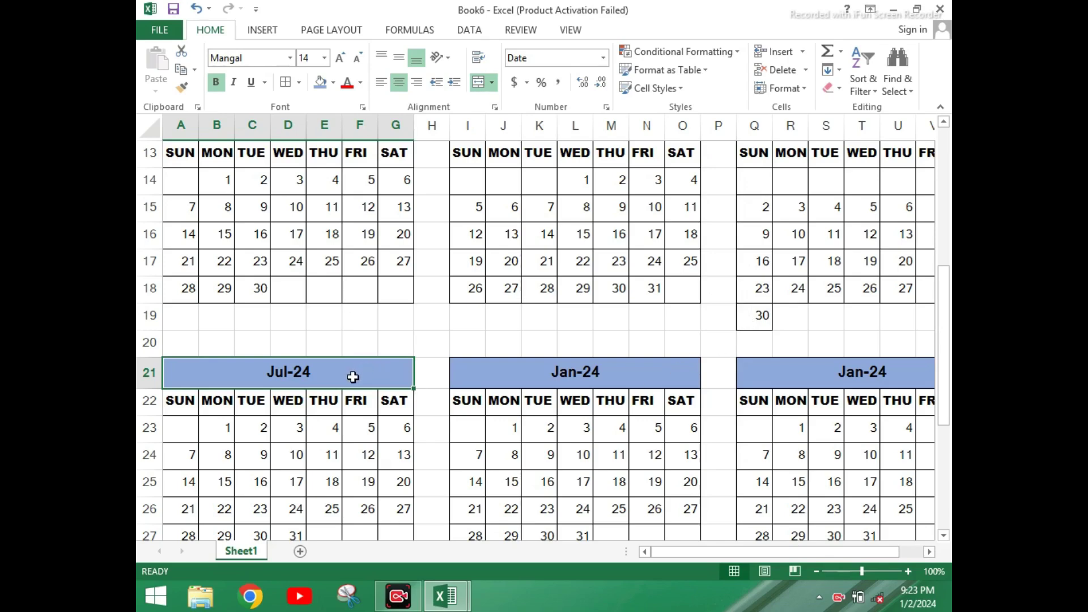
{"action": "left_click", "coordinate": [227, 426]}
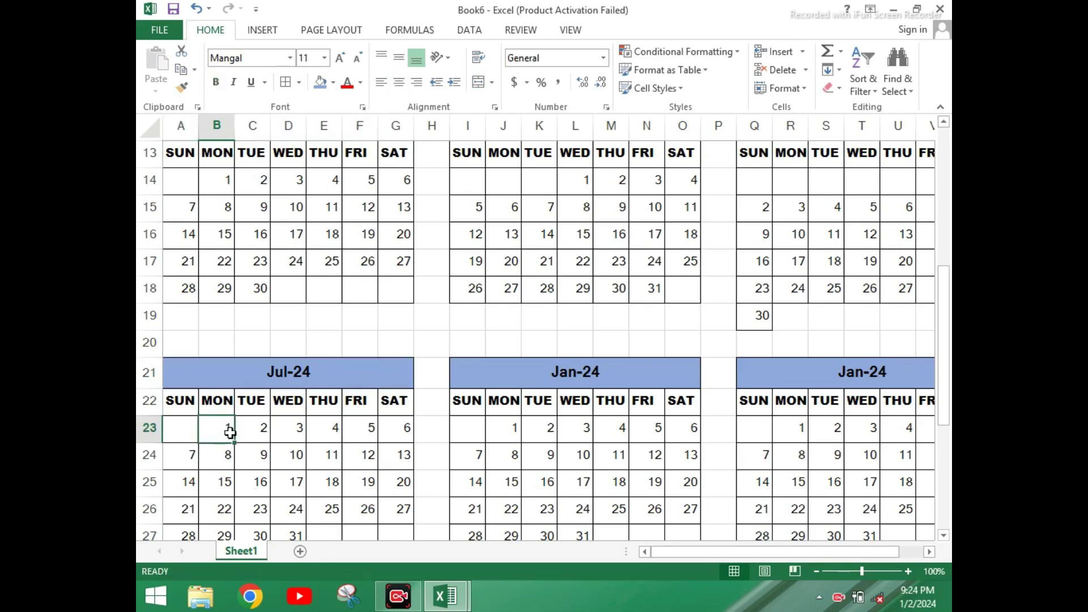
{"action": "scroll", "coordinate": [261, 475], "scroll_direction": "down", "scroll_amount": 1}
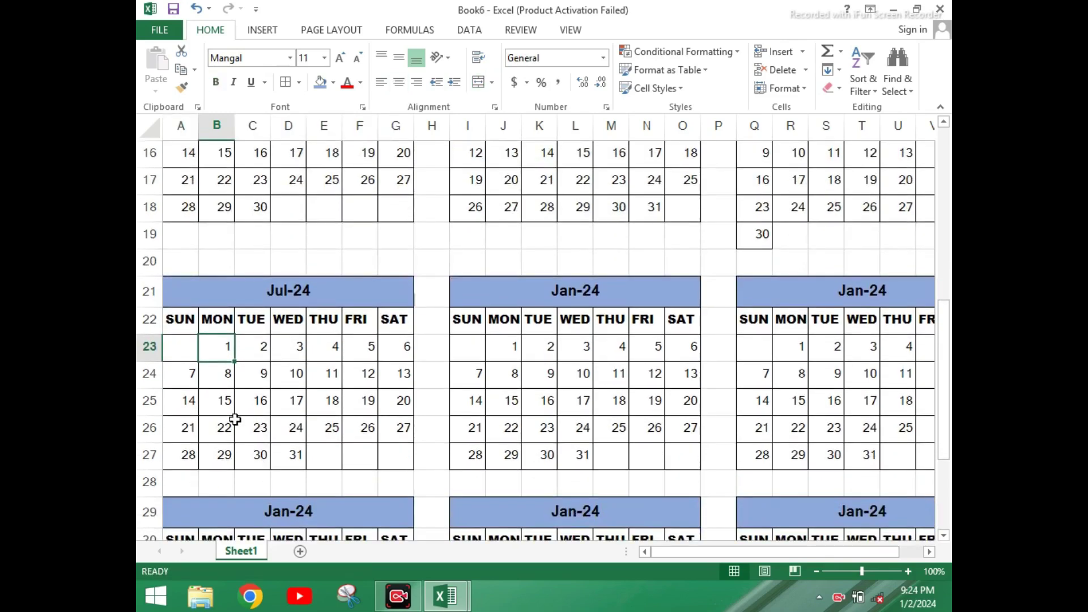
{"action": "left_click", "coordinate": [305, 454]}
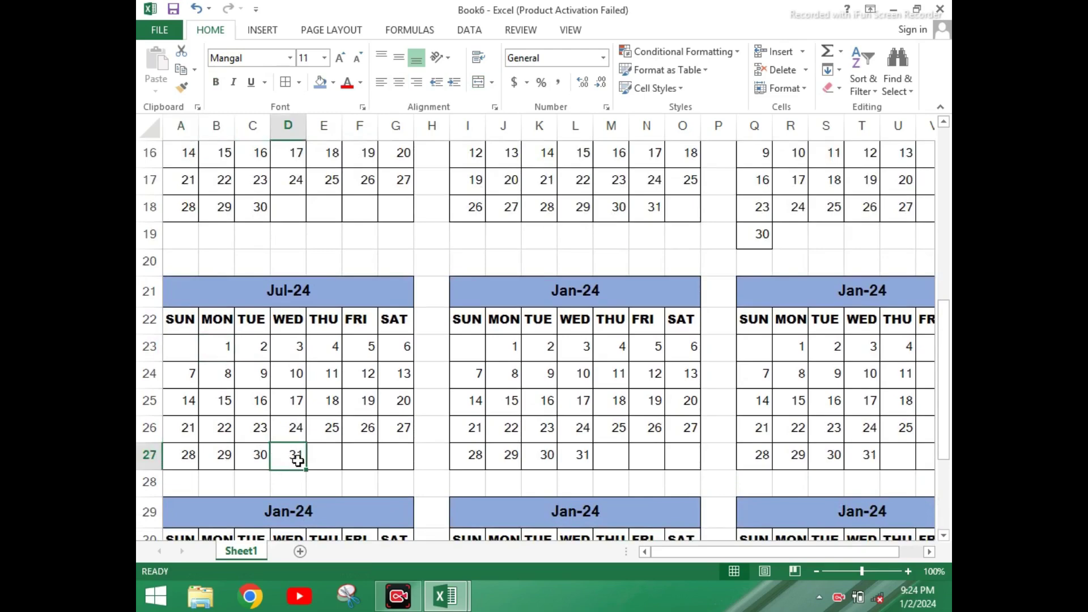
{"action": "left_click", "coordinate": [263, 331]}
{"action": "left_click", "coordinate": [262, 285]}
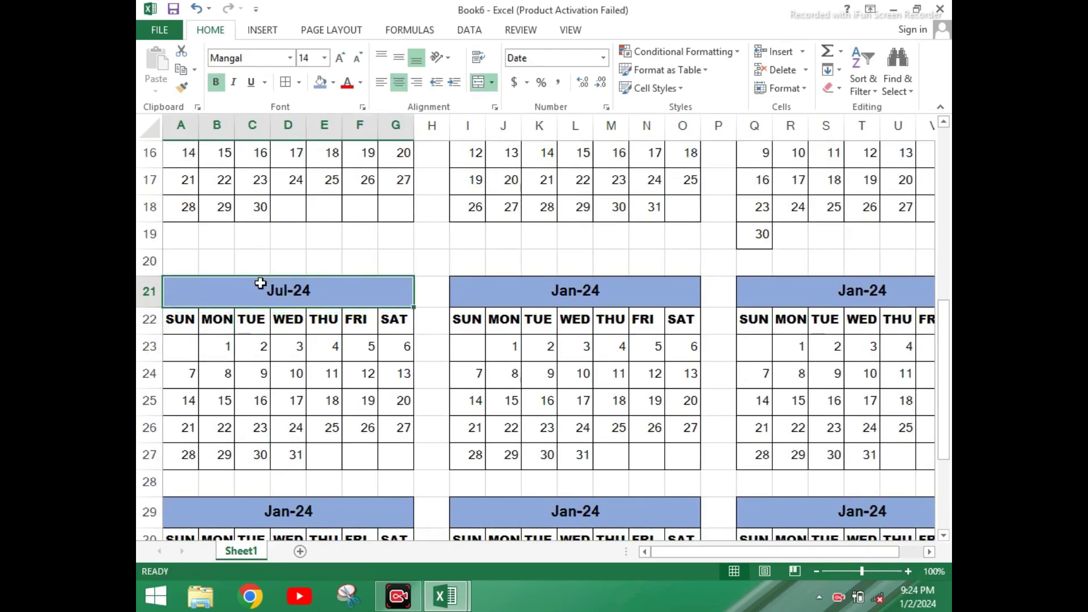
Change the month header in I21 to August 2024
{"action": "left_click", "coordinate": [510, 290]}
{"action": "double_click", "coordinate": [554, 293]}
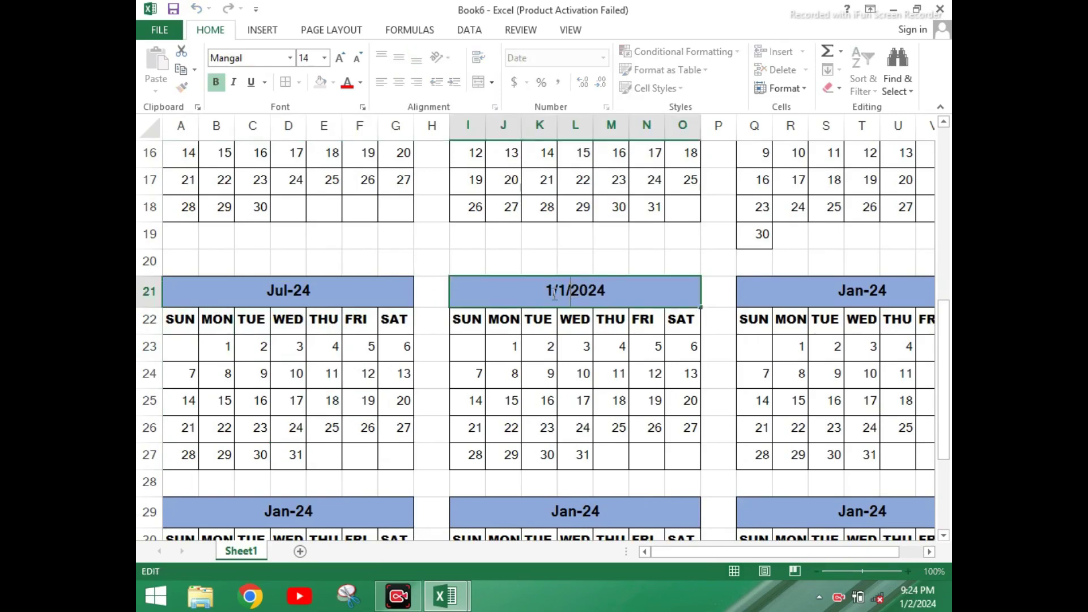
{"action": "key", "text": "BackSpace"}
{"action": "type", "text": "8"}
{"action": "left_click", "coordinate": [612, 405]}
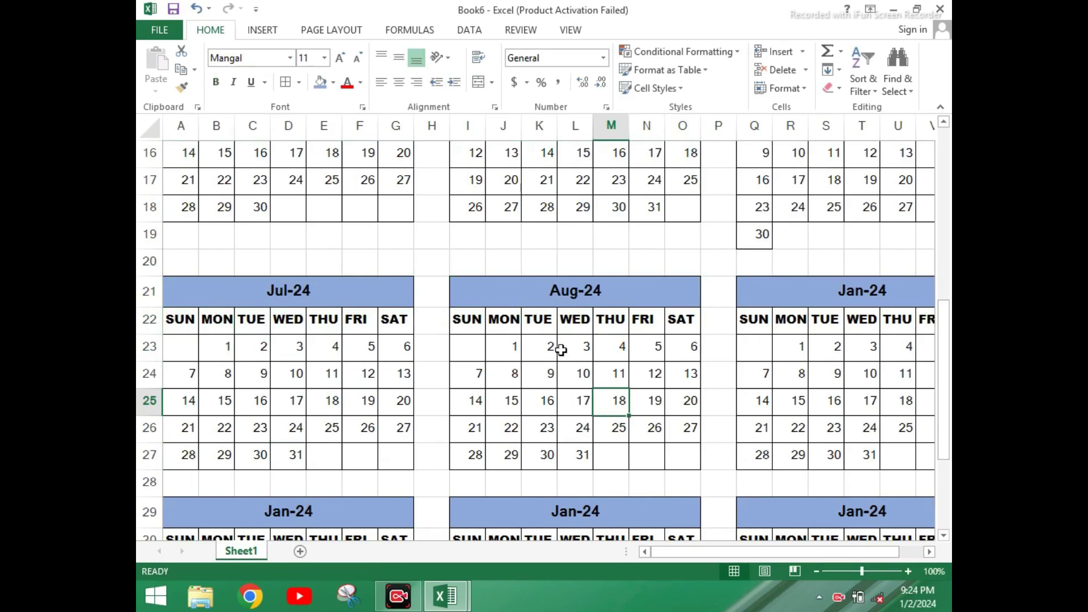
Clear the copied January dates from I23:O27 in the August block
{"action": "left_click_drag", "start_coordinate": [473, 352], "coordinate": [687, 460]}
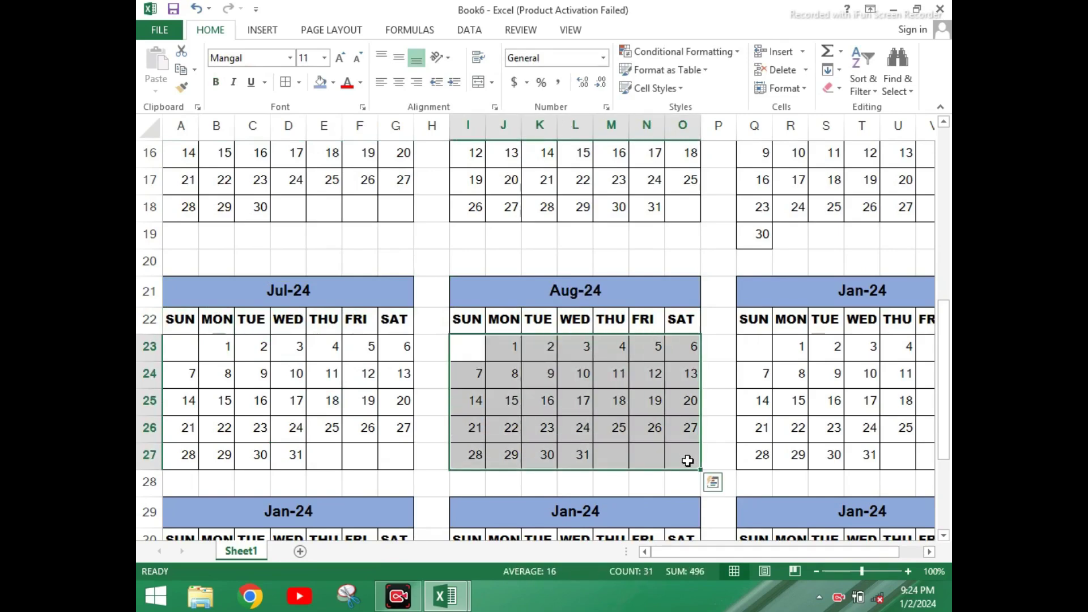
{"action": "key", "text": "Delete"}
{"action": "left_click", "coordinate": [613, 423]}
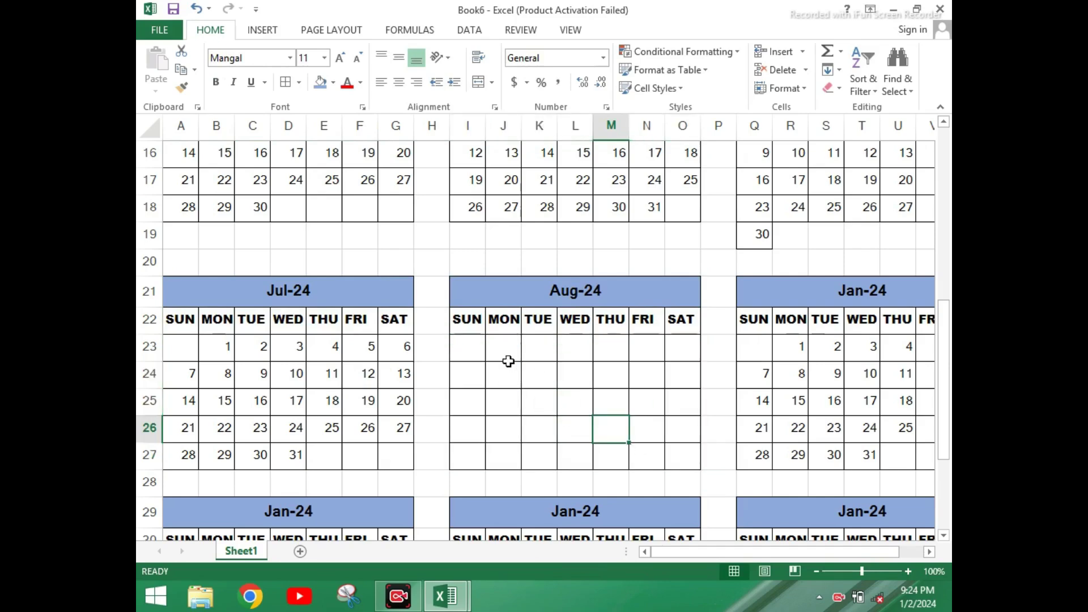
Enter August's first dates 1, 2 and 3 in M23:O23, starting under THU
{"action": "left_click", "coordinate": [303, 448]}
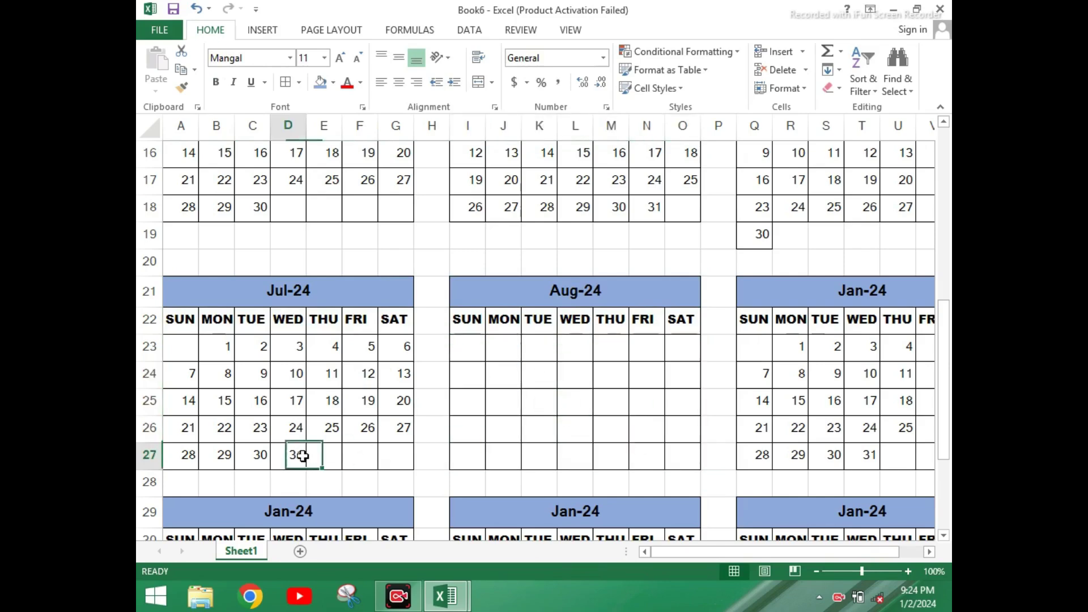
{"action": "left_click", "coordinate": [614, 353]}
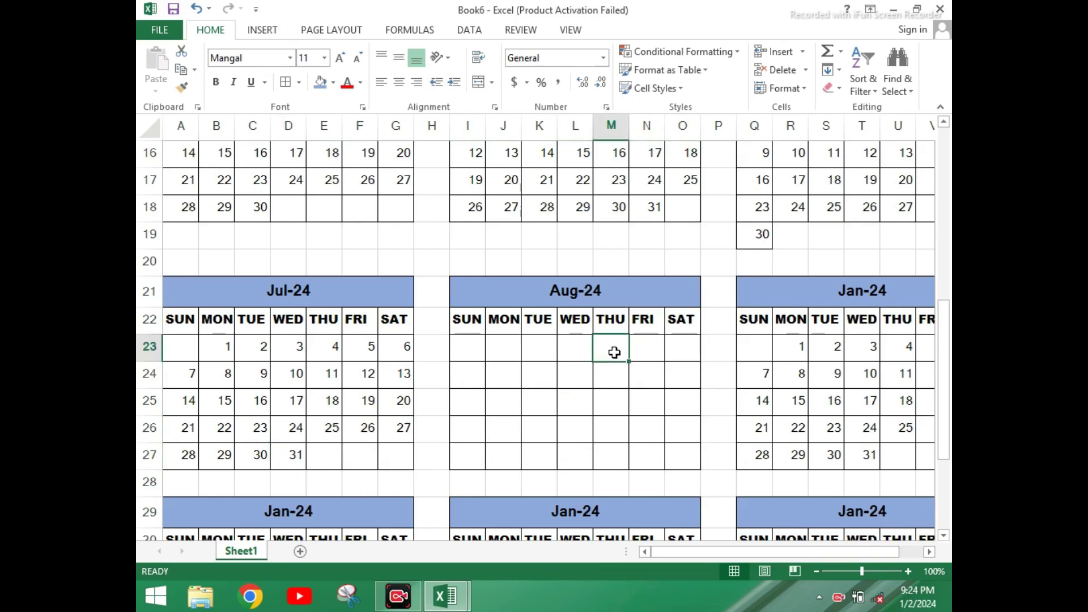
{"action": "type", "text": "1"}
{"action": "key", "text": "Tab"}
{"action": "type", "text": "2"}
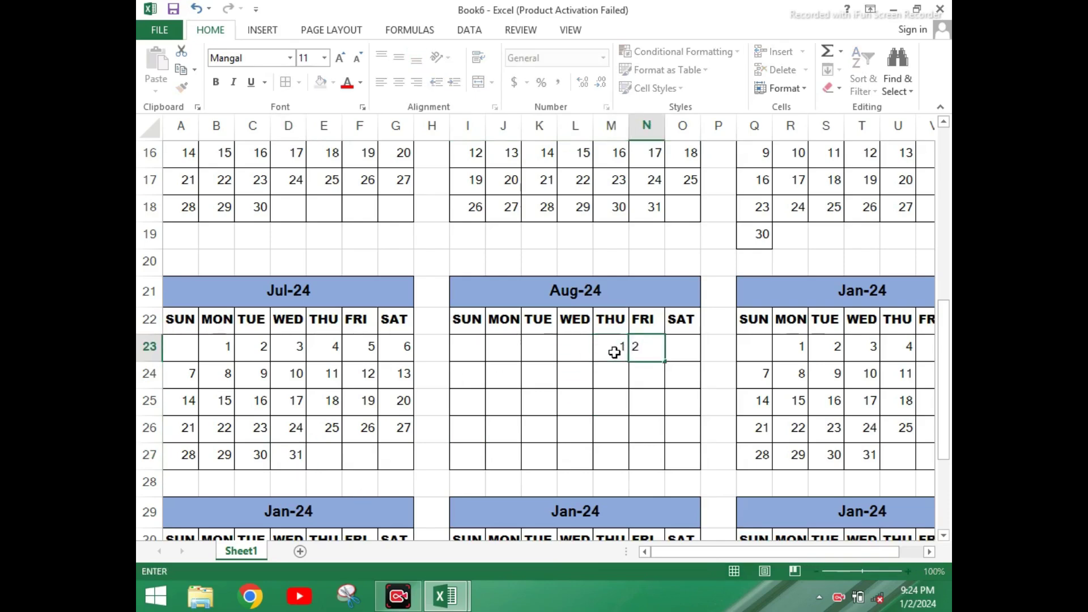
{"action": "key", "text": "Tab"}
{"action": "type", "text": "3"}
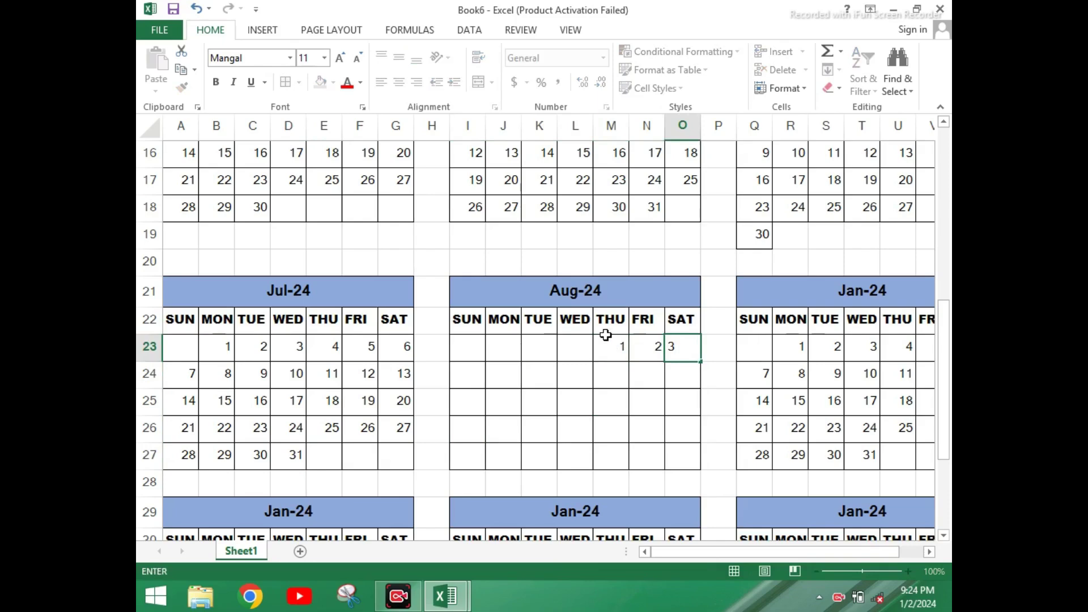
Enter 4 and 5 in I24:J24 and fill the August week across to 10 in O24
{"action": "left_click", "coordinate": [472, 379]}
{"action": "type", "text": "4"}
{"action": "key", "text": "Tab"}
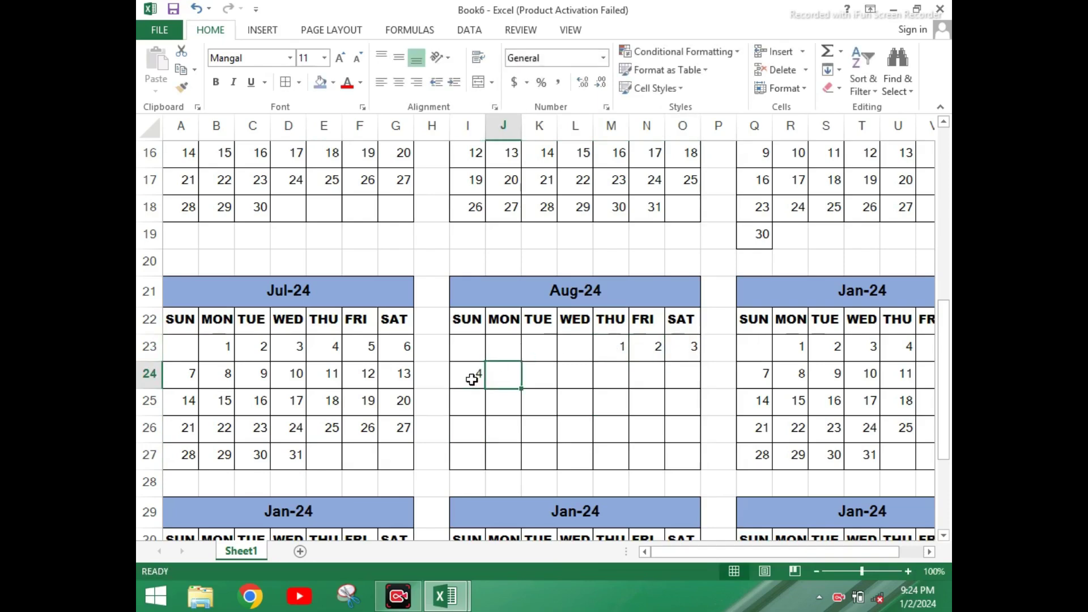
{"action": "type", "text": "5"}
{"action": "left_click_drag", "start_coordinate": [472, 379], "coordinate": [700, 391]}
Enter 11 and 12 in I25:J25 and fill the August week across to 17 in O25
{"action": "left_click", "coordinate": [482, 404]}
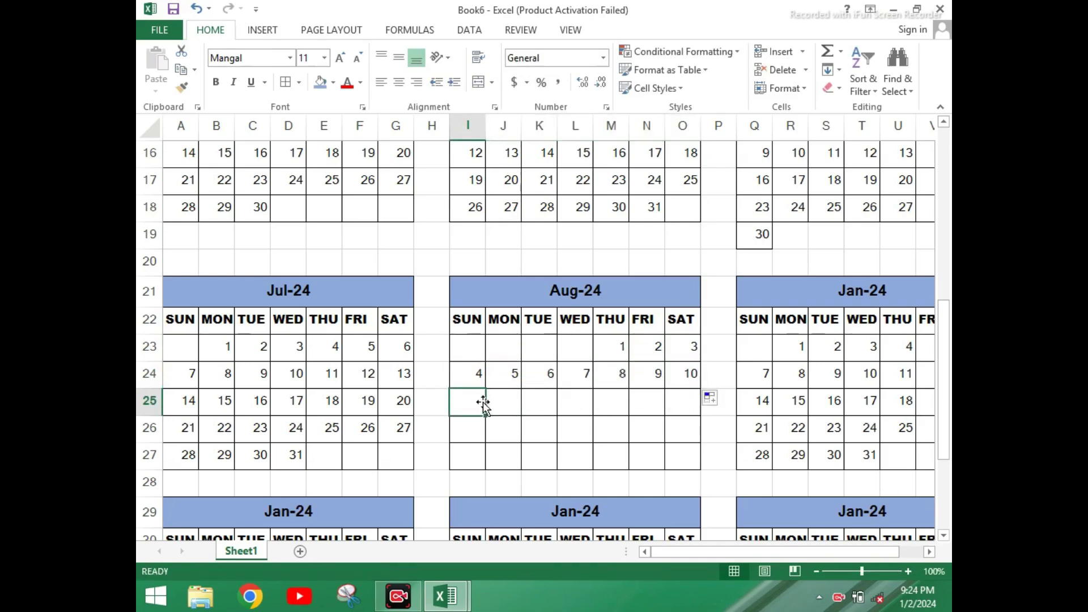
{"action": "type", "text": "11"}
{"action": "key", "text": "Tab"}
{"action": "type", "text": "12"}
{"action": "left_click_drag", "start_coordinate": [484, 402], "coordinate": [688, 414]}
Enter 18 and 19 in I26:J26 and fill the August week across to 24 in O26
{"action": "left_click", "coordinate": [466, 435]}
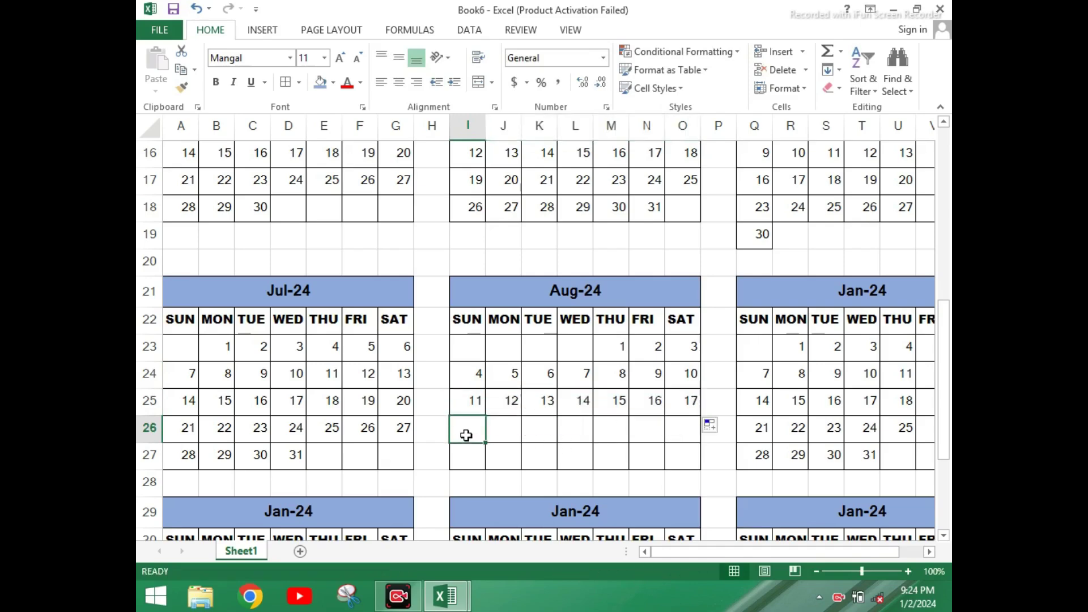
{"action": "type", "text": "18"}
{"action": "key", "text": "Tab"}
{"action": "type", "text": "1"}
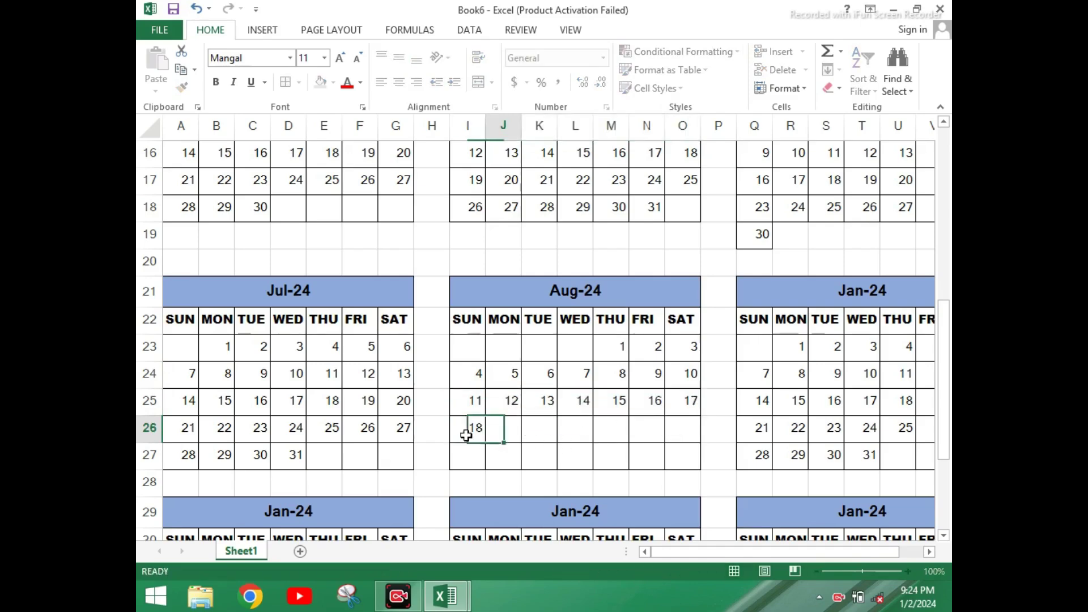
{"action": "type", "text": "9"}
{"action": "left_click_drag", "start_coordinate": [466, 436], "coordinate": [689, 443]}
Enter August's last dates 25 through 31 one by one in I27:O27
{"action": "left_click", "coordinate": [467, 462]}
{"action": "type", "text": "2"}
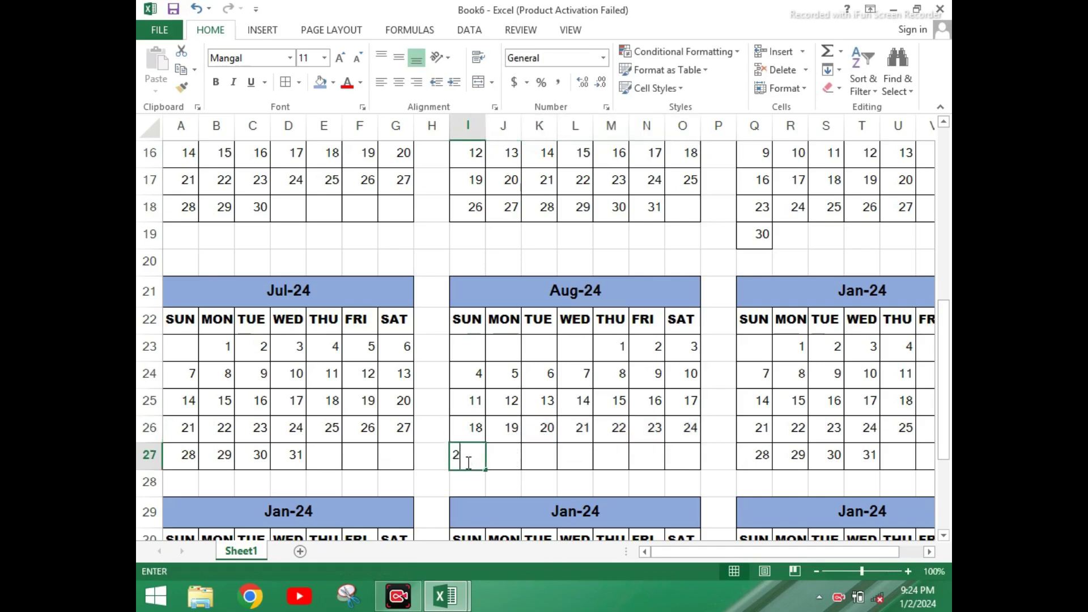
{"action": "type", "text": "5"}
{"action": "key", "text": "Tab"}
{"action": "type", "text": "26"}
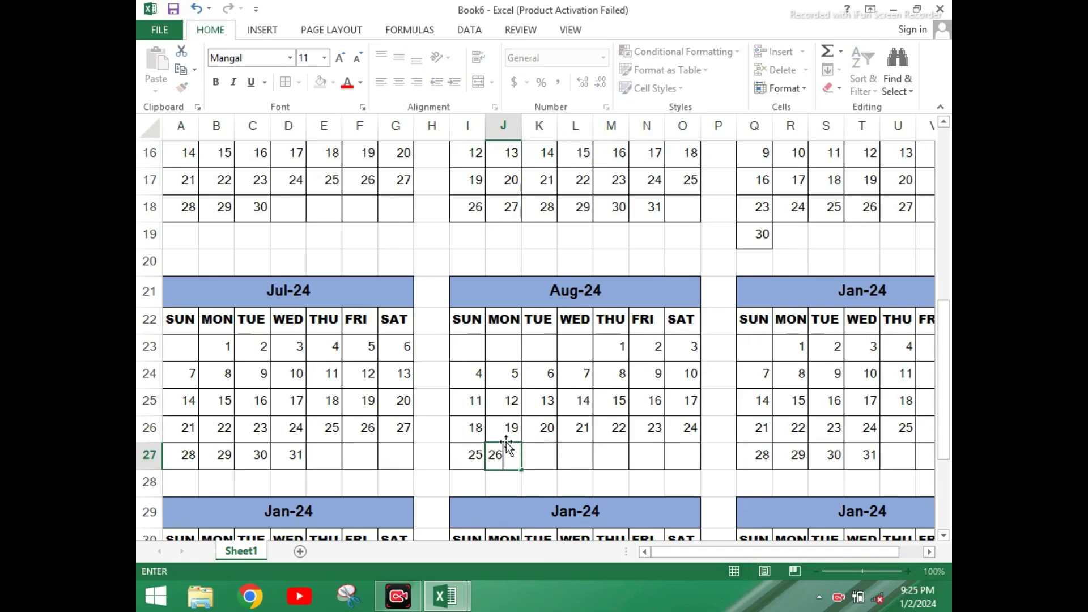
{"action": "left_click", "coordinate": [540, 455]}
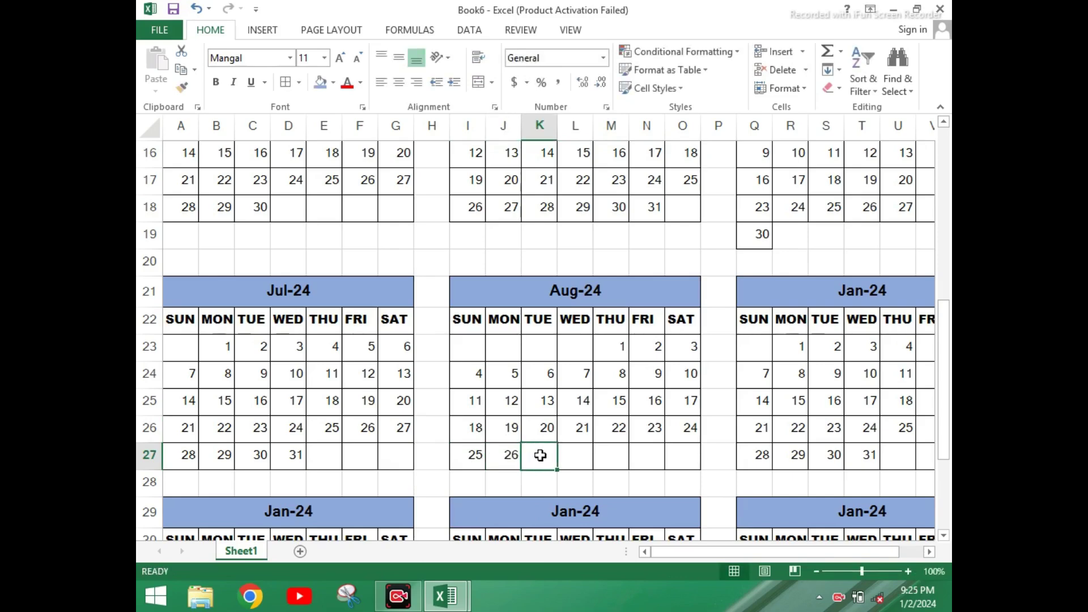
{"action": "type", "text": "27"}
{"action": "key", "text": "Tab"}
{"action": "type", "text": "28"}
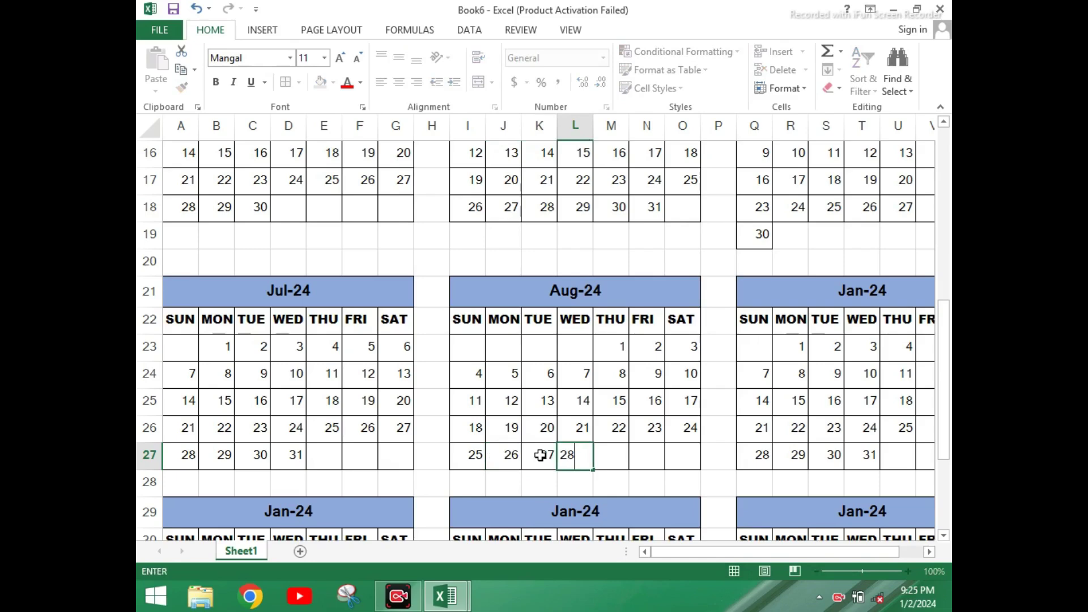
{"action": "key", "text": "Tab"}
{"action": "type", "text": "29"}
{"action": "key", "text": "Tab"}
{"action": "type", "text": "30"}
{"action": "key", "text": "Tab"}
{"action": "type", "text": "31"}
{"action": "left_click", "coordinate": [677, 421]}
Change the month header in Q21 to September by setting its date to 9/1/2024
{"action": "left_click_drag", "start_coordinate": [682, 555], "coordinate": [708, 552]}
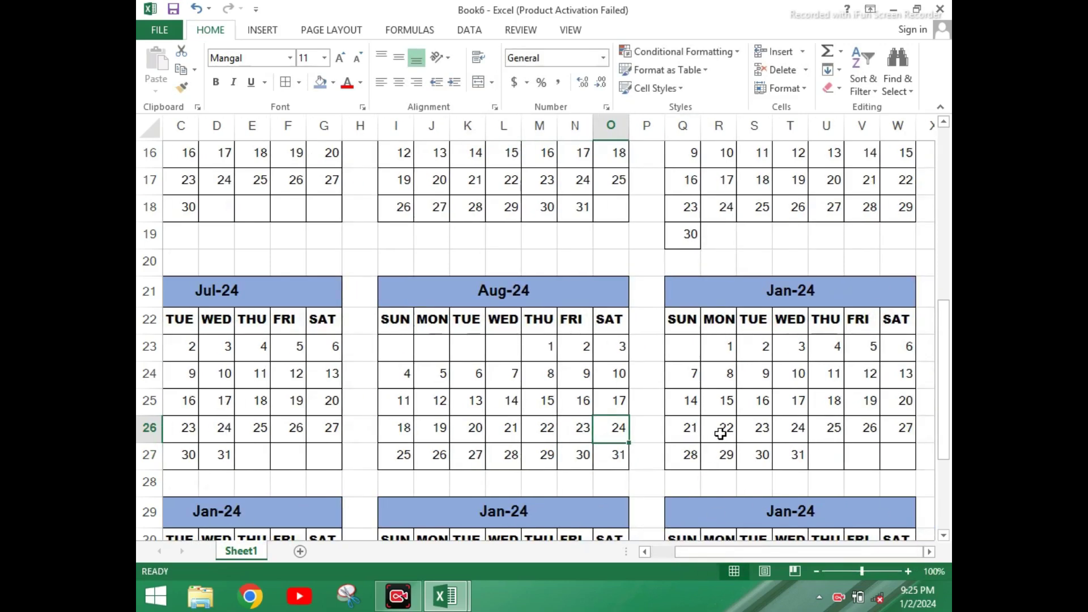
{"action": "left_click", "coordinate": [720, 433]}
{"action": "double_click", "coordinate": [775, 294]}
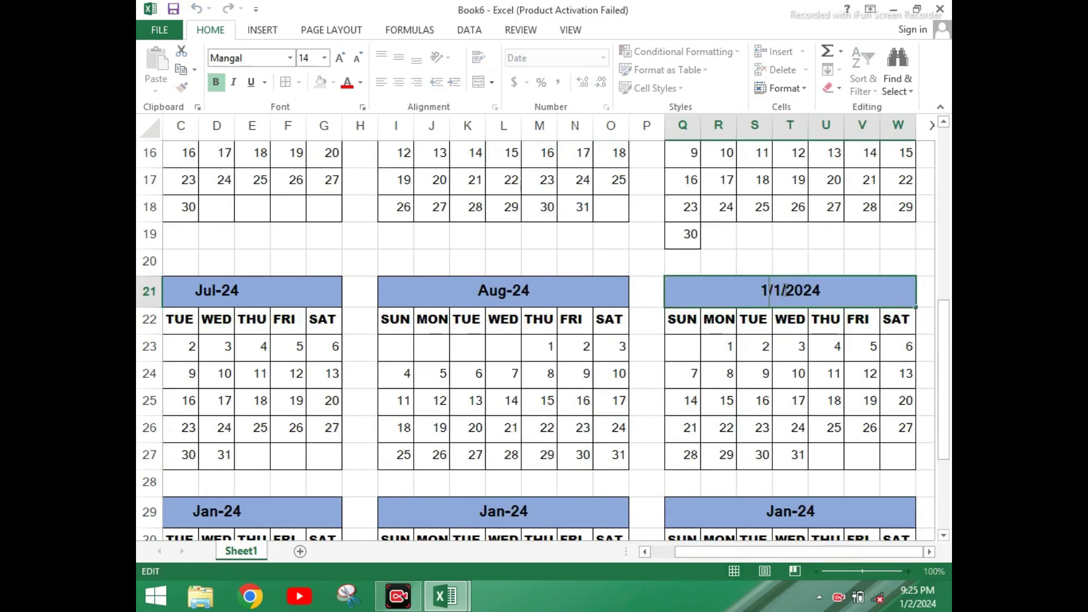
{"action": "key", "text": "BackSpace"}
{"action": "type", "text": "9"}
{"action": "left_click", "coordinate": [763, 387]}
Clear the copied January dates from Q23:W27 in the September block
{"action": "left_click_drag", "start_coordinate": [695, 347], "coordinate": [901, 449]}
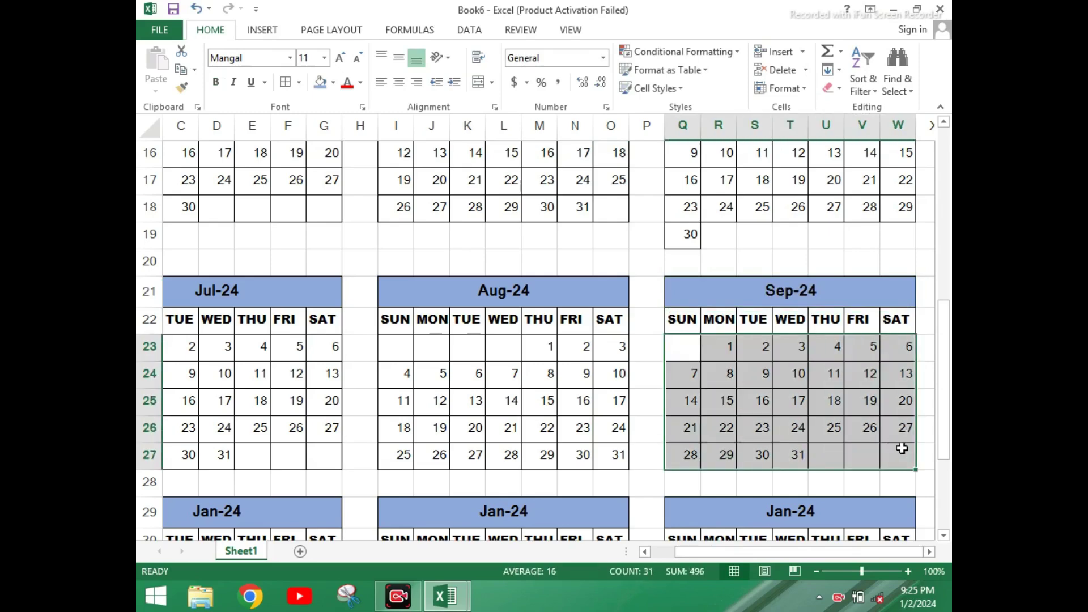
{"action": "key", "text": "Delete"}
{"action": "left_click", "coordinate": [744, 374]}
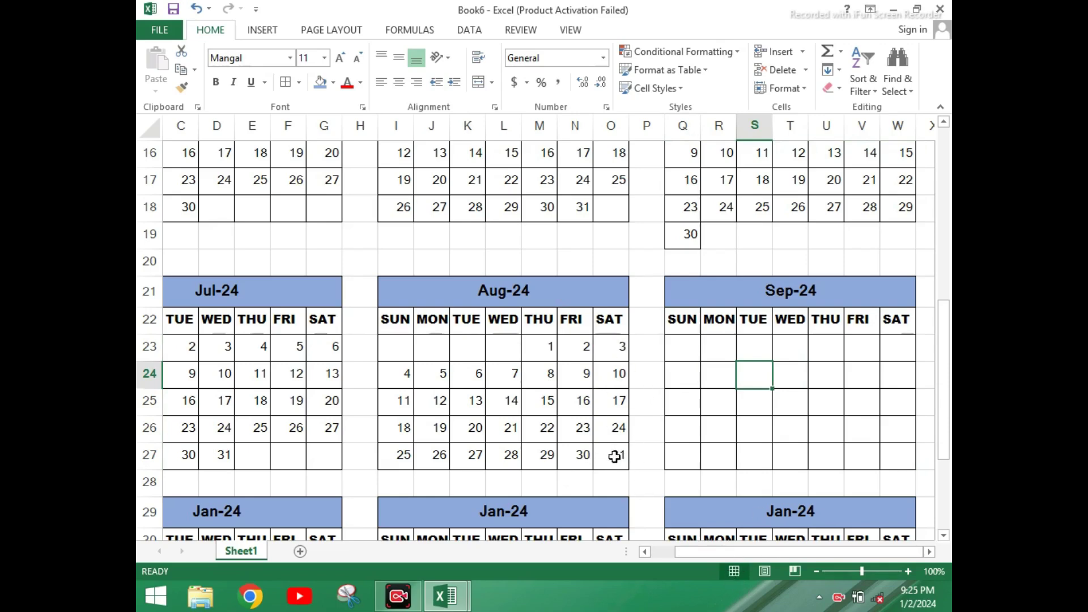
Enter 1 and 2 in Q23:R23 and fill September's first week across to 7 in W23
{"action": "left_click", "coordinate": [687, 349]}
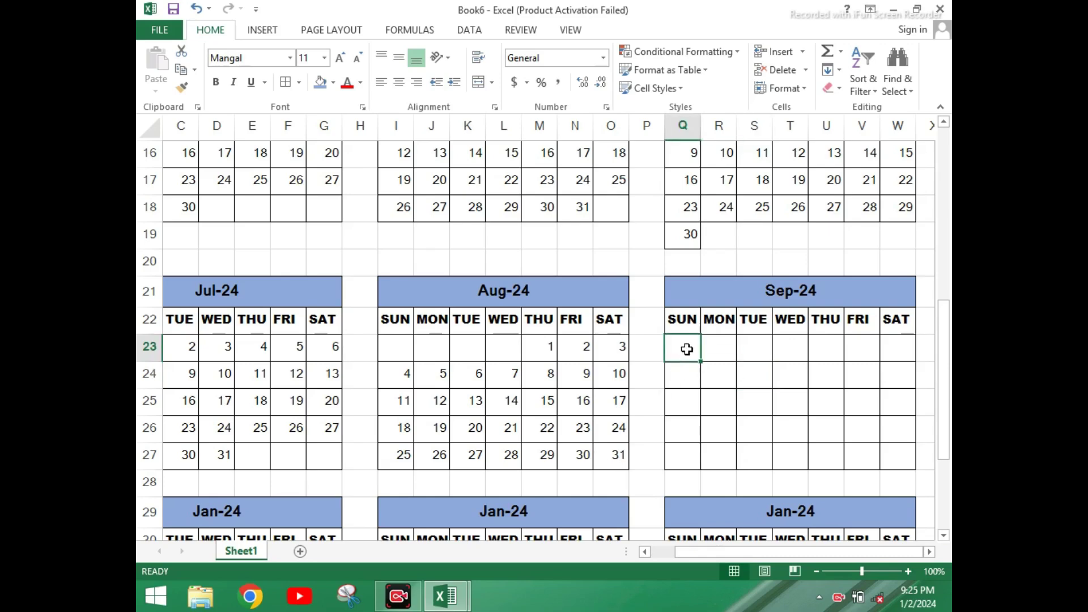
{"action": "type", "text": "1"}
{"action": "key", "text": "Tab"}
{"action": "type", "text": "2"}
{"action": "left_click", "coordinate": [687, 350]}
{"action": "double_click", "coordinate": [690, 350]}
{"action": "left_click_drag", "start_coordinate": [690, 351], "coordinate": [907, 357]}
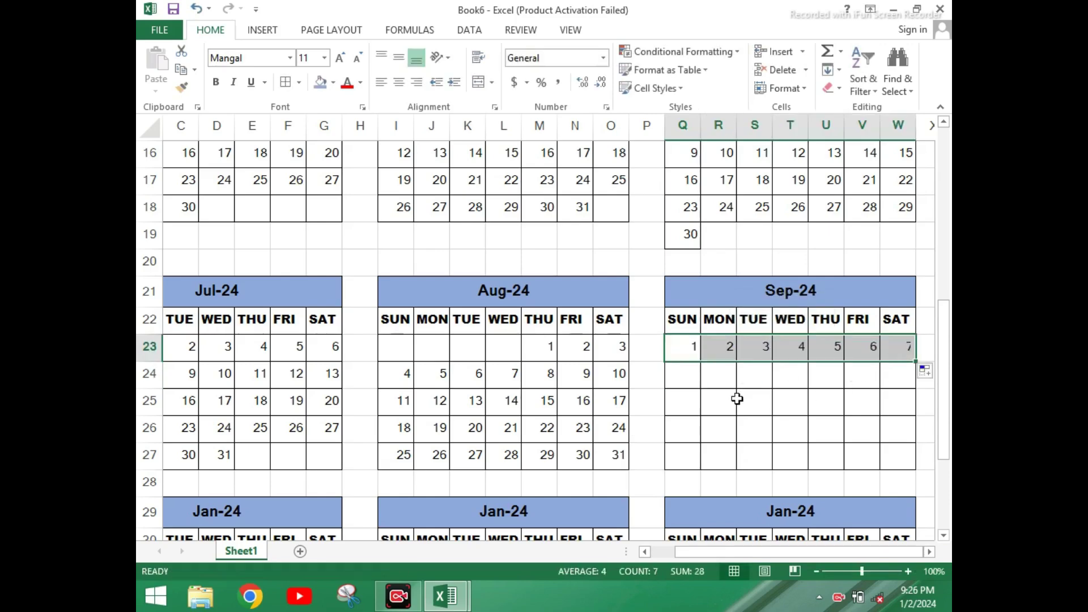
Enter 8 and 9 in Q24:R24 and fill the September week across to 14 in W24
{"action": "left_click", "coordinate": [686, 379]}
{"action": "type", "text": "8"}
{"action": "key", "text": "Tab"}
{"action": "type", "text": "9"}
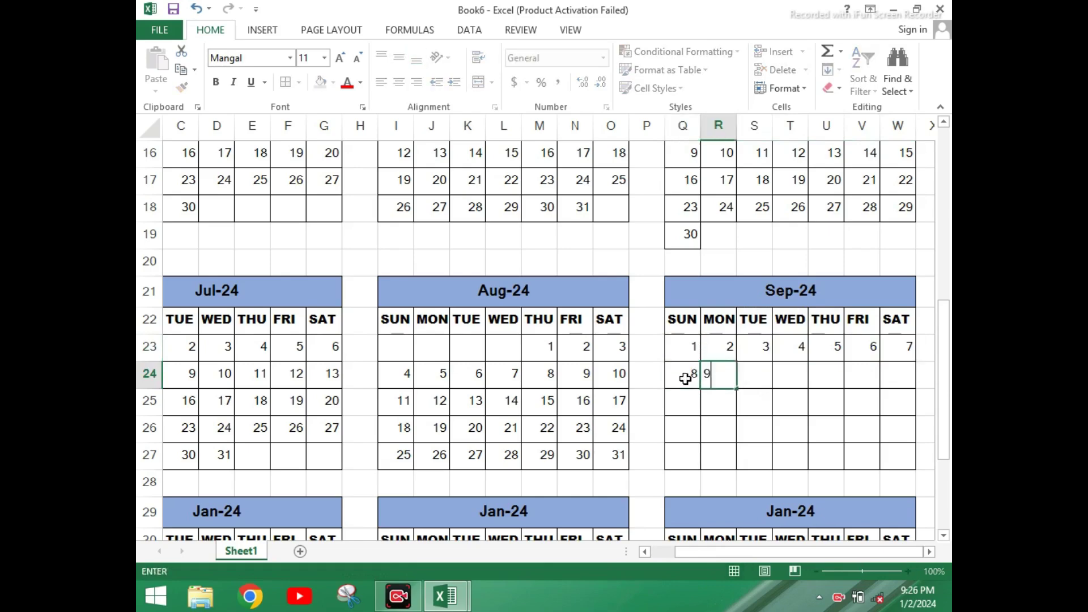
{"action": "left_click_drag", "start_coordinate": [685, 378], "coordinate": [717, 383]}
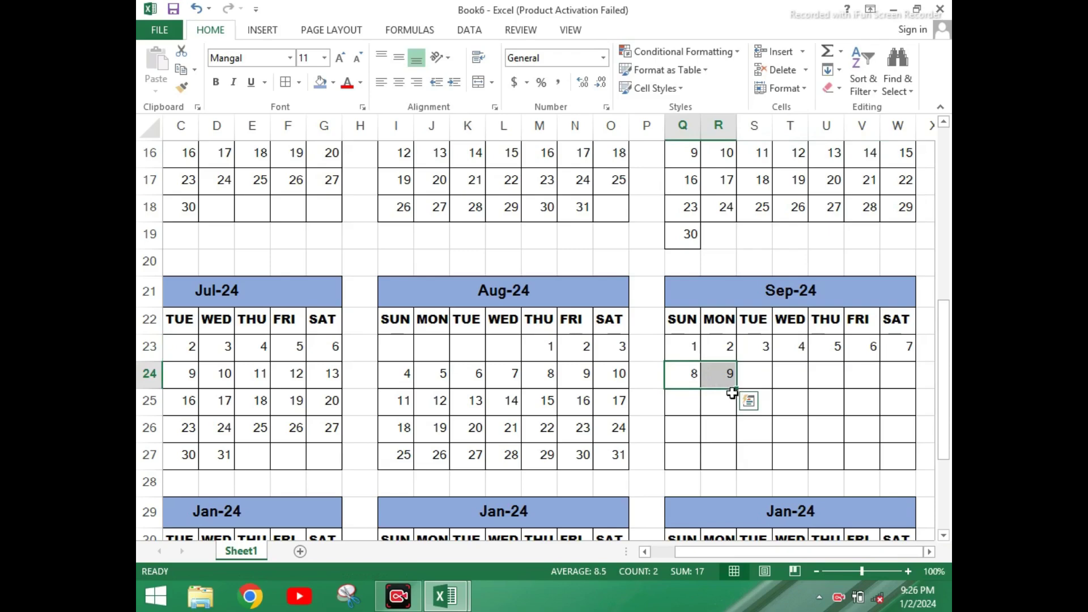
{"action": "left_click_drag", "start_coordinate": [738, 390], "coordinate": [898, 380]}
Enter 15 and 16 in Q25:R25 and fill the September week across to 21 in W25
{"action": "left_click", "coordinate": [684, 403]}
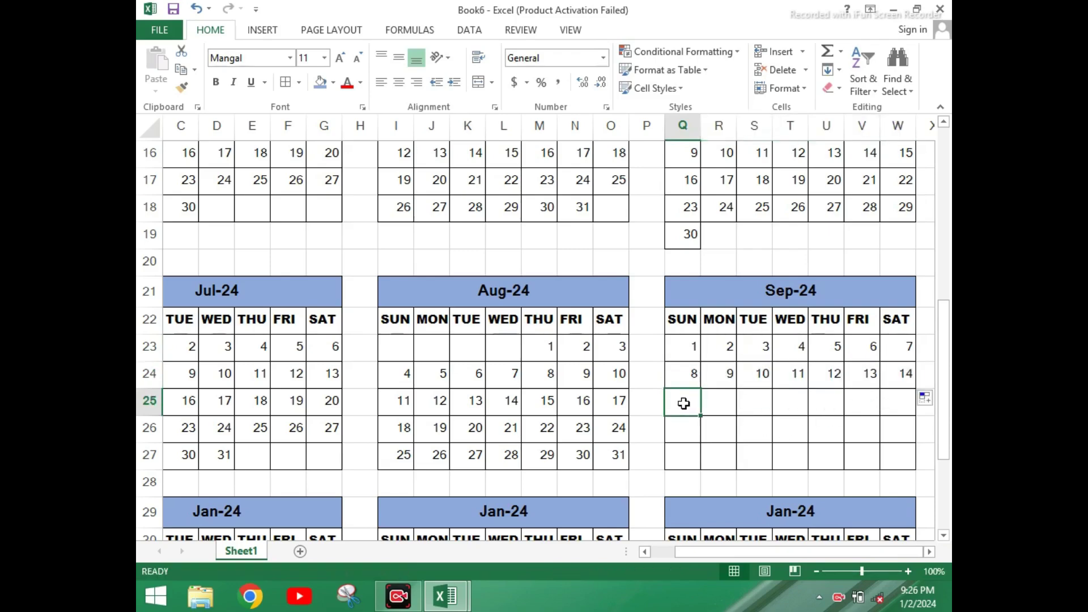
{"action": "type", "text": "15"}
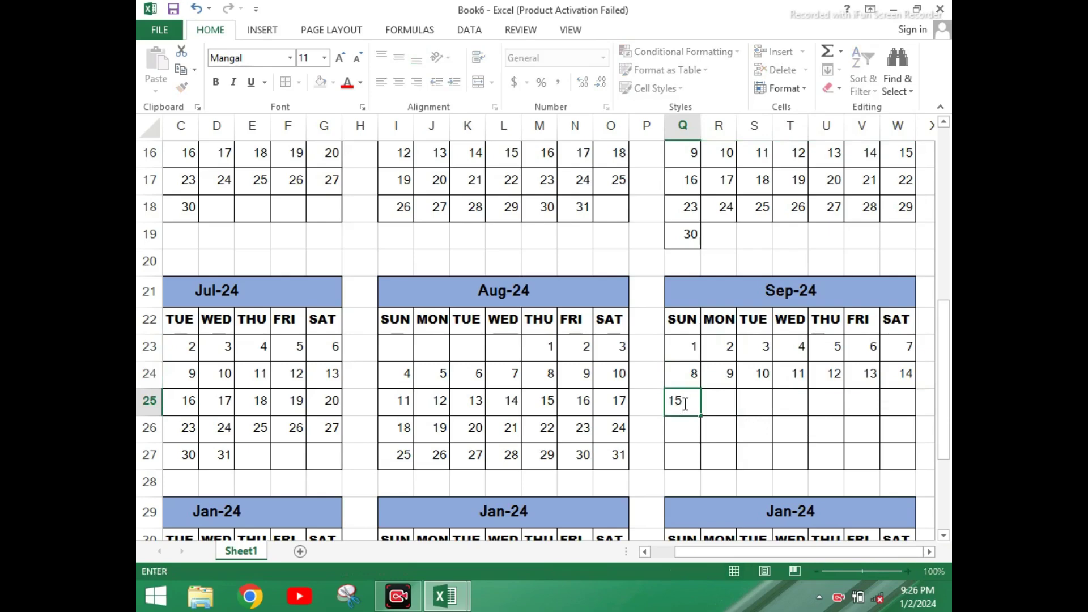
{"action": "key", "text": "Tab"}
{"action": "type", "text": "1"}
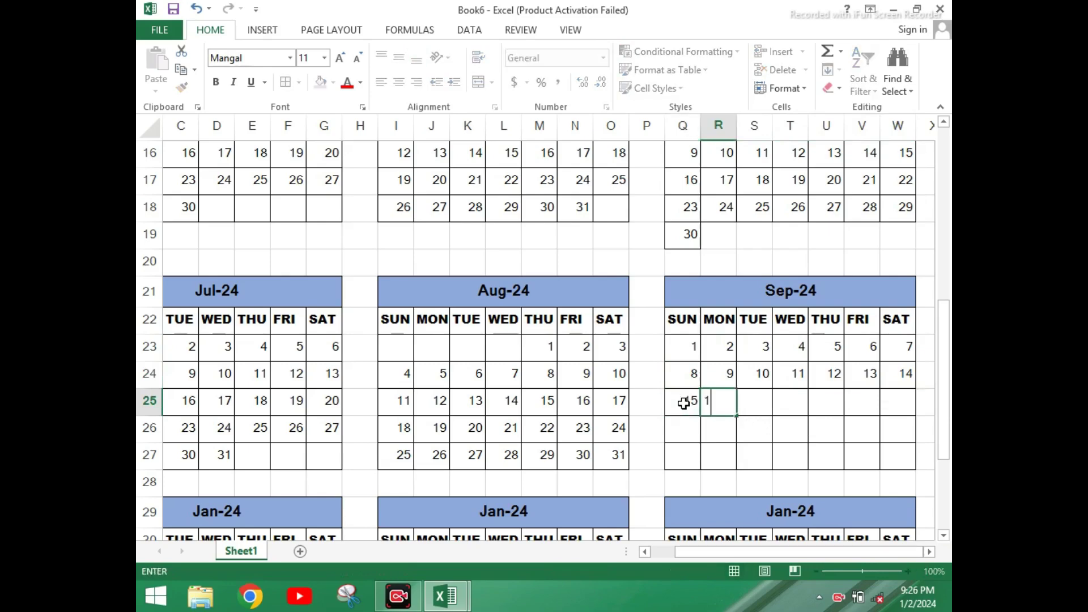
{"action": "left_click_drag", "start_coordinate": [684, 403], "coordinate": [896, 420]}
Enter 22 and 23 in Q26:R26 and fill the September week across to 28 in W26
{"action": "left_click", "coordinate": [675, 434]}
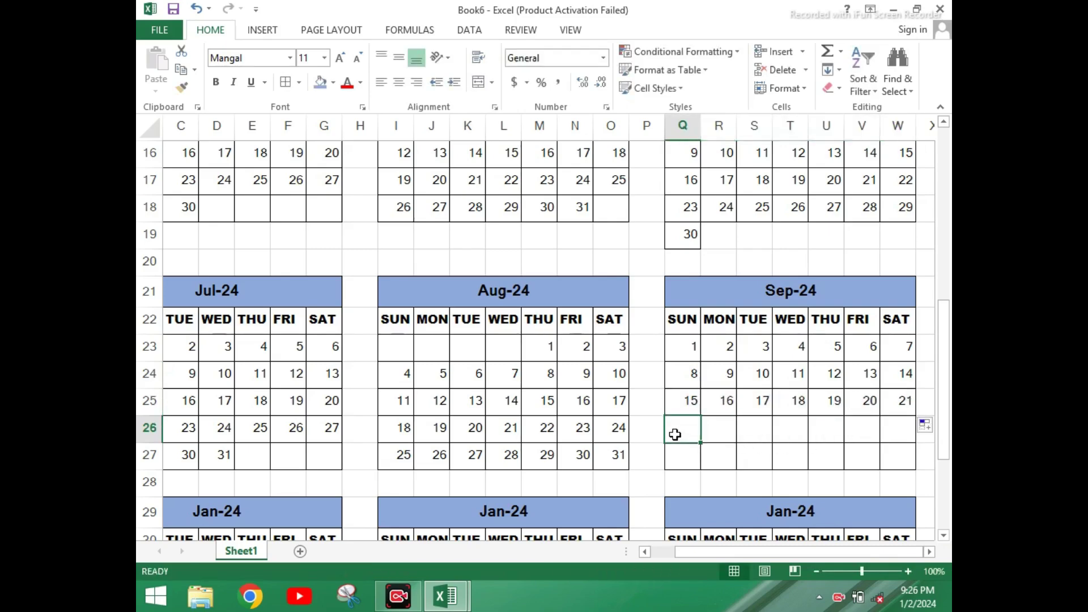
{"action": "type", "text": "22"}
{"action": "key", "text": "Tab"}
{"action": "type", "text": "23"}
{"action": "left_click_drag", "start_coordinate": [675, 434], "coordinate": [905, 443]}
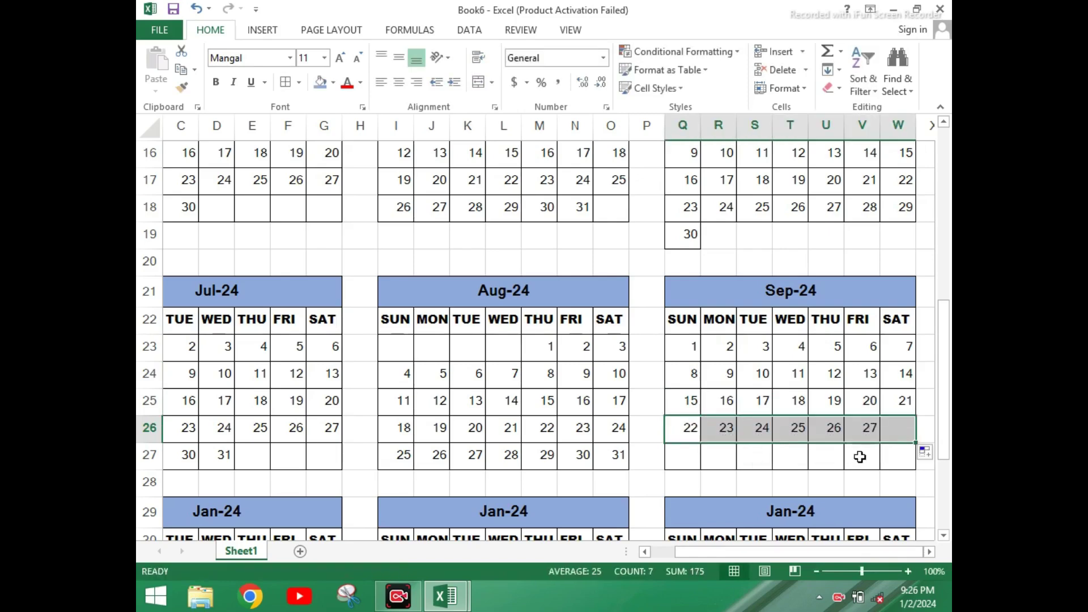
Enter September's last dates 29 and 30 in Q27:R27
{"action": "left_click", "coordinate": [689, 465]}
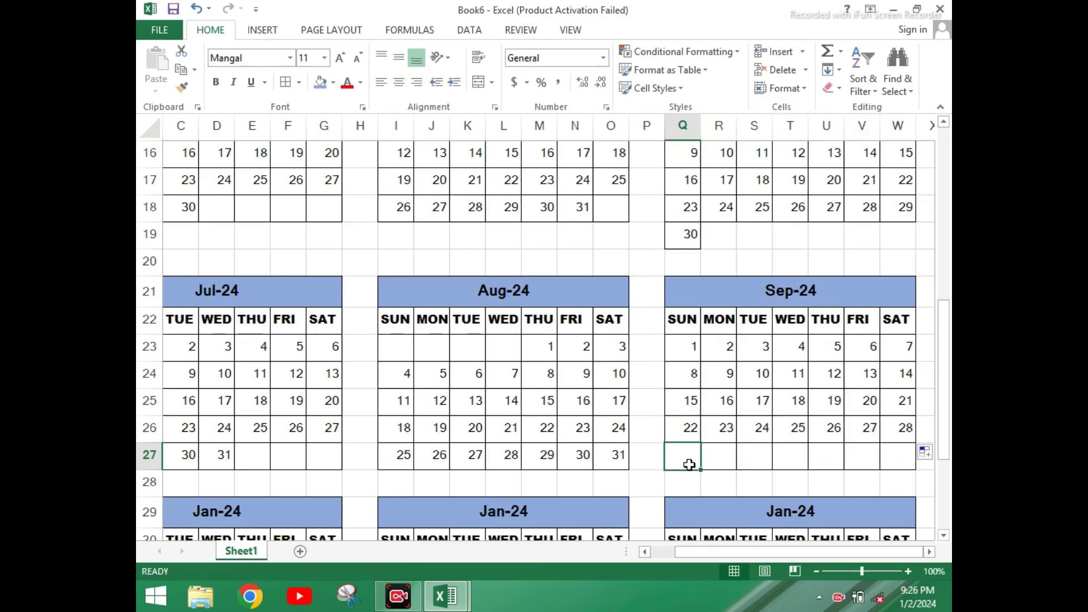
{"action": "type", "text": "29"}
{"action": "key", "text": "Tab"}
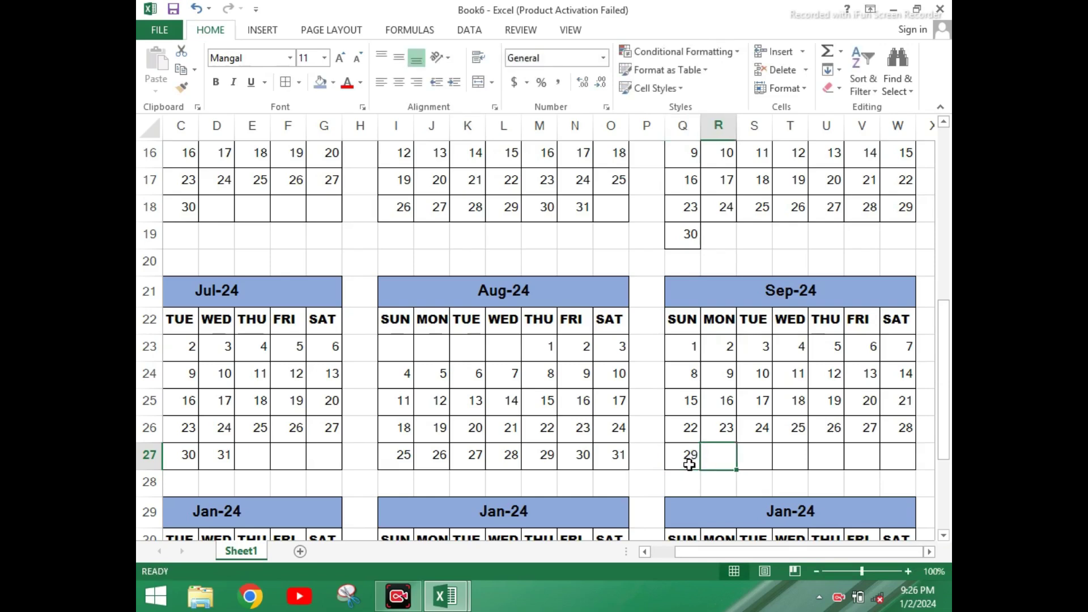
{"action": "type", "text": "30"}
{"action": "left_click", "coordinate": [612, 486]}
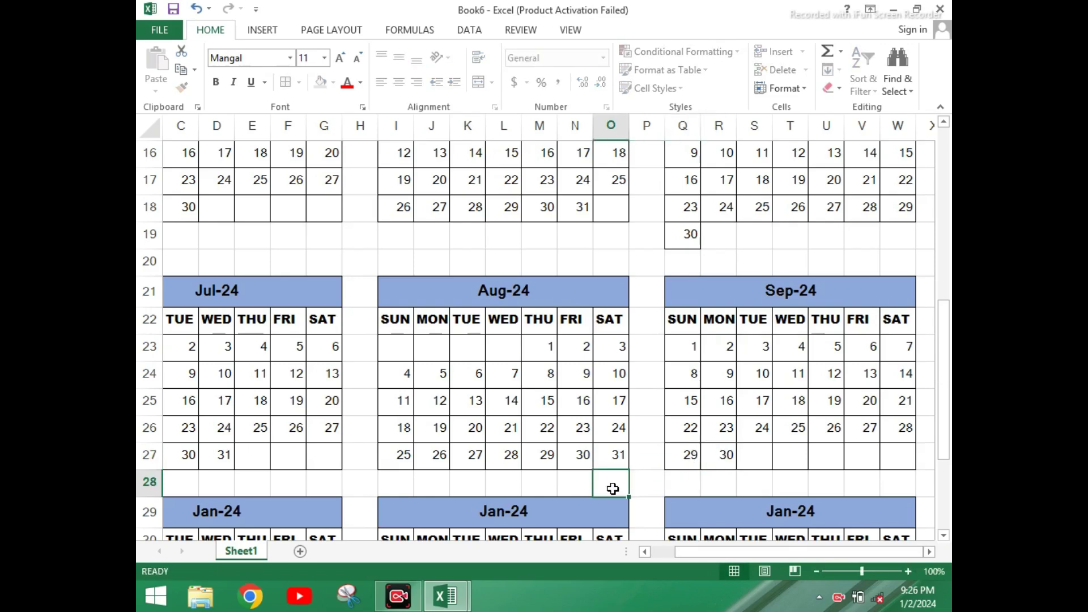
Set the month header date in A29 to 9/1/2024 and clear the copied January dates from A31:G35
{"action": "scroll", "coordinate": [408, 402], "scroll_direction": "down", "scroll_amount": 2}
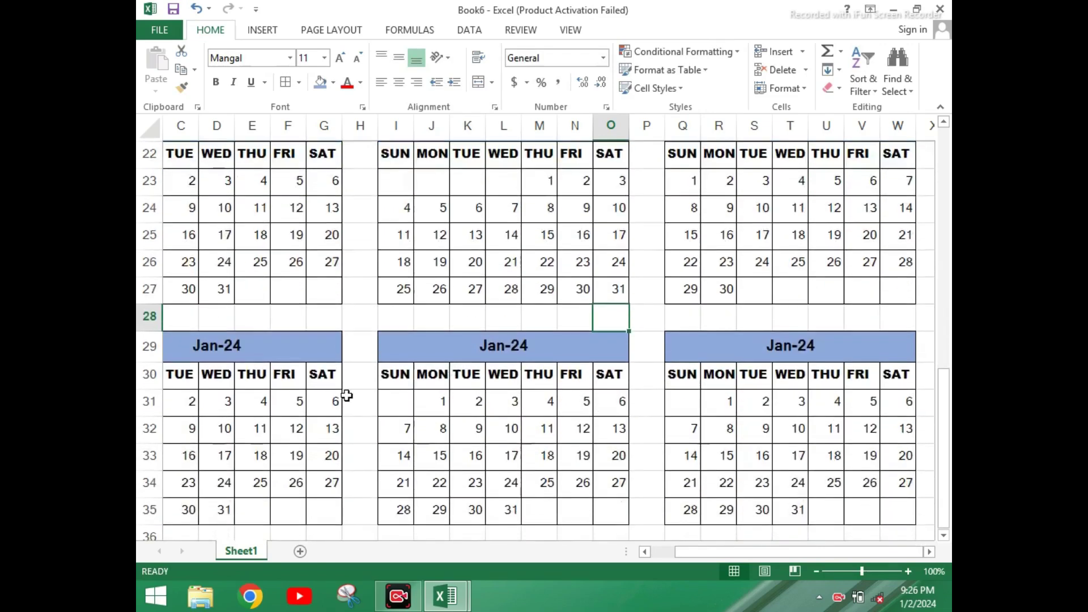
{"action": "left_click", "coordinate": [226, 351]}
{"action": "left_click_drag", "start_coordinate": [689, 551], "coordinate": [662, 551]}
{"action": "double_click", "coordinate": [294, 342]}
{"action": "double_click", "coordinate": [294, 342]}
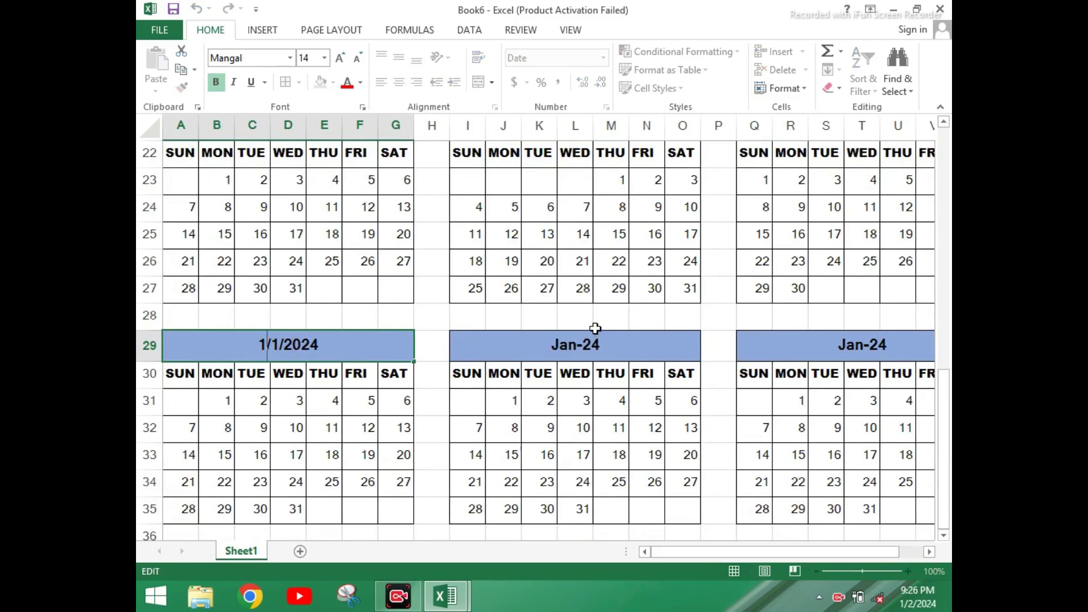
{"action": "scroll", "coordinate": [674, 362], "scroll_direction": "up", "scroll_amount": 2}
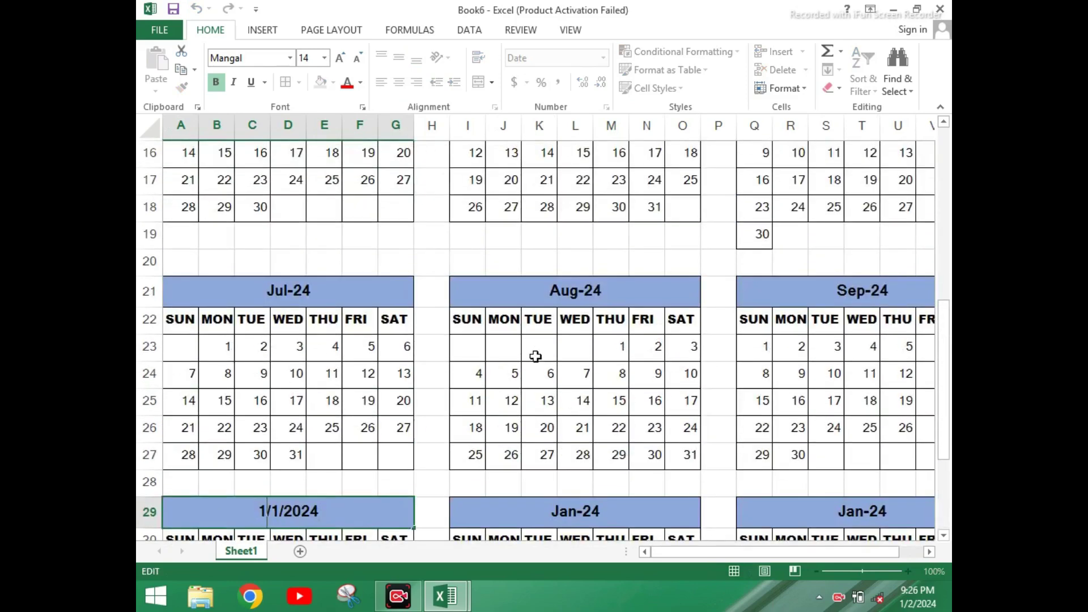
{"action": "scroll", "coordinate": [257, 481], "scroll_direction": "down", "scroll_amount": 2}
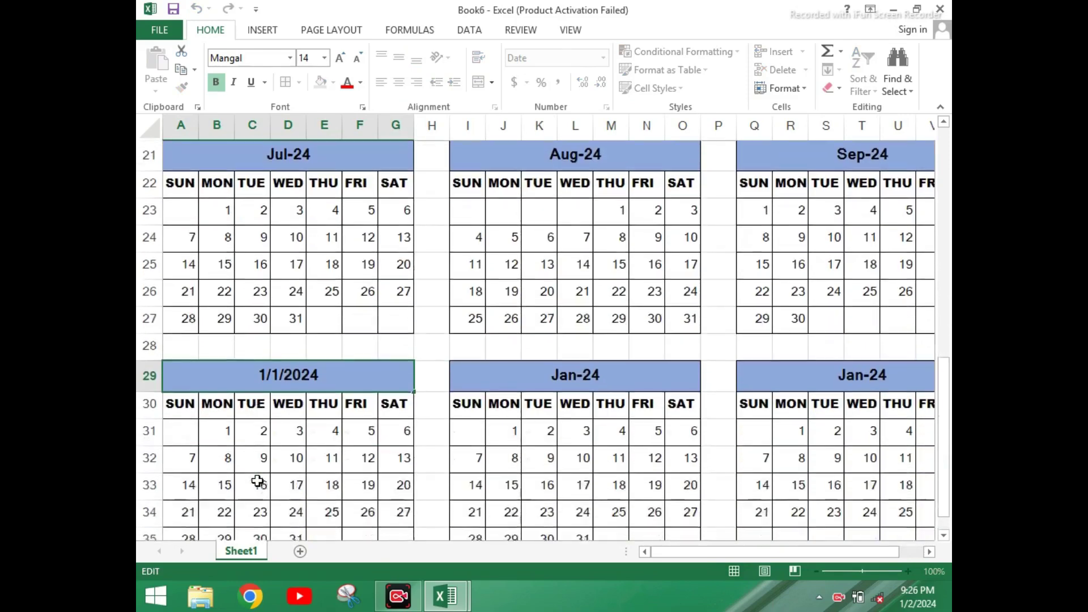
{"action": "key", "text": "BackSpace"}
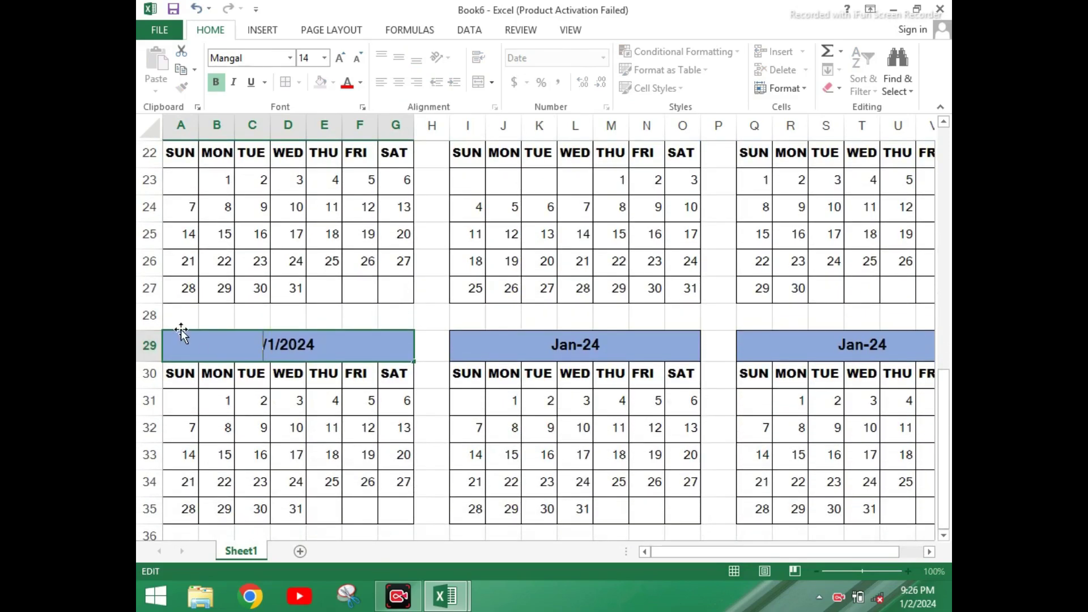
{"action": "type", "text": "9"}
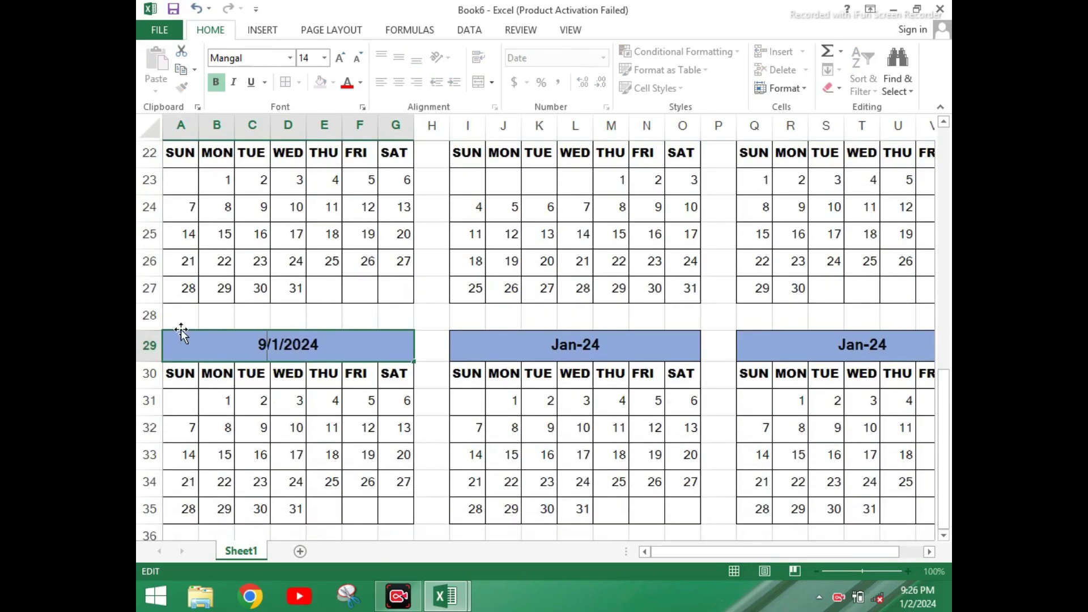
{"action": "left_click", "coordinate": [247, 405]}
{"action": "left_click_drag", "start_coordinate": [166, 404], "coordinate": [398, 510]}
{"action": "key", "text": "Delete"}
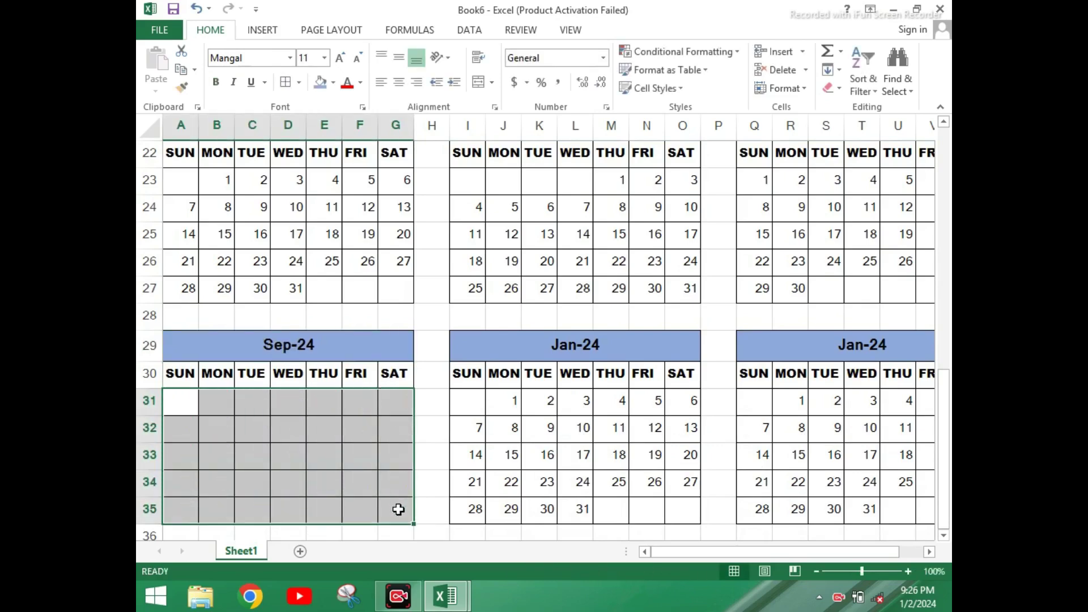
Enter 1 and 2 in C31:D31 and fill the first week across to 5 in G31
{"action": "left_click", "coordinate": [398, 510]}
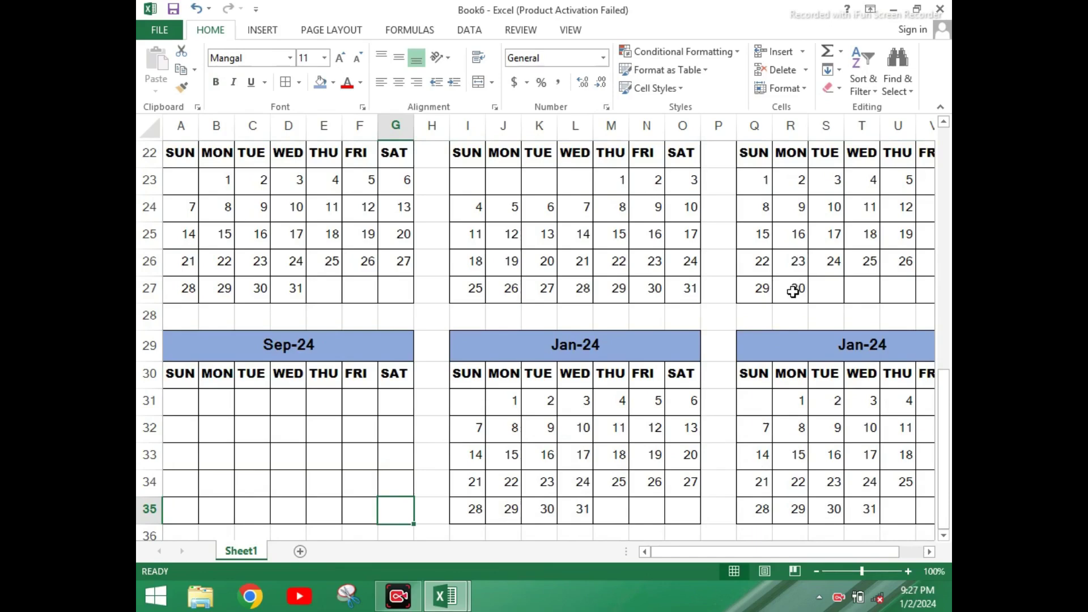
{"action": "left_click", "coordinate": [253, 395]}
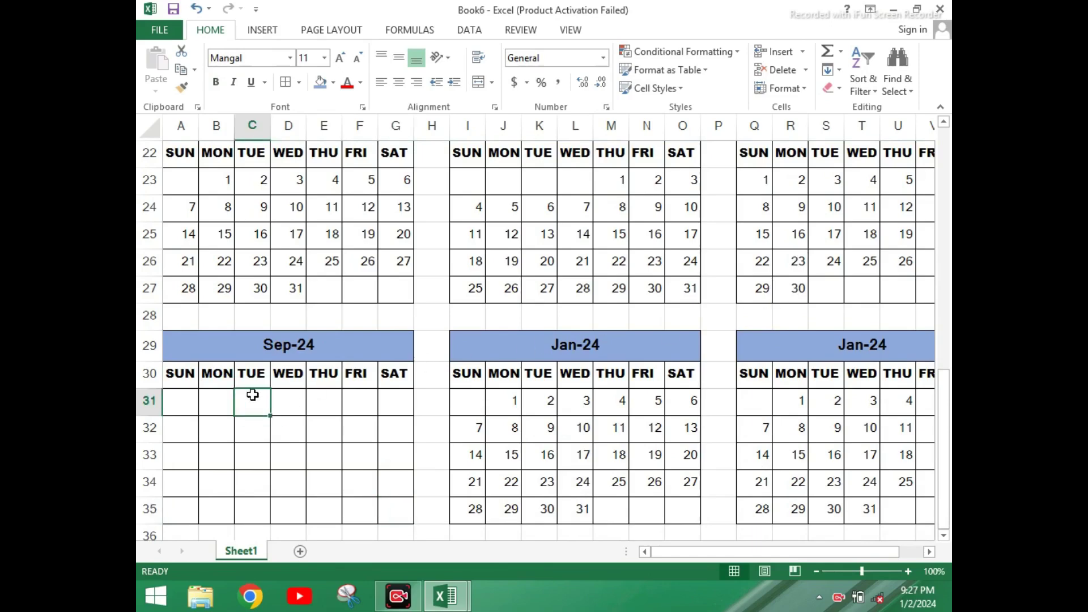
{"action": "type", "text": "1"}
{"action": "key", "text": "Tab"}
{"action": "type", "text": "2"}
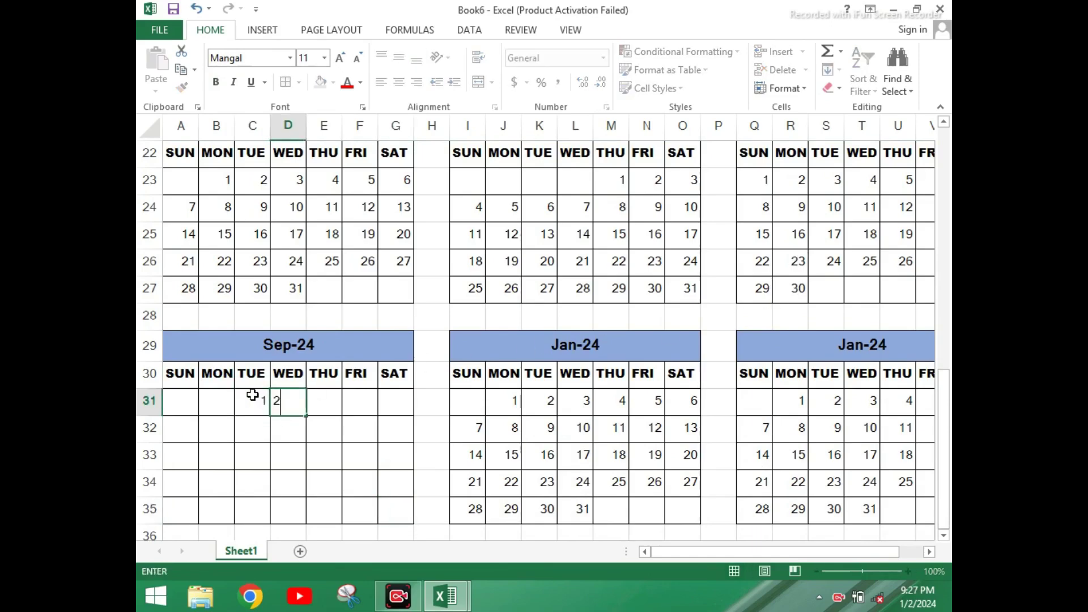
{"action": "left_click_drag", "start_coordinate": [253, 395], "coordinate": [397, 423]}
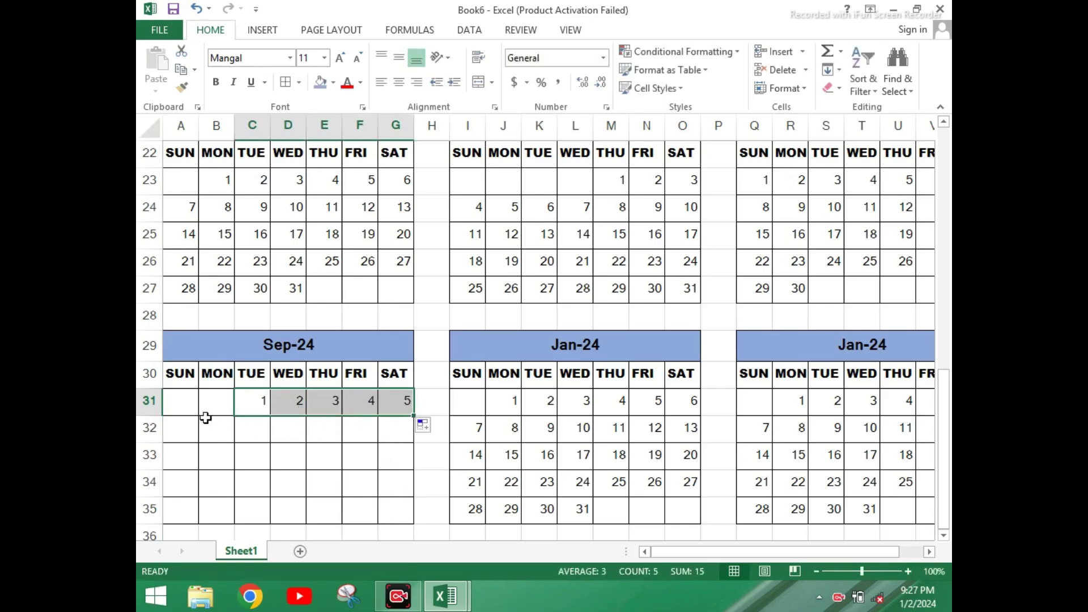
Enter 6 and 7 in A32:B32 and fill the second week across to 12 in G32
{"action": "left_click", "coordinate": [177, 429]}
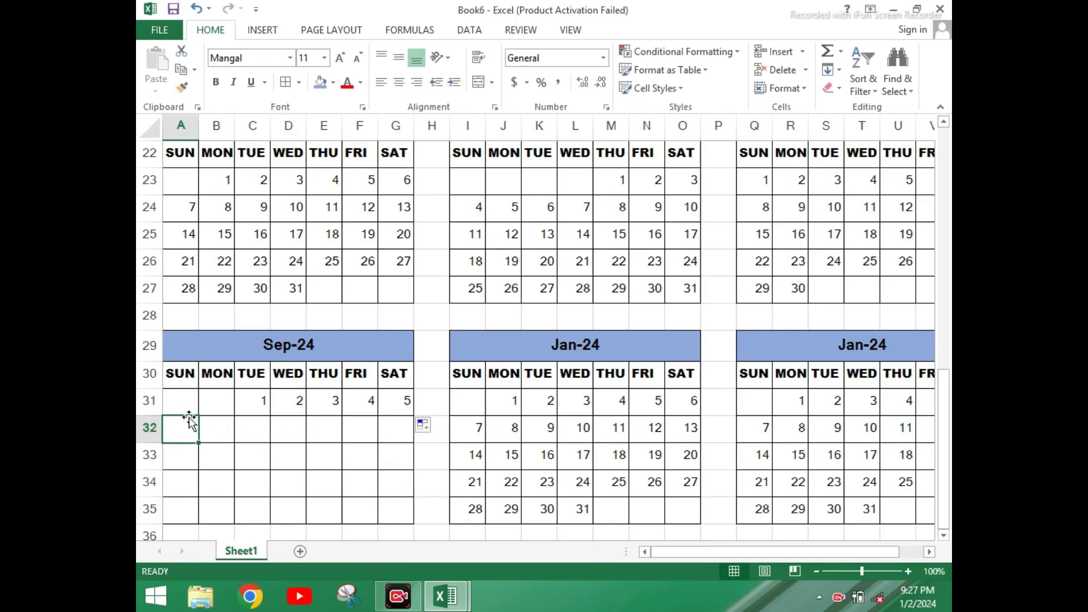
{"action": "type", "text": "6"}
{"action": "key", "text": "Tab"}
{"action": "type", "text": "7"}
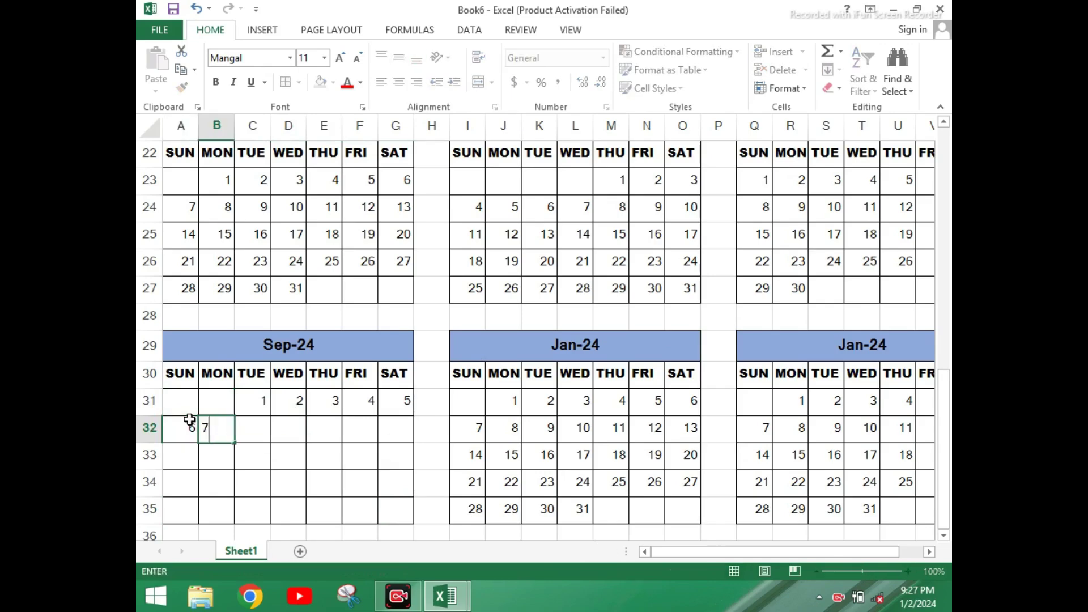
{"action": "key", "text": "Tab"}
{"action": "left_click_drag", "start_coordinate": [188, 428], "coordinate": [392, 455]}
Enter 13 and 14 in A33:B33 and fill the third week across to 19 in G33
{"action": "left_click", "coordinate": [175, 460]}
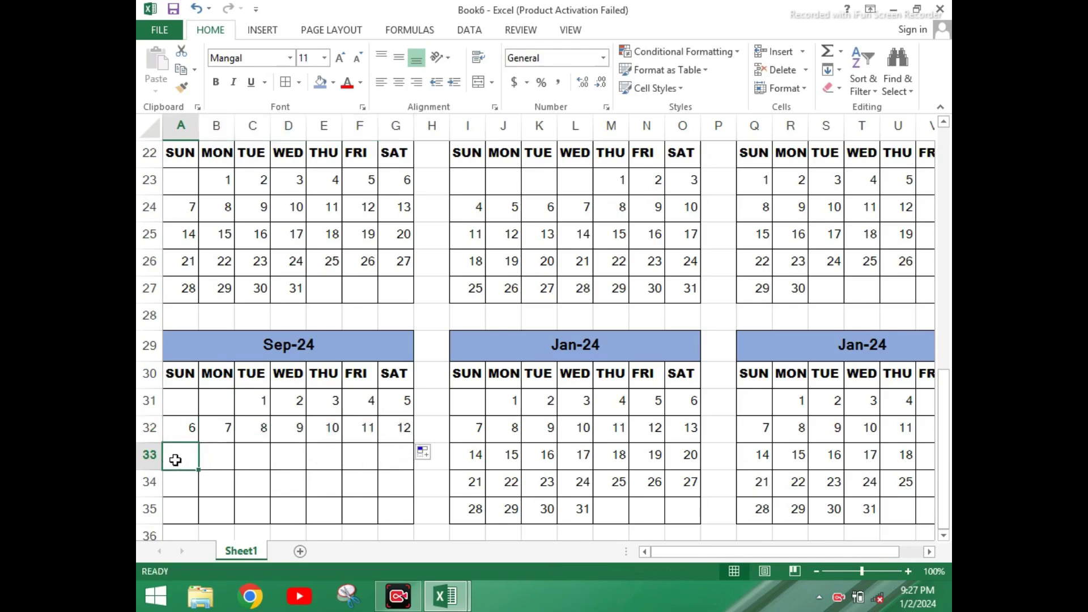
{"action": "type", "text": "13"}
{"action": "key", "text": "Tab"}
{"action": "type", "text": "14"}
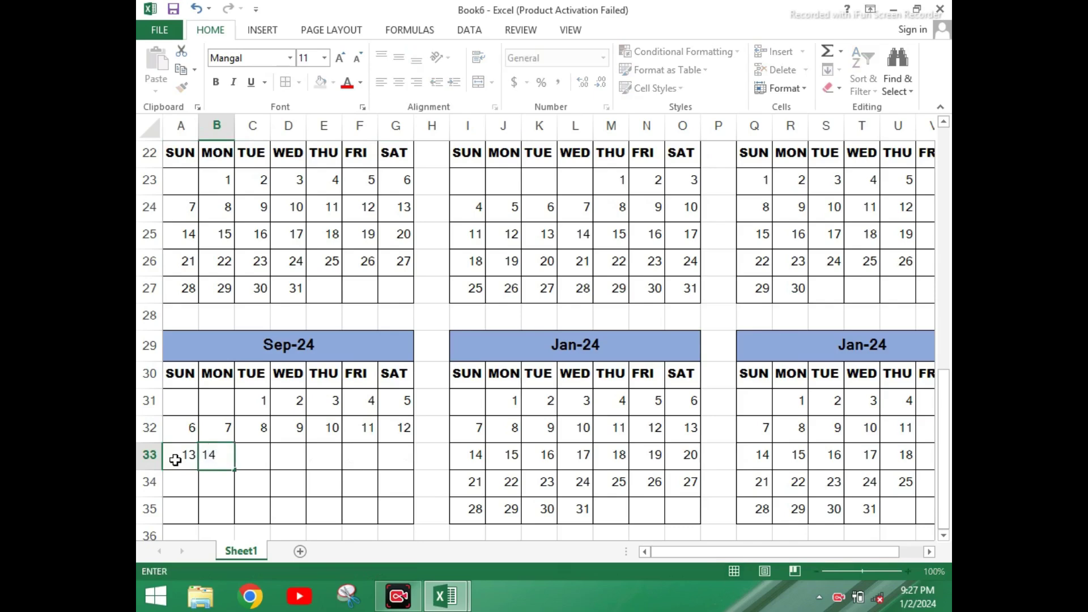
{"action": "left_click_drag", "start_coordinate": [175, 459], "coordinate": [418, 476]}
Enter 20 and 21 in A34:B34 and fill the fourth week across to 26 in G34
{"action": "left_click", "coordinate": [179, 490]}
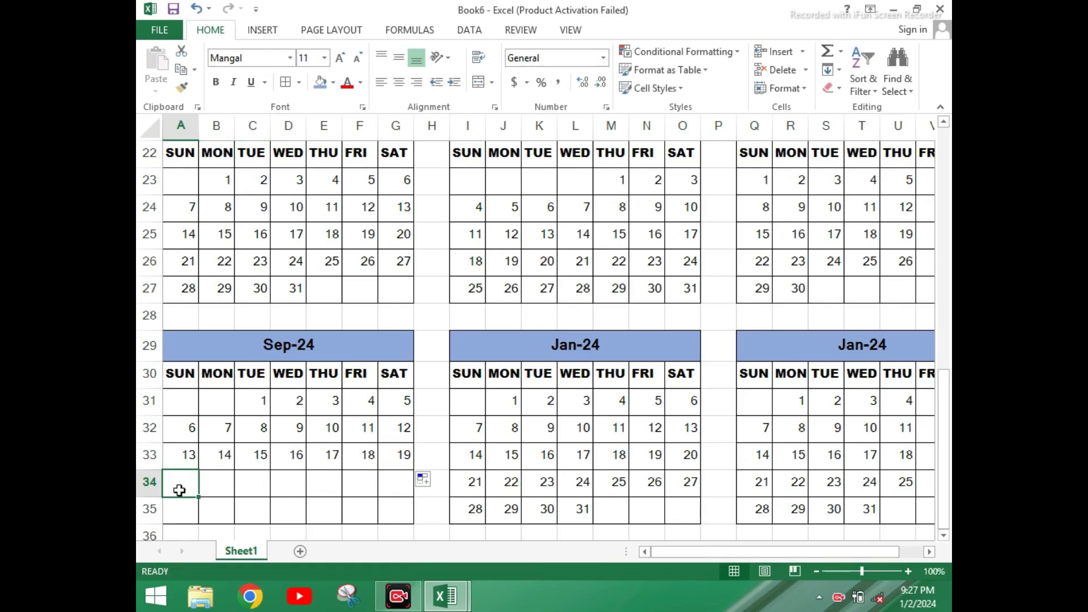
{"action": "type", "text": "20"}
{"action": "key", "text": "Tab"}
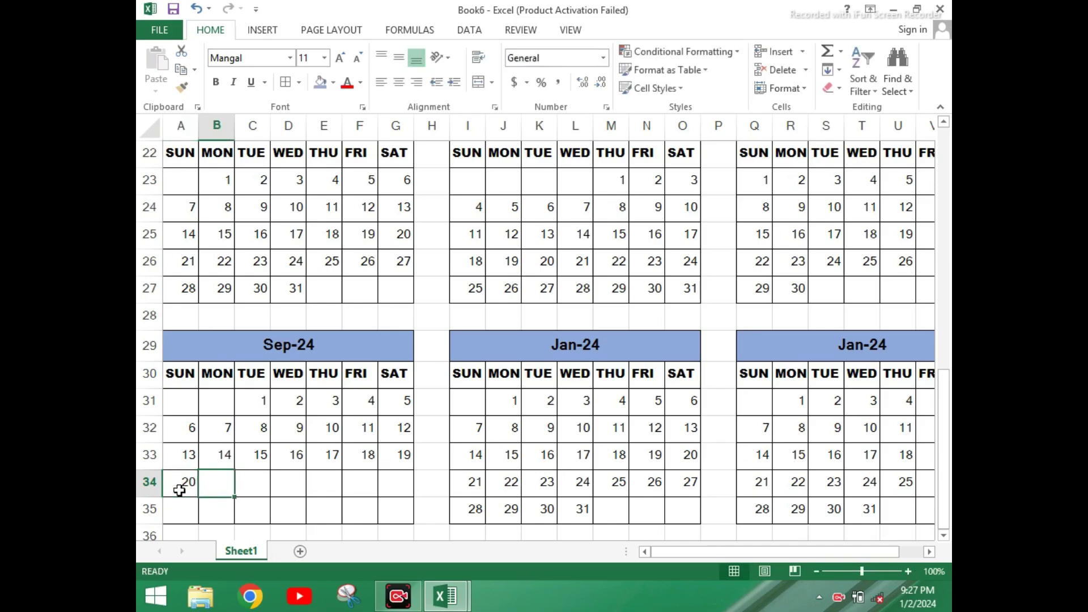
{"action": "type", "text": "21"}
{"action": "left_click_drag", "start_coordinate": [181, 490], "coordinate": [417, 498]}
Enter the month's last dates 27, 28, 29, 30 and 31 in A35:E35
{"action": "left_click", "coordinate": [177, 513]}
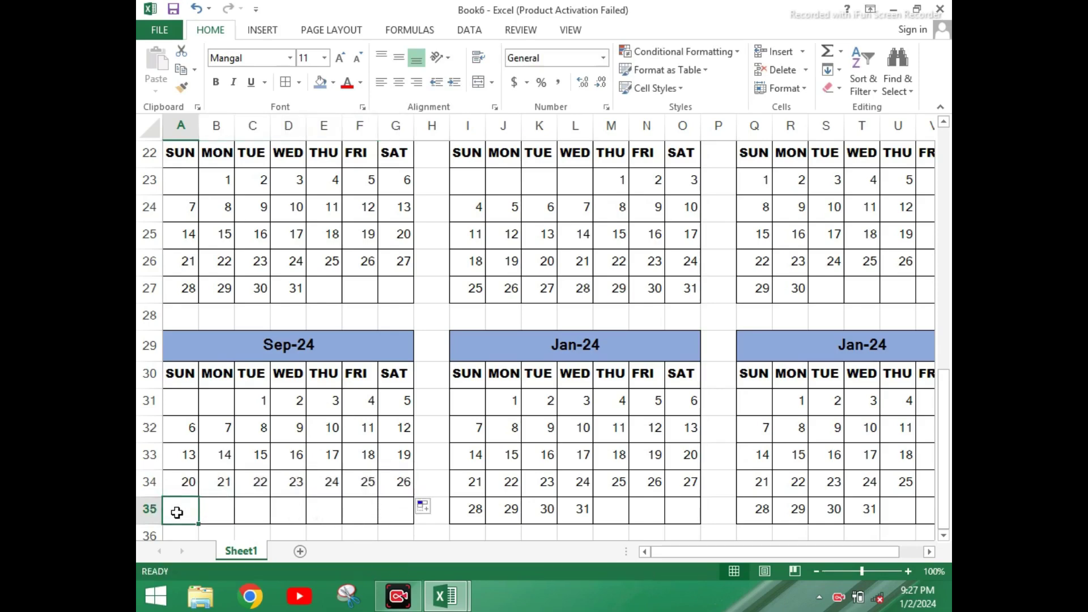
{"action": "type", "text": "27"}
{"action": "key", "text": "Tab"}
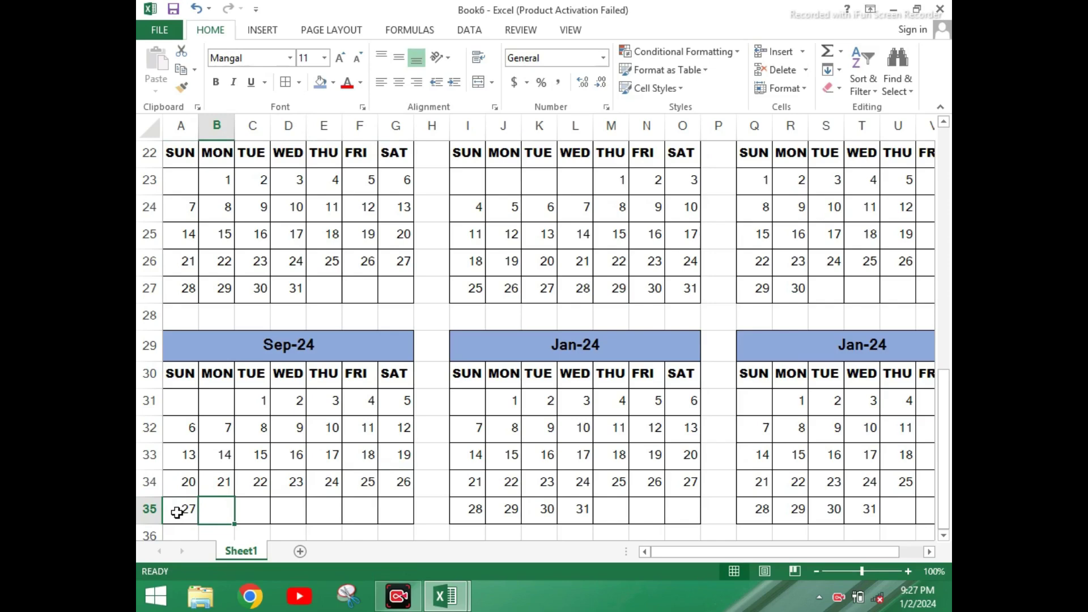
{"action": "type", "text": "28"}
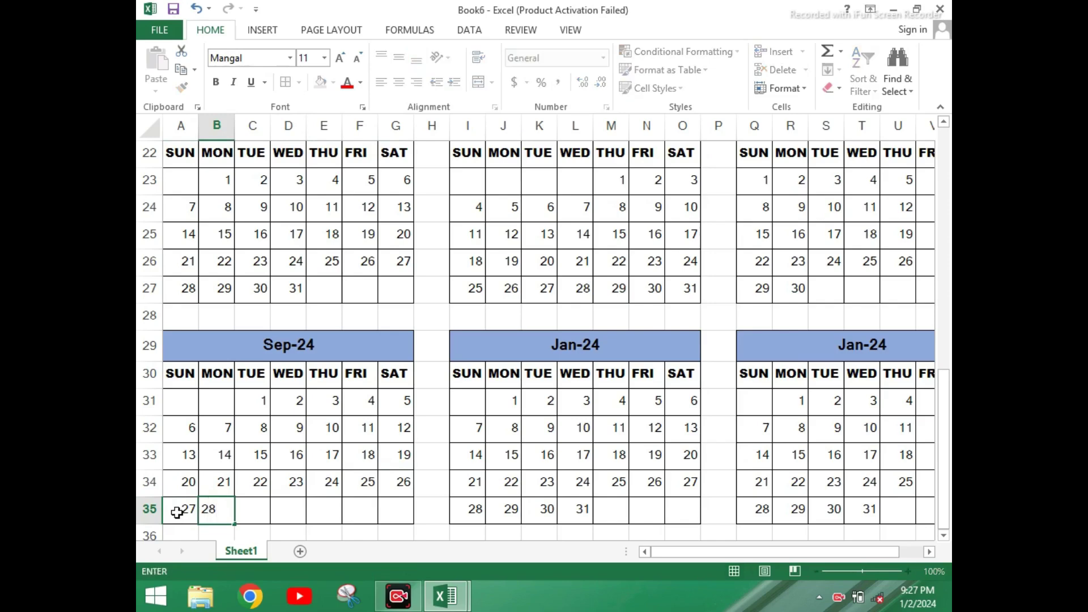
{"action": "key", "text": "Tab"}
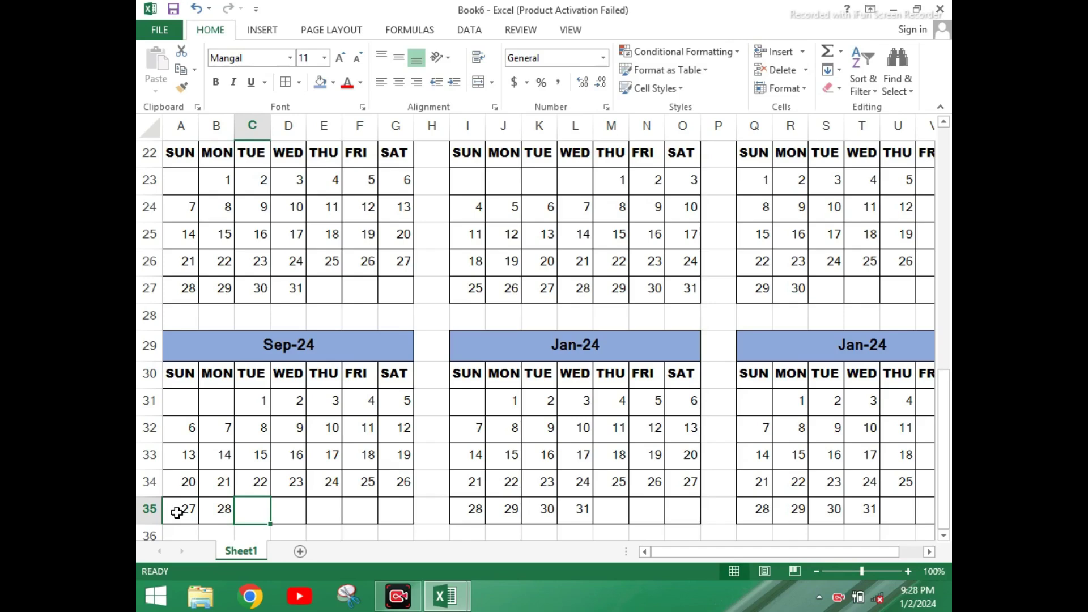
{"action": "type", "text": "29"}
{"action": "key", "text": "Tab"}
{"action": "type", "text": "30"}
{"action": "key", "text": "Tab"}
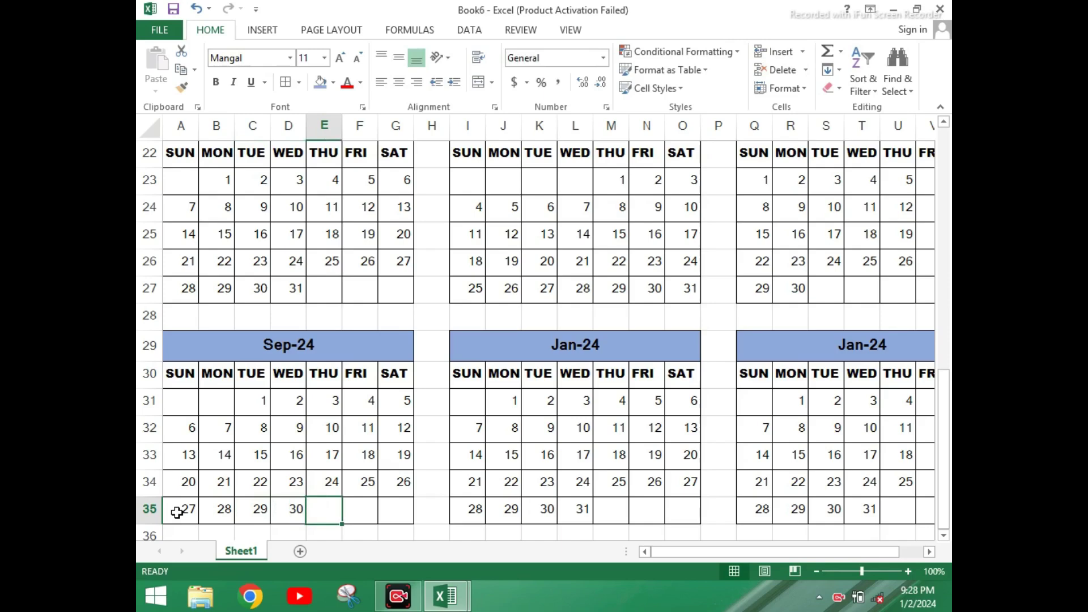
{"action": "type", "text": "31"}
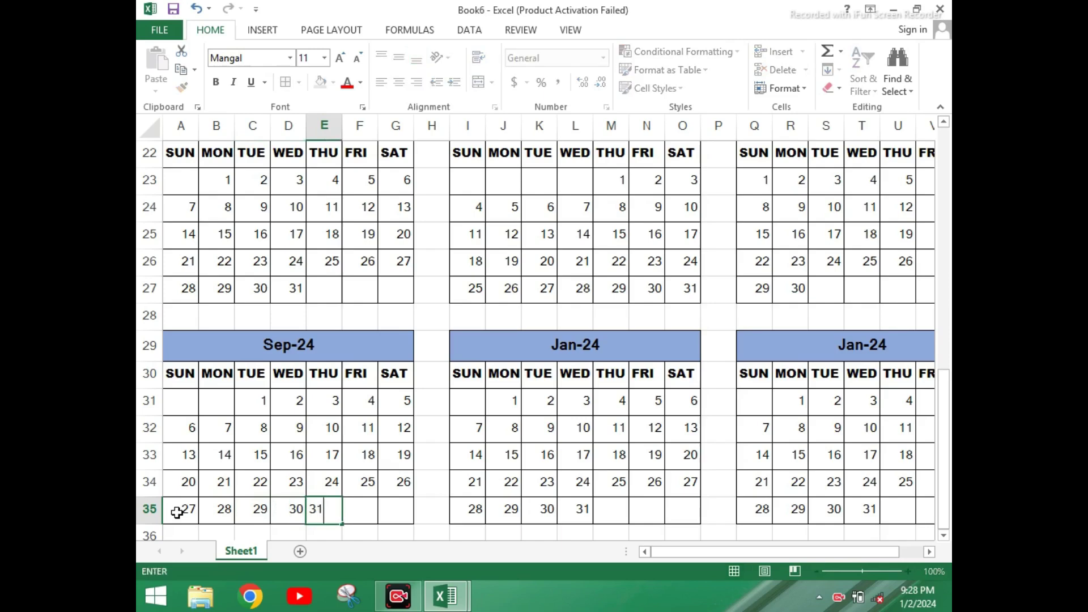
Correct the month header date in A29 to 10/1/2024
{"action": "left_click", "coordinate": [246, 356]}
{"action": "double_click", "coordinate": [284, 344]}
{"action": "left_click", "coordinate": [267, 343]}
{"action": "key", "text": "BackSpace"}
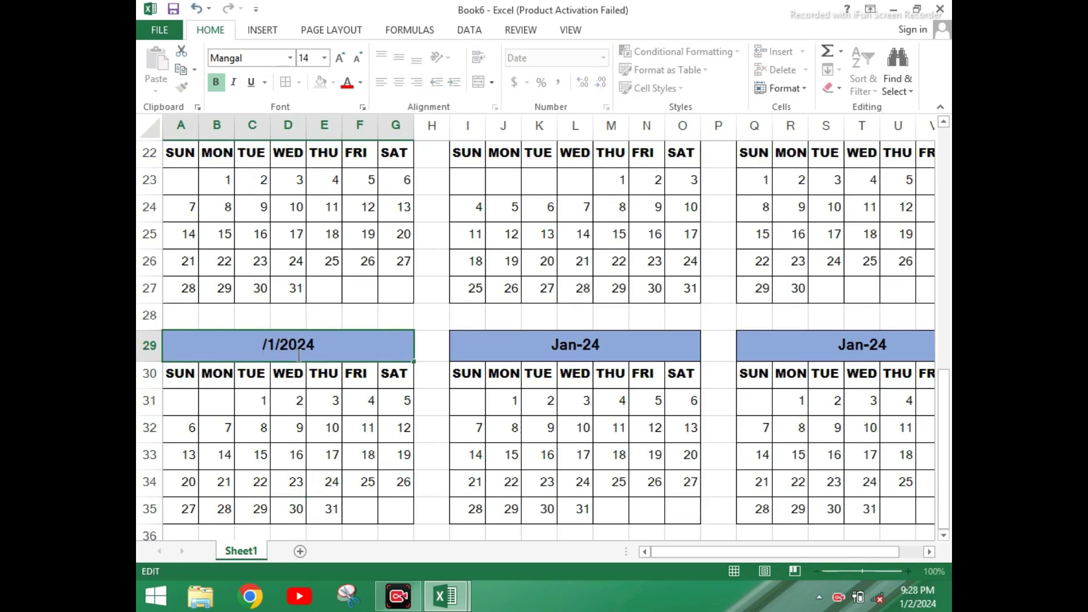
{"action": "type", "text": "1"}
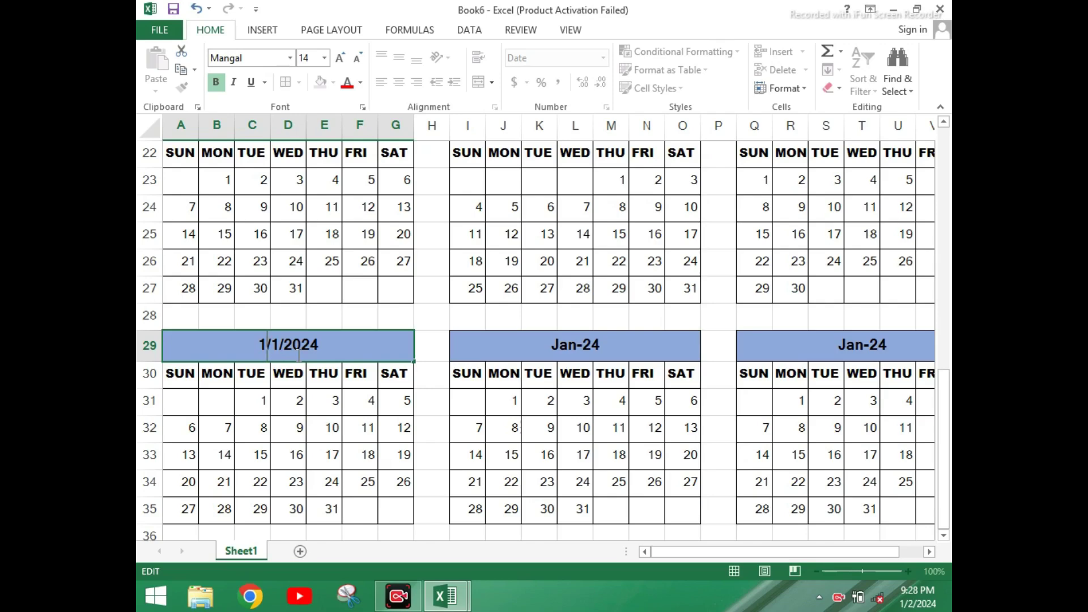
{"action": "type", "text": "0"}
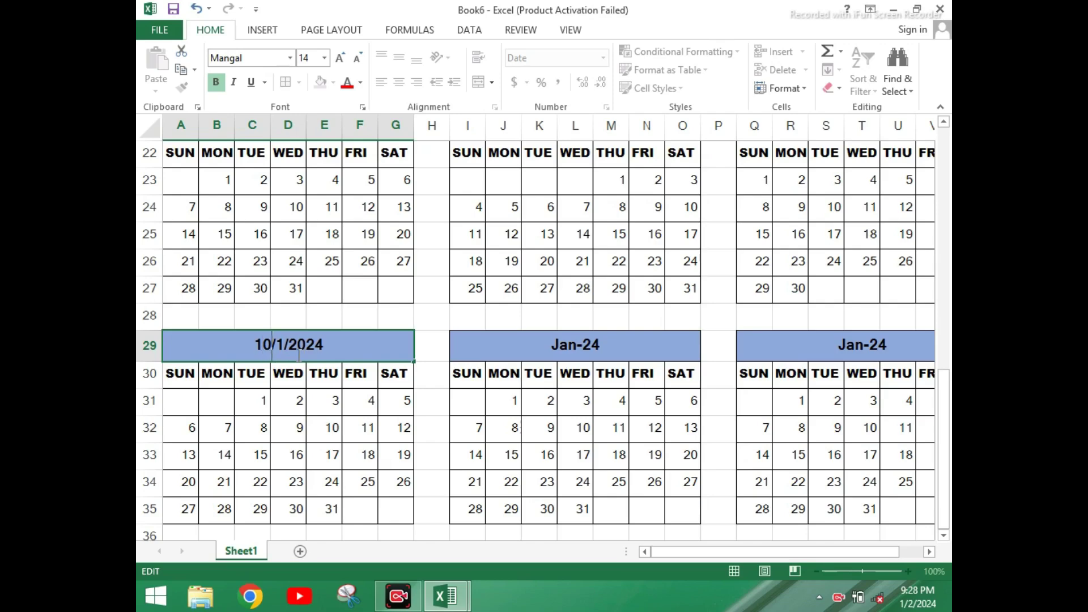
{"action": "key", "text": "Return"}
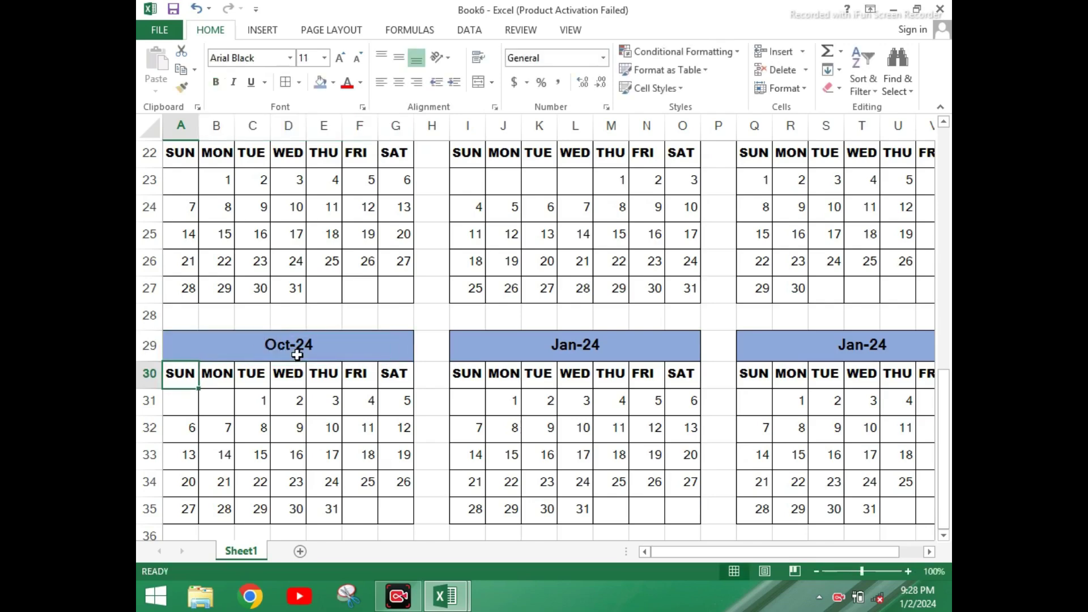
Clear the copied January dates from I31:O35 in the neighbouring month block
{"action": "left_click", "coordinate": [281, 428]}
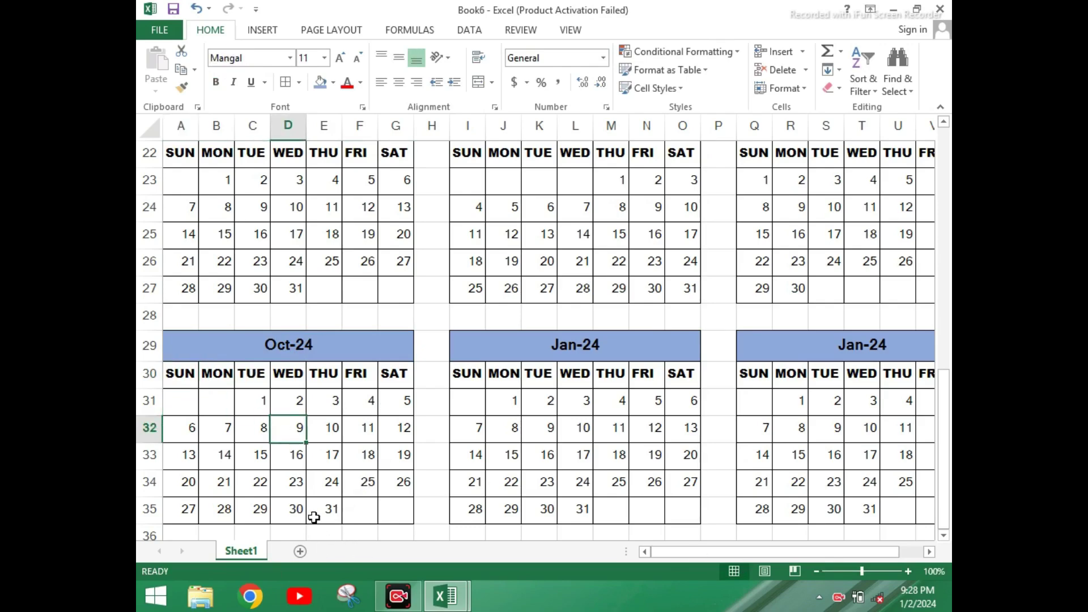
{"action": "left_click", "coordinate": [327, 490]}
{"action": "mouse_move", "coordinate": [471, 401]}
{"action": "left_mouse_down"}
{"action": "mouse_move", "coordinate": [652, 478]}
{"action": "mouse_move", "coordinate": [677, 512]}
{"action": "mouse_move", "coordinate": [666, 512]}
{"action": "left_mouse_up"}
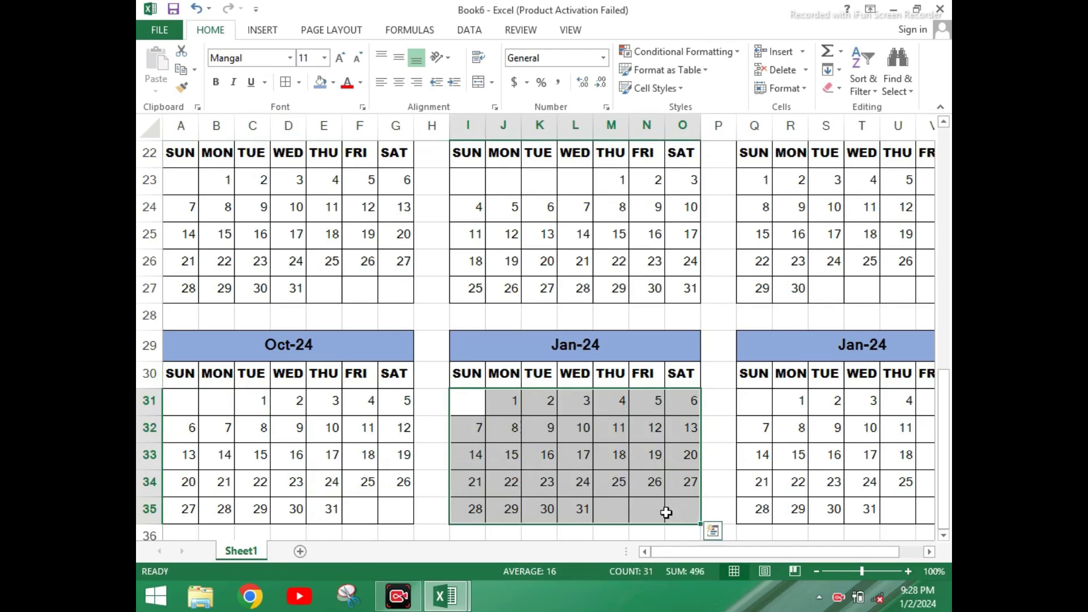
{"action": "key", "text": "Delete"}
{"action": "left_click", "coordinate": [589, 457]}
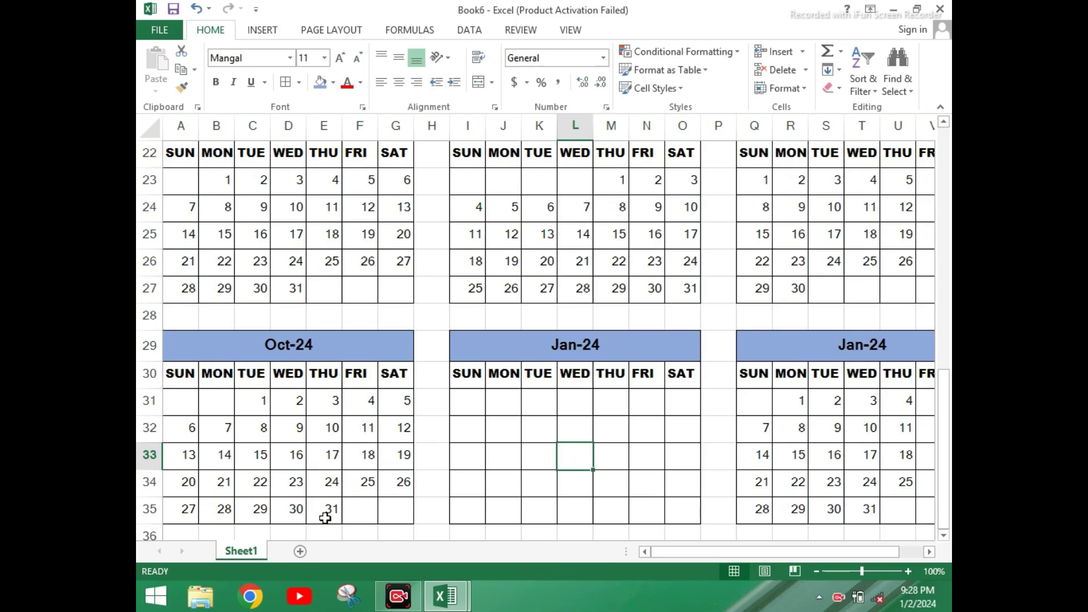
Enter November's first dates 1 and 2 in N31:O31 under Friday and Saturday
{"action": "left_click", "coordinate": [645, 404]}
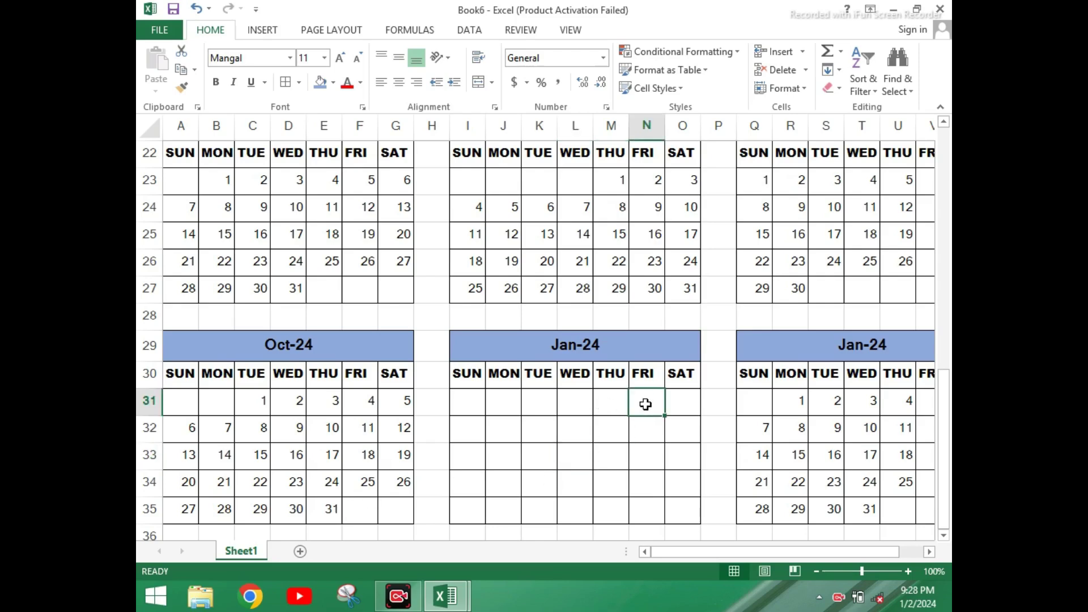
{"action": "type", "text": "1"}
{"action": "key", "text": "Tab"}
{"action": "type", "text": "2"}
{"action": "left_click", "coordinate": [512, 479]}
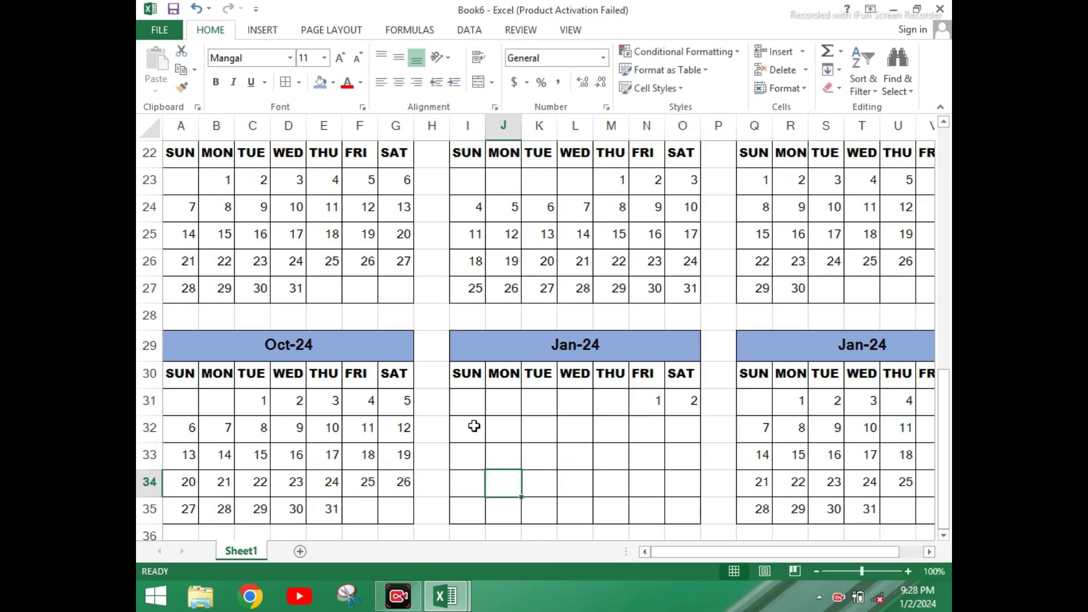
Enter 3, 4 and 5 in I32:K32 and fill the November week across to 9 in O32
{"action": "left_click", "coordinate": [473, 427]}
{"action": "type", "text": "3"}
{"action": "key", "text": "Tab"}
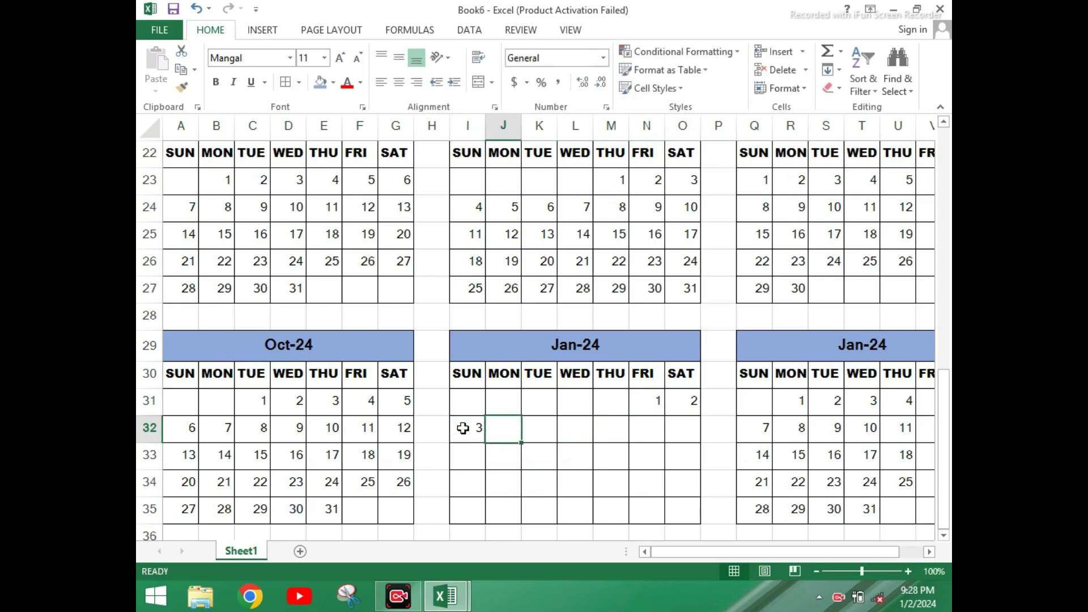
{"action": "type", "text": "4"}
{"action": "key", "text": "Tab"}
{"action": "type", "text": "5"}
{"action": "left_click_drag", "start_coordinate": [463, 428], "coordinate": [696, 448]}
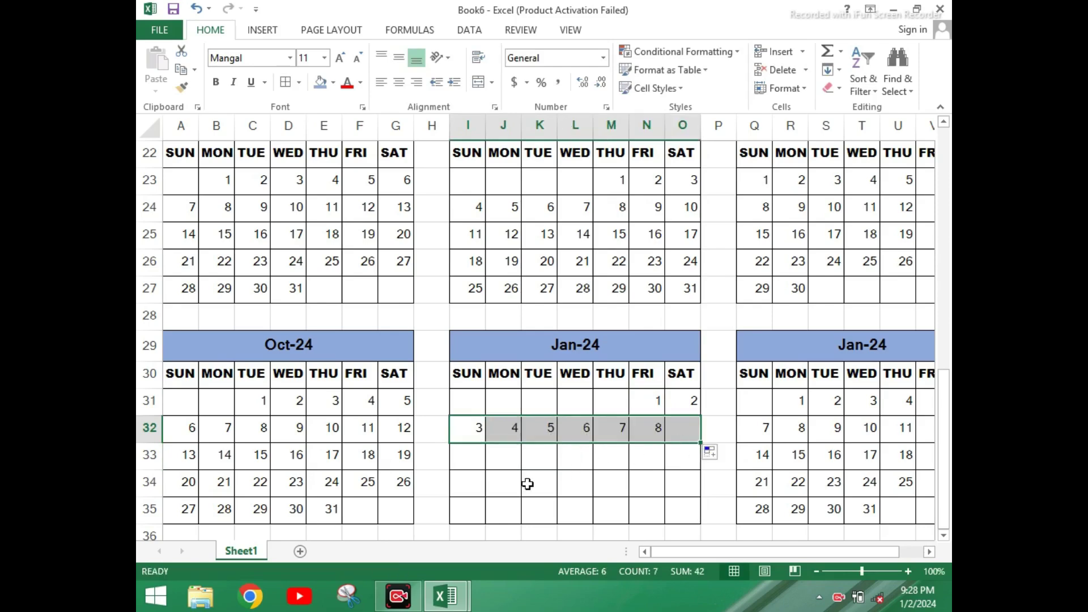
Enter 10 and 11 in I33:J33 and fill the November week across to 16 in O33
{"action": "left_click", "coordinate": [466, 465]}
{"action": "type", "text": "10"}
{"action": "key", "text": "Tab"}
{"action": "type", "text": "11"}
{"action": "left_click_drag", "start_coordinate": [466, 463], "coordinate": [702, 482]}
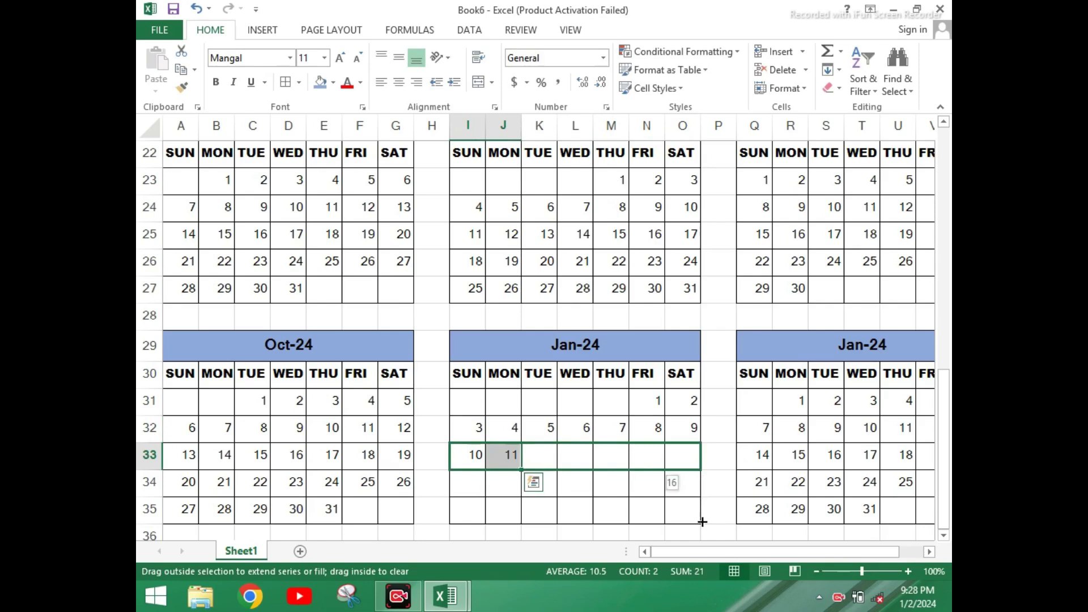
{"action": "left_click_drag", "start_coordinate": [703, 522], "coordinate": [701, 517]}
Enter 17 and 18 in I34:J34 and fill the November week across to 23 in O34
{"action": "left_click", "coordinate": [469, 488]}
{"action": "type", "text": "17"}
{"action": "key", "text": "Tab"}
{"action": "type", "text": "18"}
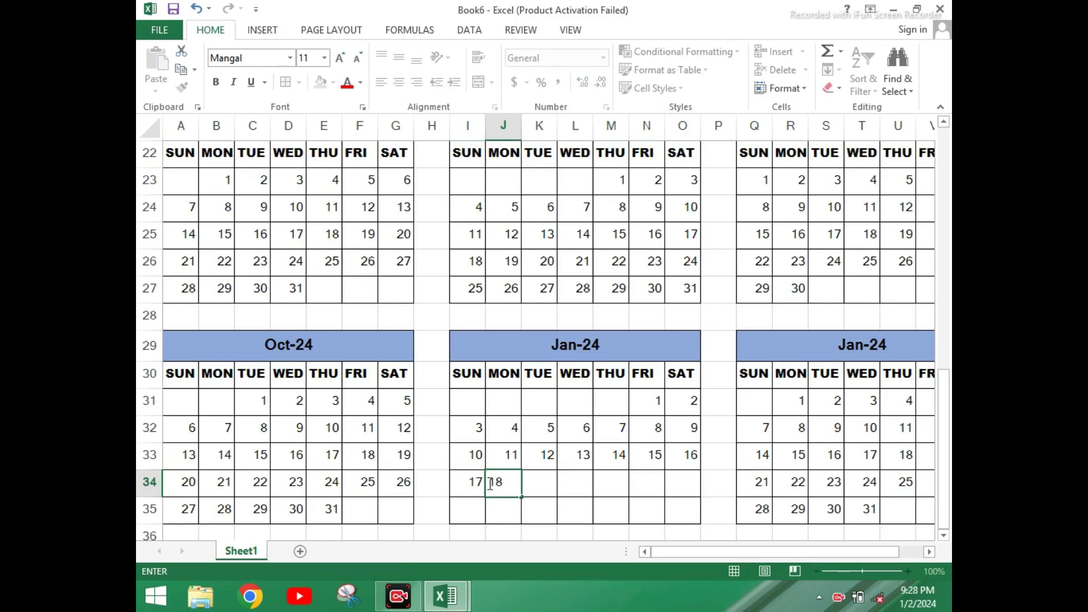
{"action": "left_click_drag", "start_coordinate": [461, 486], "coordinate": [697, 499]}
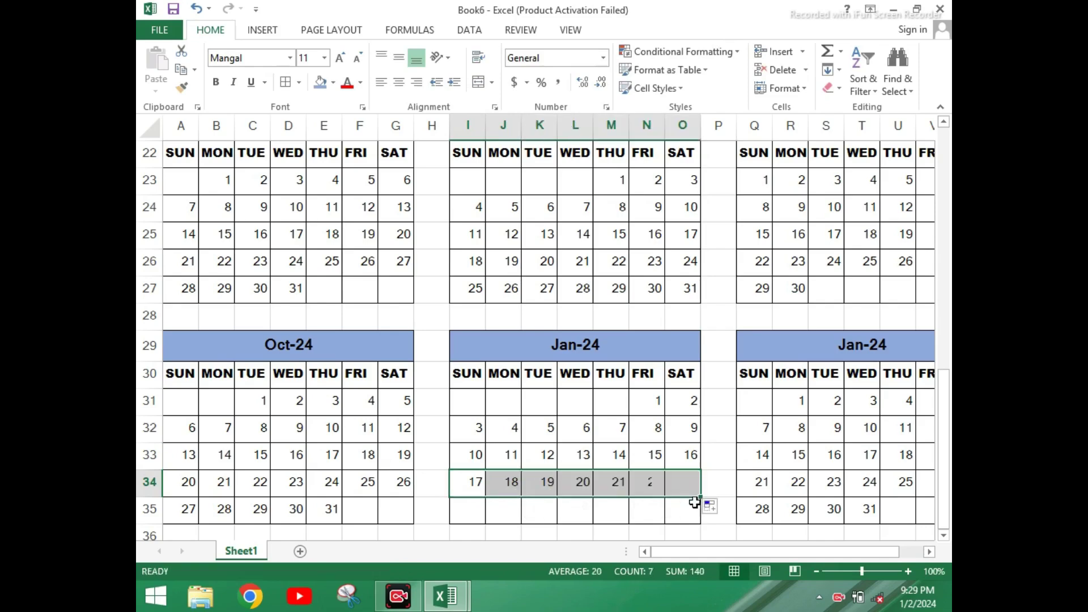
Enter November's last dates, 24 through 30, one per cell in I35:O35
{"action": "left_click", "coordinate": [464, 520]}
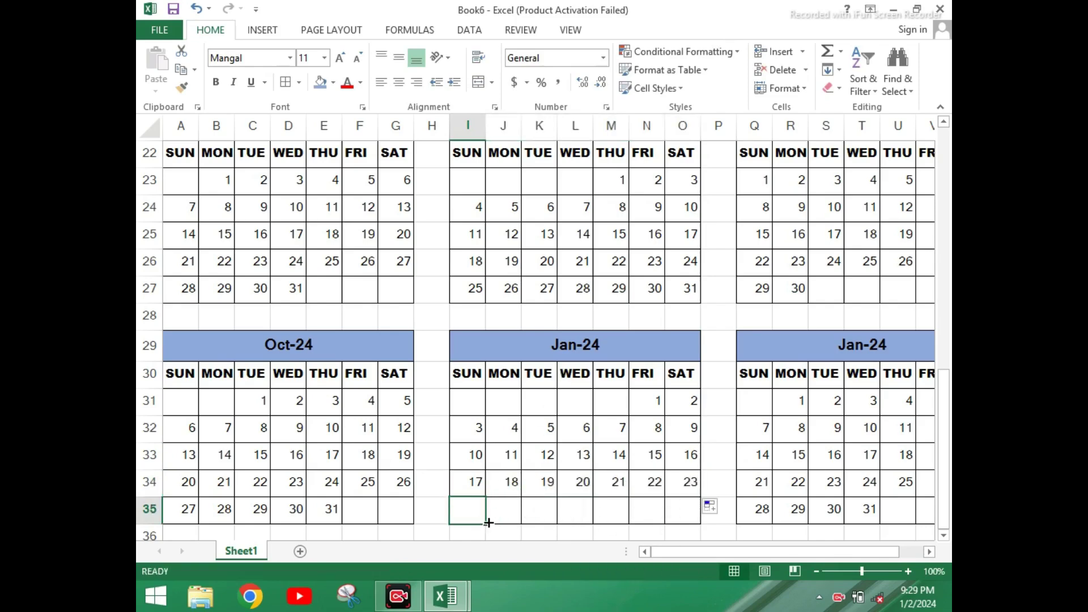
{"action": "type", "text": "24"}
{"action": "key", "text": "Tab"}
{"action": "type", "text": "25"}
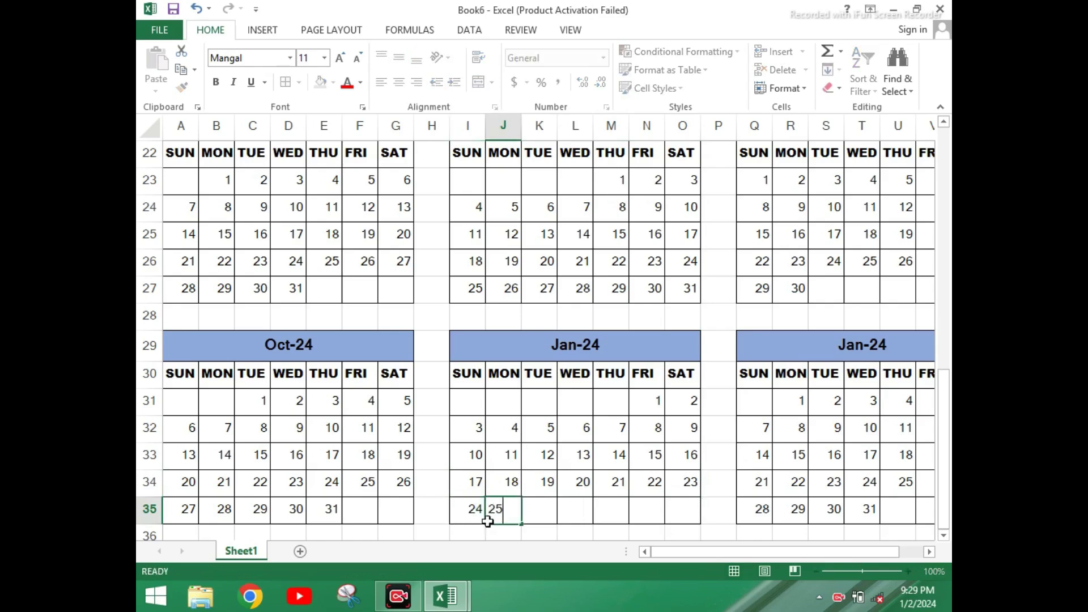
{"action": "key", "text": "Tab"}
{"action": "type", "text": "26"}
{"action": "key", "text": "Tab"}
{"action": "type", "text": "27"}
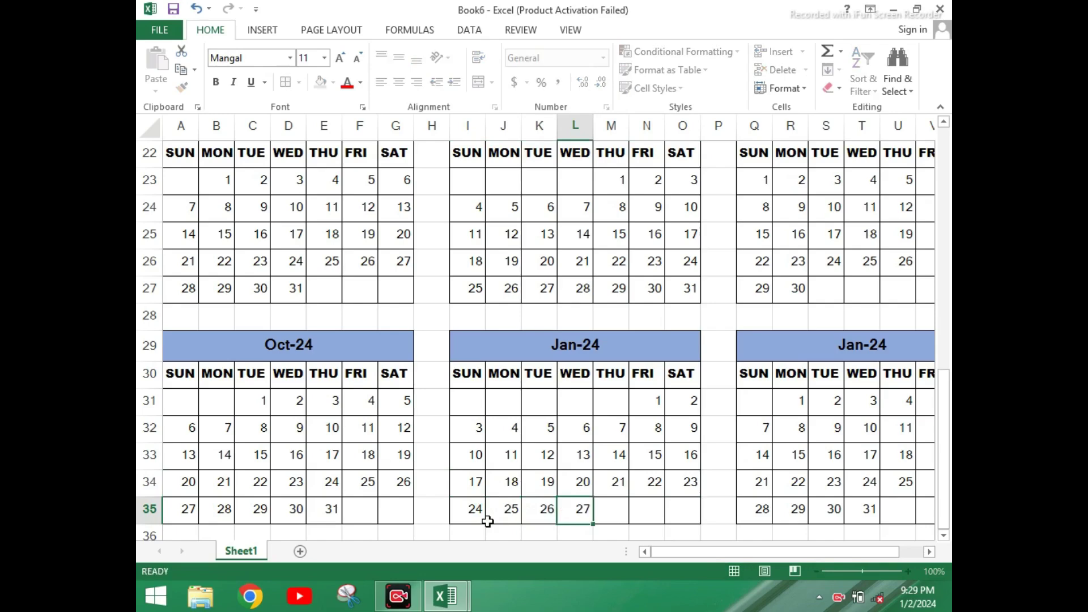
{"action": "key", "text": "Tab"}
{"action": "type", "text": "28"}
{"action": "key", "text": "Tab"}
{"action": "type", "text": "29"}
{"action": "key", "text": "Tab"}
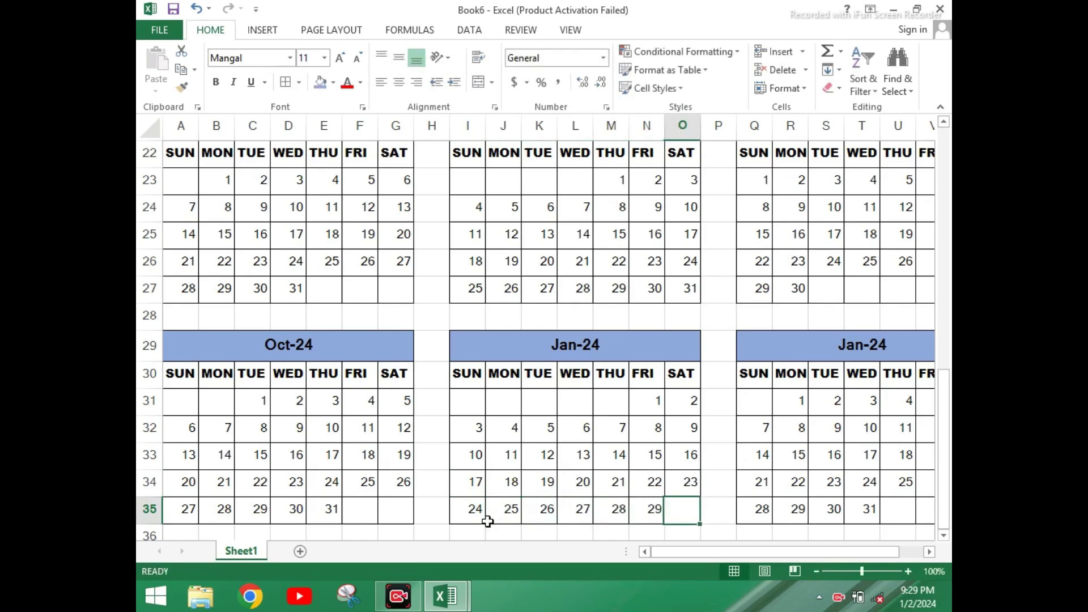
{"action": "type", "text": "30"}
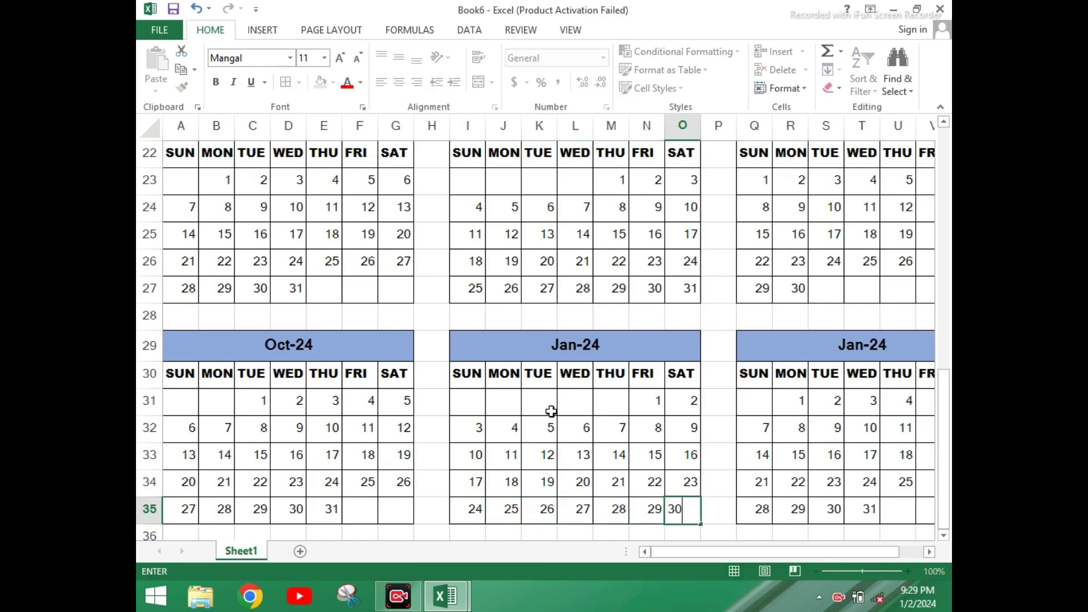
Change the date in the header above the November block to 11/1/2024
{"action": "double_click", "coordinate": [558, 343]}
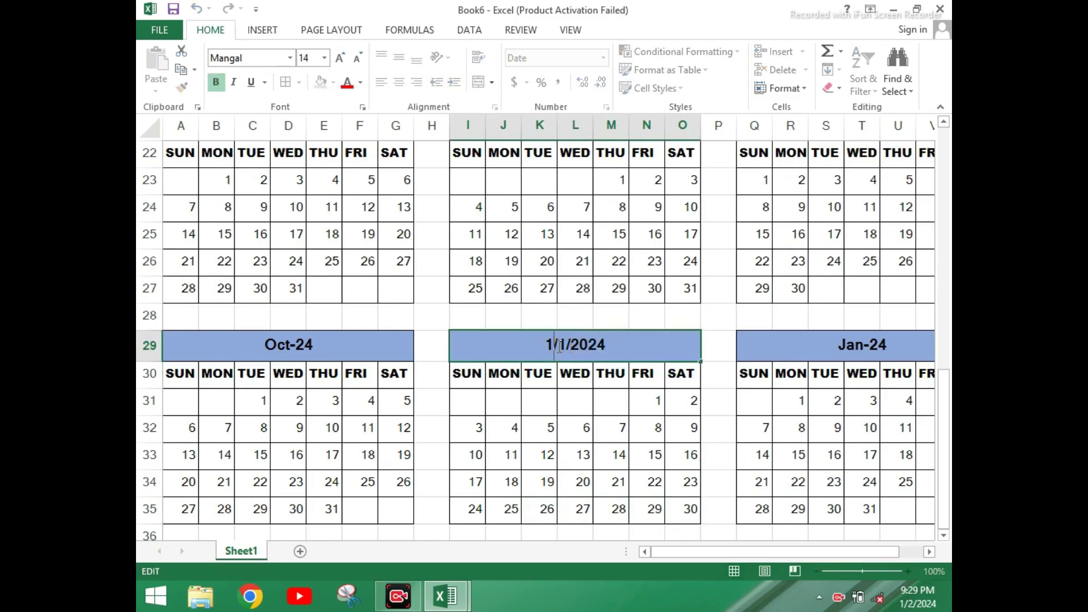
{"action": "key", "text": "BackSpace"}
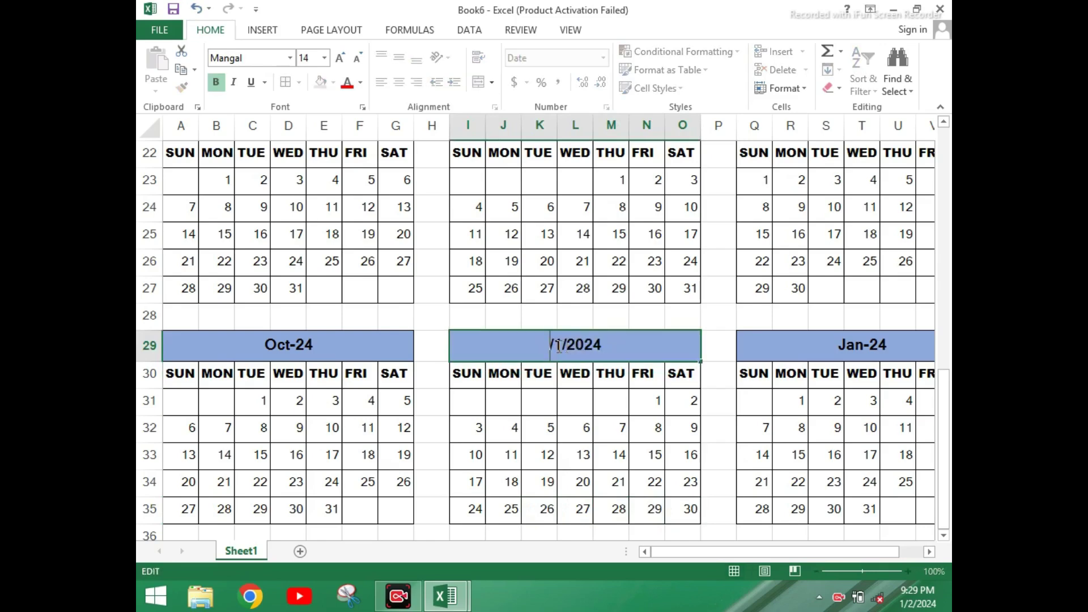
{"action": "type", "text": "11"}
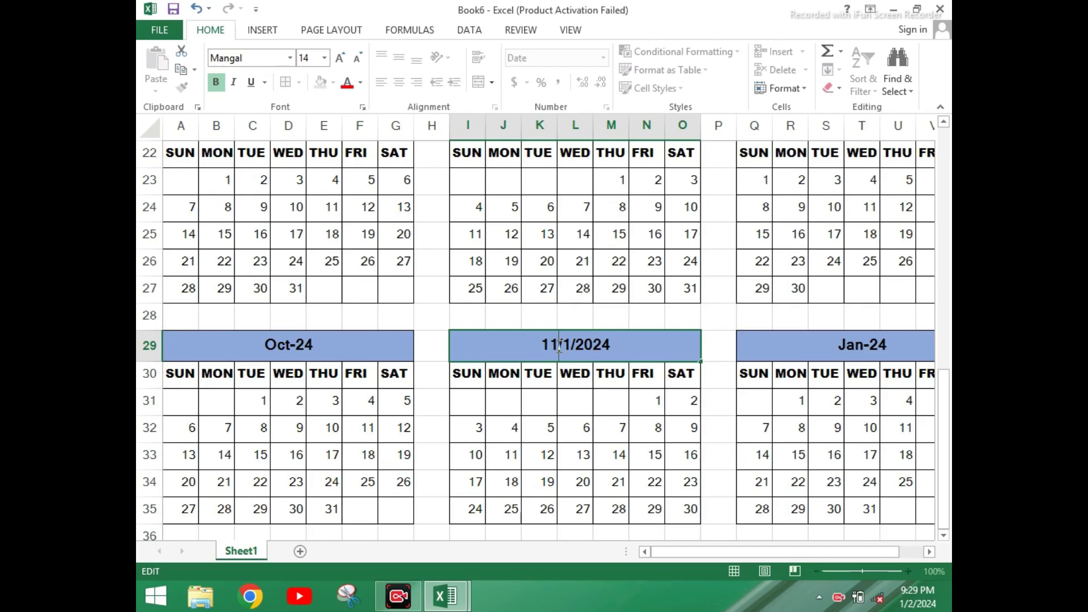
{"action": "left_click", "coordinate": [611, 429]}
{"action": "left_click", "coordinate": [616, 371]}
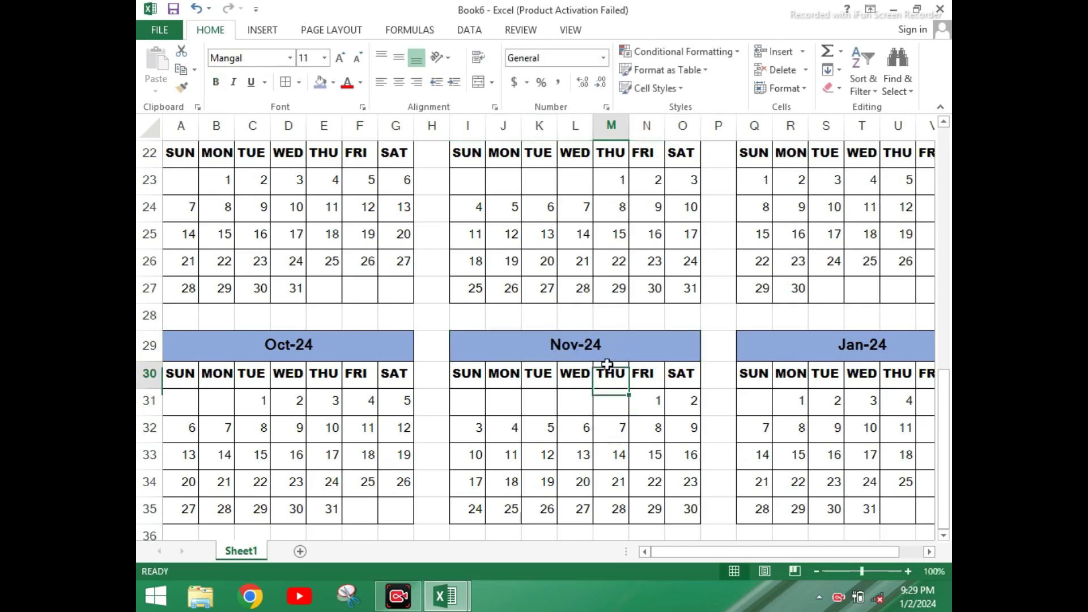
Clear the copied January dates from Q31:W35 in the last month block
{"action": "left_click", "coordinate": [690, 510]}
{"action": "left_click_drag", "start_coordinate": [655, 550], "coordinate": [700, 552]}
{"action": "left_click_drag", "start_coordinate": [695, 403], "coordinate": [905, 510]}
{"action": "key", "text": "Delete"}
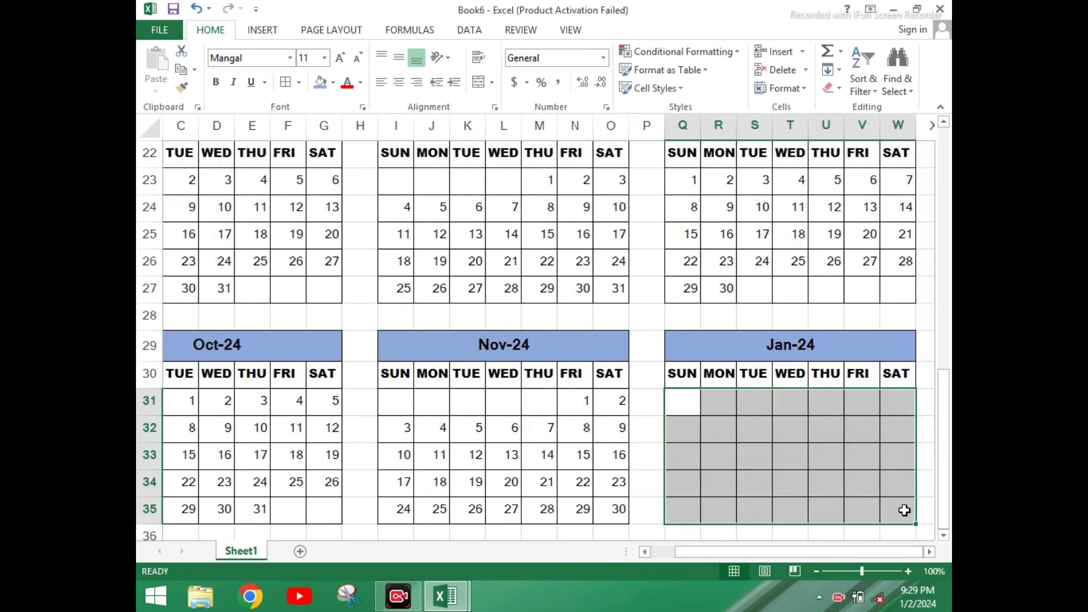
{"action": "left_click", "coordinate": [726, 483]}
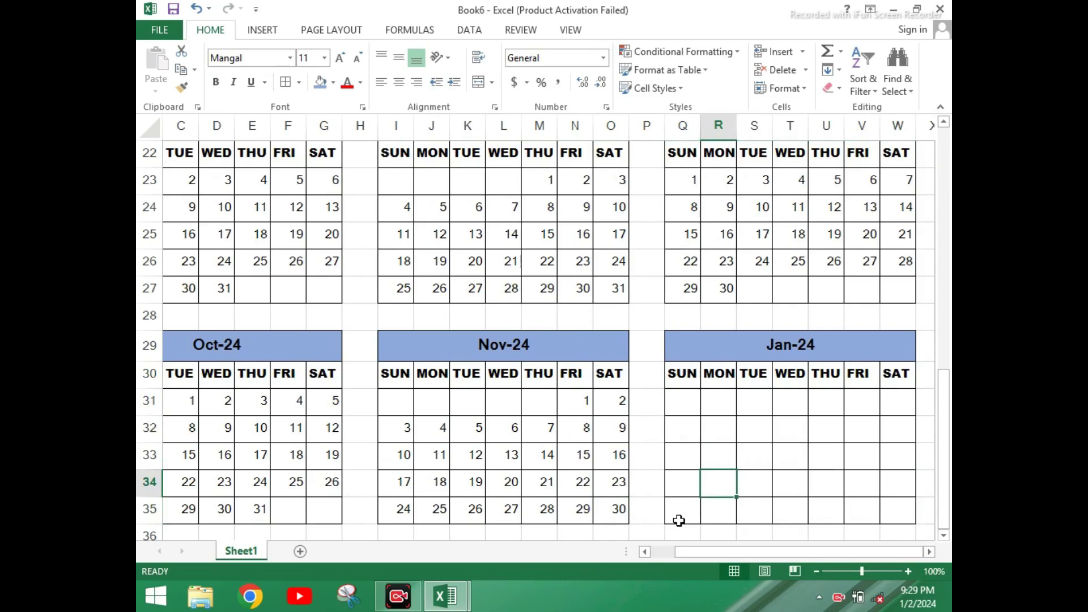
{"action": "left_click", "coordinate": [691, 462]}
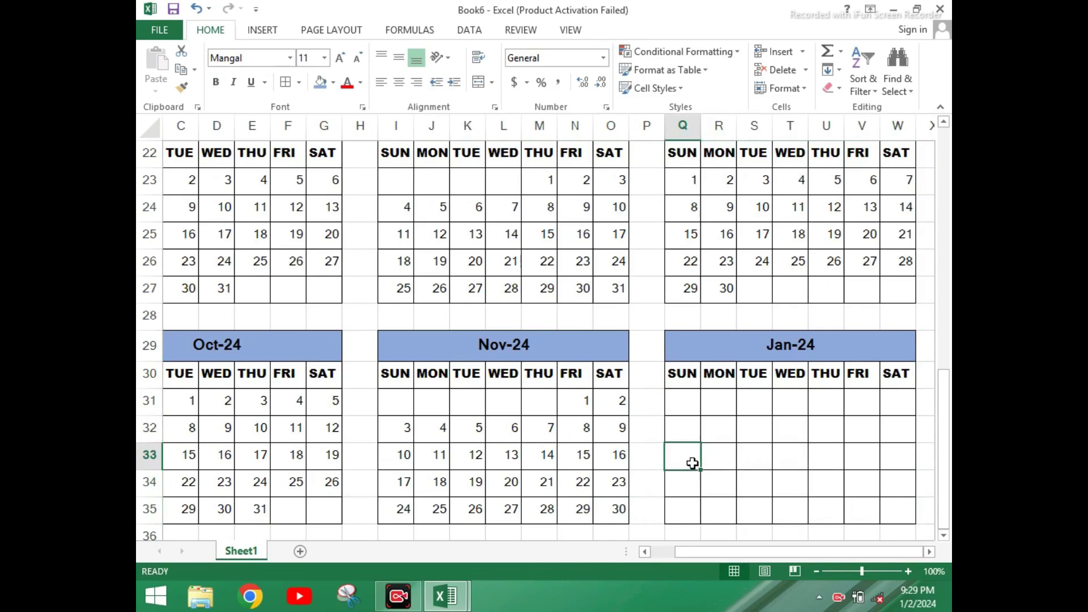
Enter 1 and 2 in Q31:R31 and fill the December week across to 7 in W31
{"action": "left_click", "coordinate": [683, 402]}
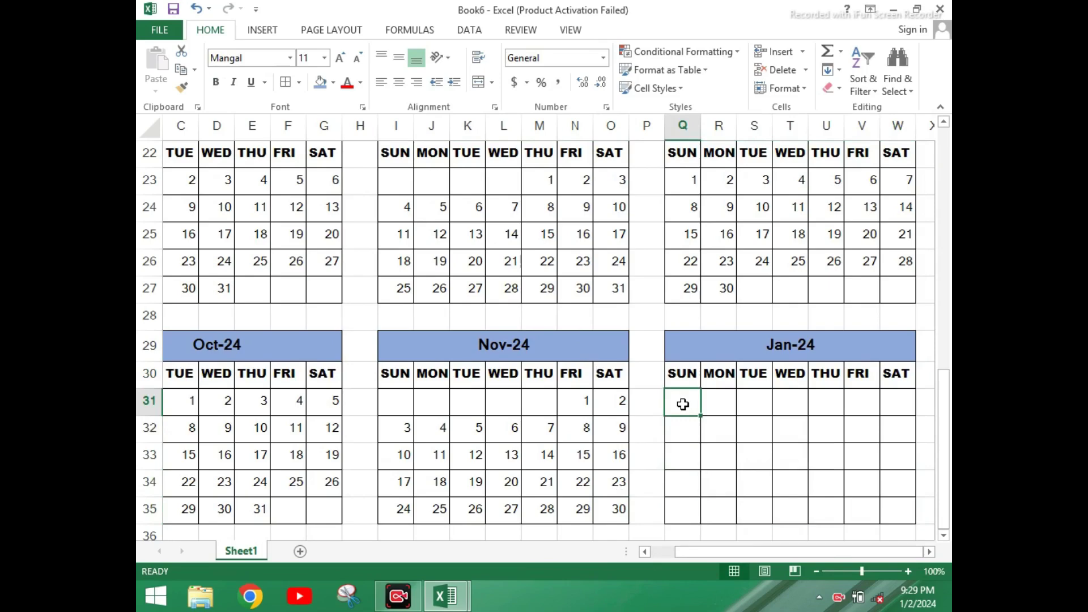
{"action": "type", "text": "1"}
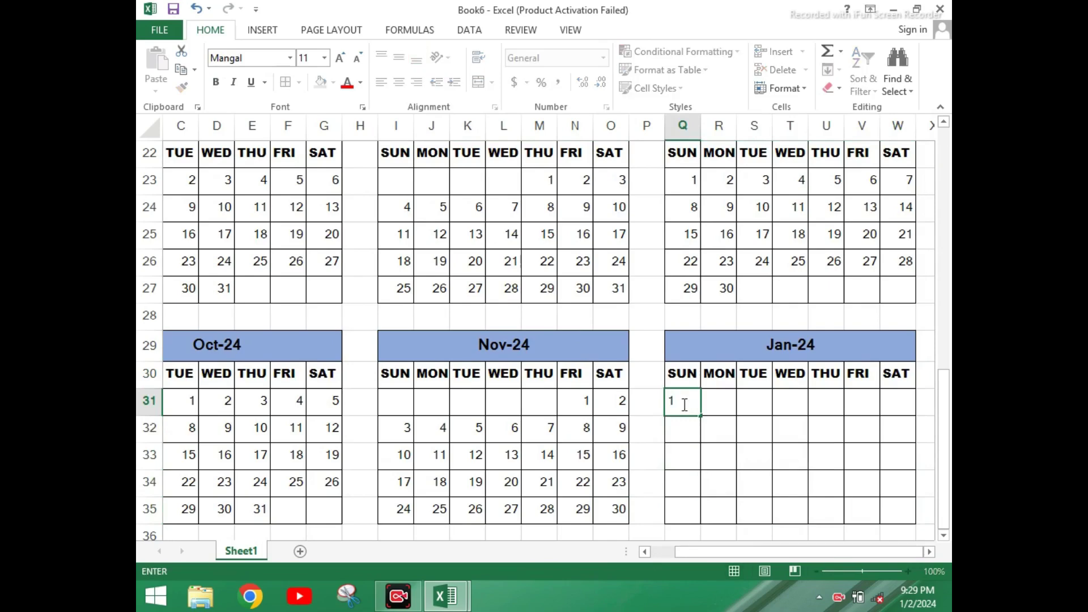
{"action": "key", "text": "Tab"}
{"action": "type", "text": "2"}
{"action": "key", "text": "Tab"}
{"action": "left_click_drag", "start_coordinate": [683, 404], "coordinate": [911, 444]}
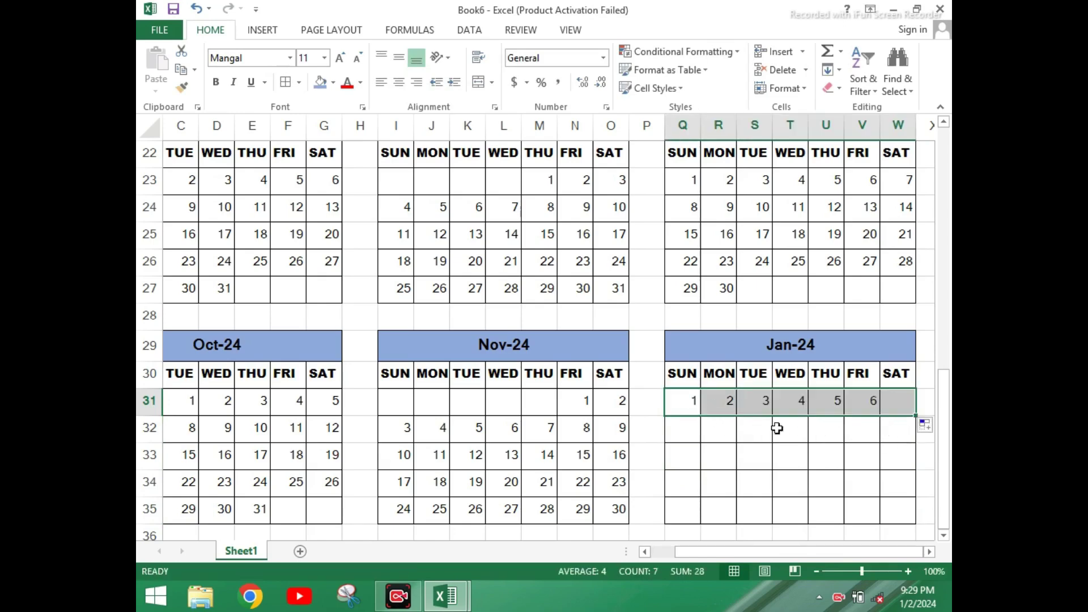
Enter 8 and 9 in Q32:R32 and fill the December week across to 14 in W32
{"action": "left_click", "coordinate": [681, 429]}
{"action": "type", "text": "8"}
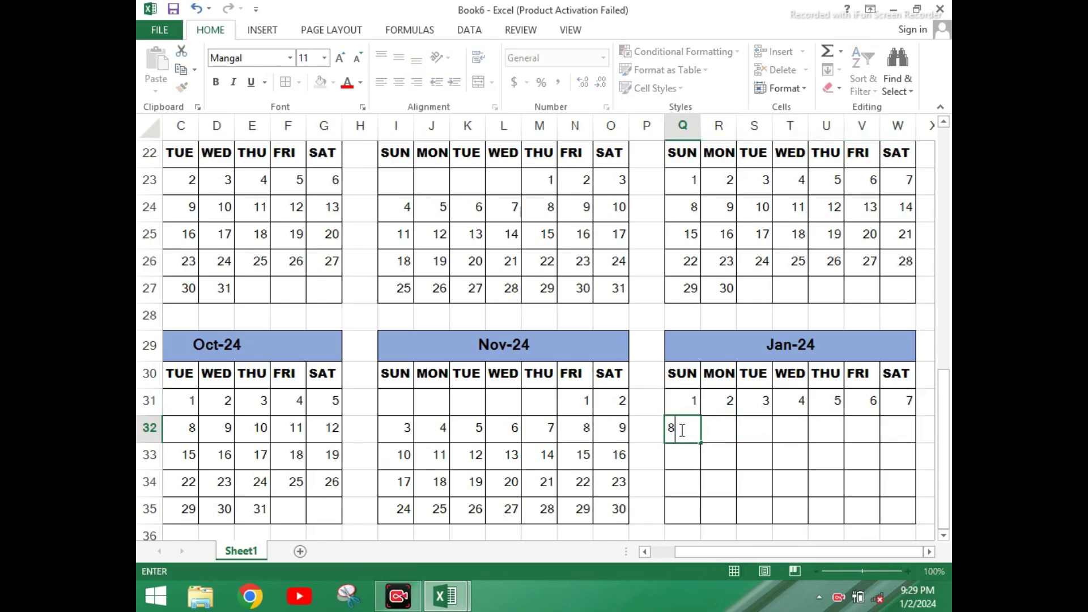
{"action": "key", "text": "Tab"}
{"action": "type", "text": "9"}
{"action": "key", "text": "Tab"}
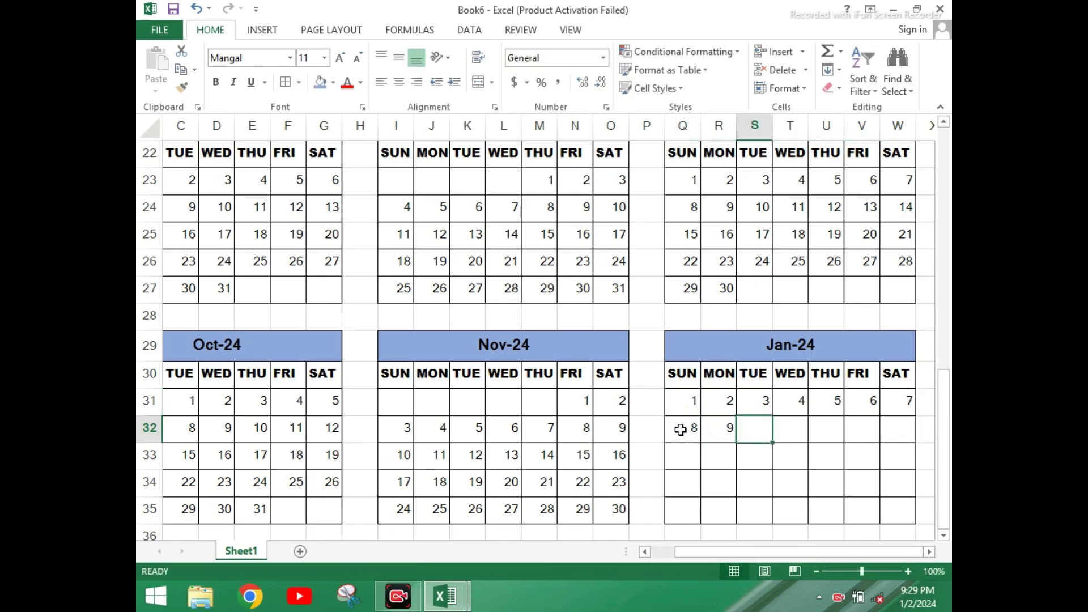
{"action": "left_click_drag", "start_coordinate": [681, 429], "coordinate": [918, 454]}
Enter 15 and 16 in Q33:R33 and fill the December week across to 21 in W33
{"action": "left_click", "coordinate": [697, 457]}
{"action": "type", "text": "15"}
{"action": "key", "text": "Tab"}
{"action": "type", "text": "16"}
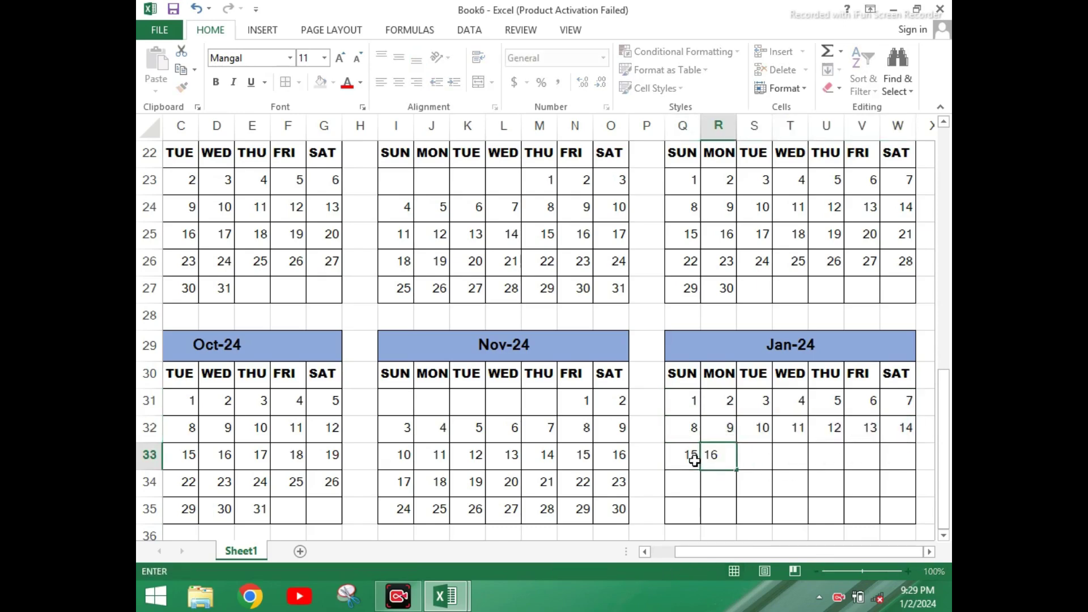
{"action": "left_click_drag", "start_coordinate": [694, 460], "coordinate": [909, 470]}
Enter 22 and 23 in Q34:R34 and fill the December week across to 28 in W34
{"action": "left_click", "coordinate": [682, 483]}
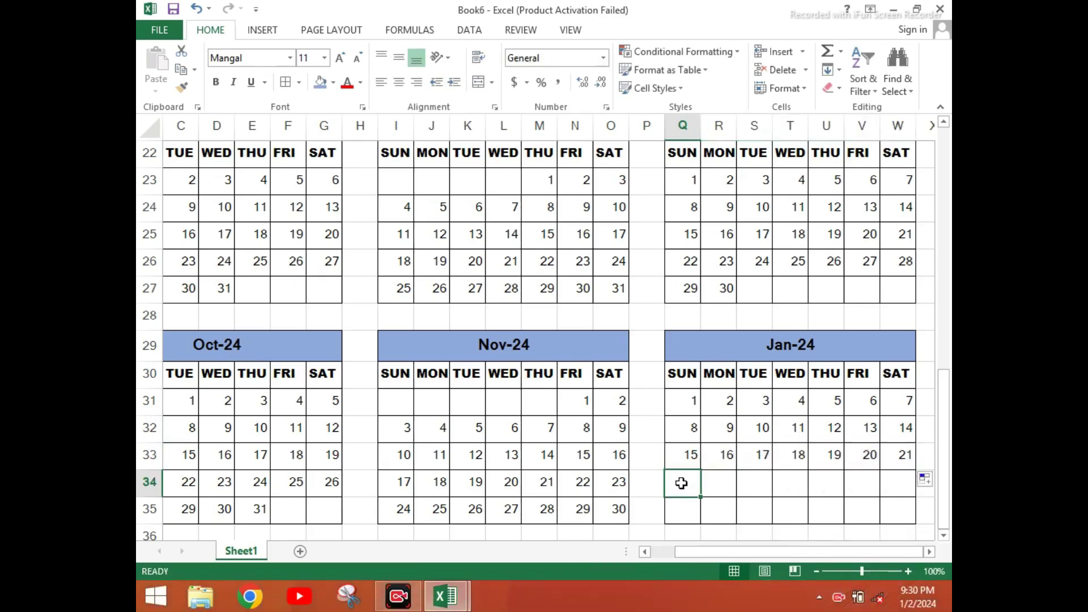
{"action": "type", "text": "22"}
{"action": "key", "text": "Tab"}
{"action": "type", "text": "23"}
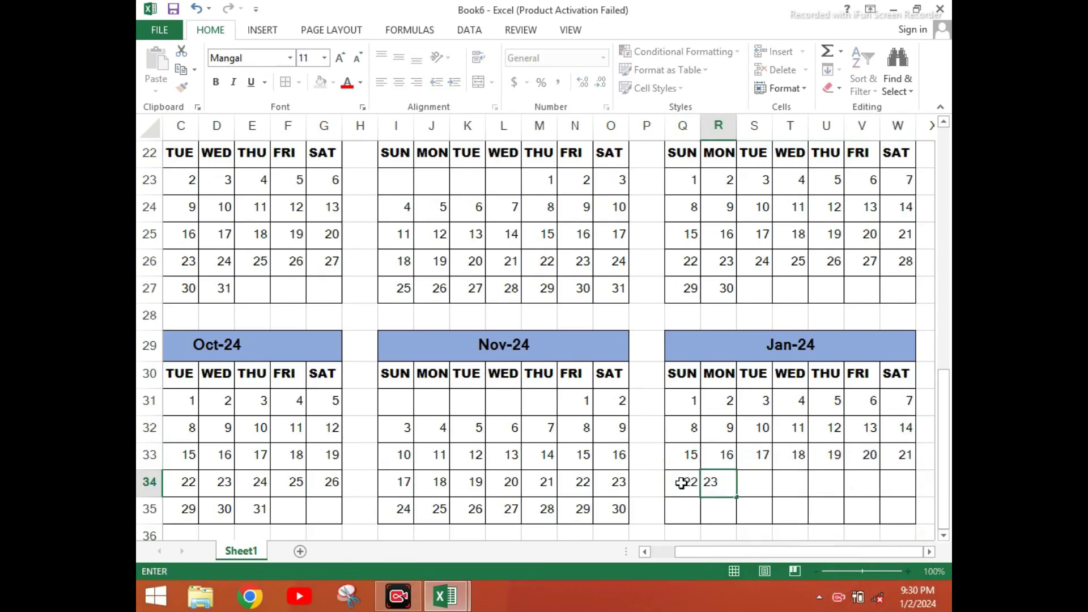
{"action": "left_click_drag", "start_coordinate": [682, 483], "coordinate": [909, 508]}
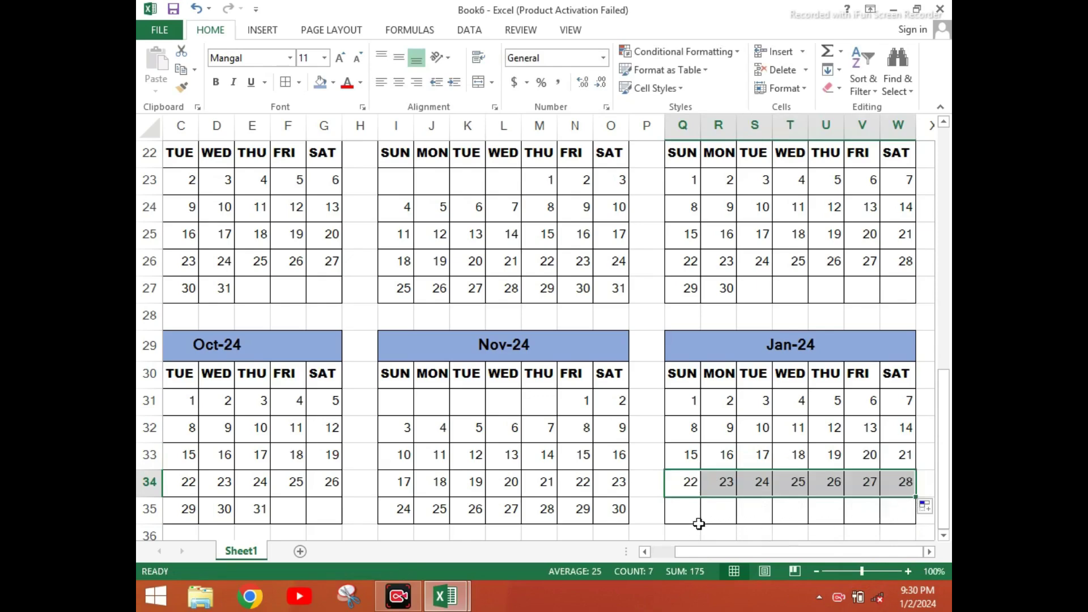
Enter December's last dates, 29, 30 and 31, one per cell in Q35:S35
{"action": "left_click", "coordinate": [671, 515]}
{"action": "type", "text": "2"}
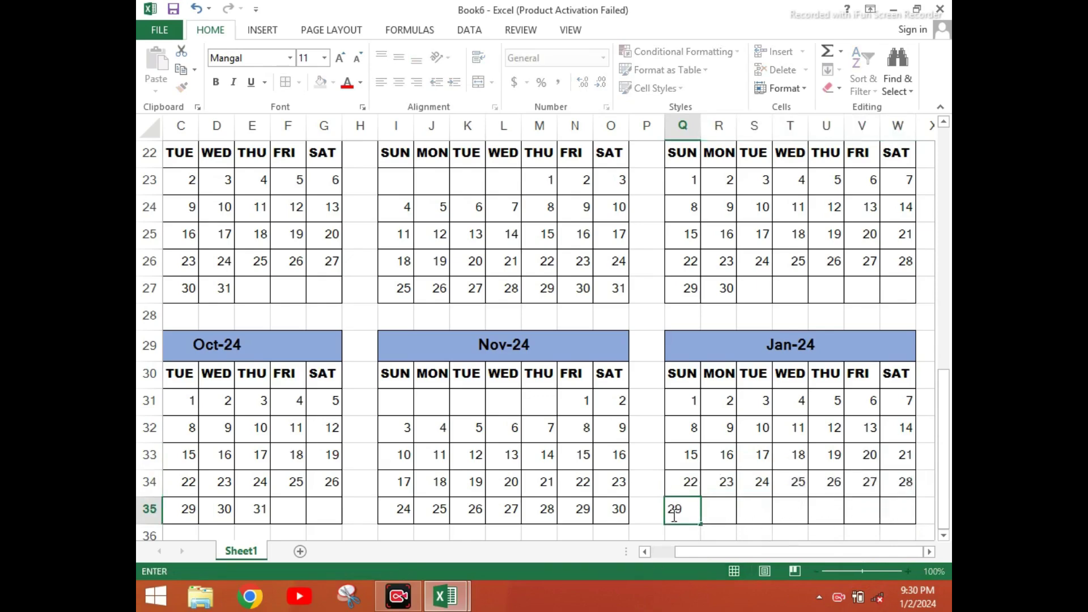
{"action": "type", "text": "9"}
{"action": "key", "text": "Tab"}
{"action": "type", "text": "2"}
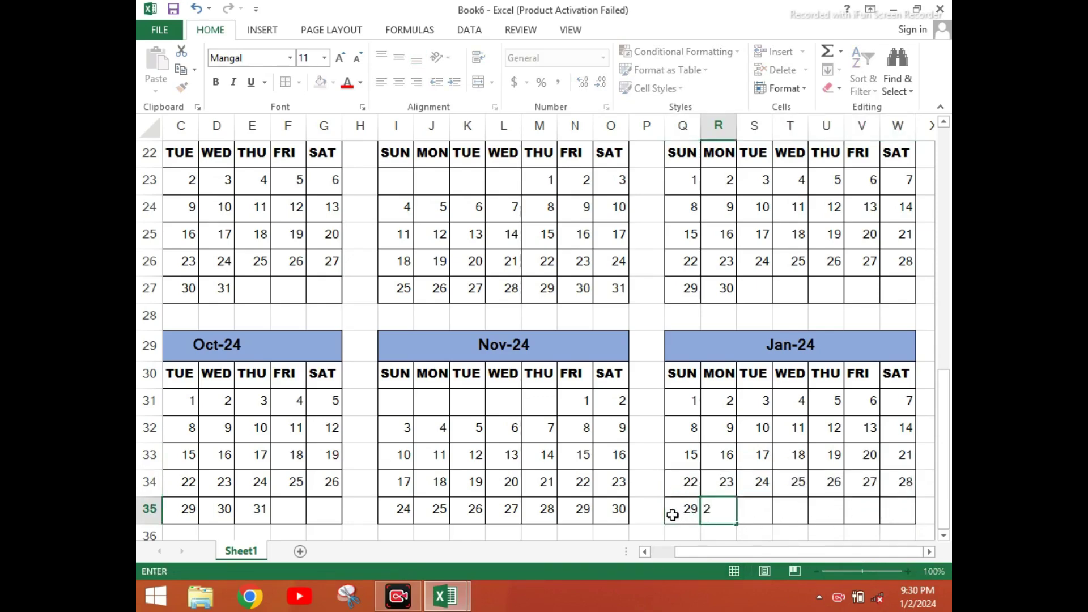
{"action": "type", "text": "0"}
{"action": "key", "text": "Tab"}
{"action": "type", "text": "31"}
{"action": "left_click", "coordinate": [698, 430]}
{"action": "left_click", "coordinate": [804, 482]}
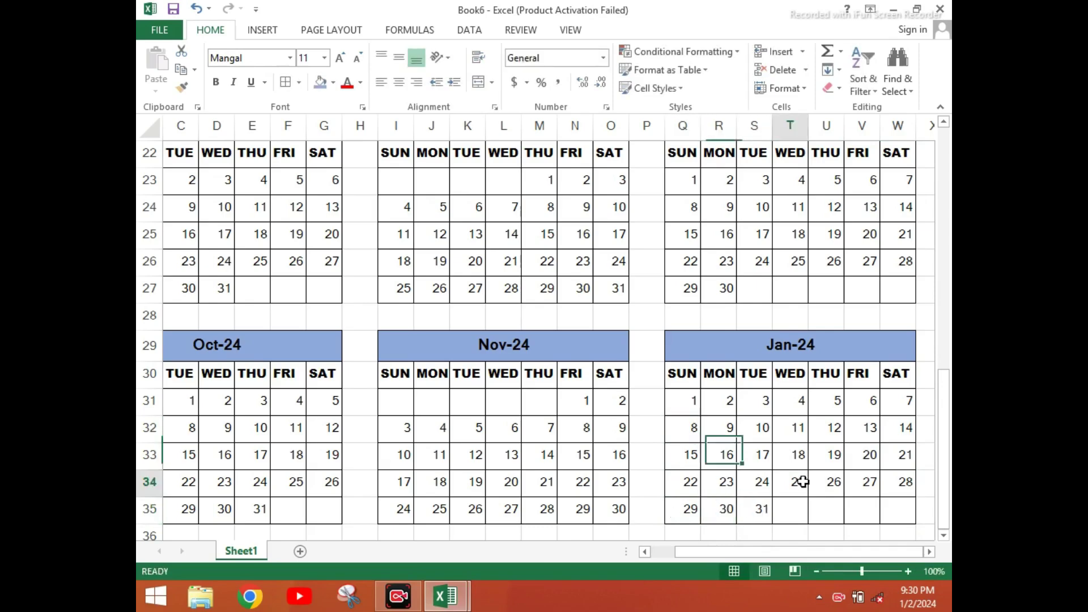
Change the date in the header above the December block to 12/1/2024
{"action": "double_click", "coordinate": [759, 356]}
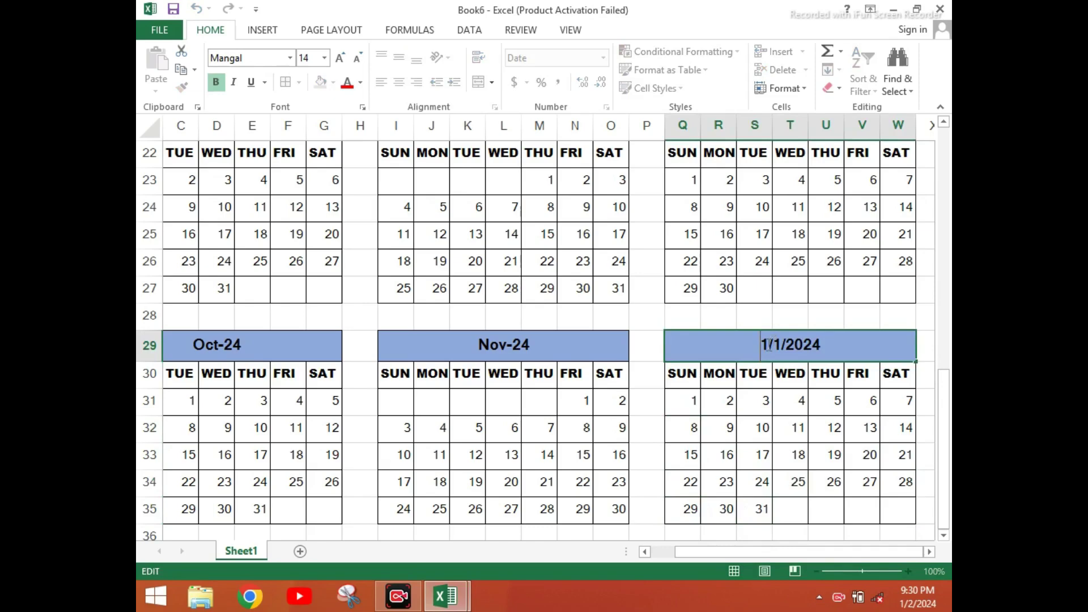
{"action": "type", "text": "2"}
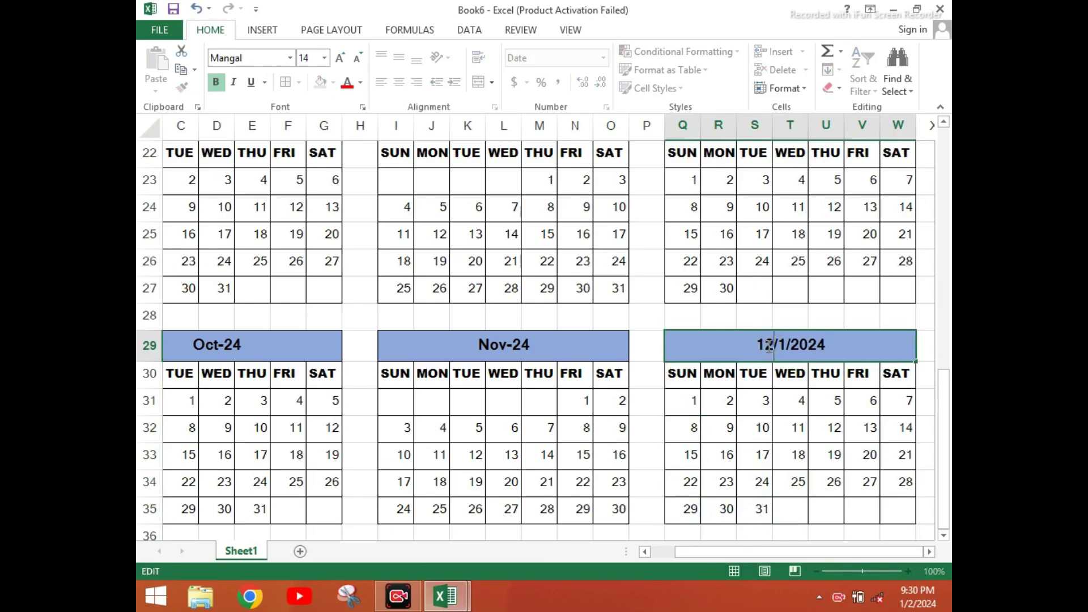
{"action": "left_click", "coordinate": [760, 389]}
{"action": "left_click", "coordinate": [799, 430]}
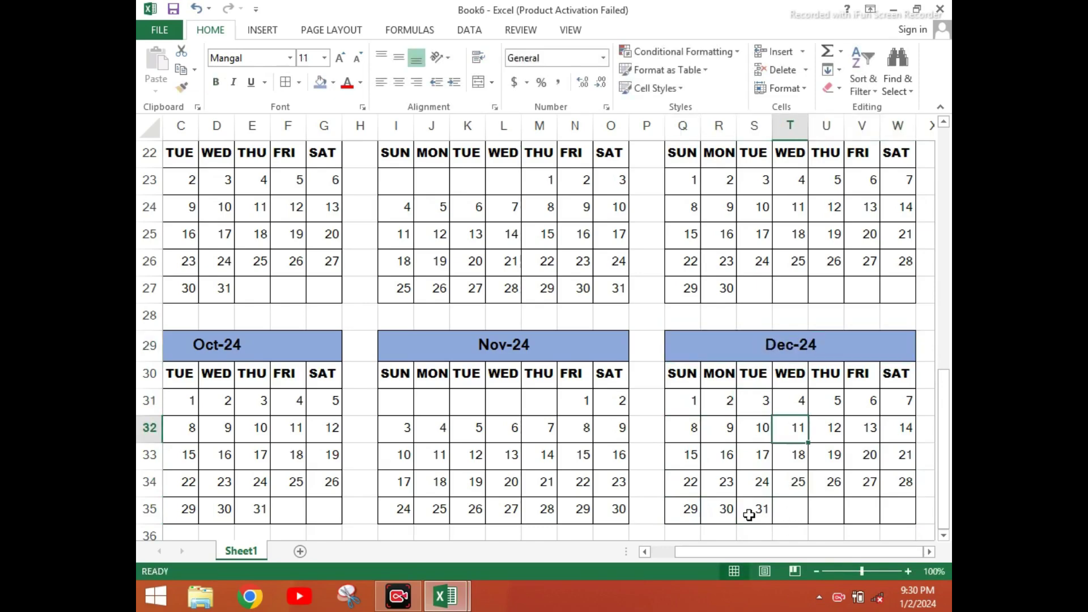
Review the completed calendar, from the November and December blocks back to the title and first months
{"action": "left_click", "coordinate": [677, 465]}
{"action": "left_click", "coordinate": [539, 453]}
{"action": "left_click", "coordinate": [687, 342]}
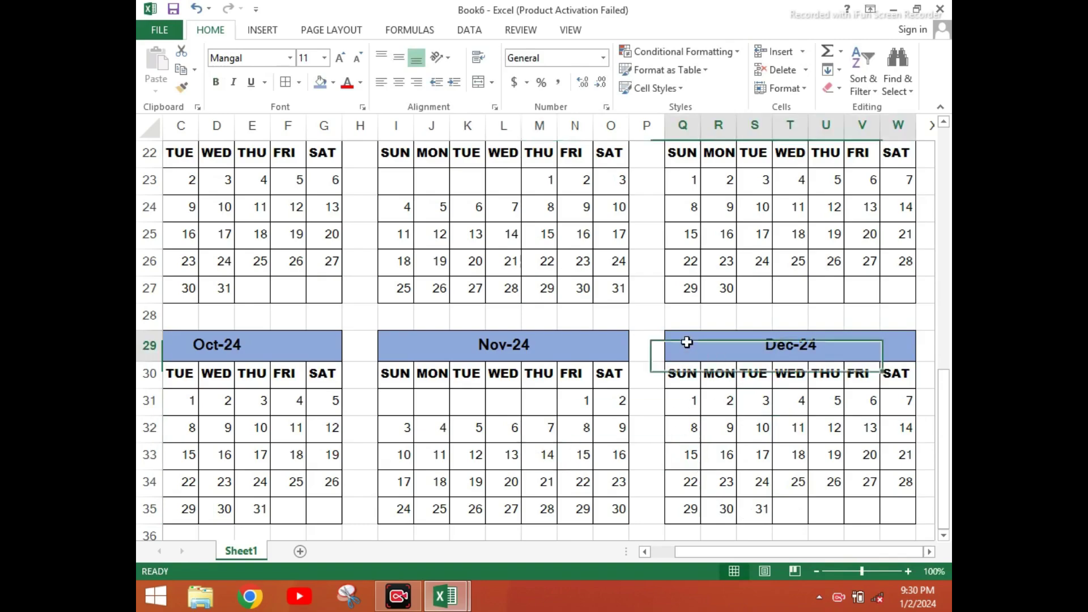
{"action": "left_click", "coordinate": [724, 440]}
{"action": "left_click_drag", "start_coordinate": [945, 449], "coordinate": [945, 187]}
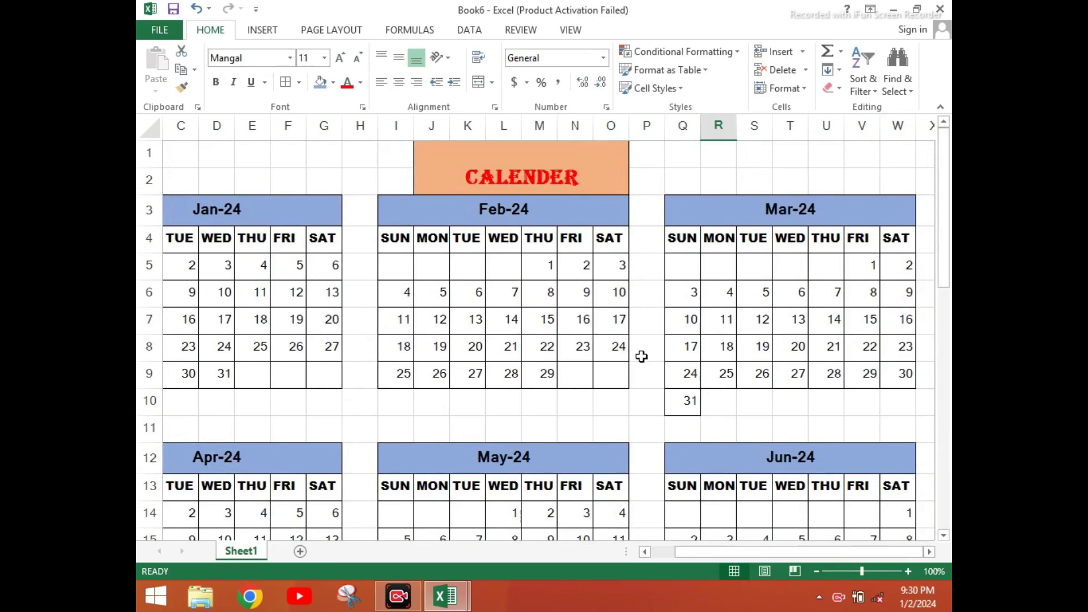
{"action": "left_click", "coordinate": [611, 374]}
{"action": "left_click", "coordinate": [286, 428]}
{"action": "left_click", "coordinate": [474, 455]}
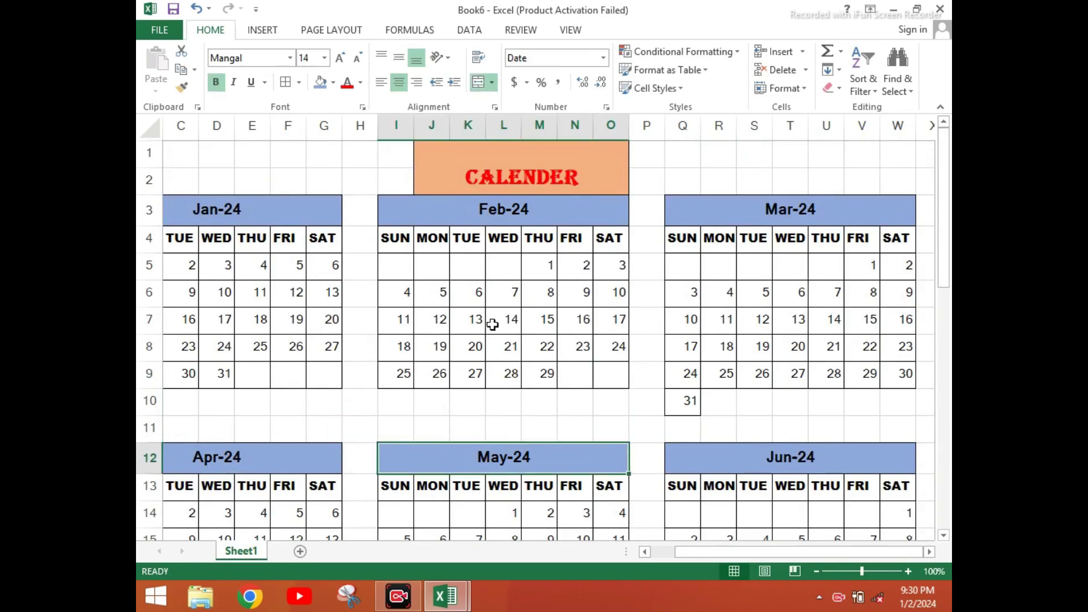
{"action": "left_click", "coordinate": [477, 422]}
{"action": "left_click", "coordinate": [549, 395]}
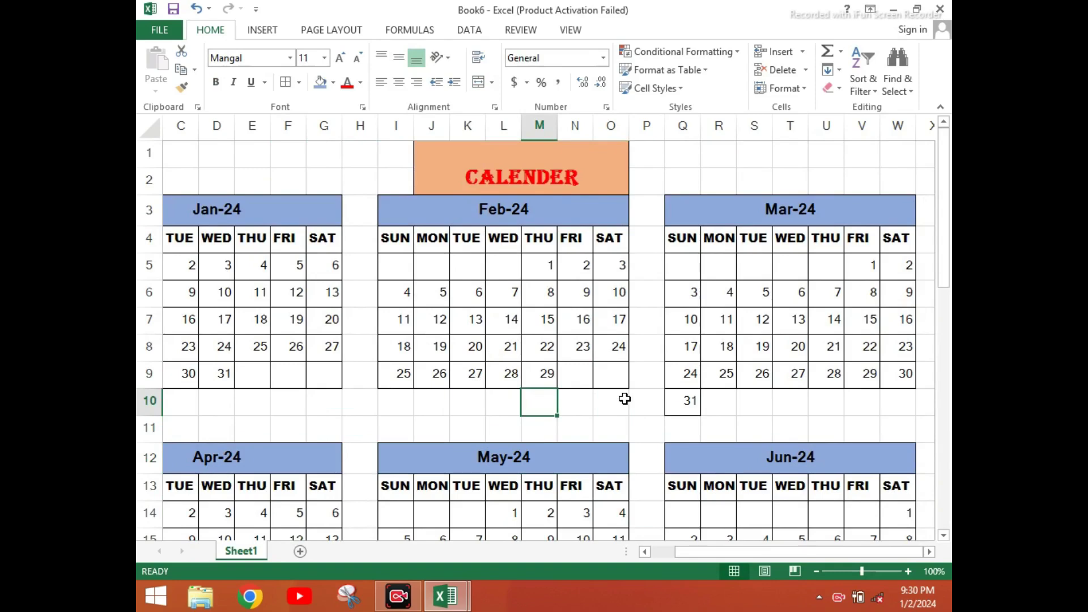
{"action": "left_click", "coordinate": [516, 243]}
{"action": "left_click", "coordinate": [520, 174]}
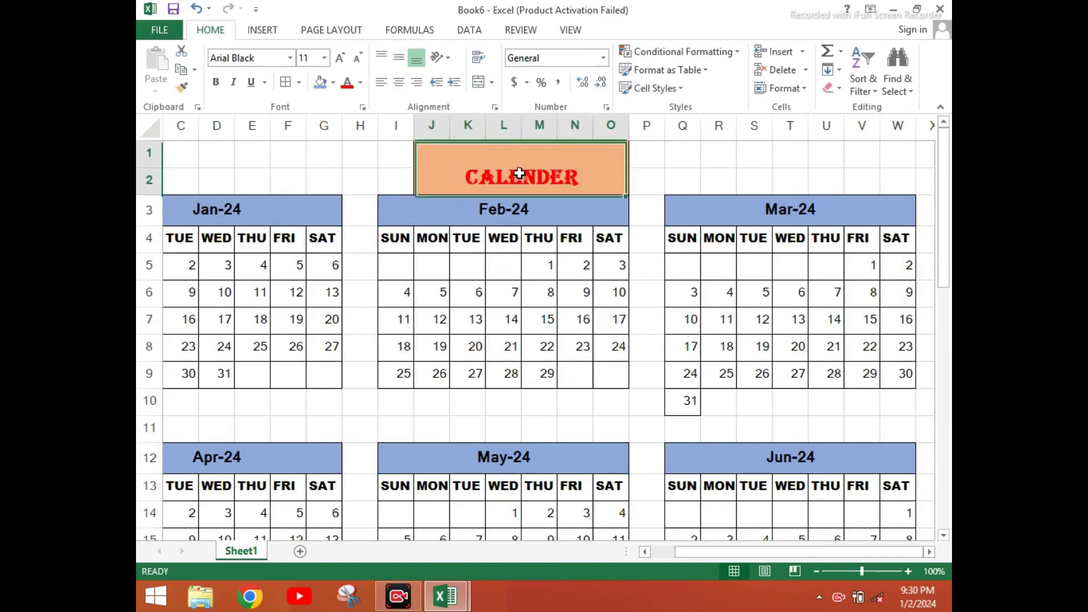
{"action": "left_click", "coordinate": [545, 340]}
{"action": "left_click", "coordinate": [434, 338]}
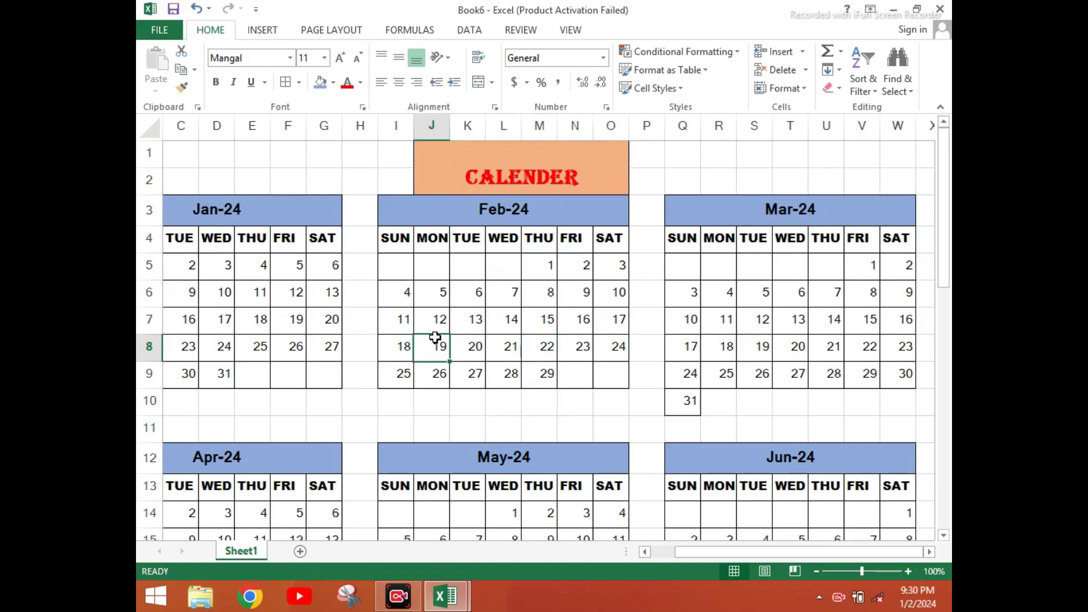